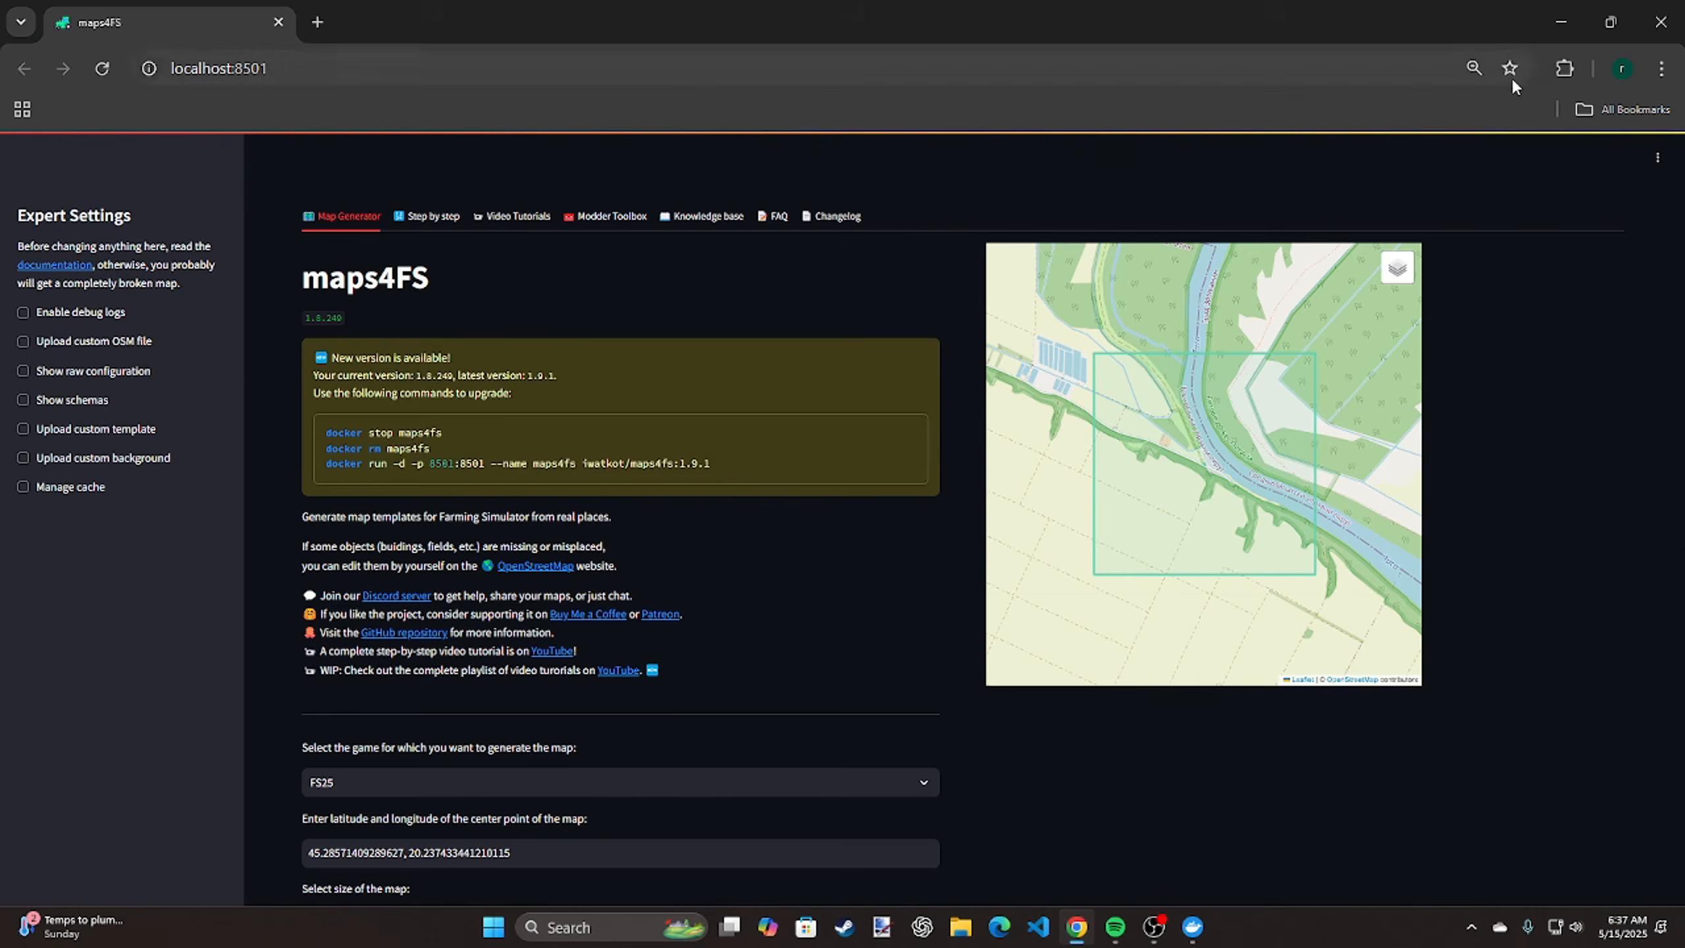
Glance at the maps4fs container in Docker Desktop, and open a spare blank browser tab alongside the maps4FS page
left_click(1558, 17)
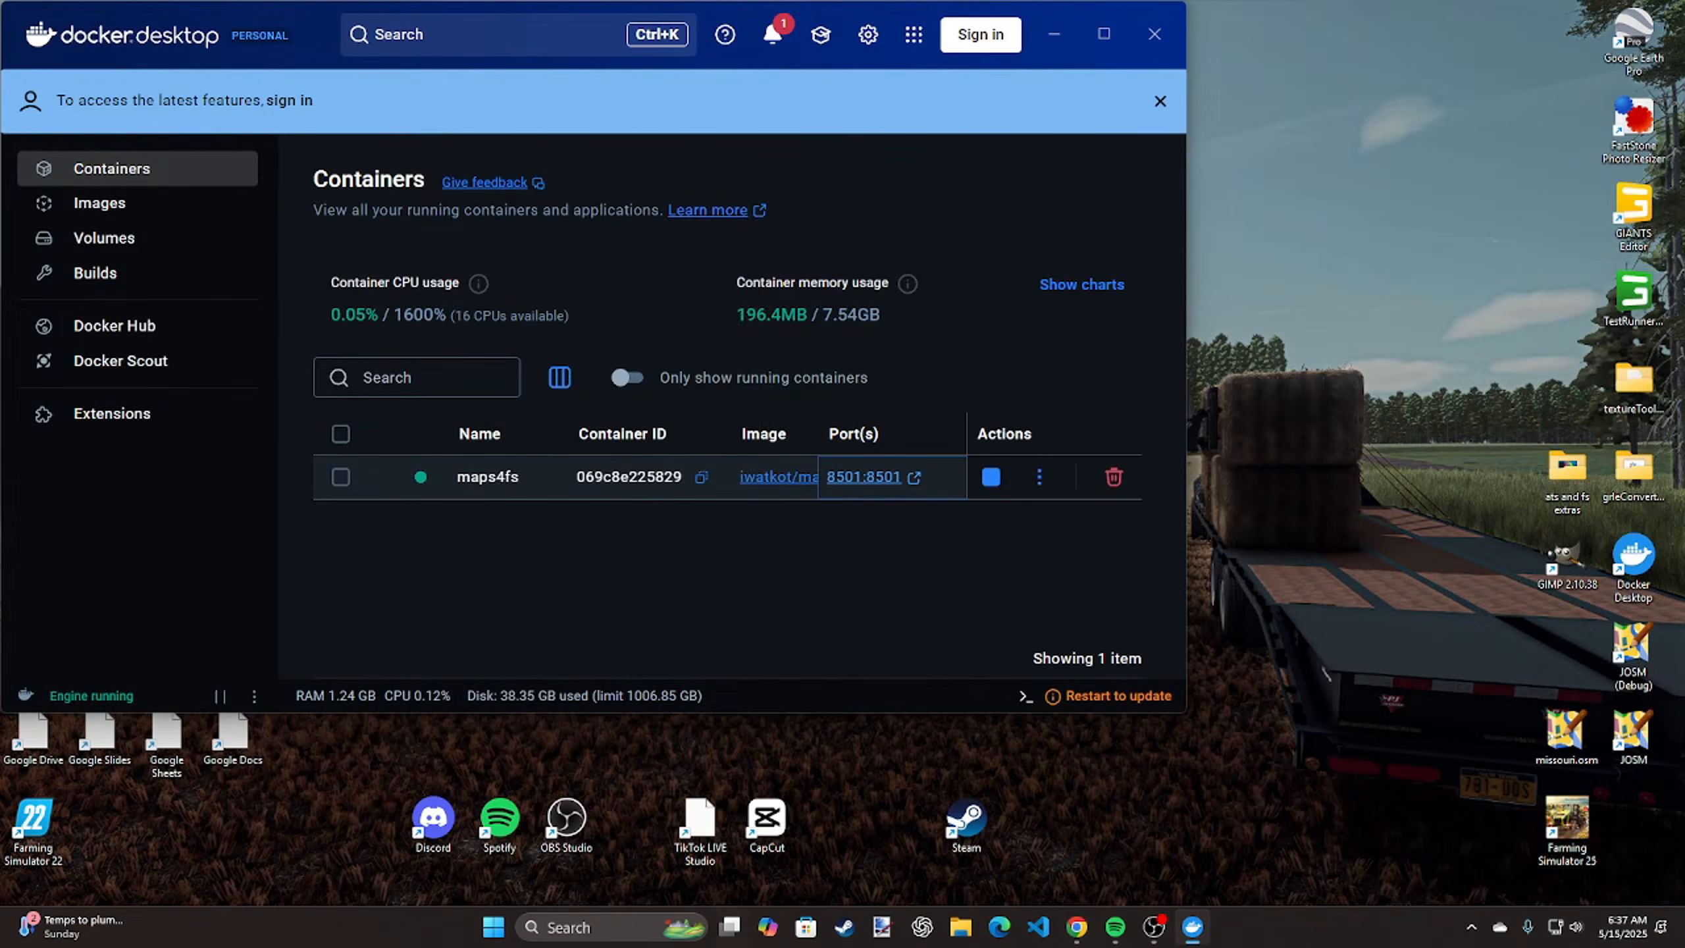
left_click(1075, 928)
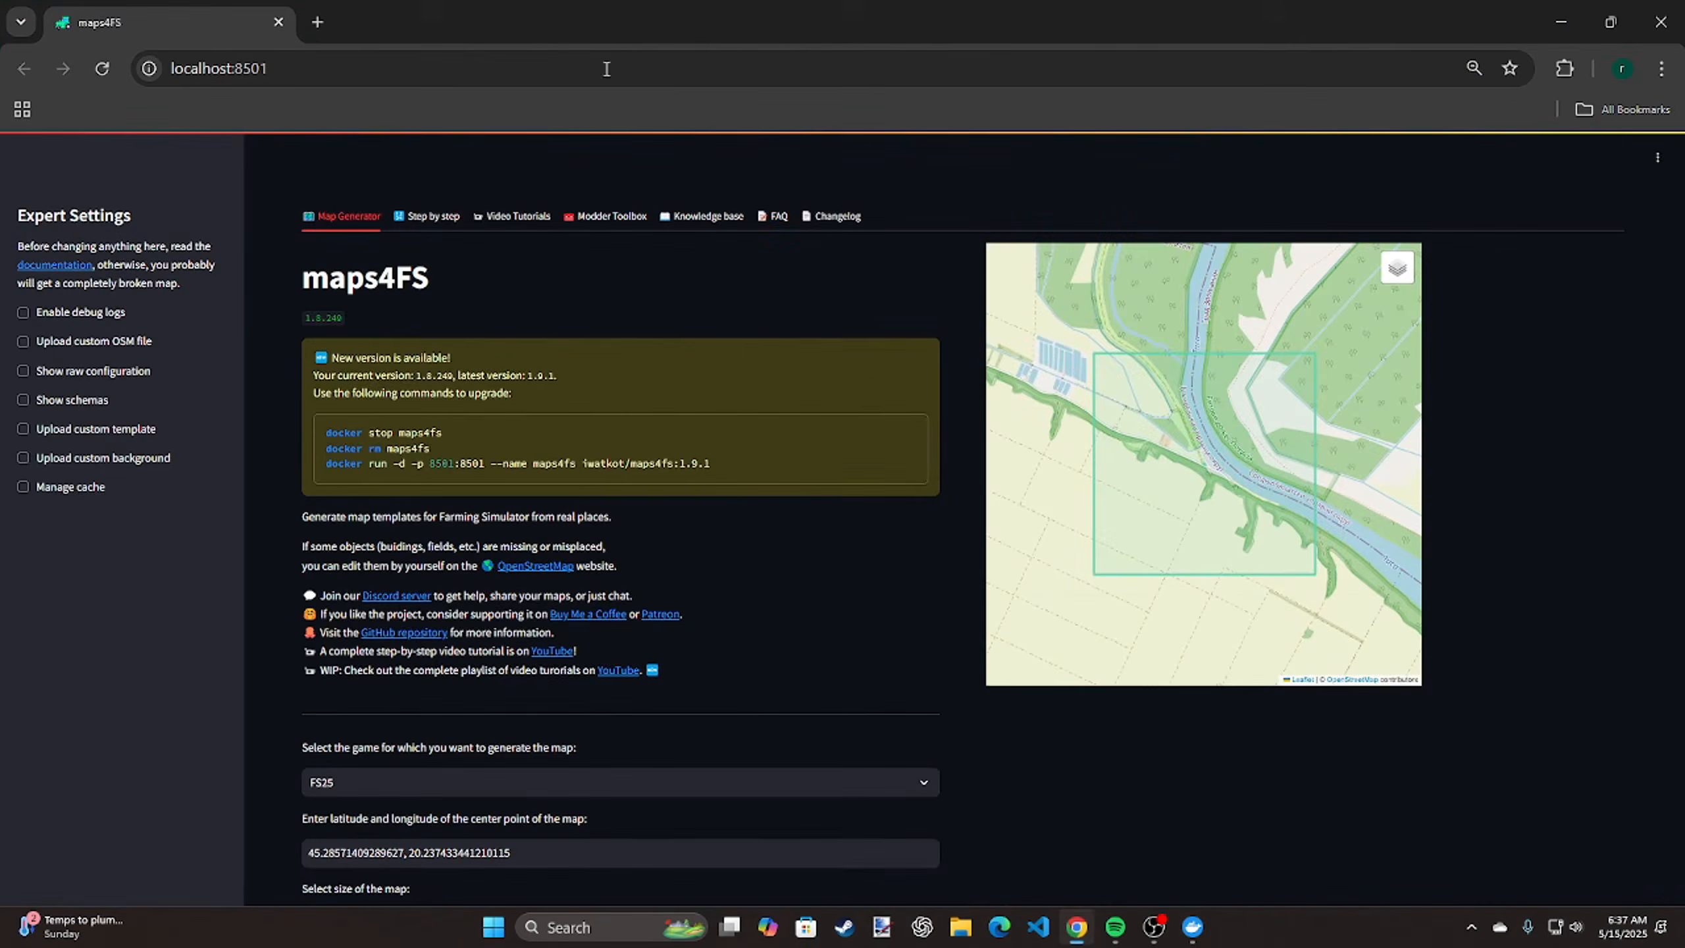
left_click(318, 21)
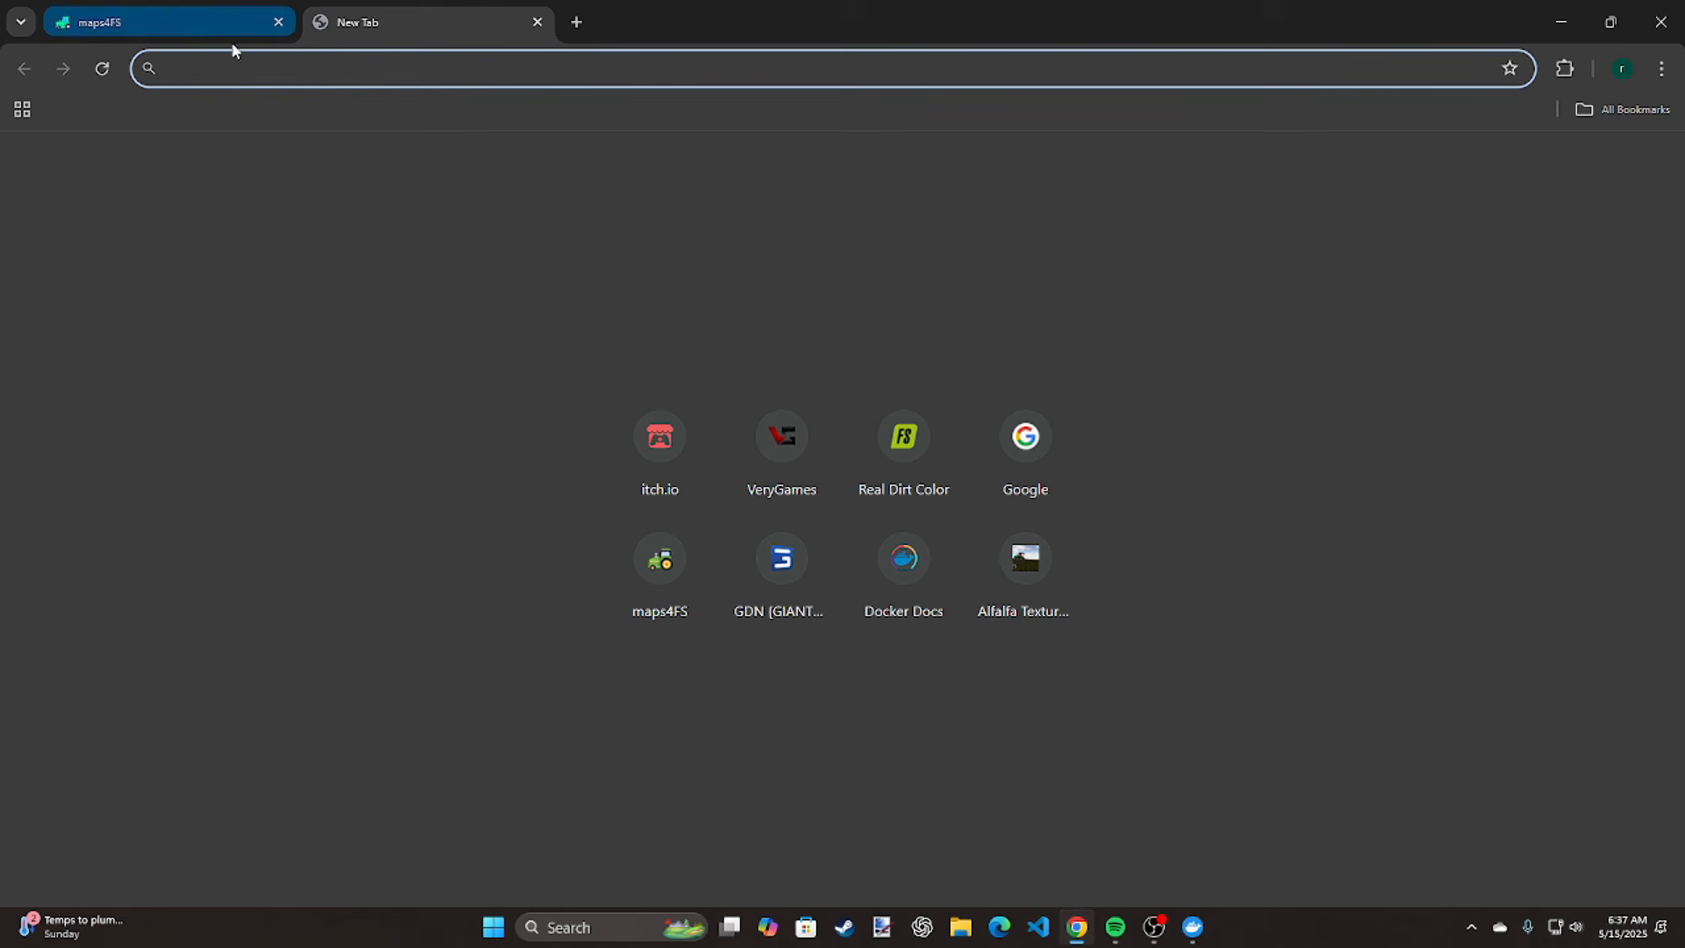
left_click(174, 23)
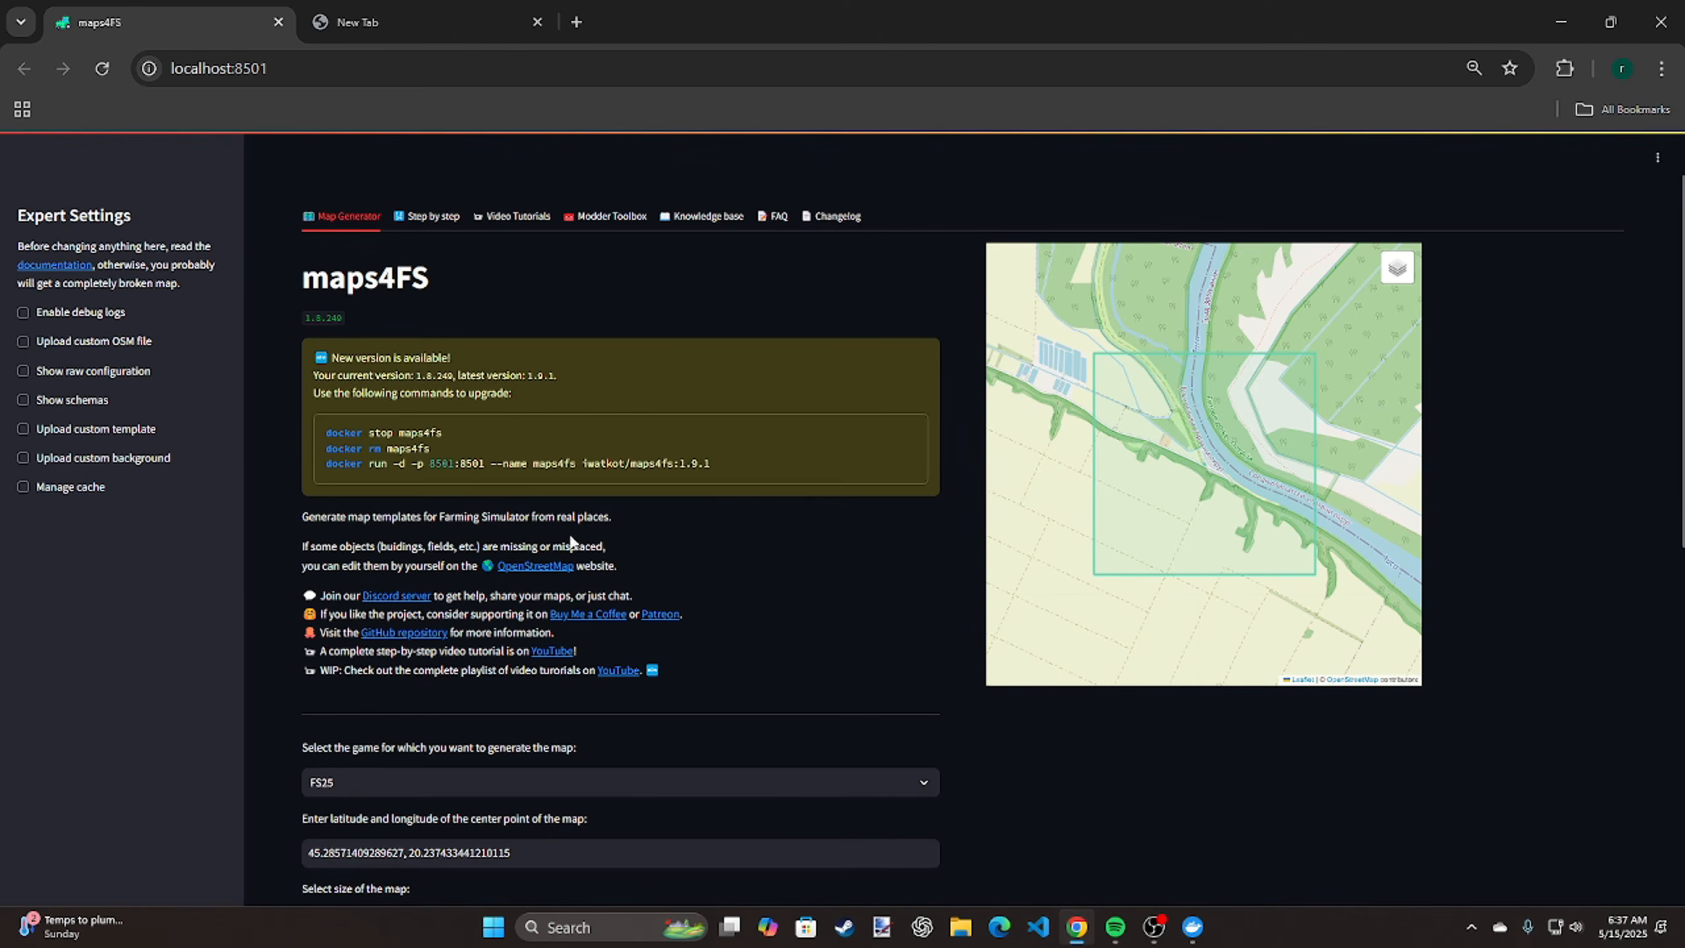
Review the available map sizes and choose FS25 as the game to generate the map for
scroll(763, 607, "down", 5)
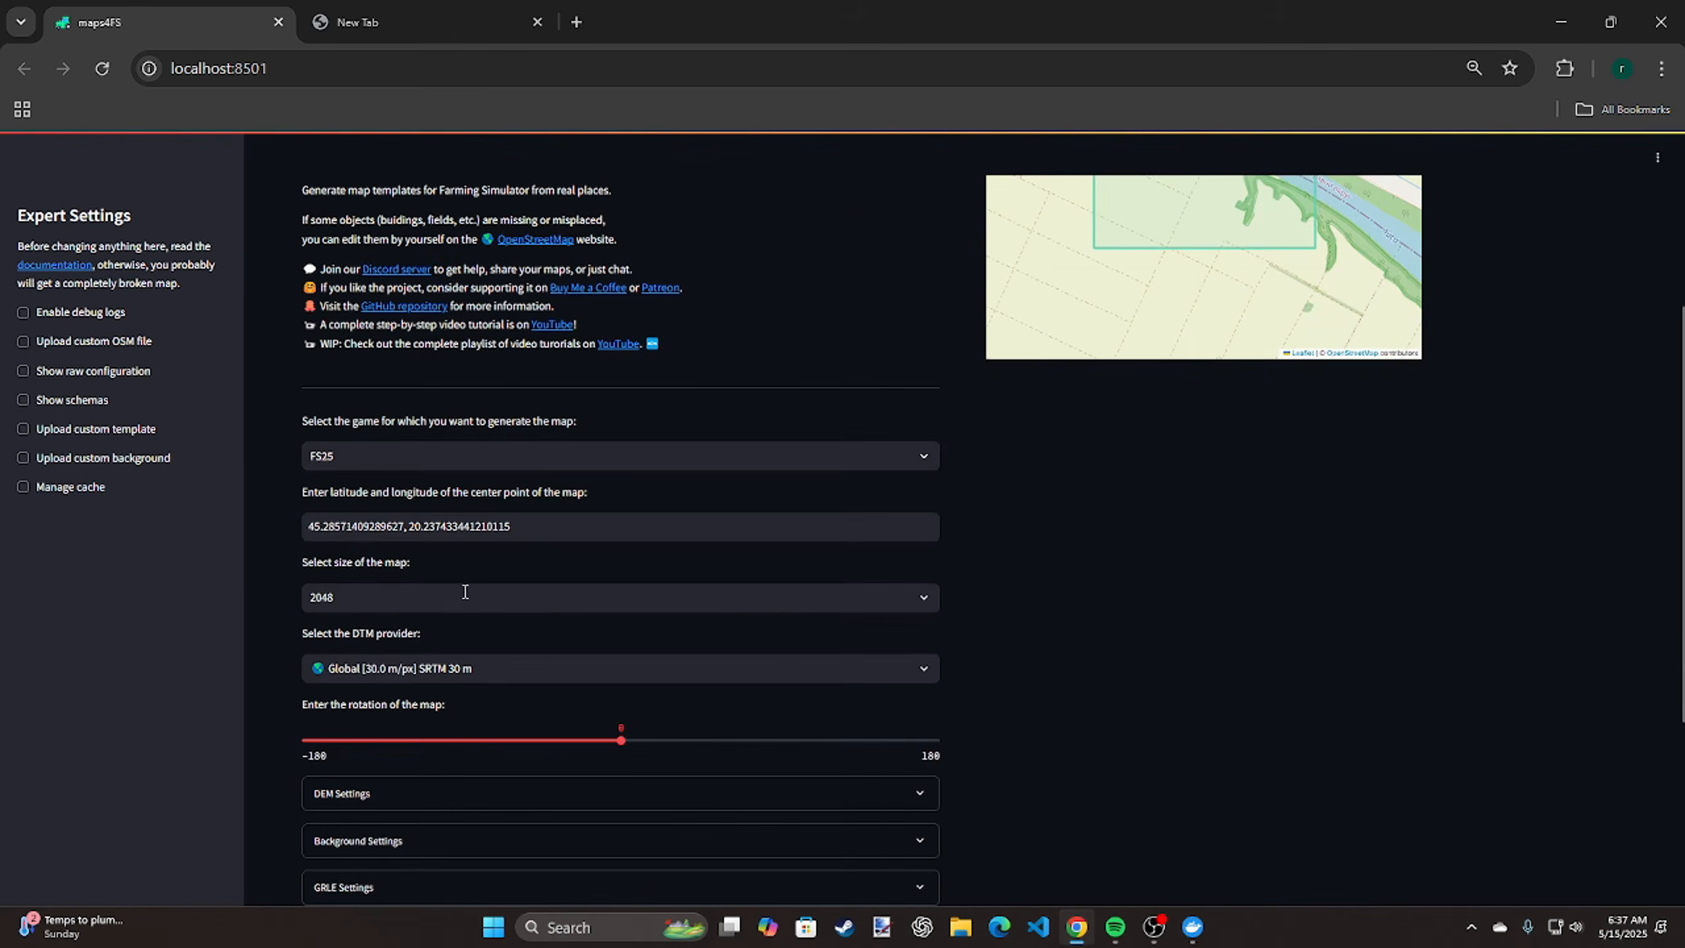
left_click(465, 595)
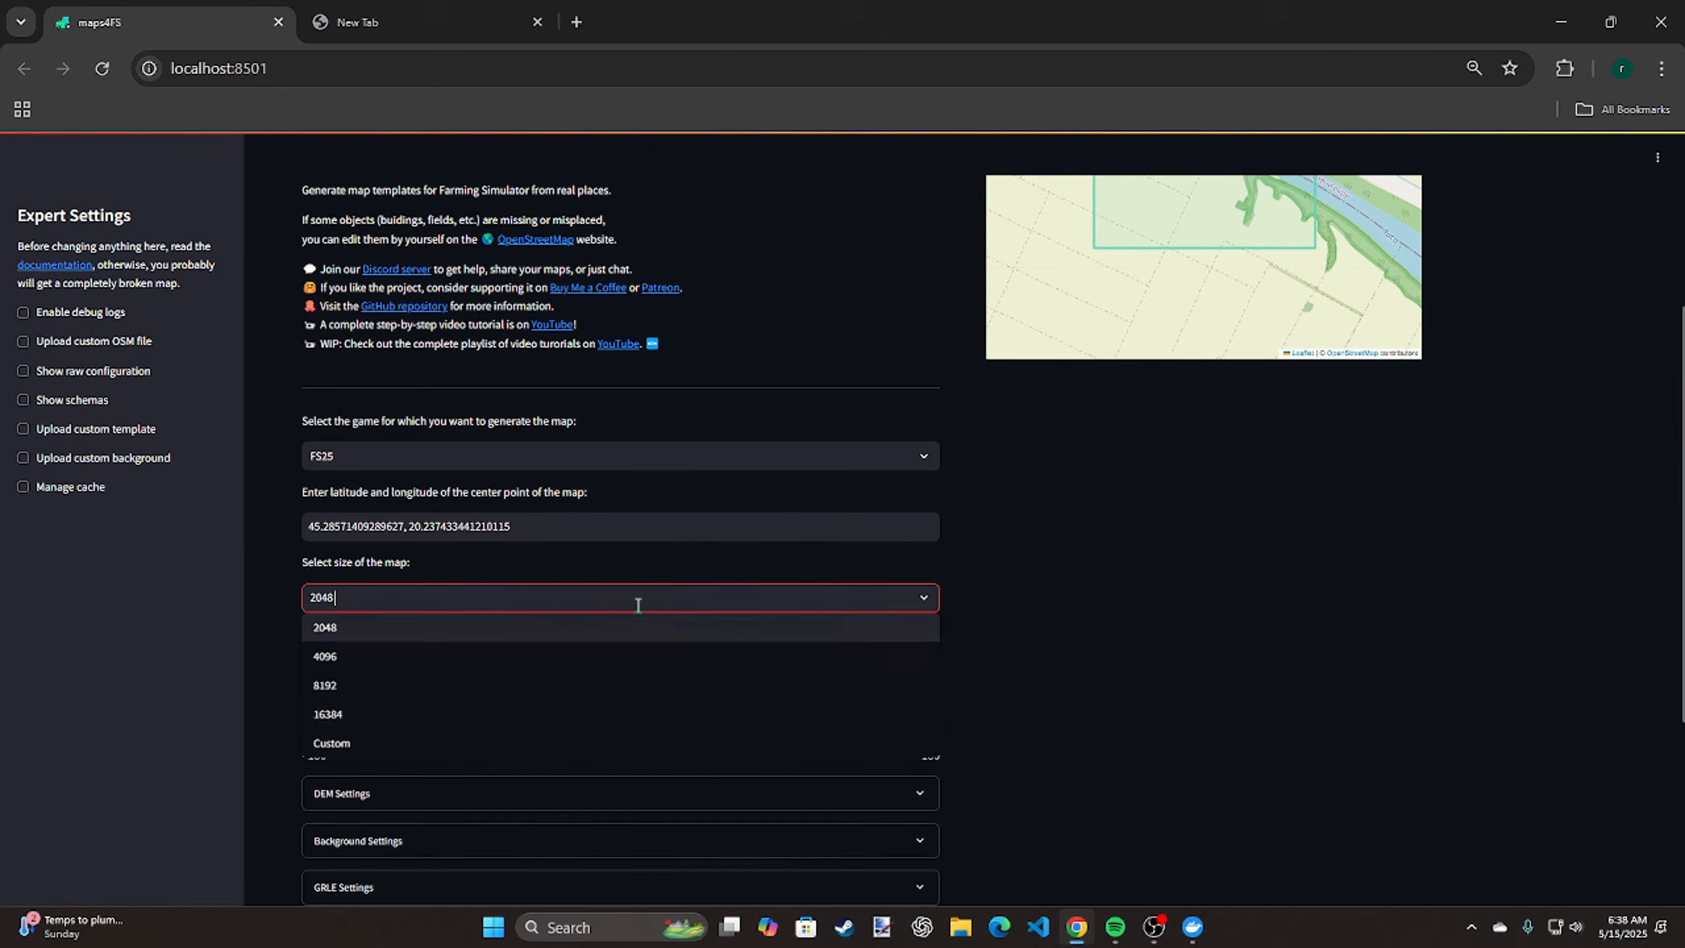
left_click(497, 456)
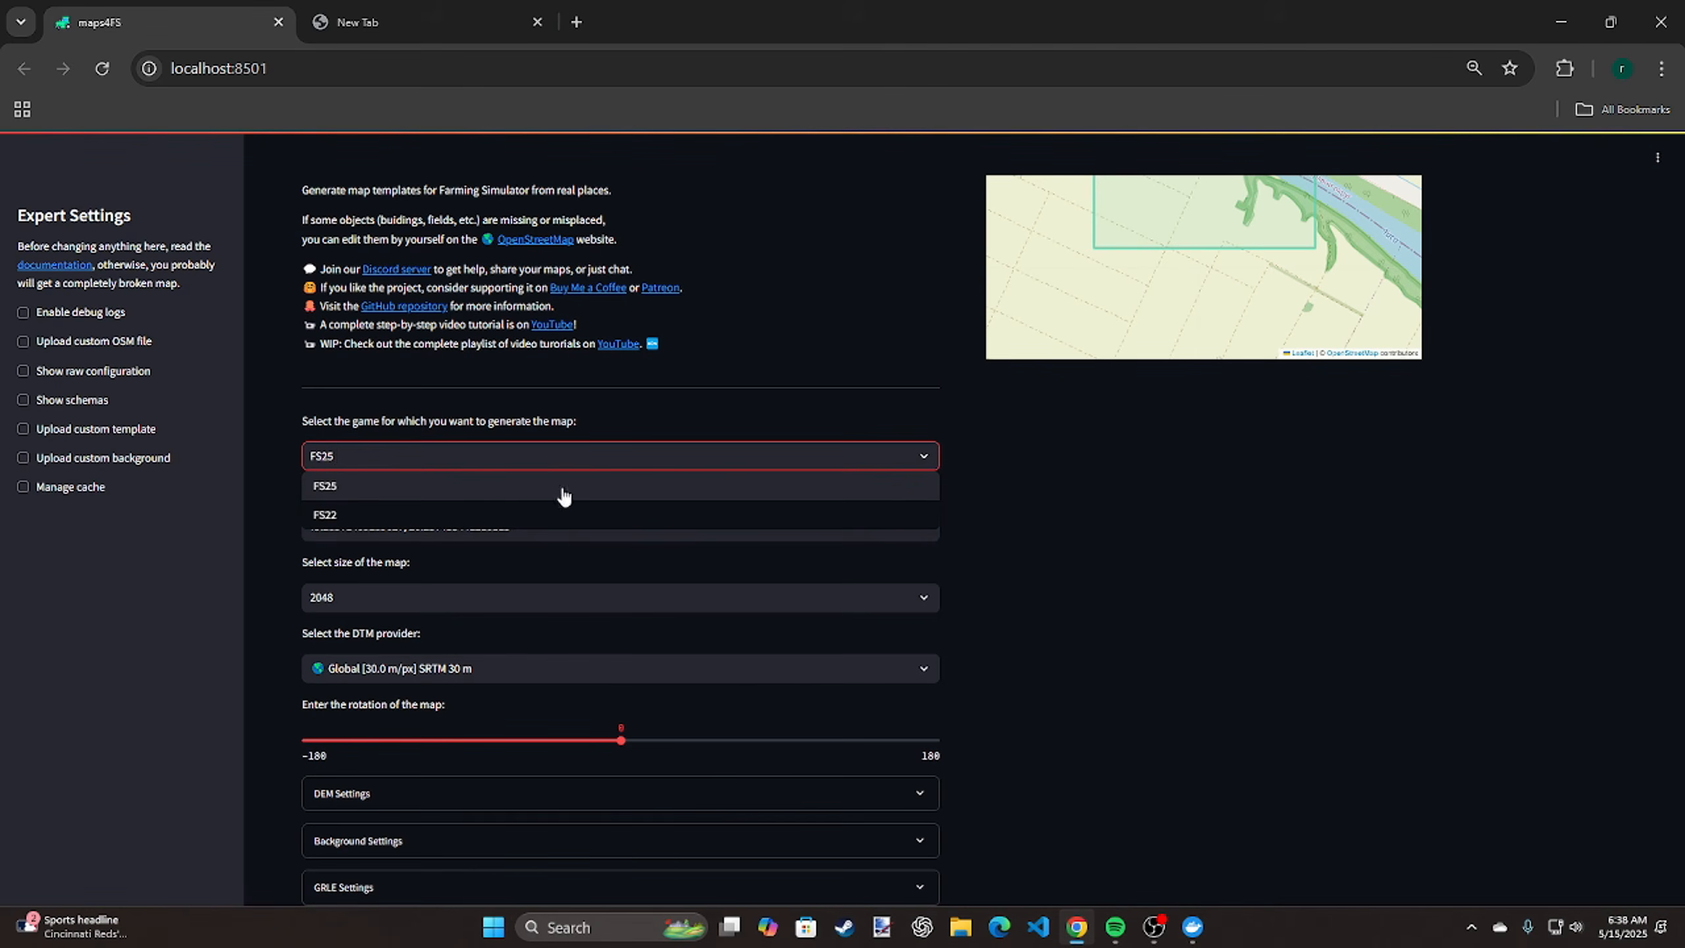
left_click(586, 490)
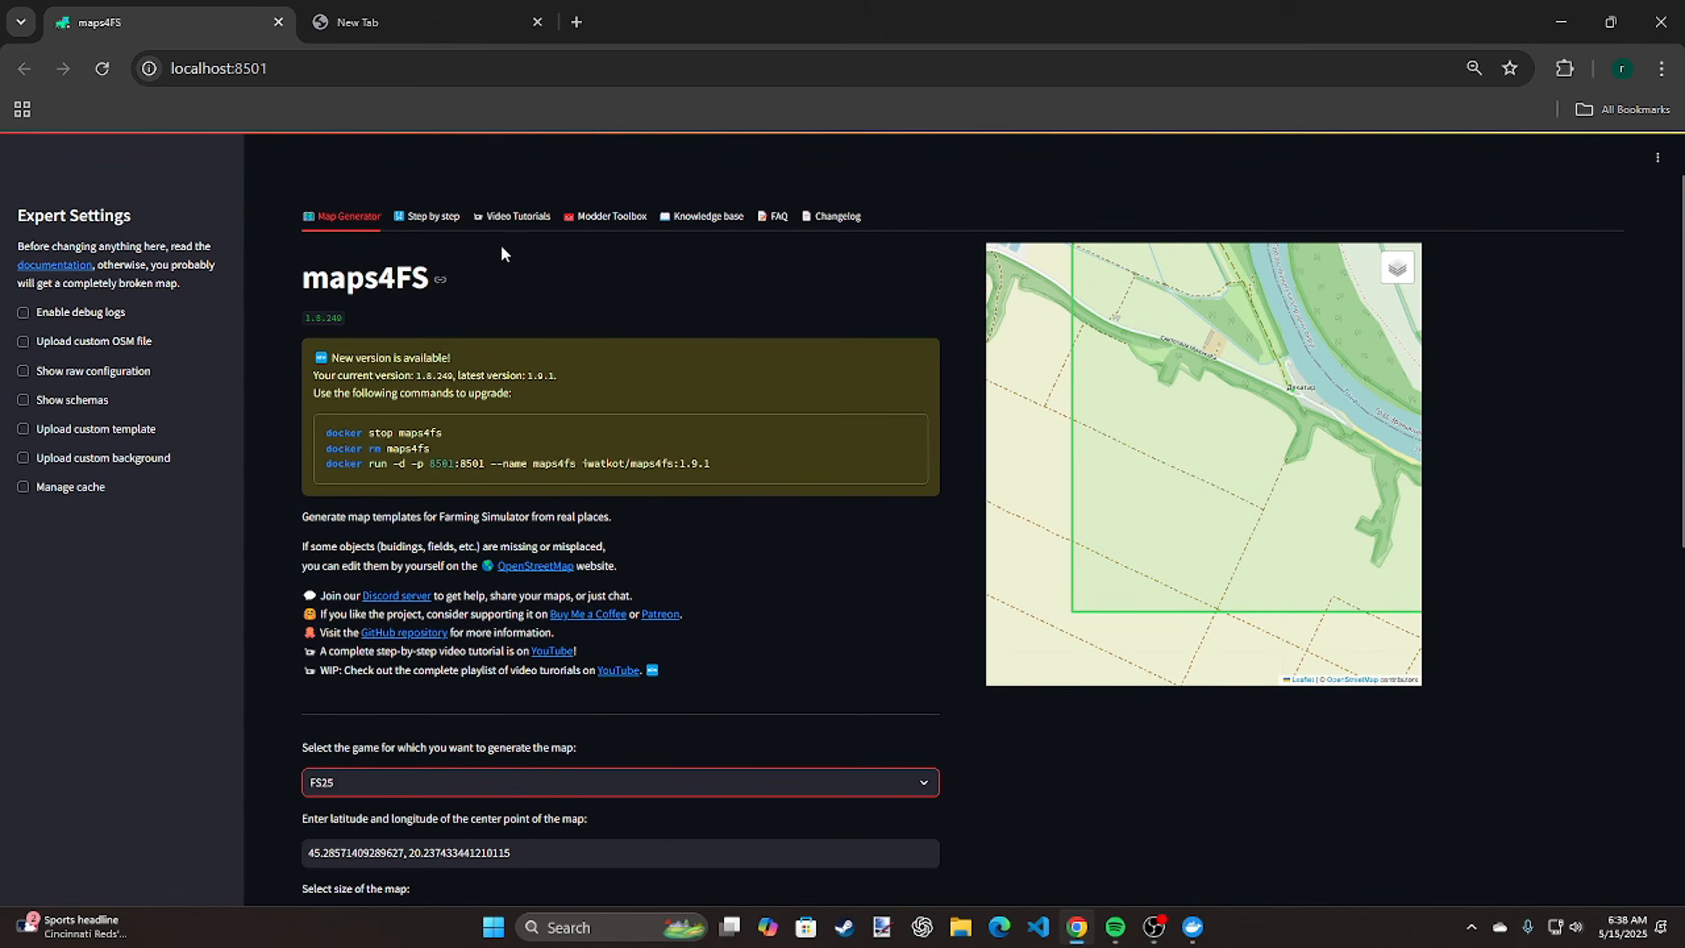
Read through the ten-step guide to creating a Farming Simulator map and view the list of video tutorials
left_click(434, 219)
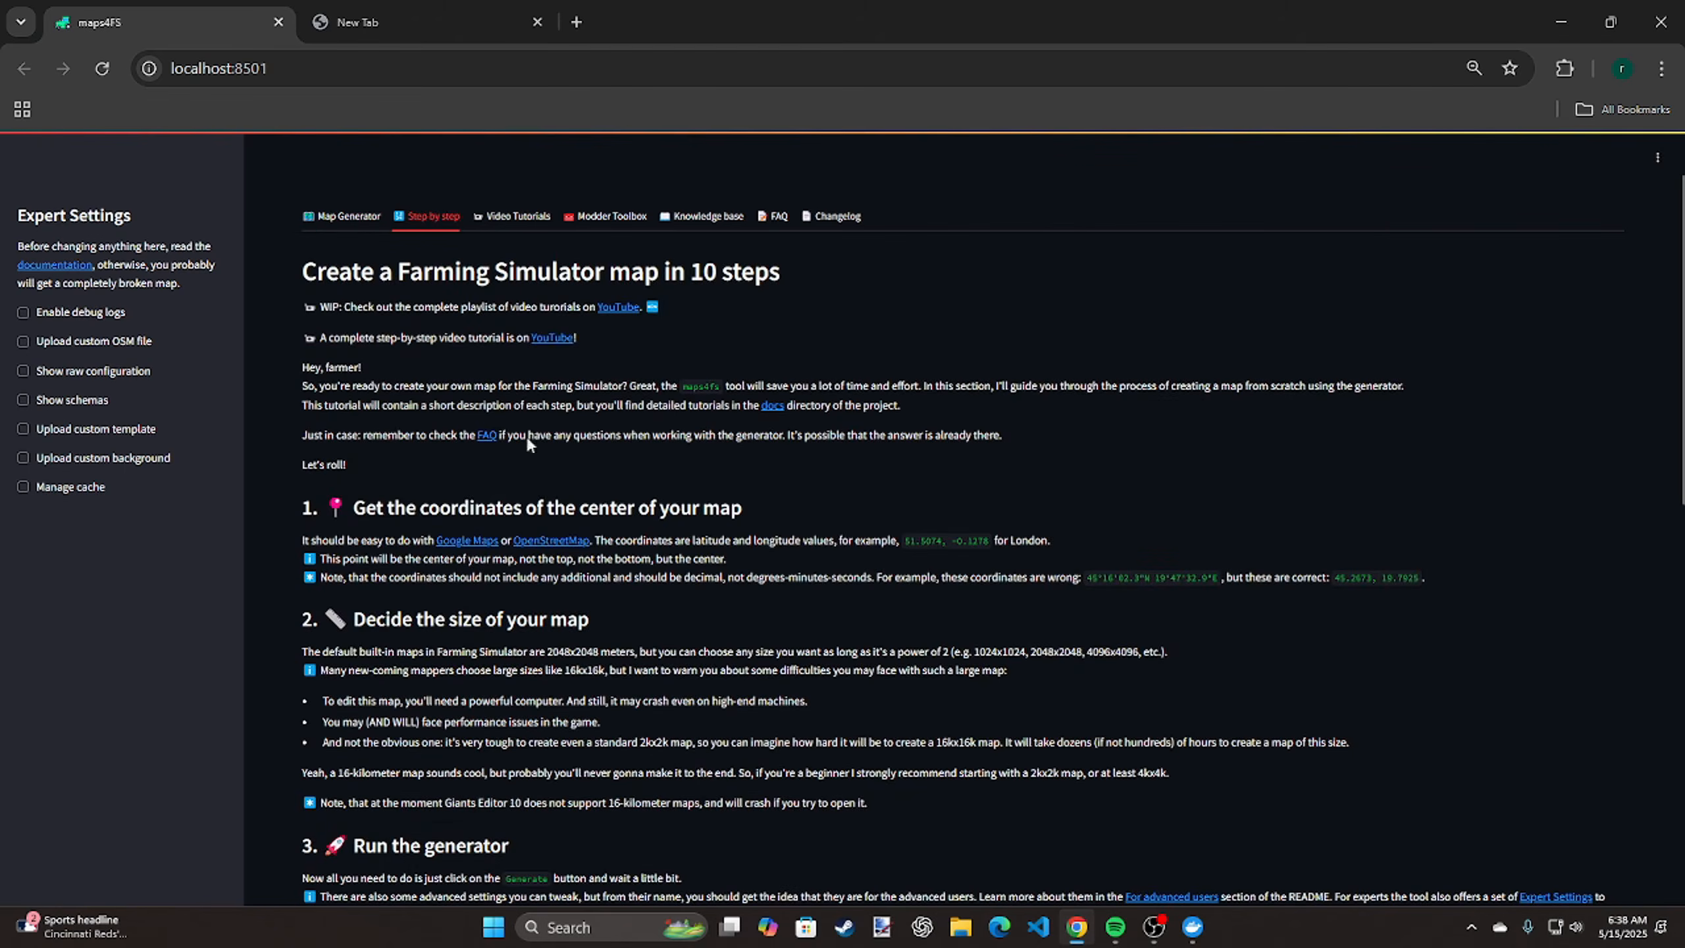
scroll(463, 598, "down", 8)
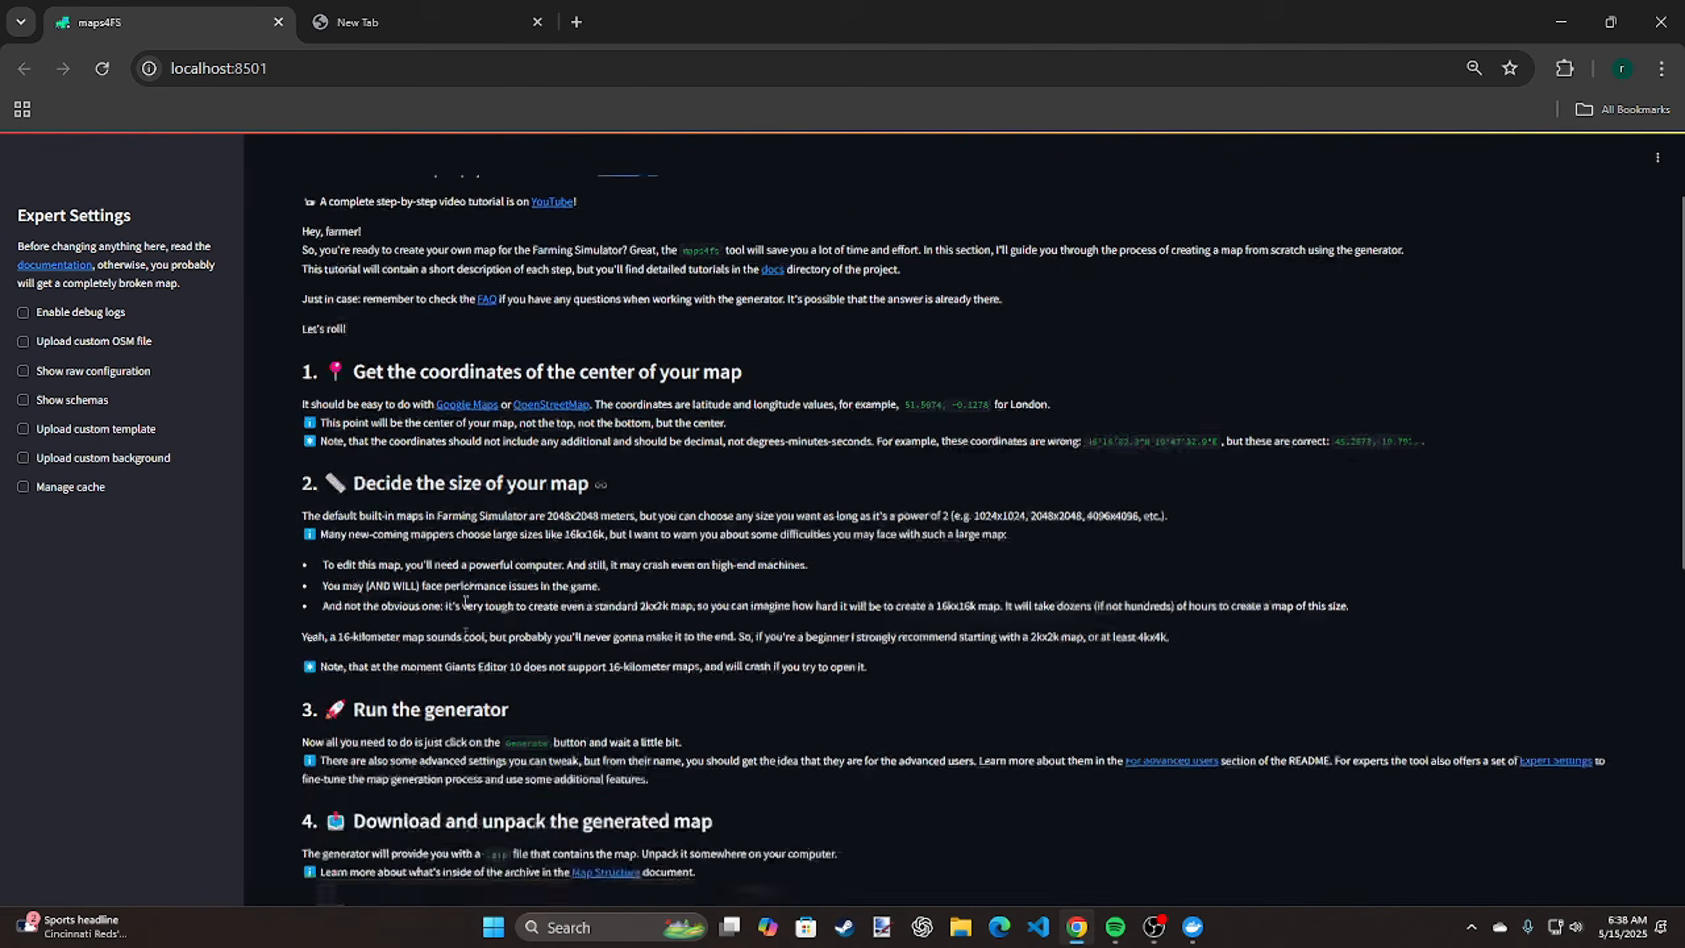
scroll(467, 609, "down", 4)
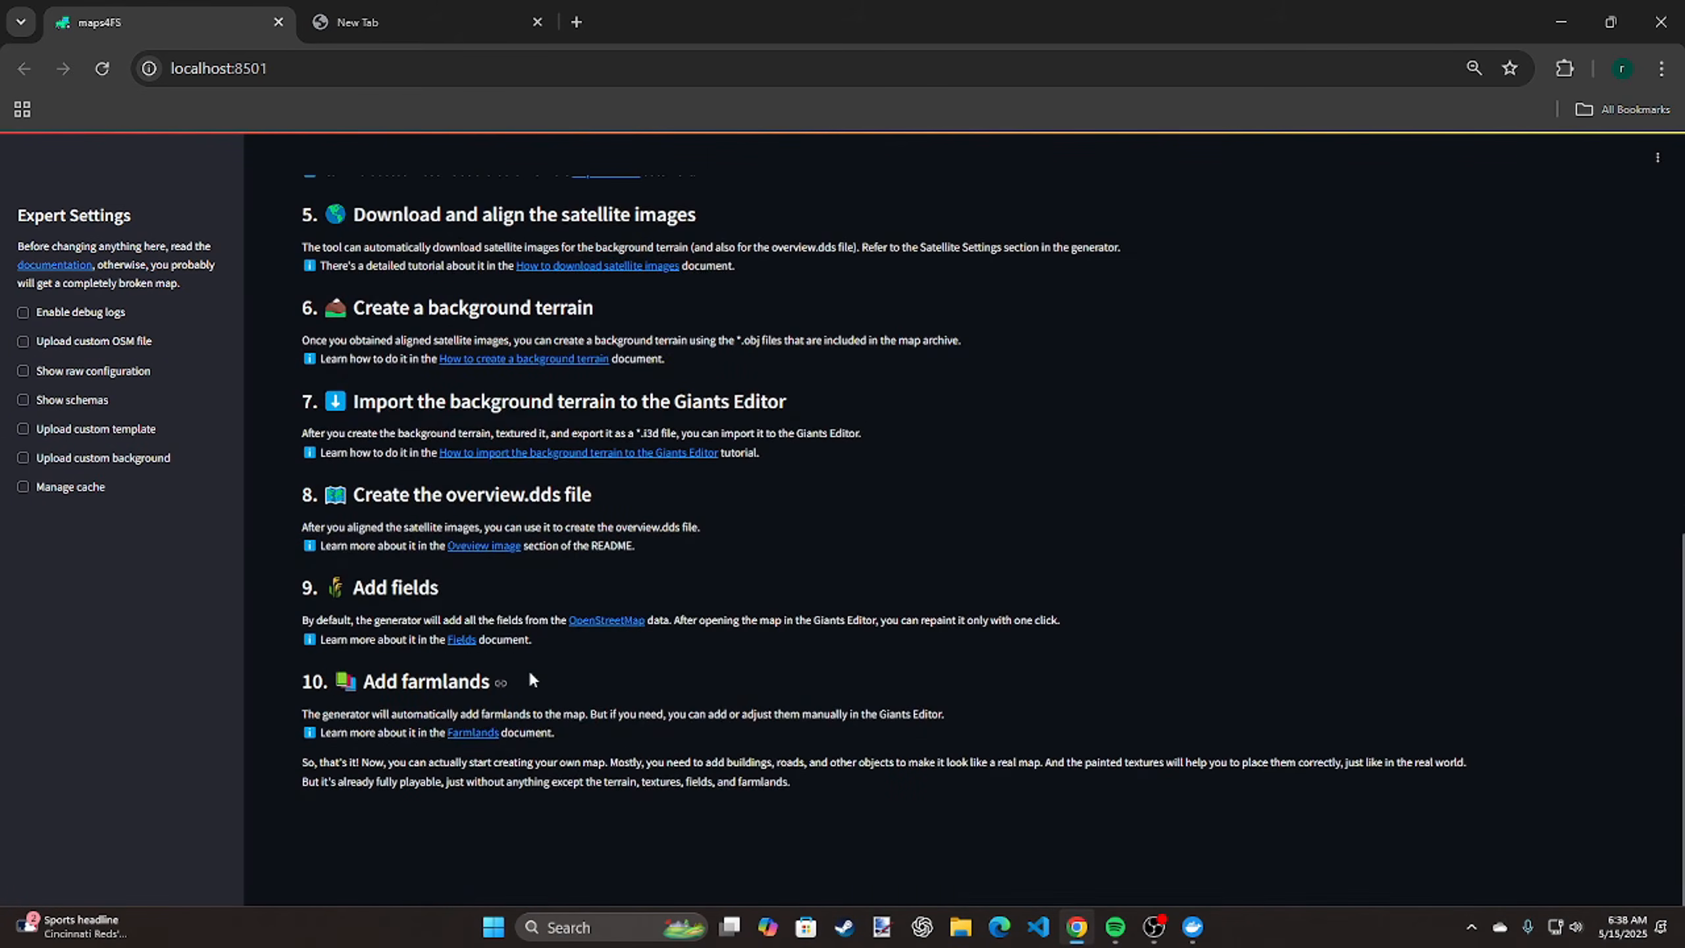
scroll(532, 679, "up", 2)
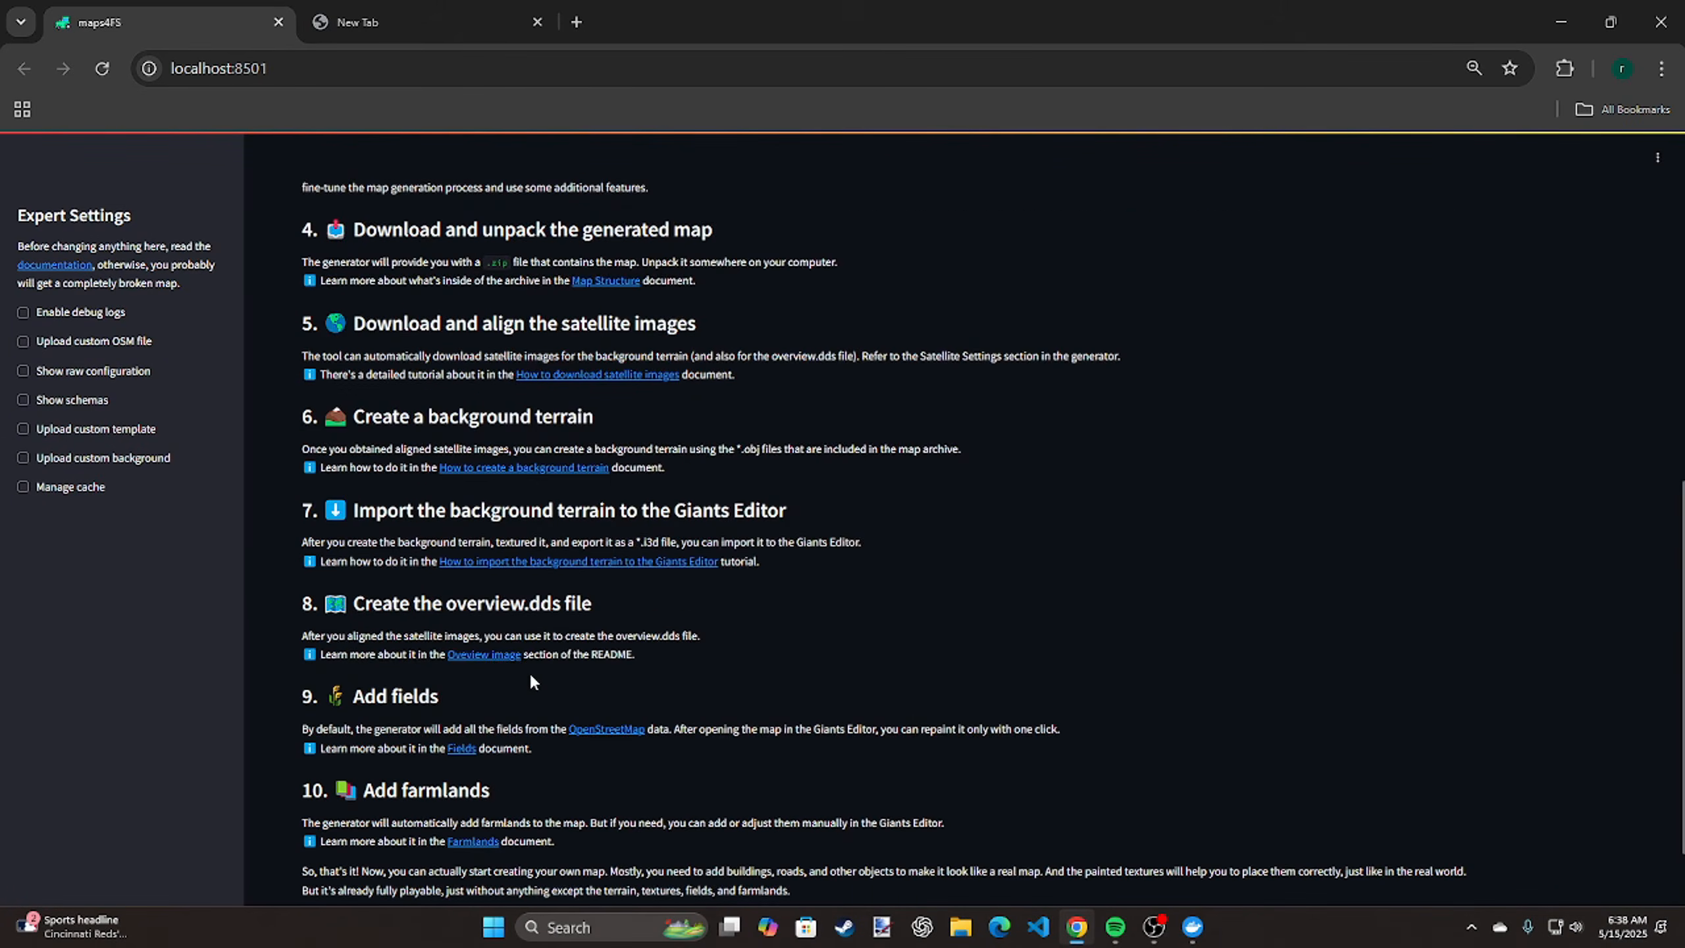
scroll(529, 672, "up", 12)
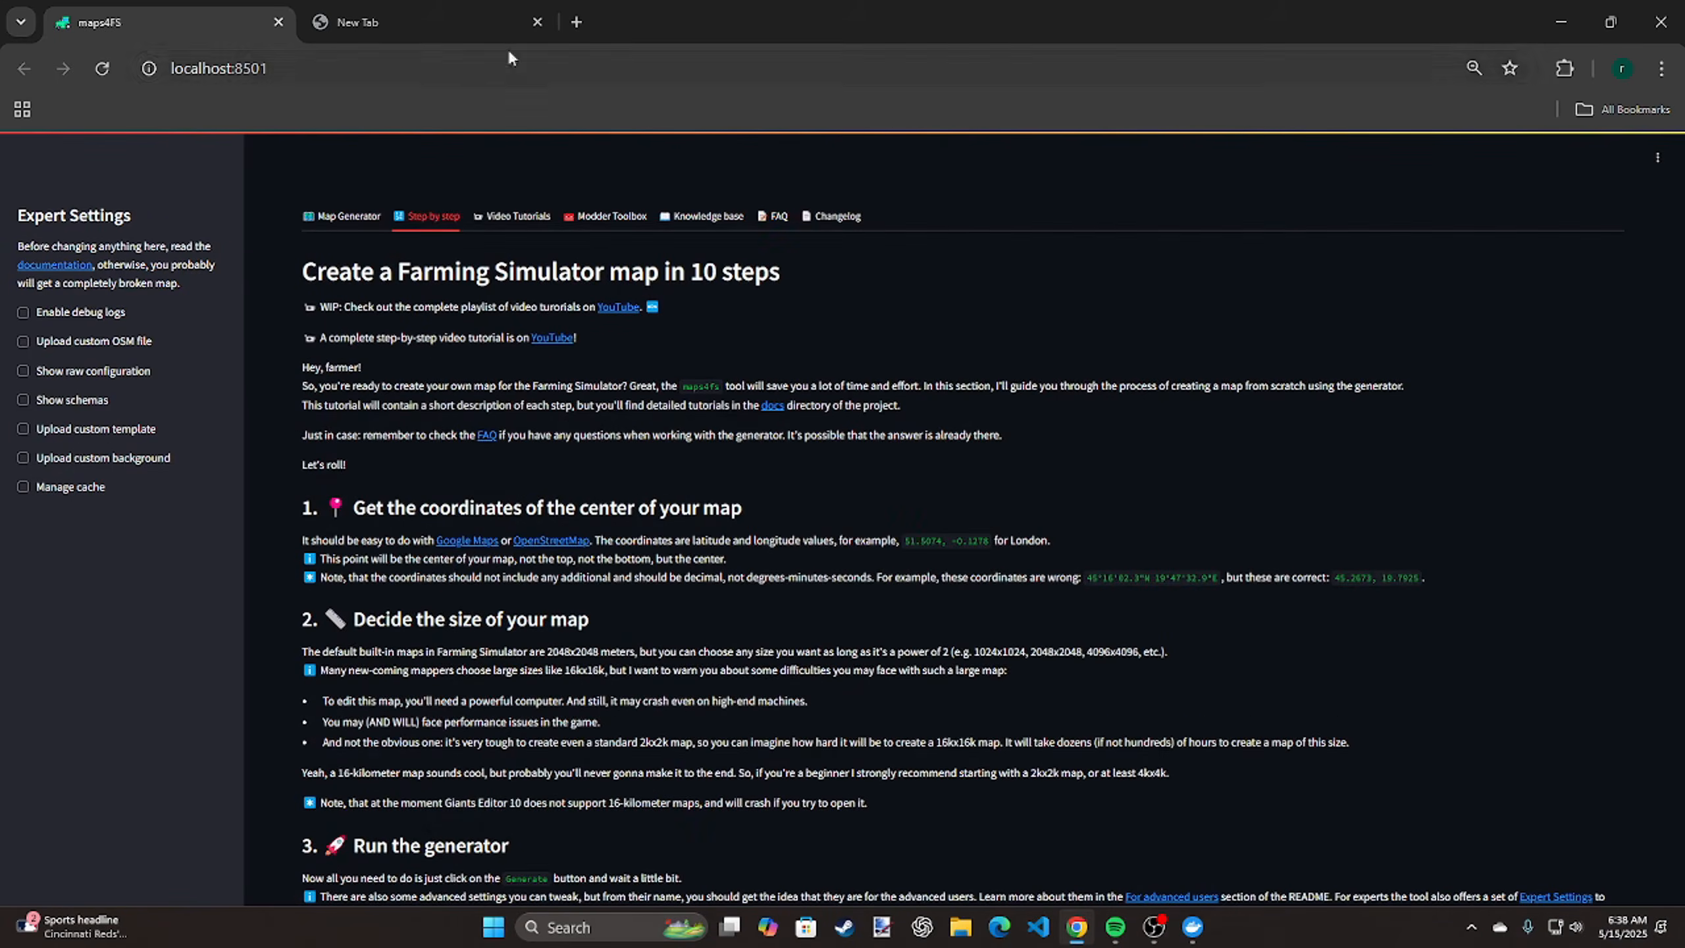
left_click(518, 216)
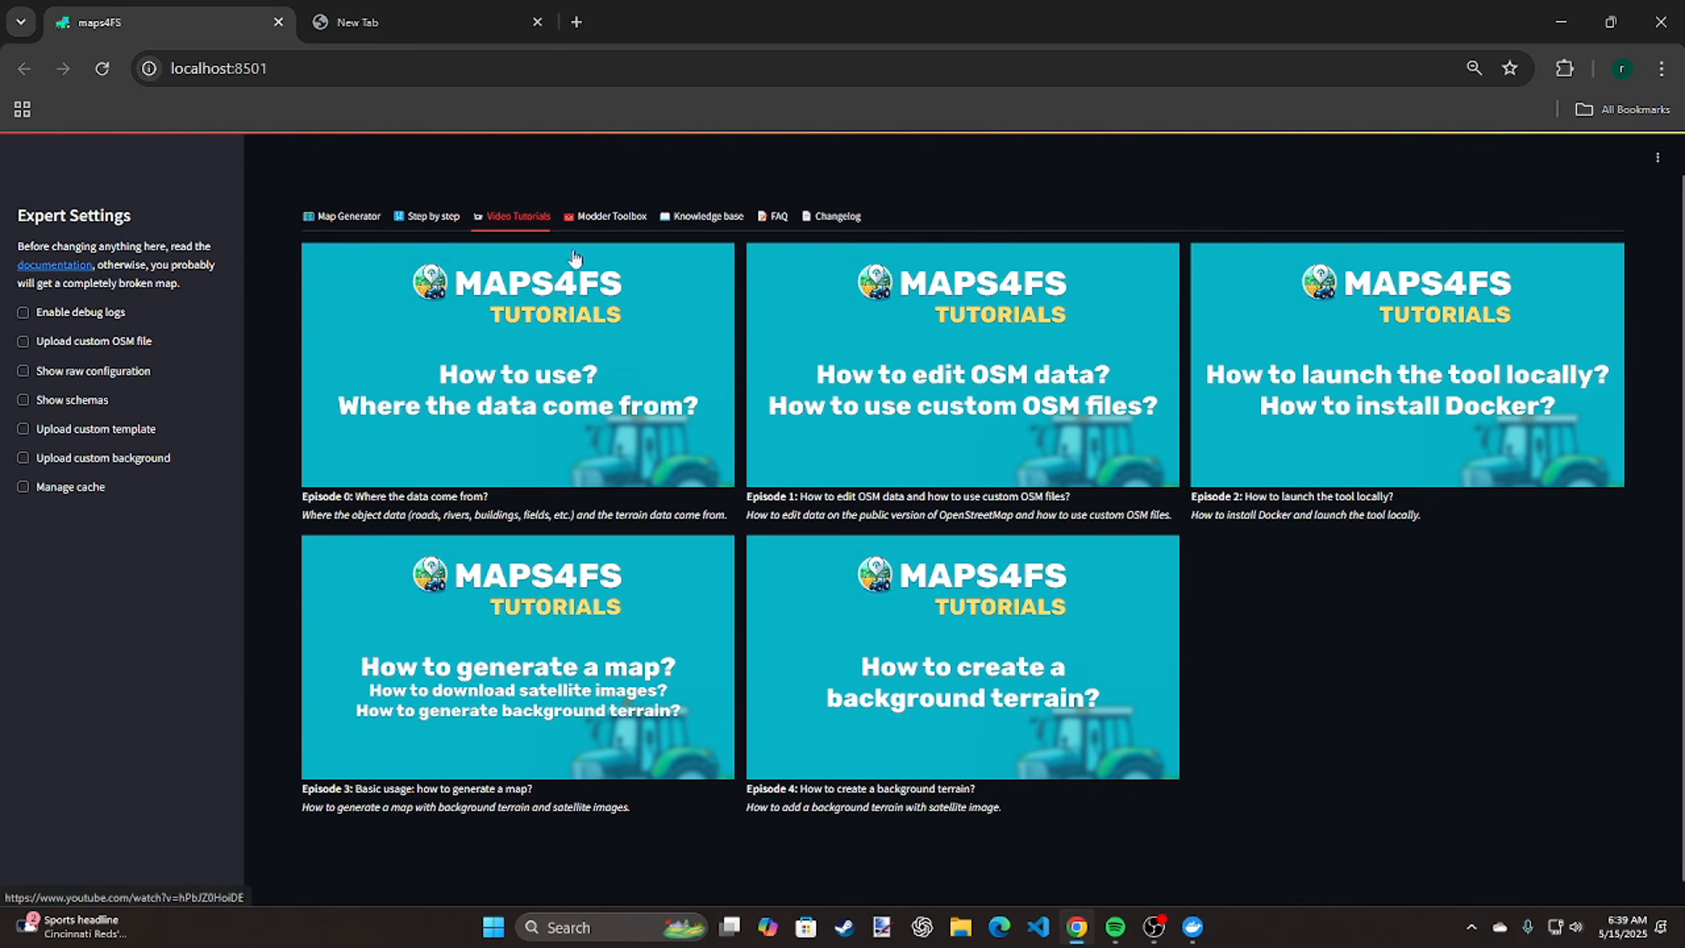
Browse the selectable tree models in the Modder Toolbox's Tree Schema Editor and collapse the editor
left_click(597, 216)
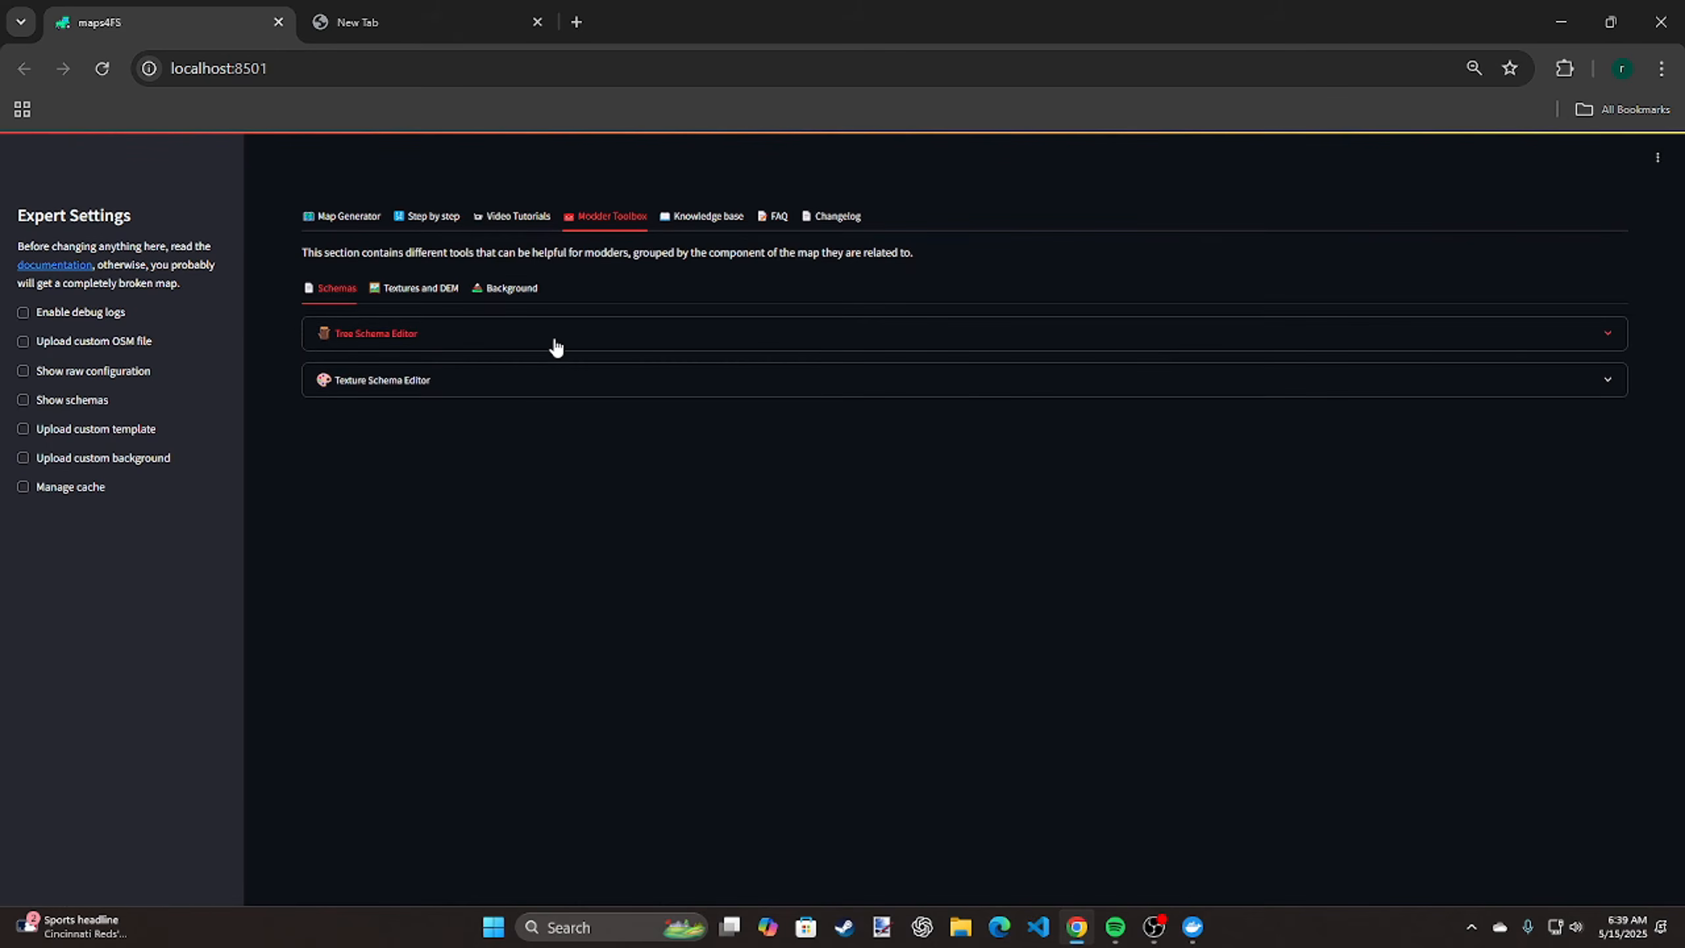
left_click(535, 347)
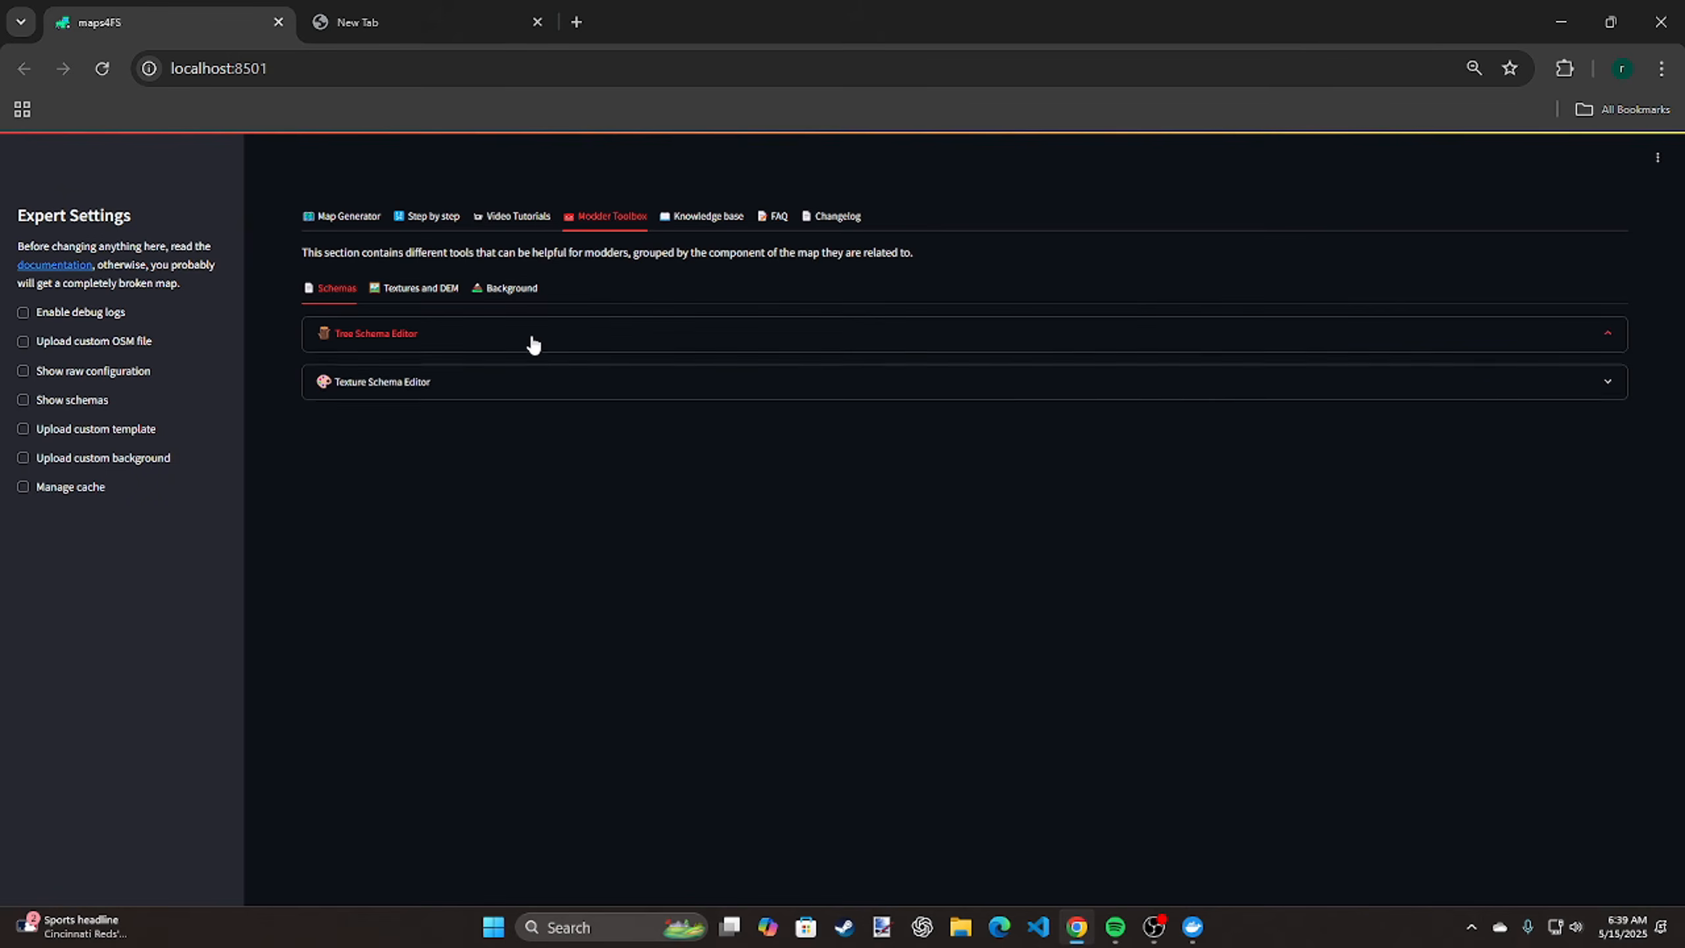
scroll(733, 571, "down", 20)
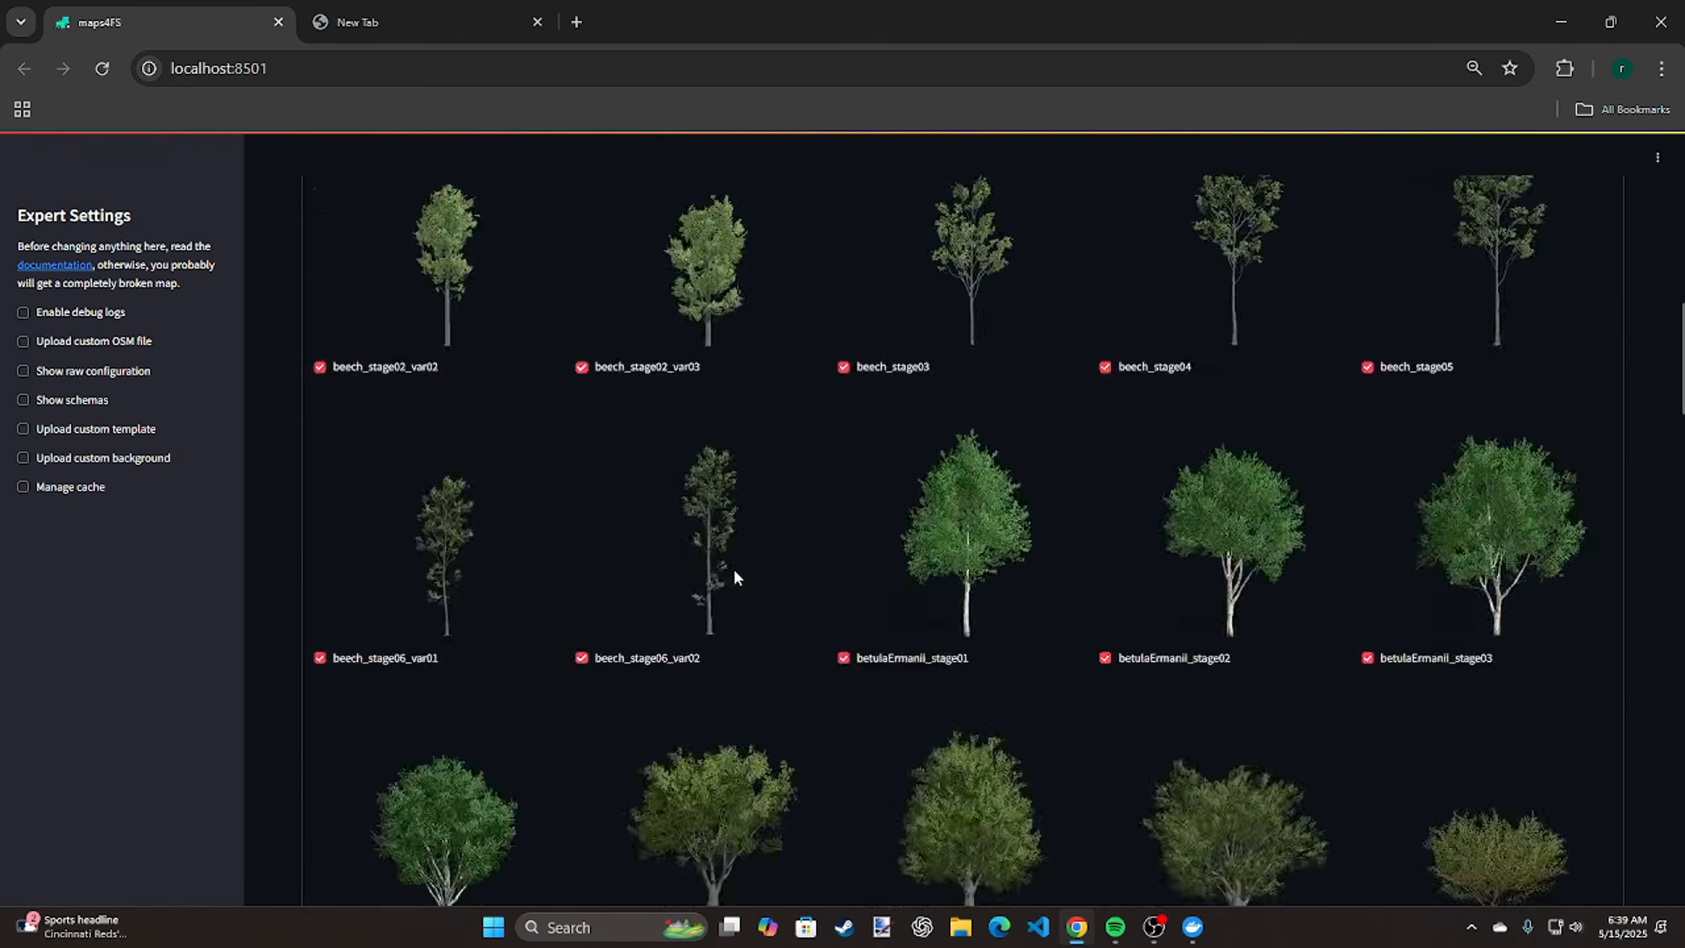
scroll(734, 576, "down", 20)
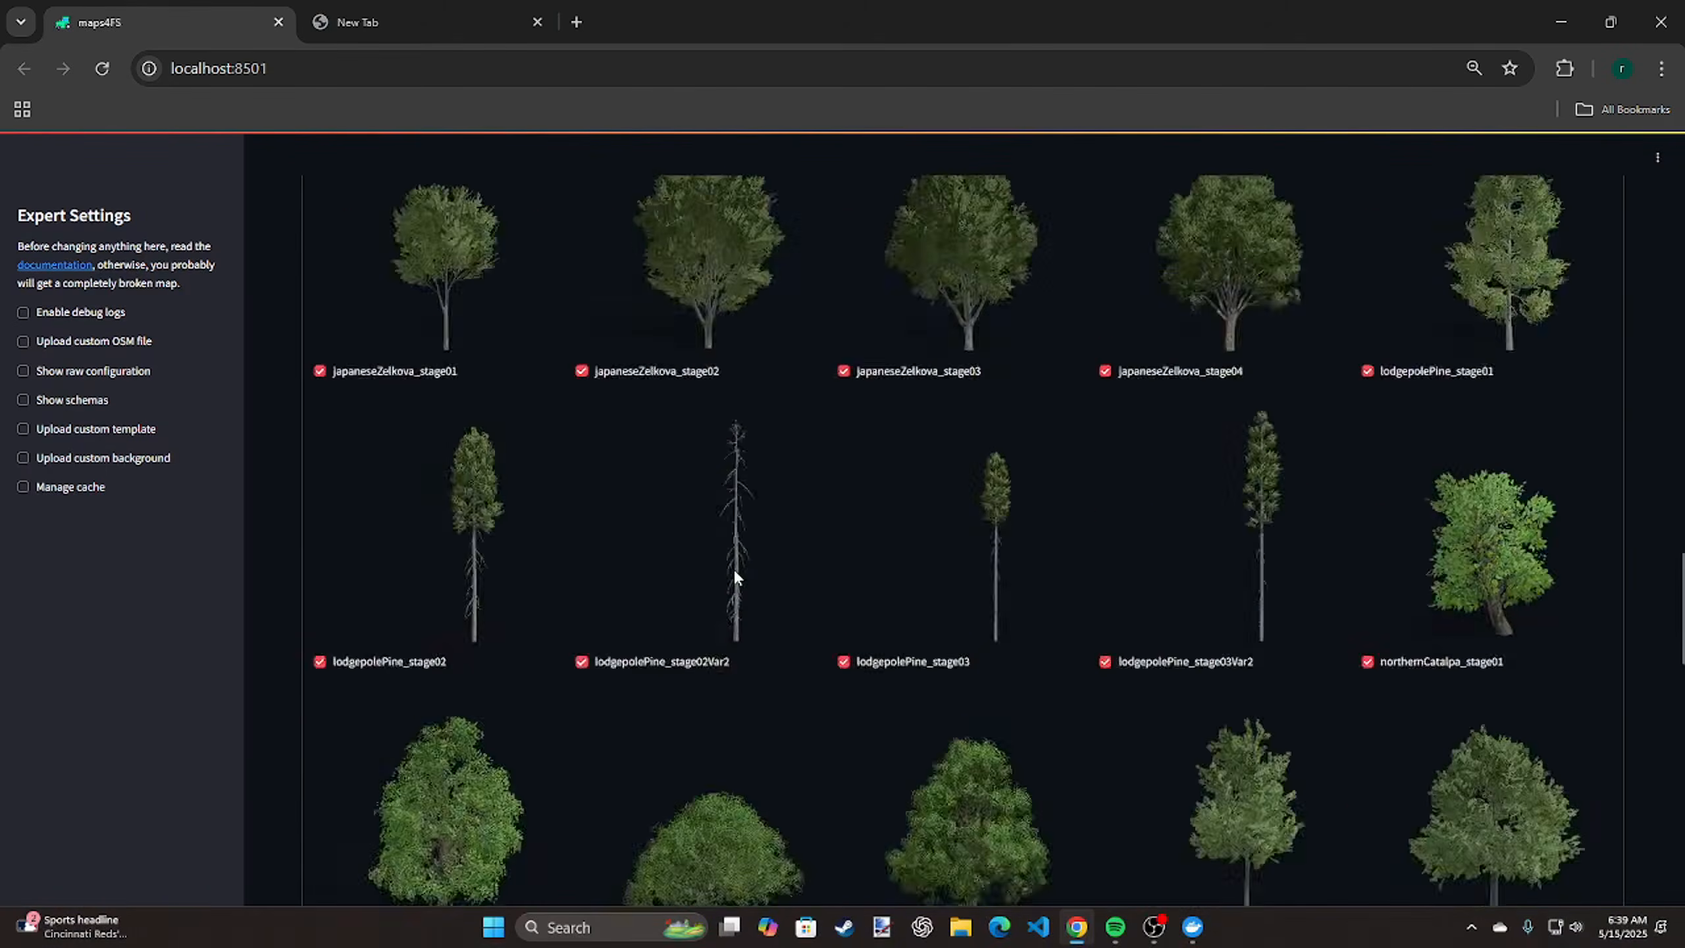
scroll(735, 578, "down", 3)
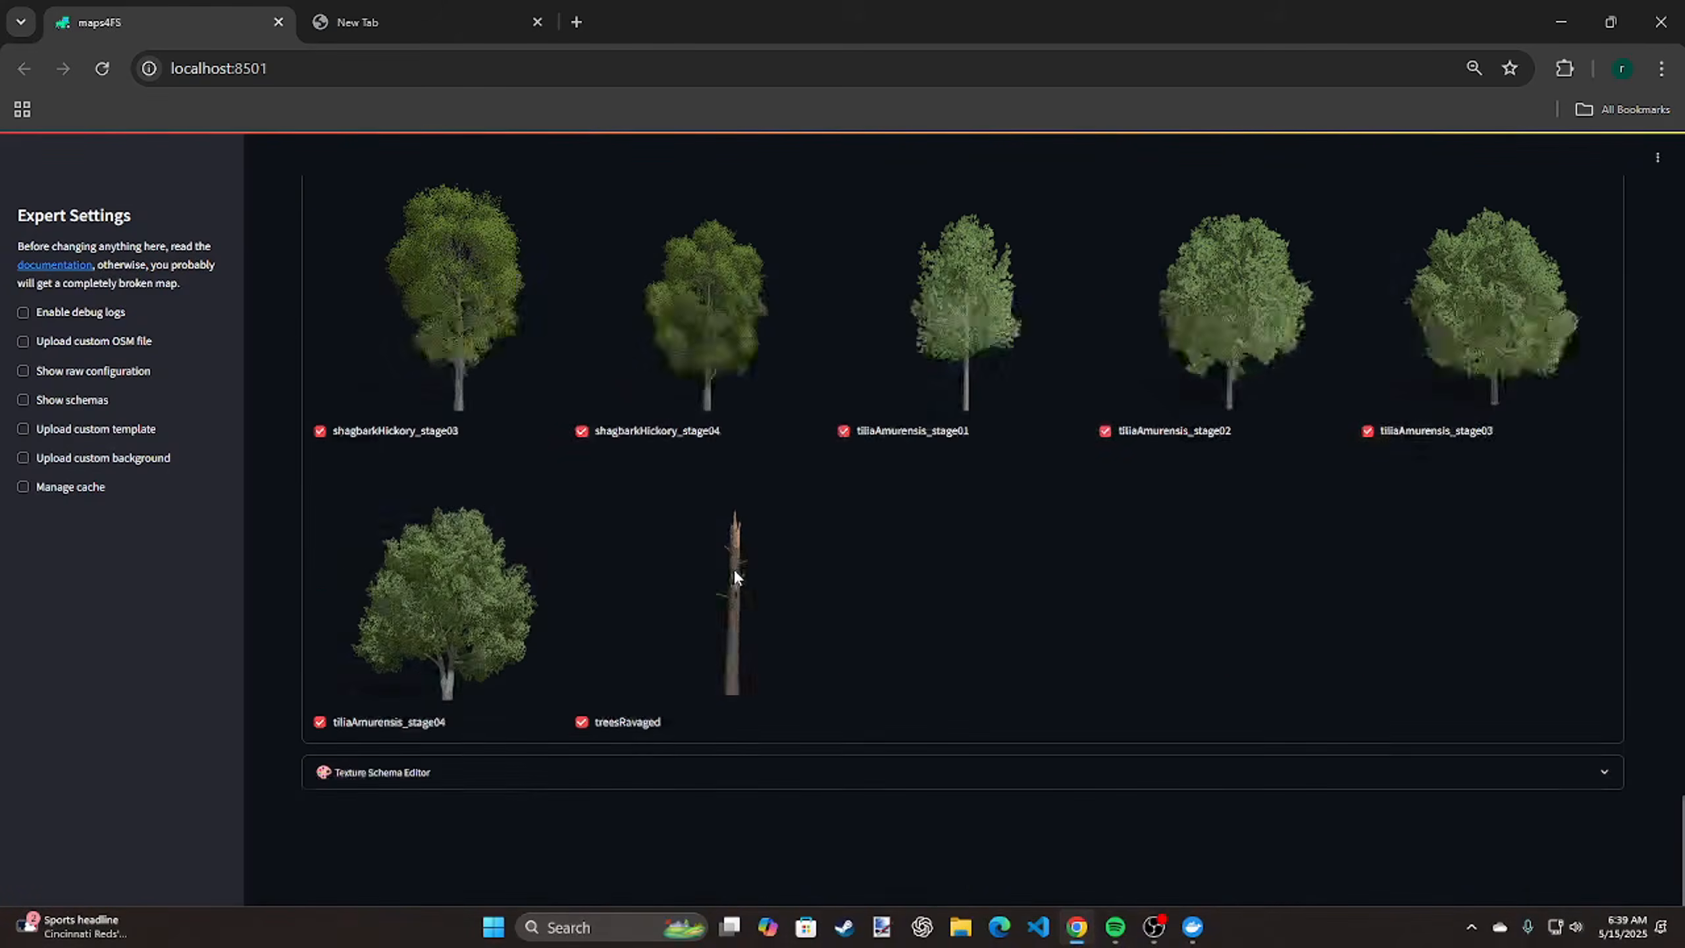
scroll(781, 575, "up", 20)
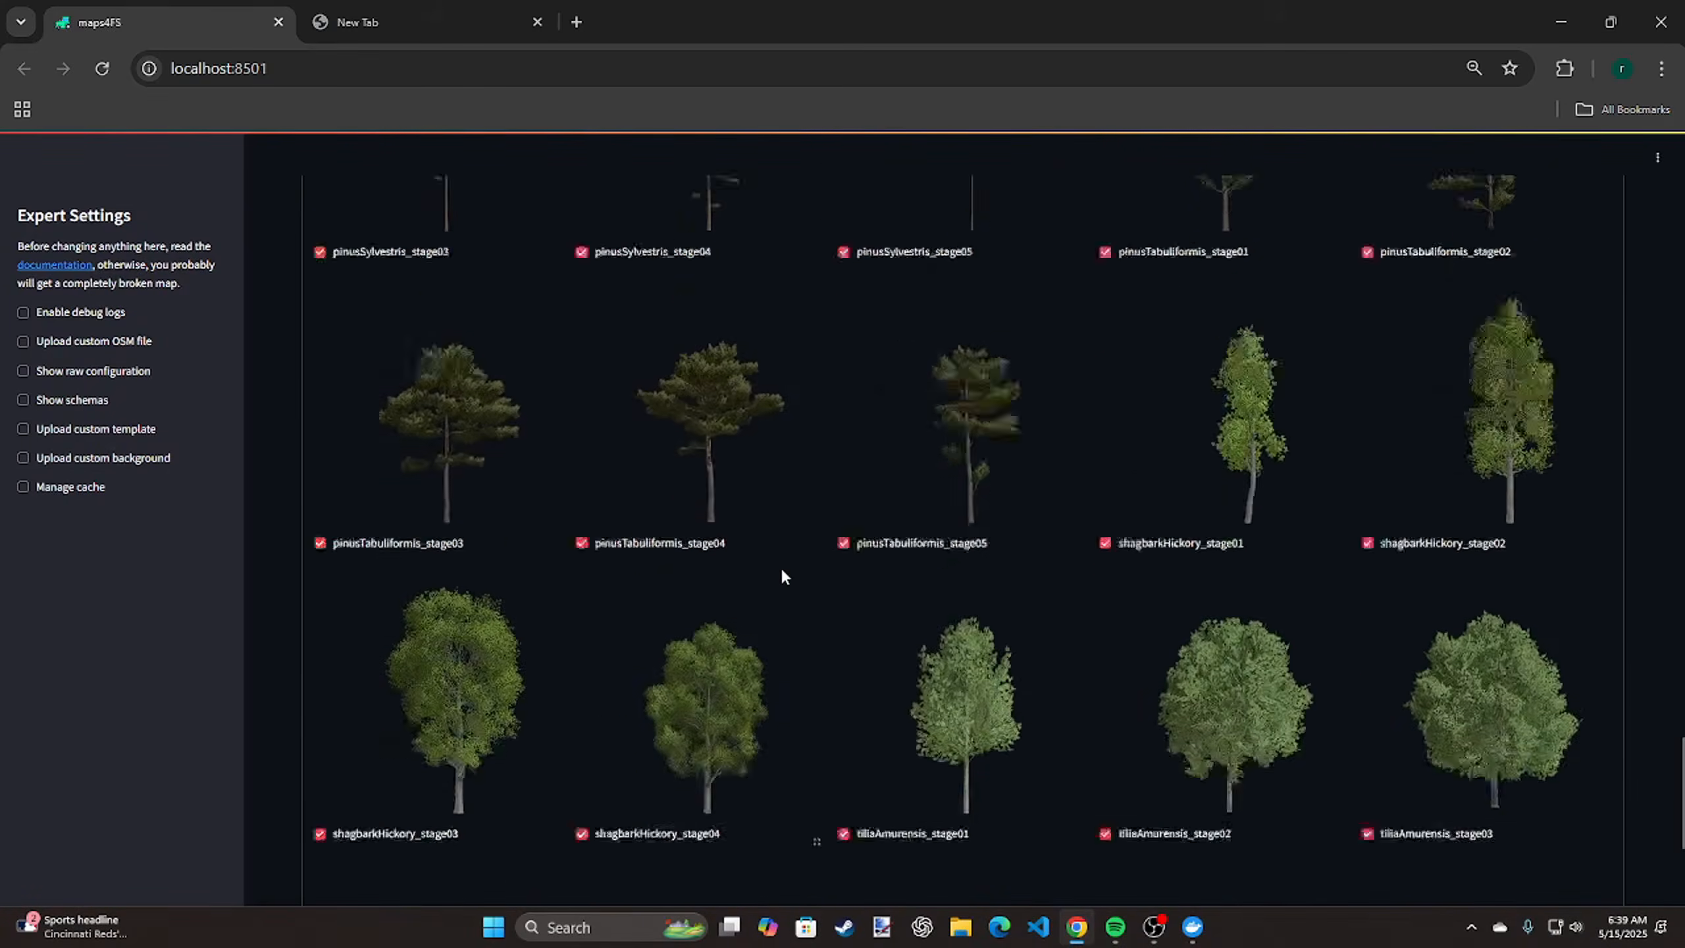
scroll(783, 566, "up", 20)
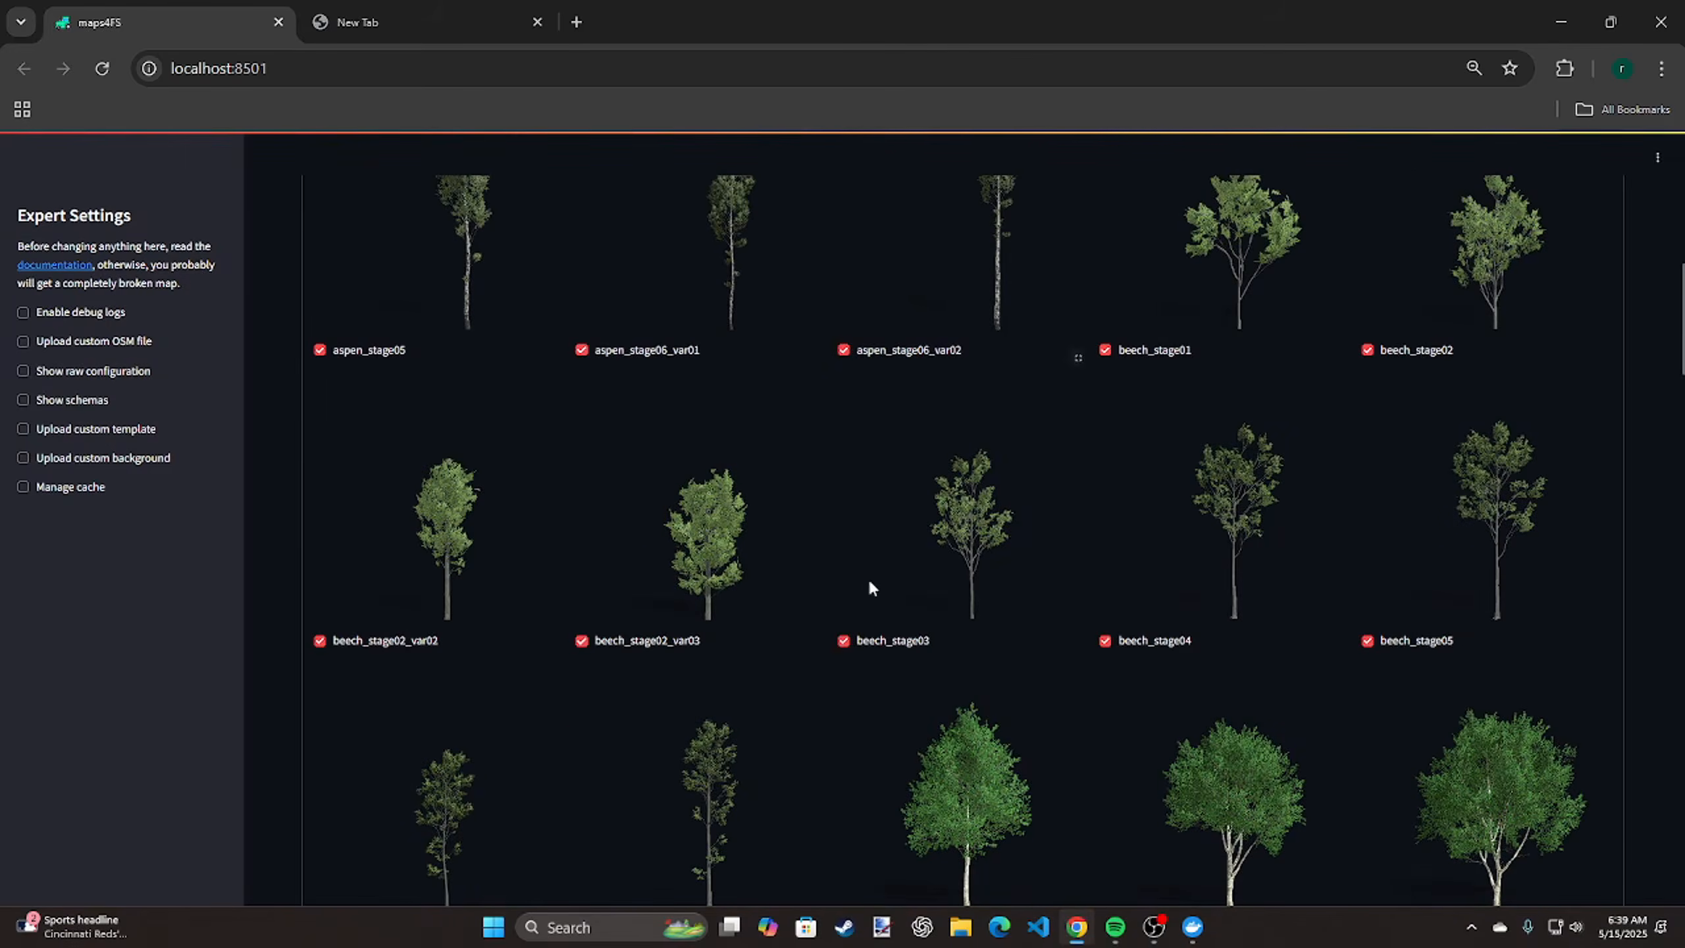
scroll(829, 637, "up", 12)
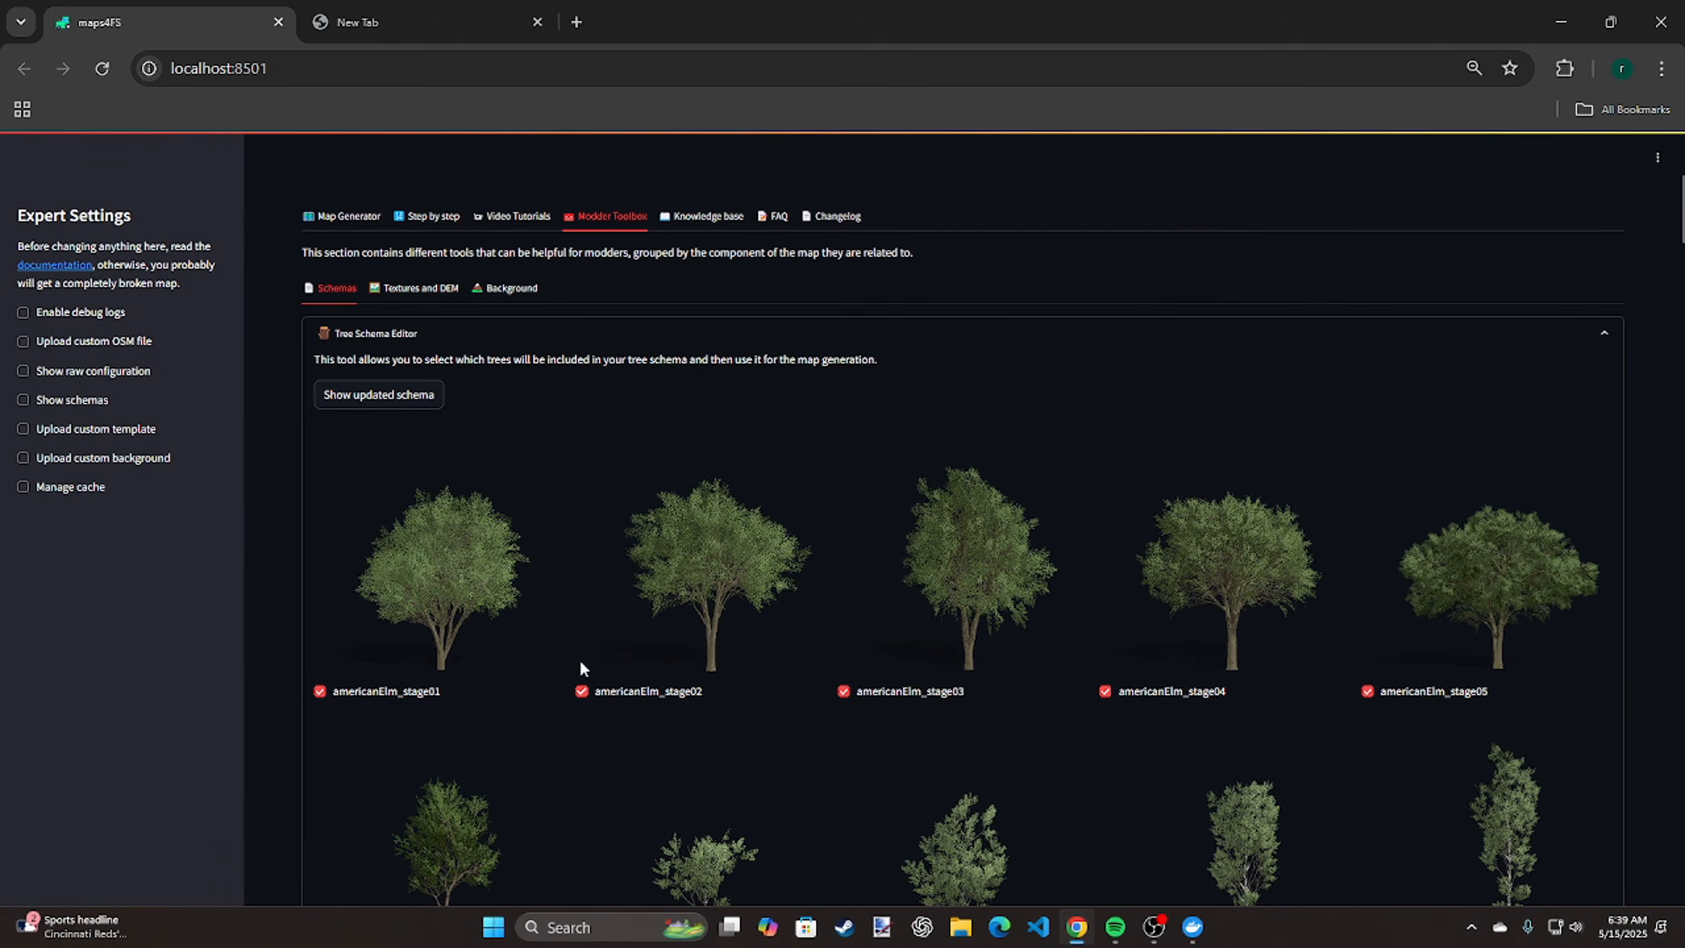
left_click(427, 290)
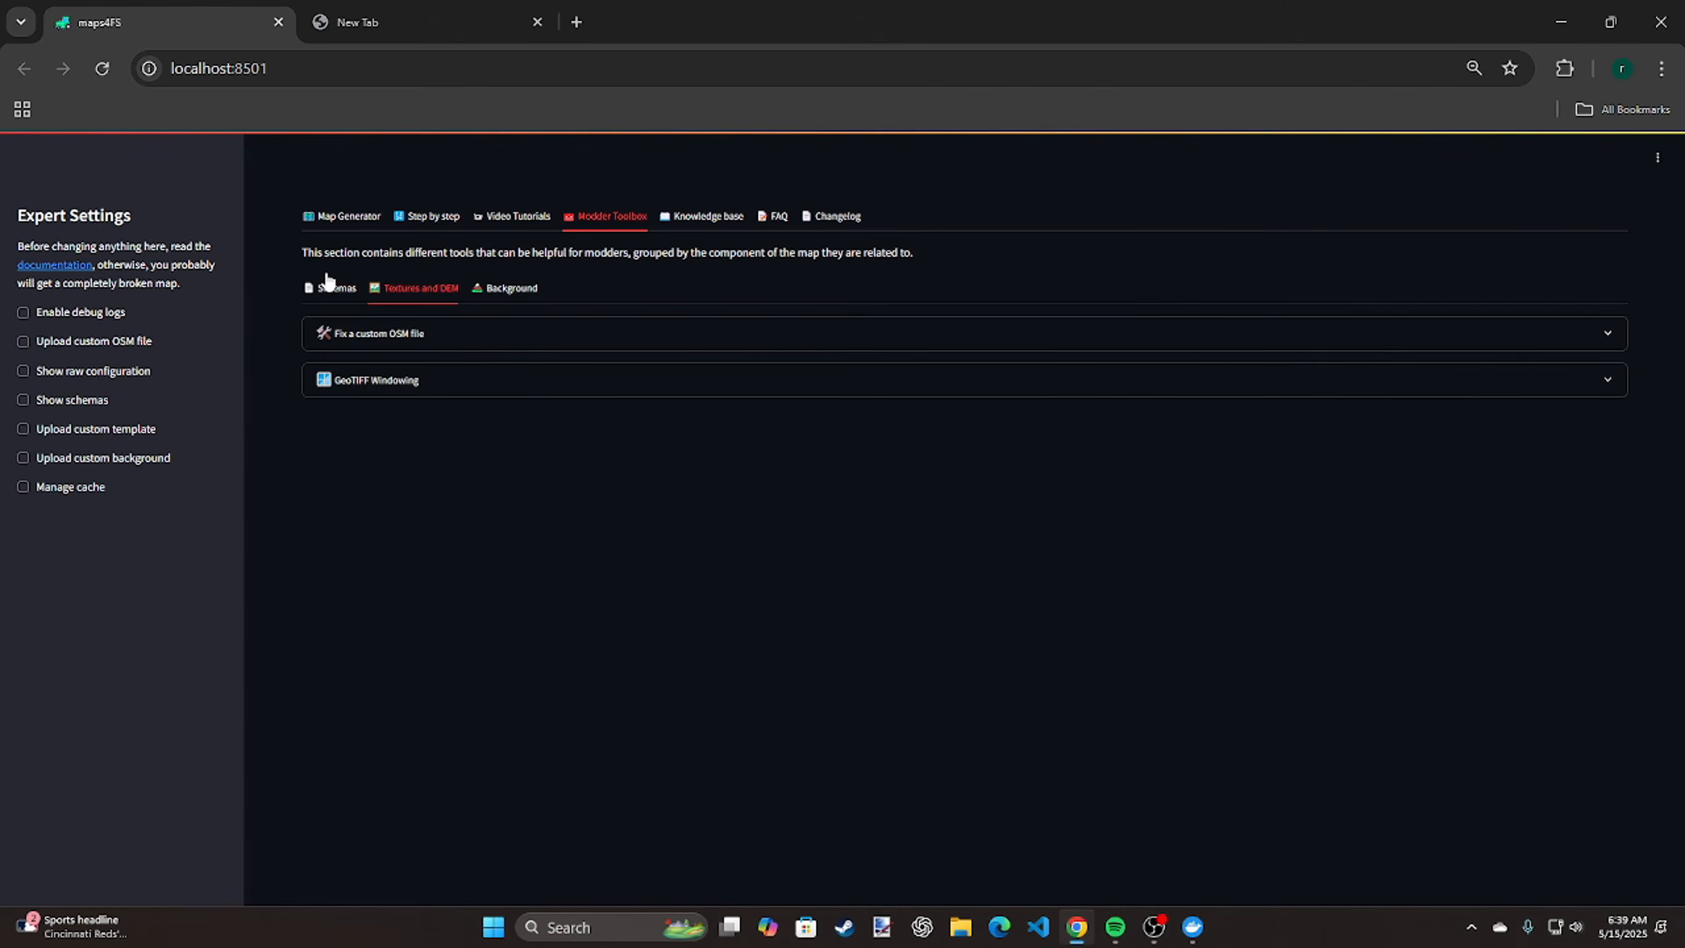
left_click(340, 290)
left_click(482, 337)
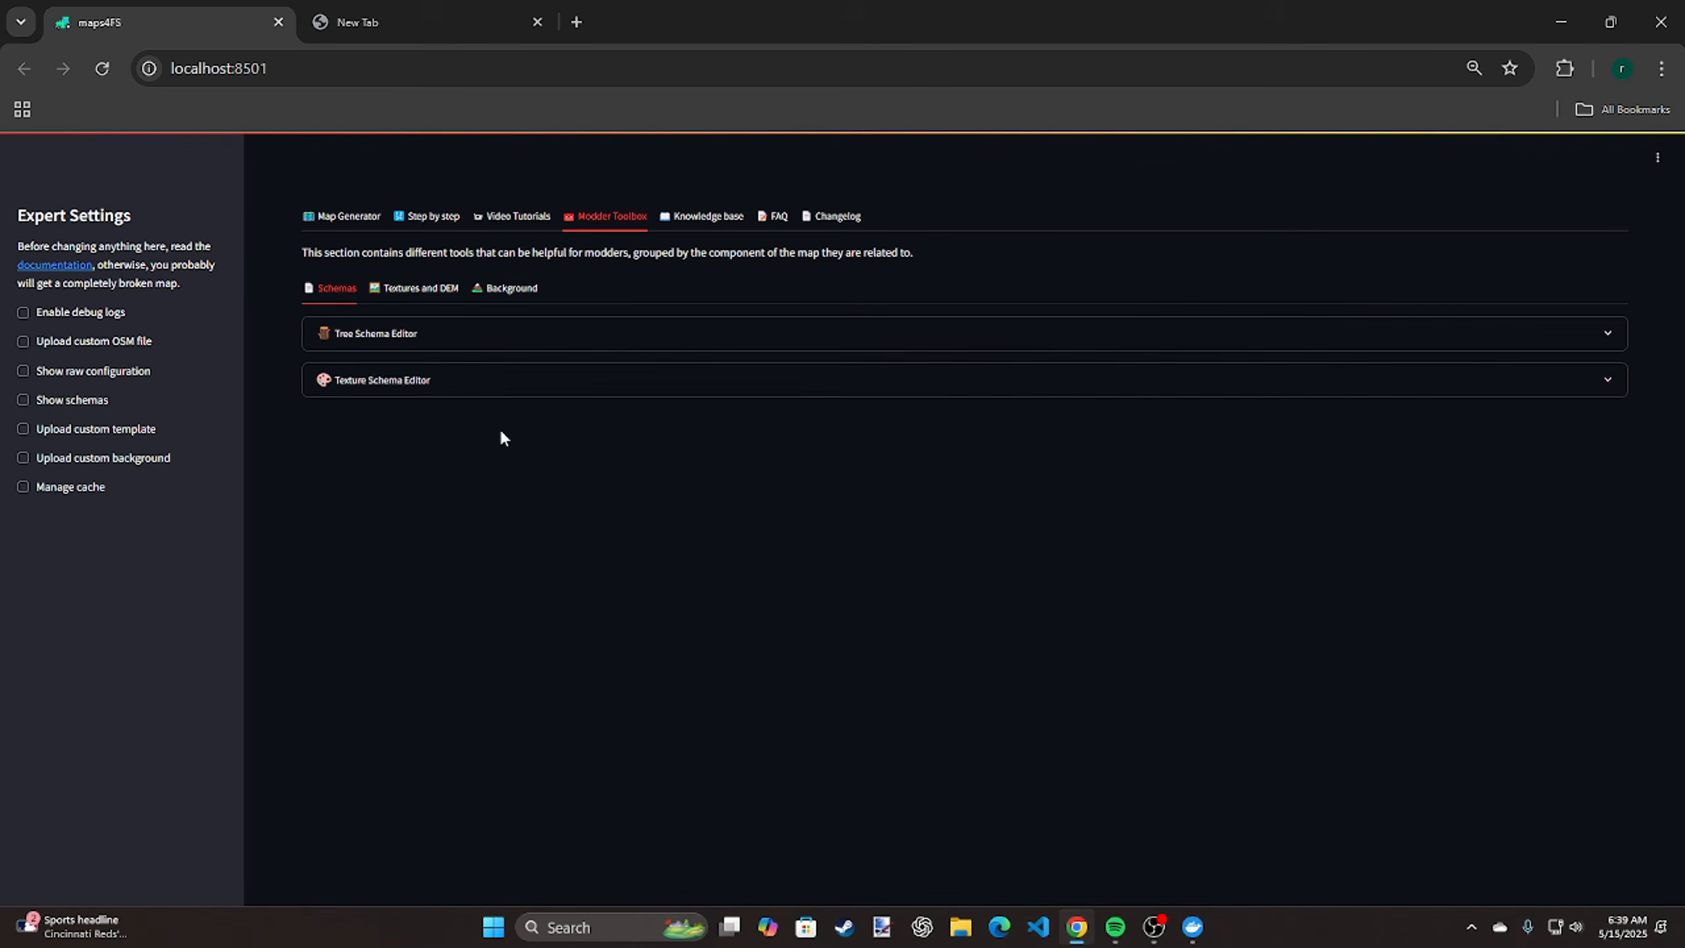
Examine the texture definitions in the Texture Schema Editor, including the asphaltDusty and forestGrass entries, and collapse the editor
left_click(515, 380)
scroll(582, 521, "down", 5)
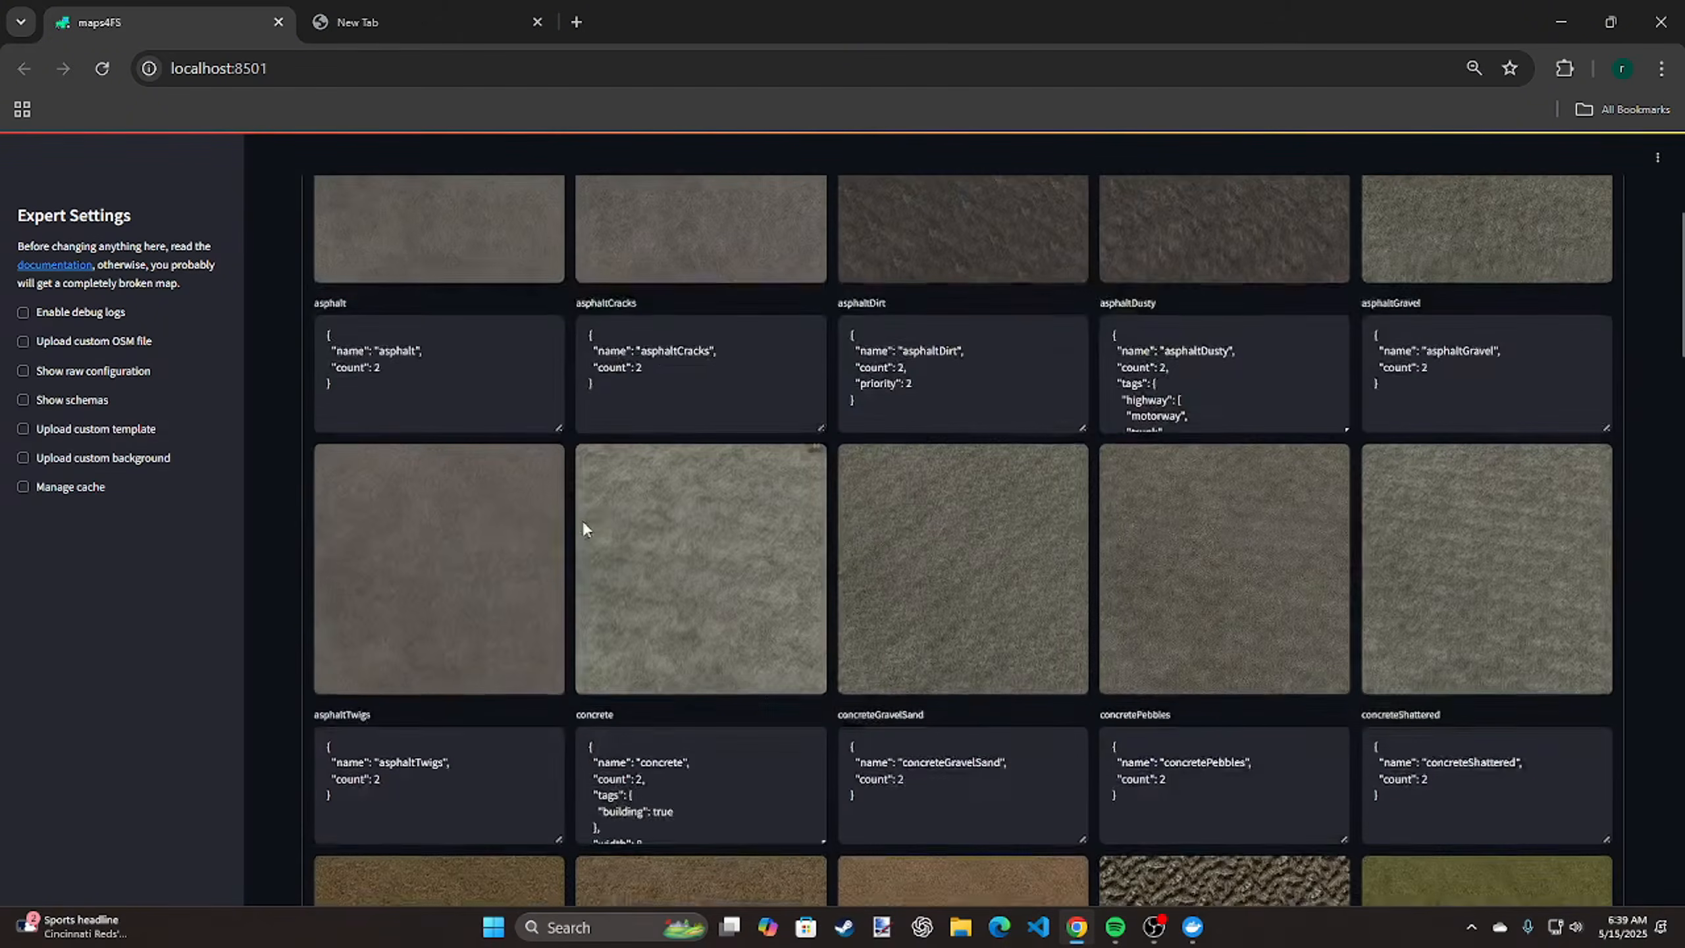
scroll(582, 522, "up", 4)
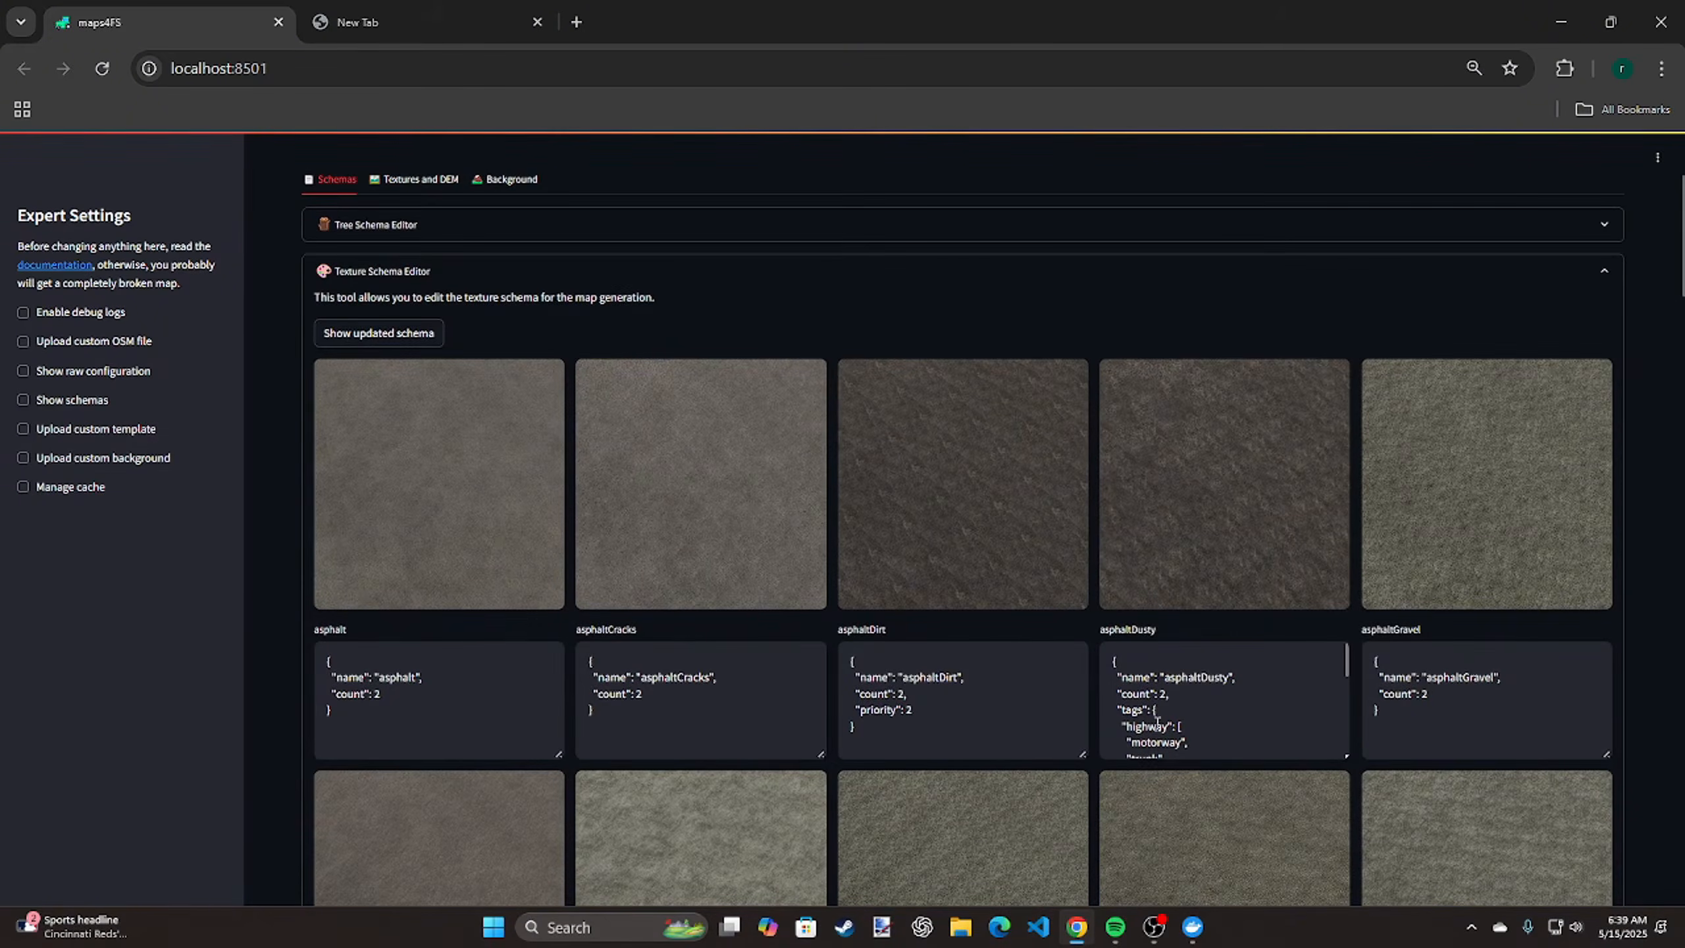
scroll(1158, 724, "down", 2)
scroll(1158, 725, "down", 4)
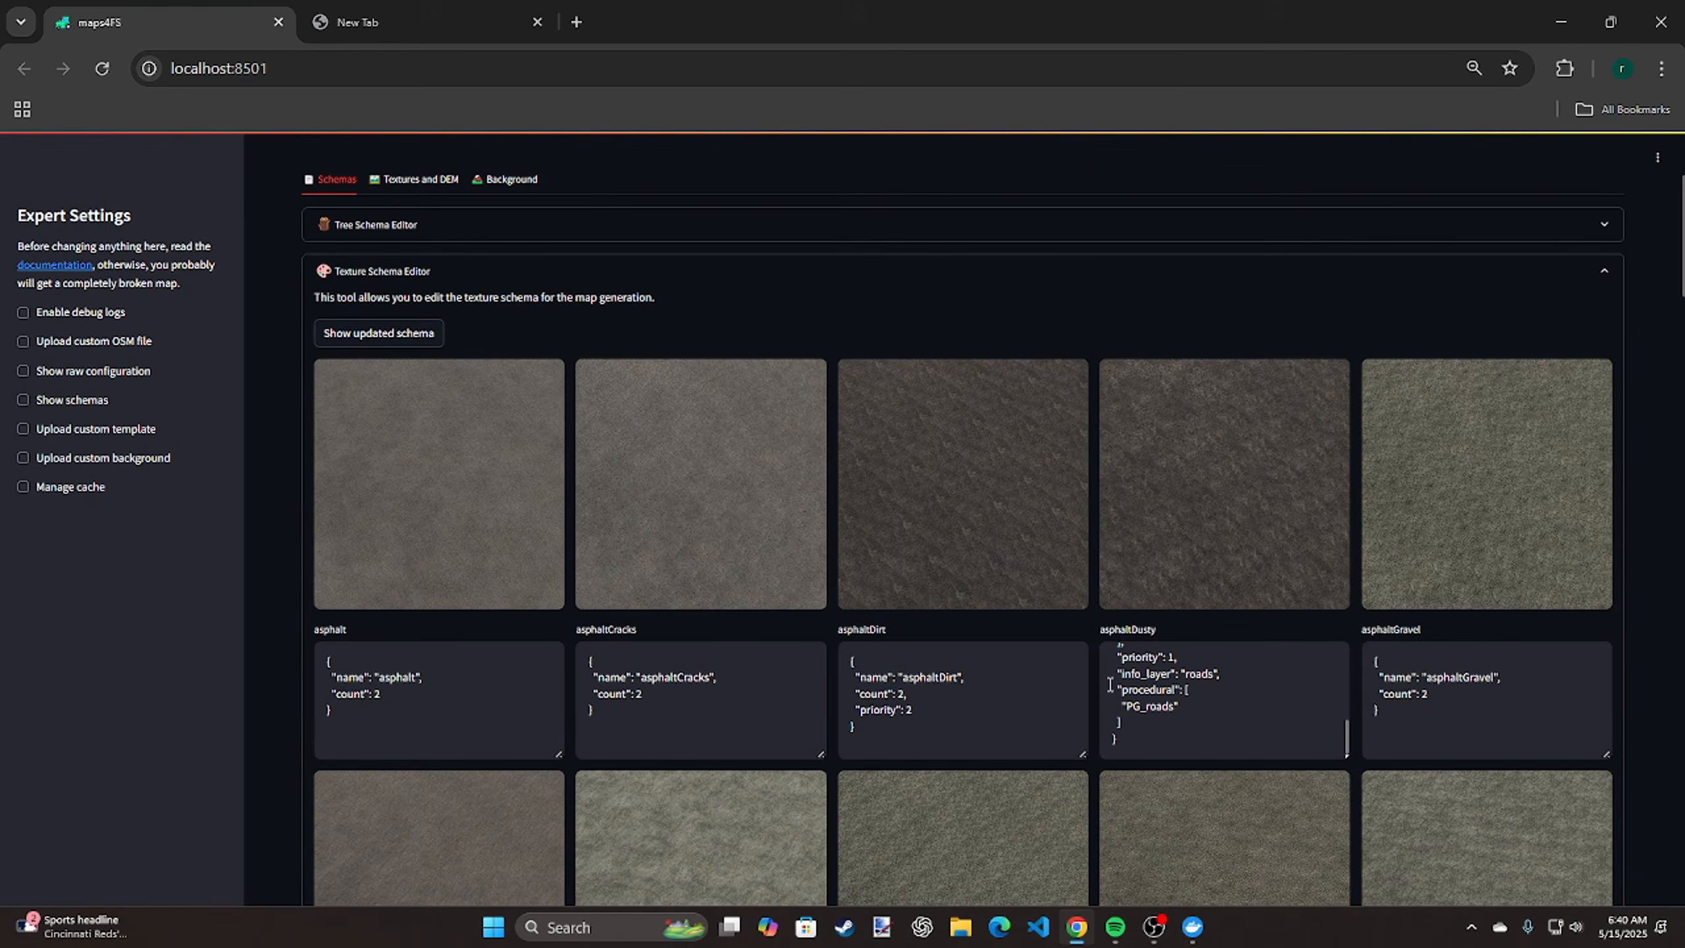
scroll(802, 636, "down", 5)
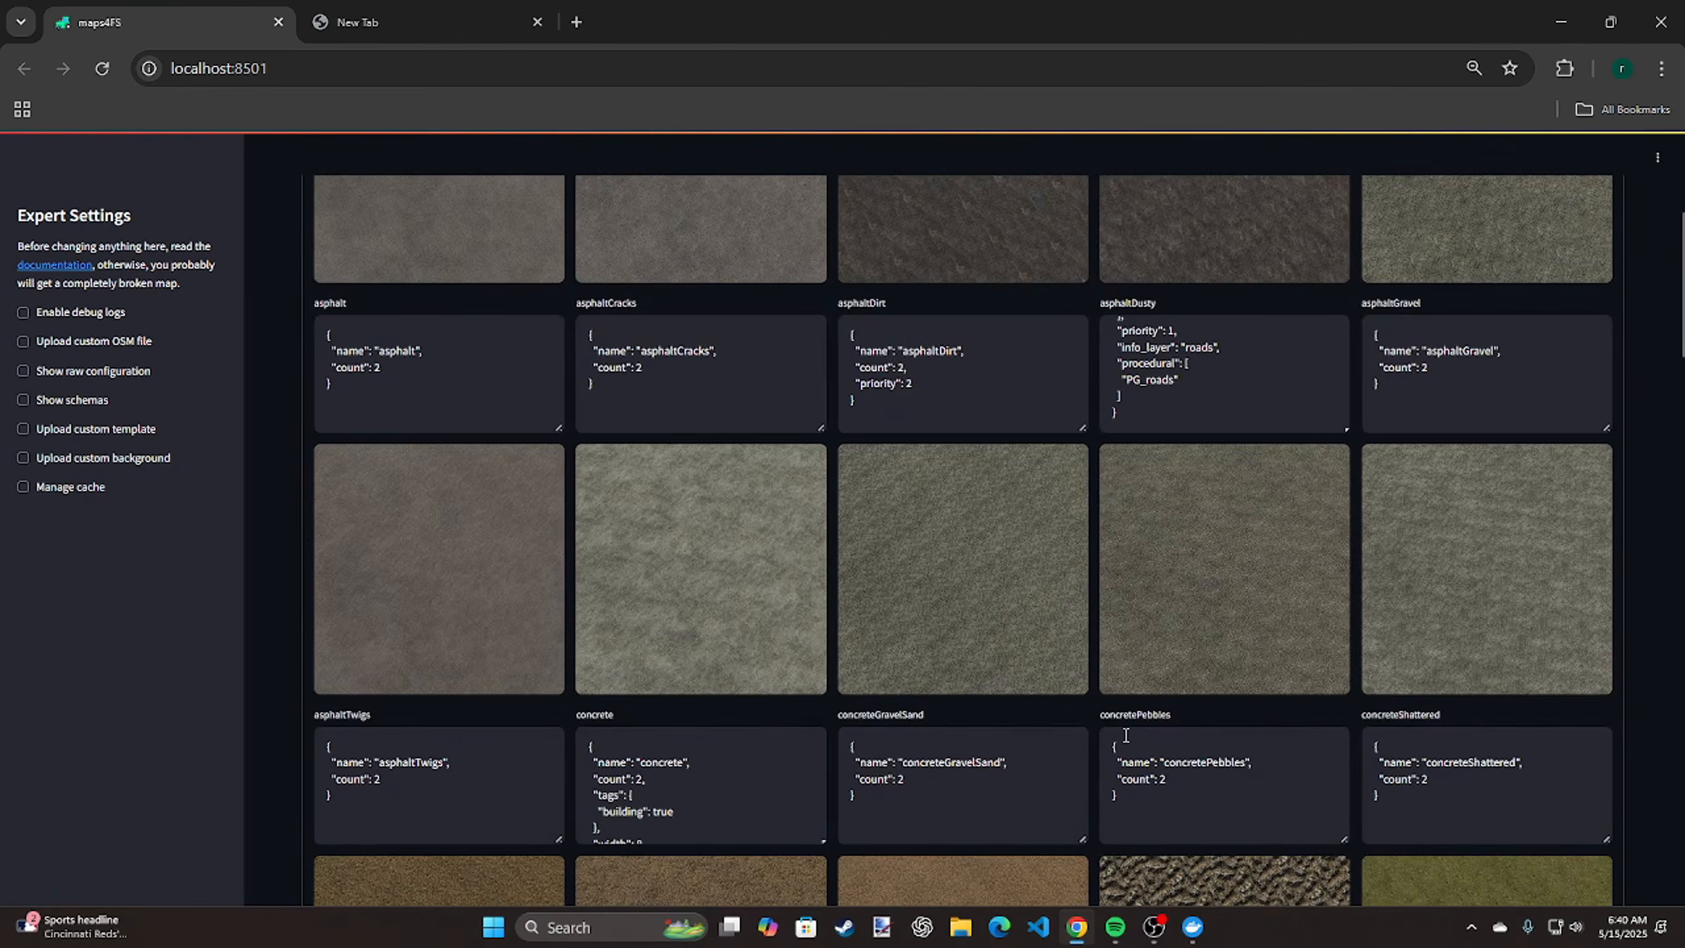
scroll(1145, 734, "down", 5)
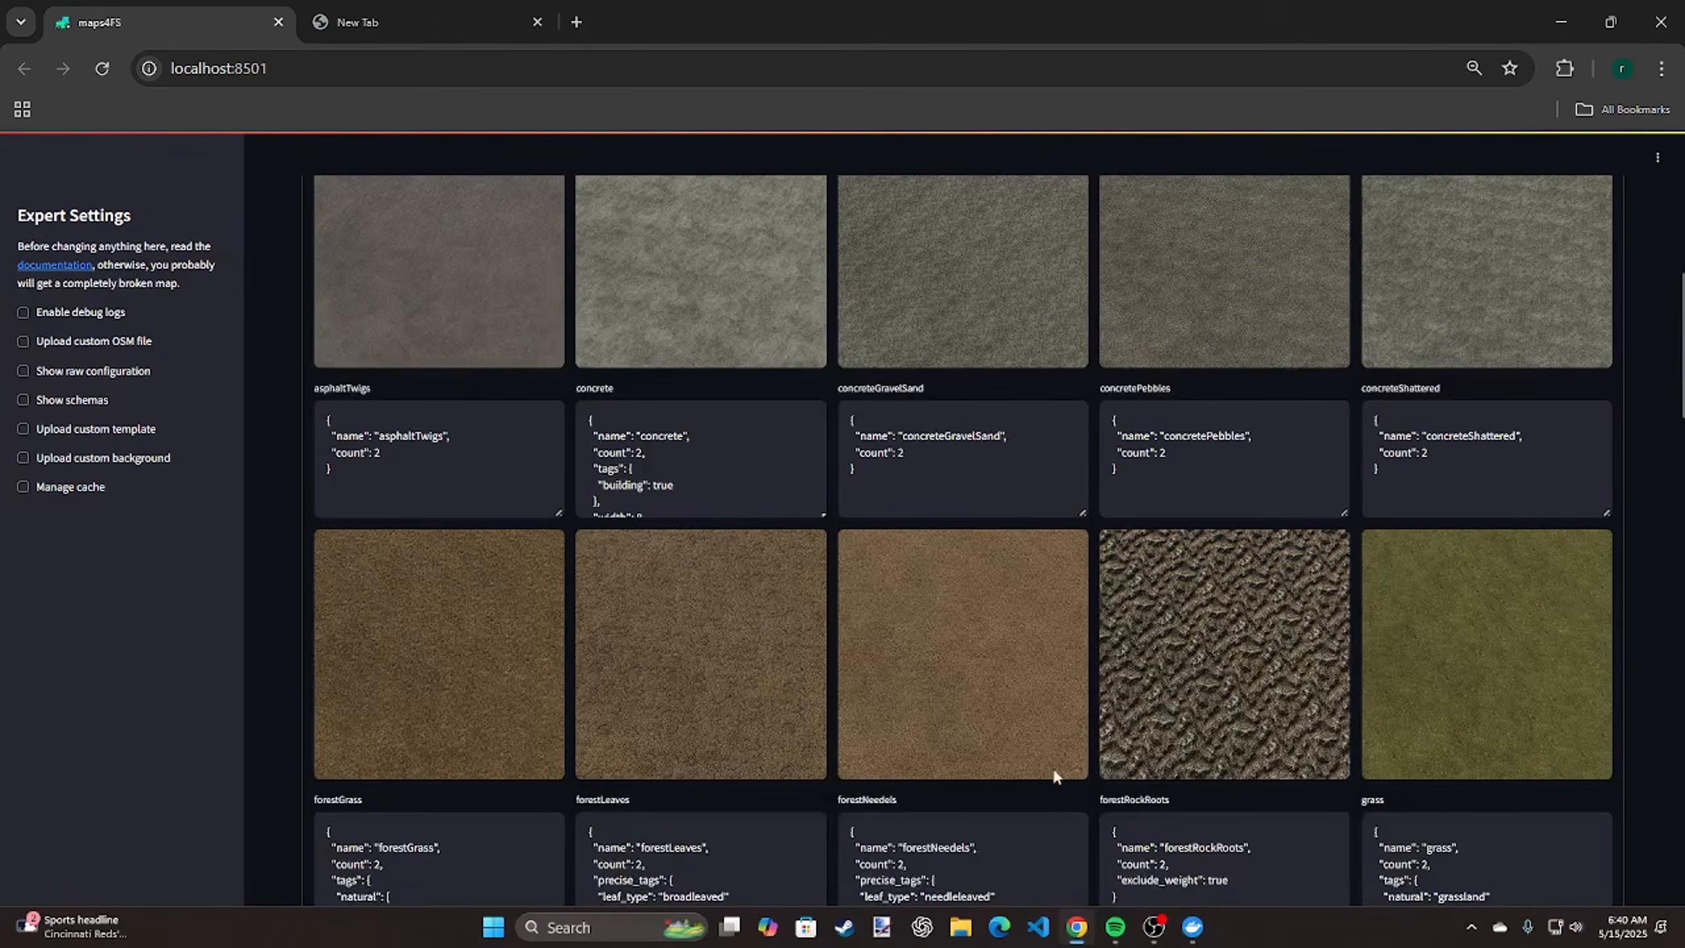
scroll(873, 834, "down", 3)
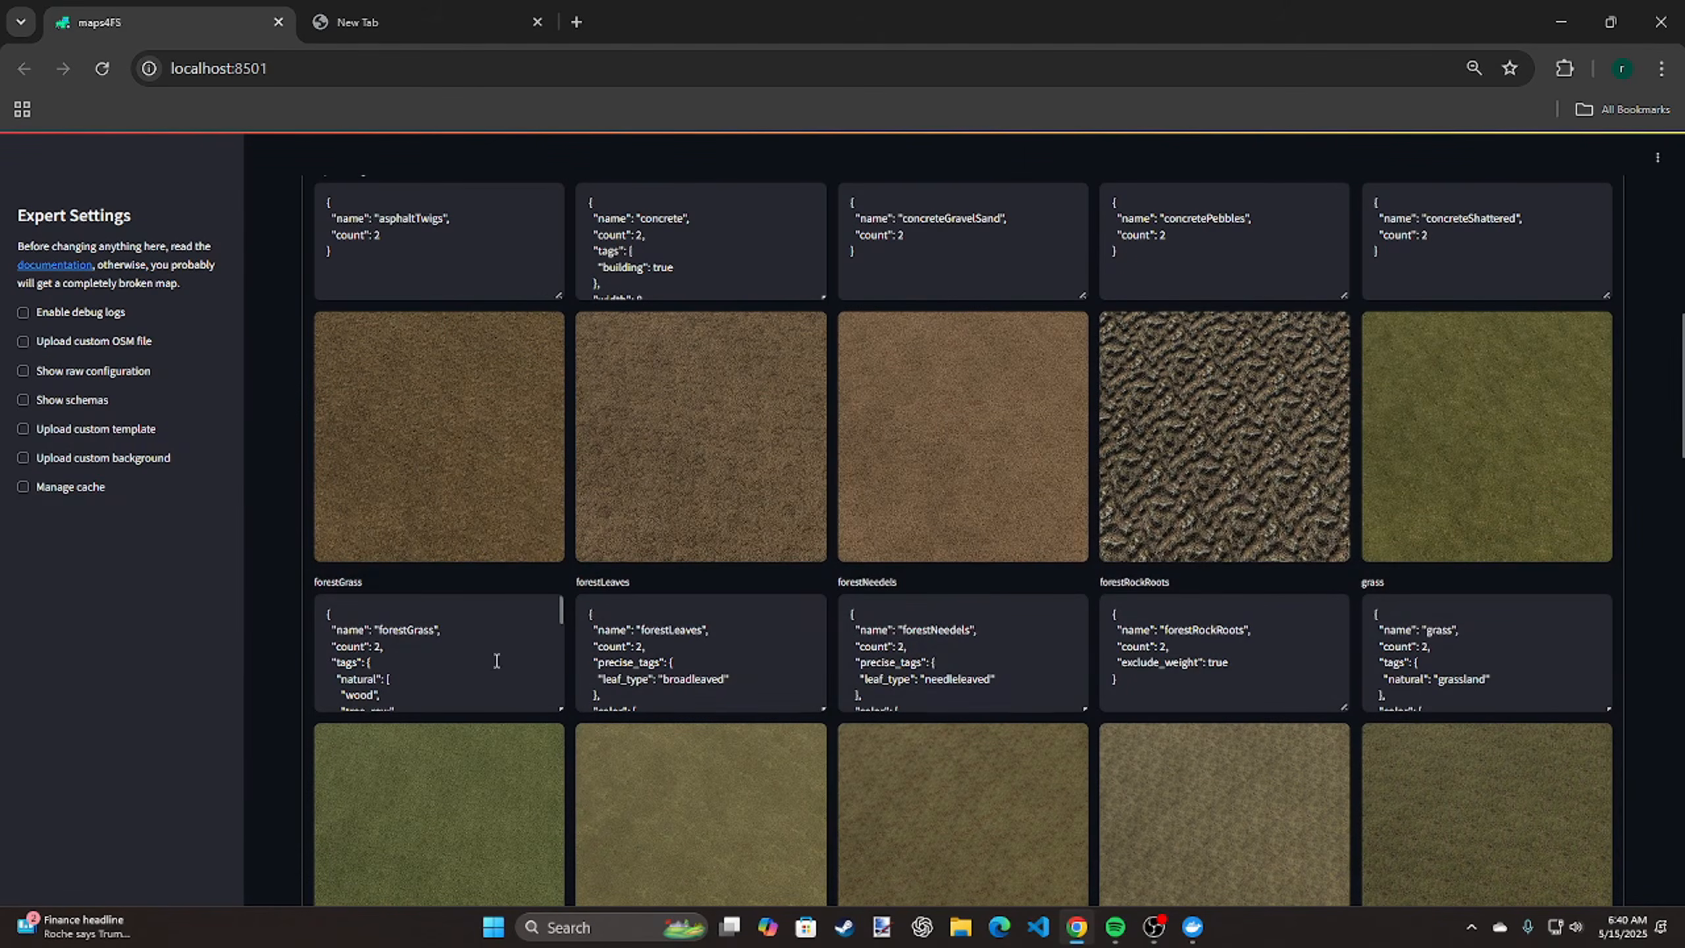
scroll(495, 661, "down", 2)
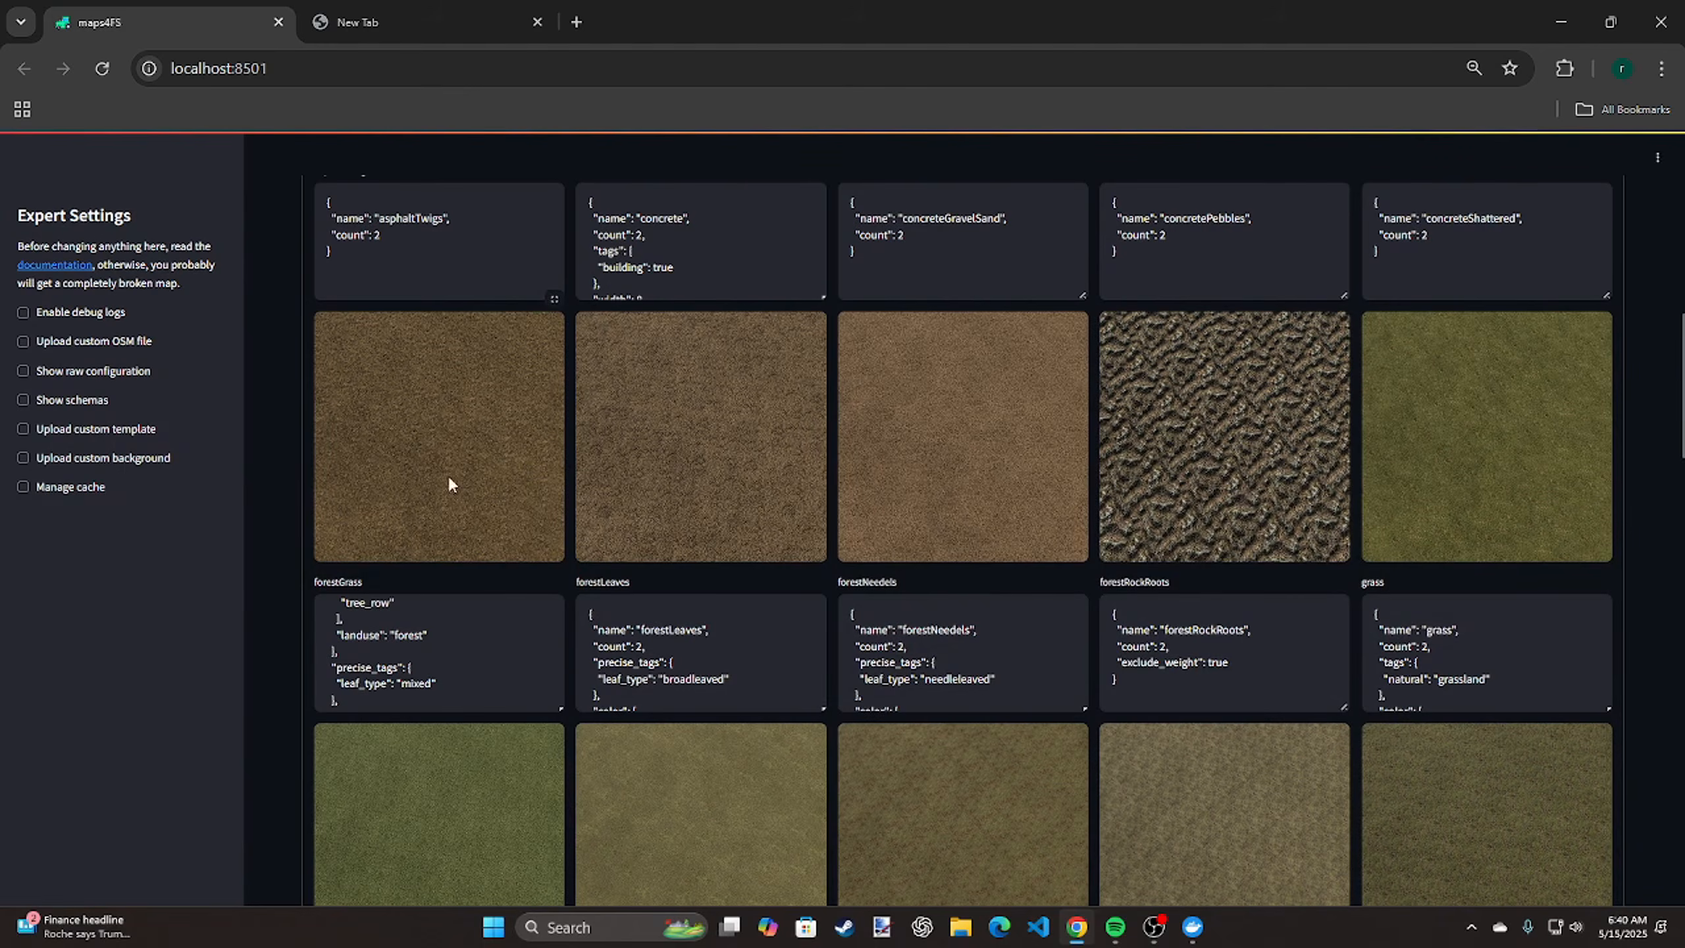
scroll(474, 555, "up", 2)
scroll(472, 736, "up", 3)
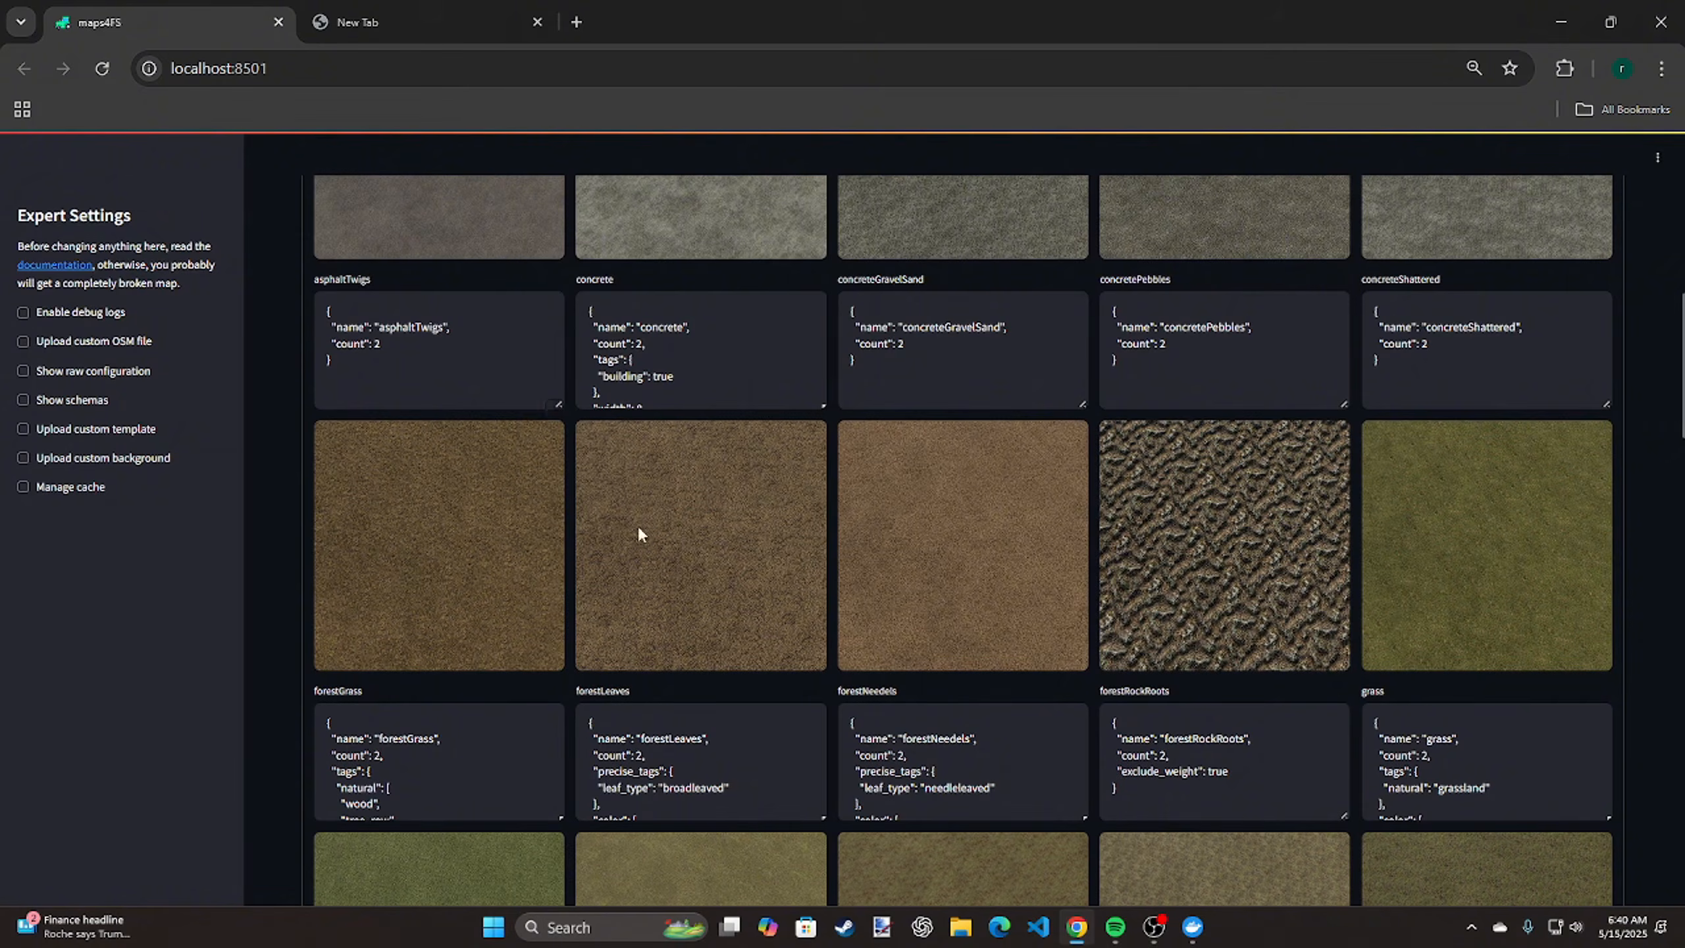
scroll(639, 534, "up", 9)
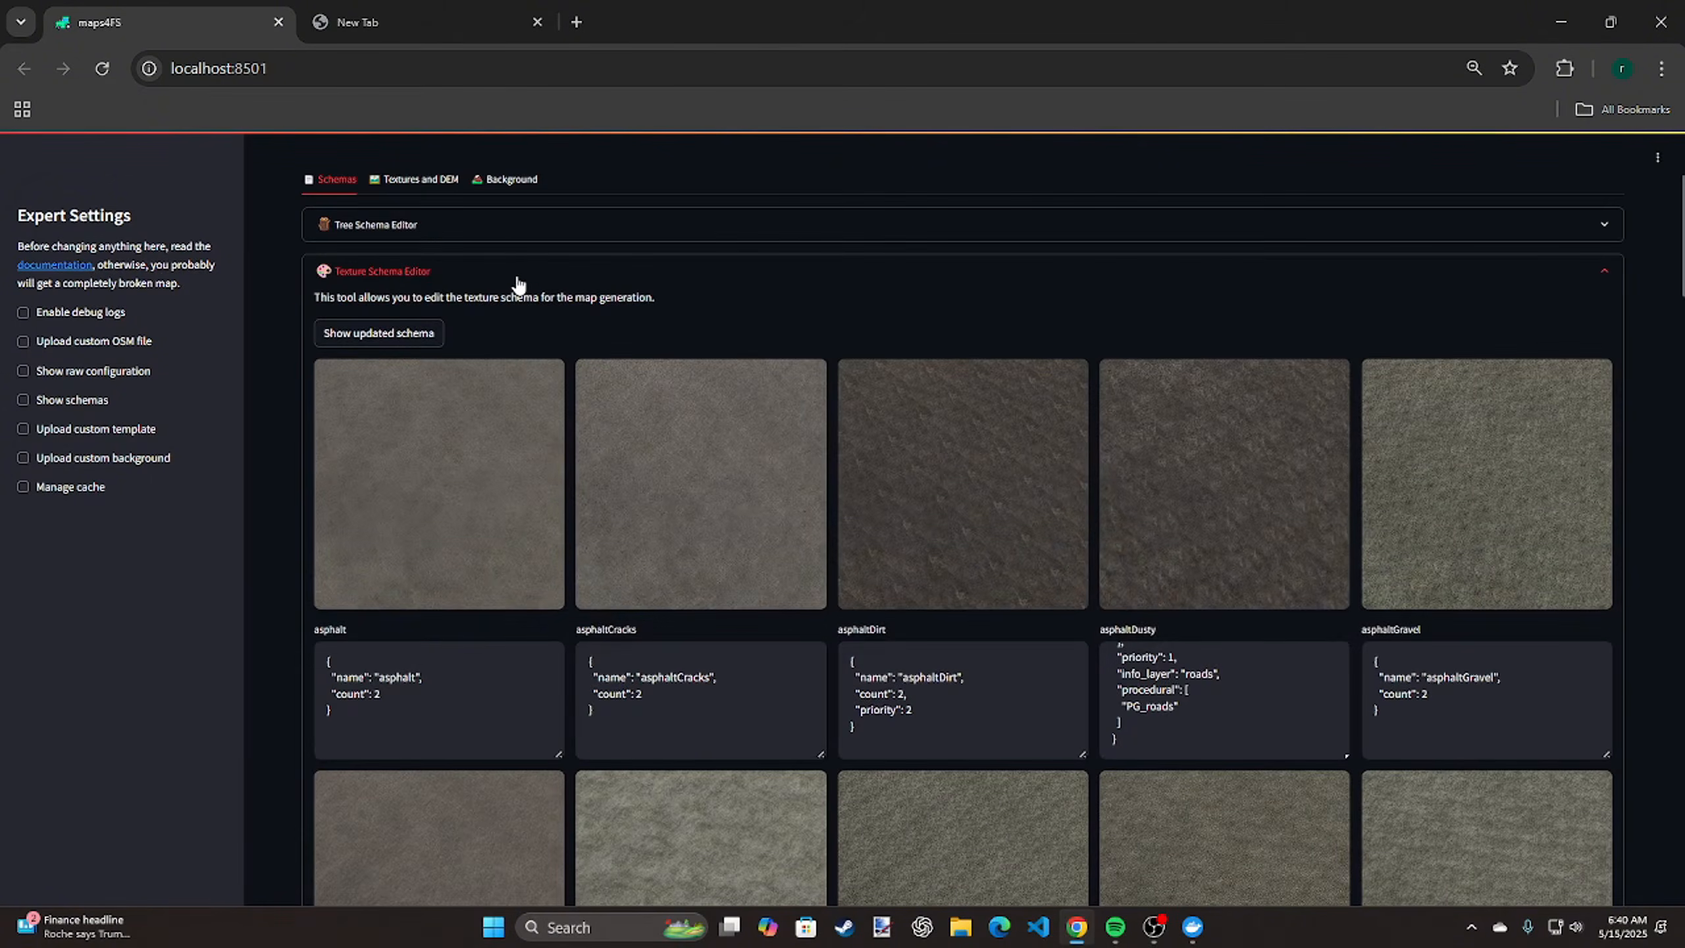
left_click(517, 283)
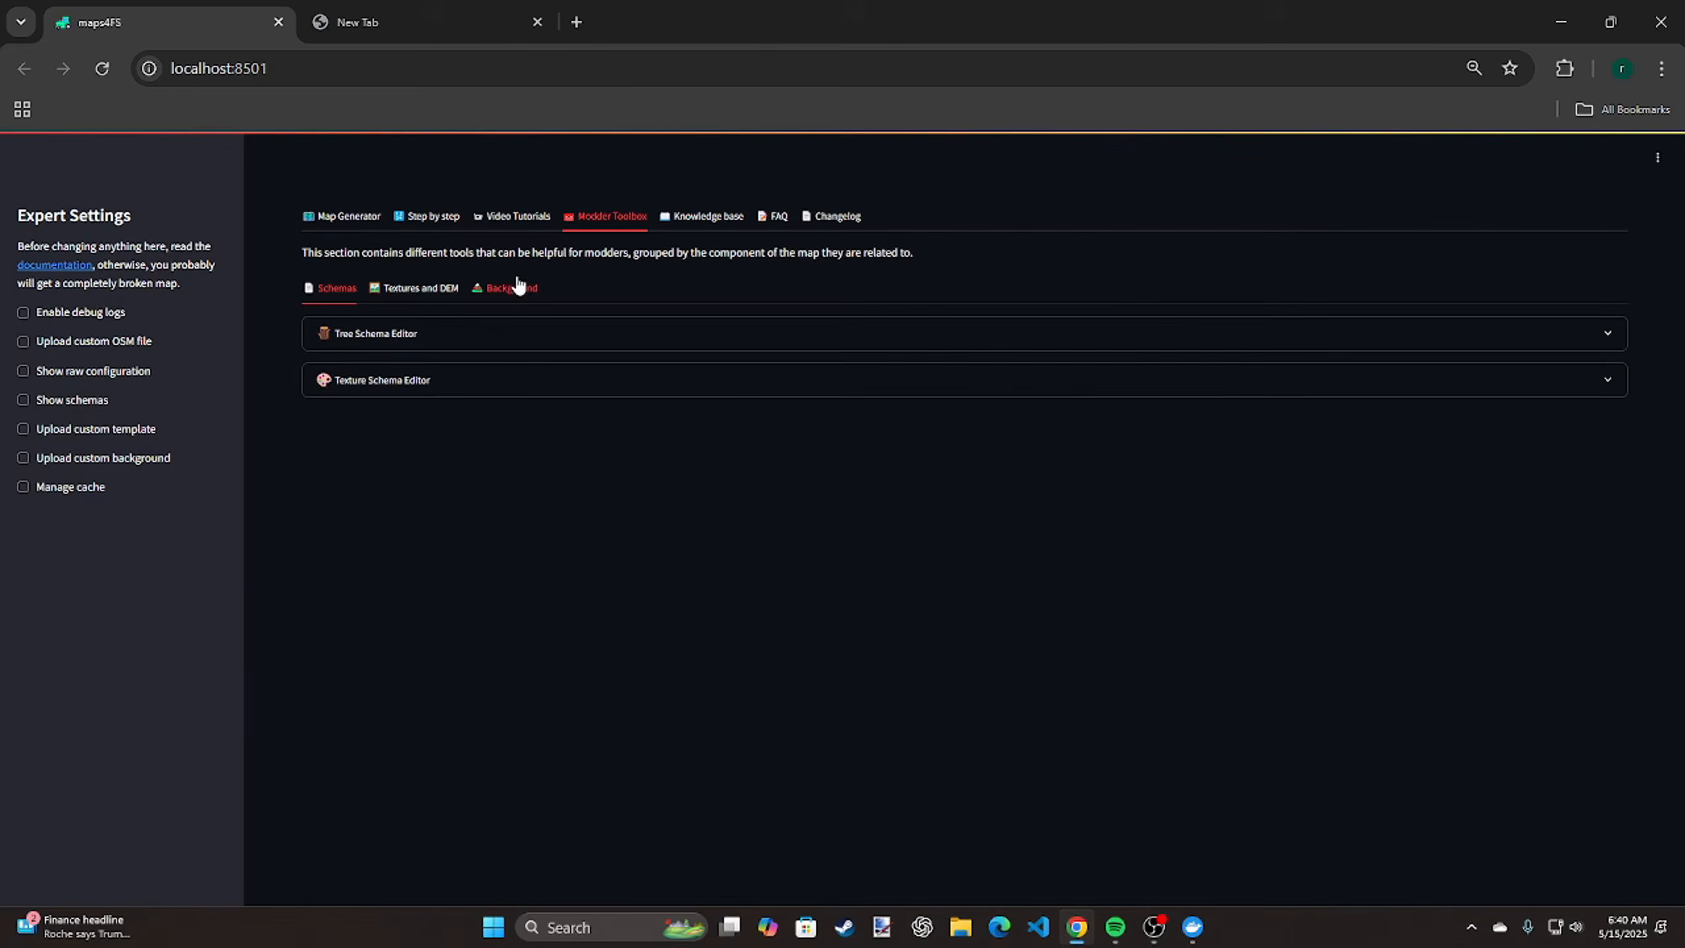
Show the tool for fixing a custom OSM file among the Textures and DEM tools
left_click(396, 298)
left_click(468, 336)
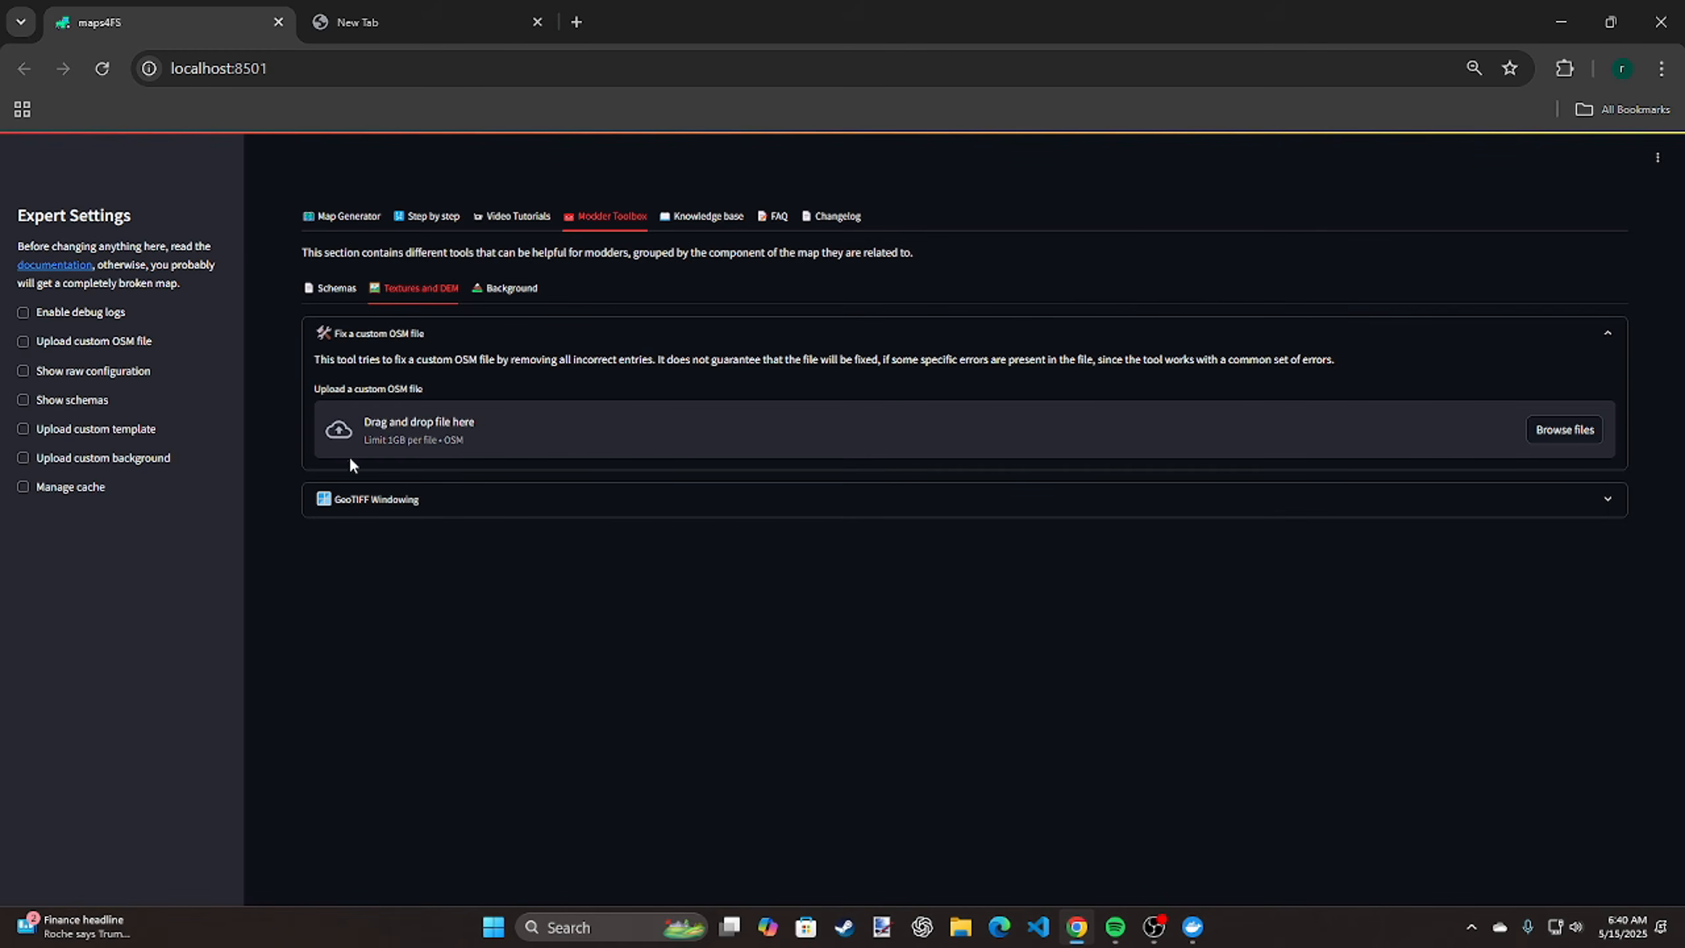
Open the OpenStreetMap website linked on the Map Generator page and view the region around Washington and Virginia
left_click(348, 216)
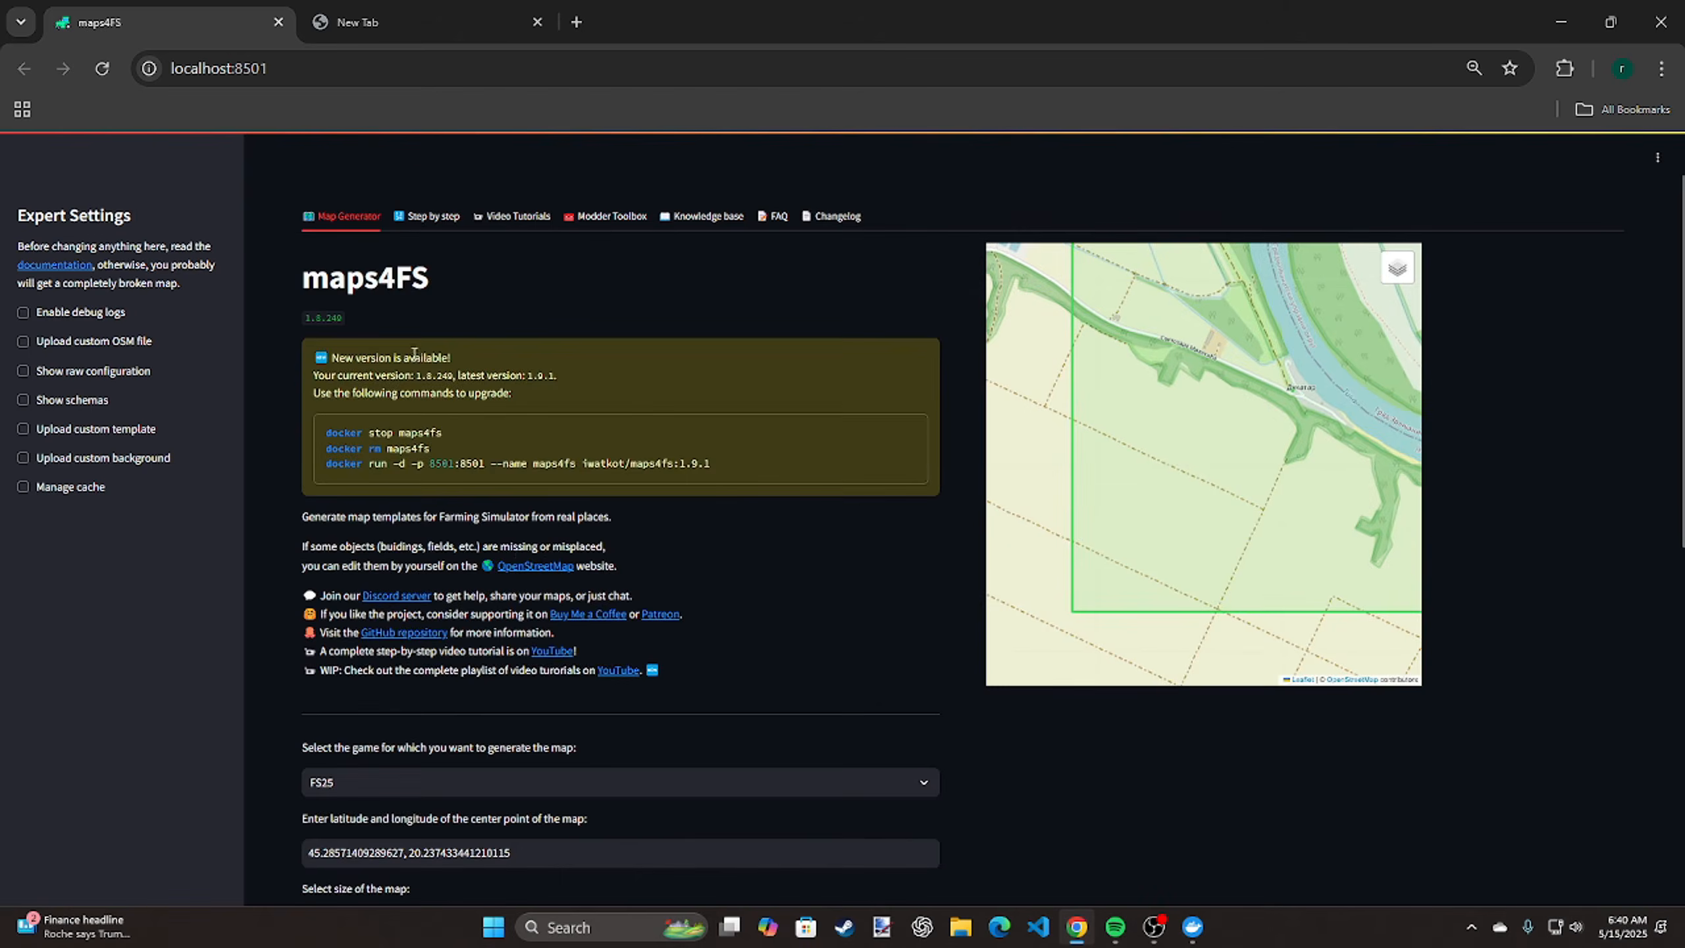
left_click(543, 568)
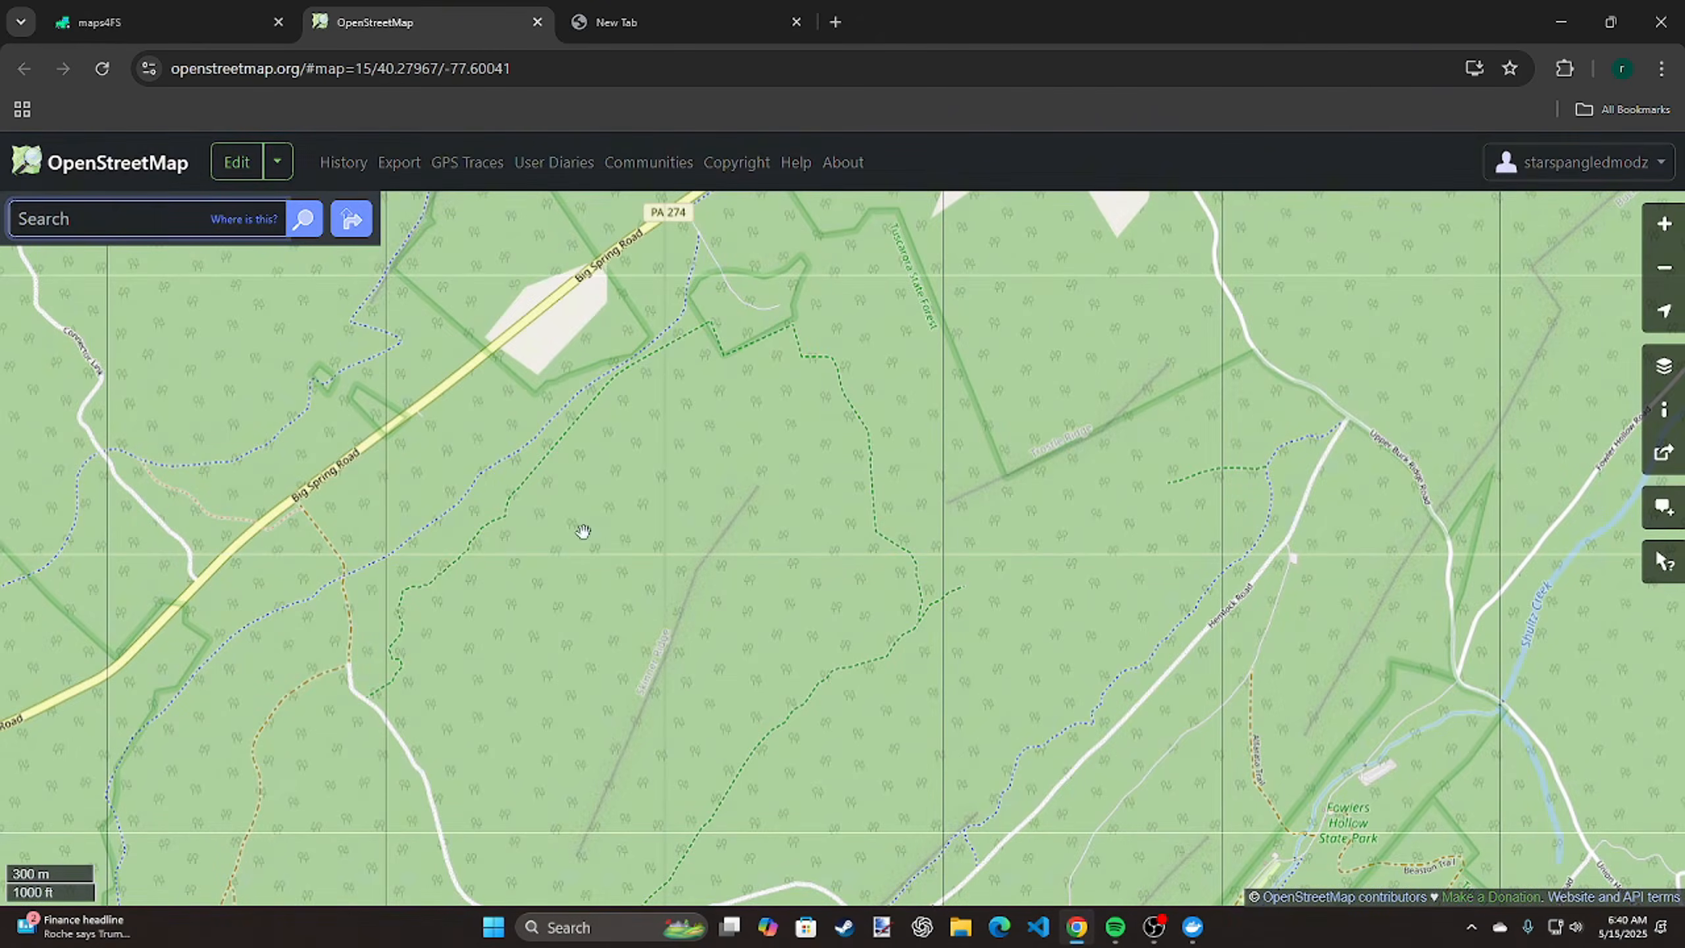
scroll(604, 518, "down", 2)
scroll(603, 519, "down", 4)
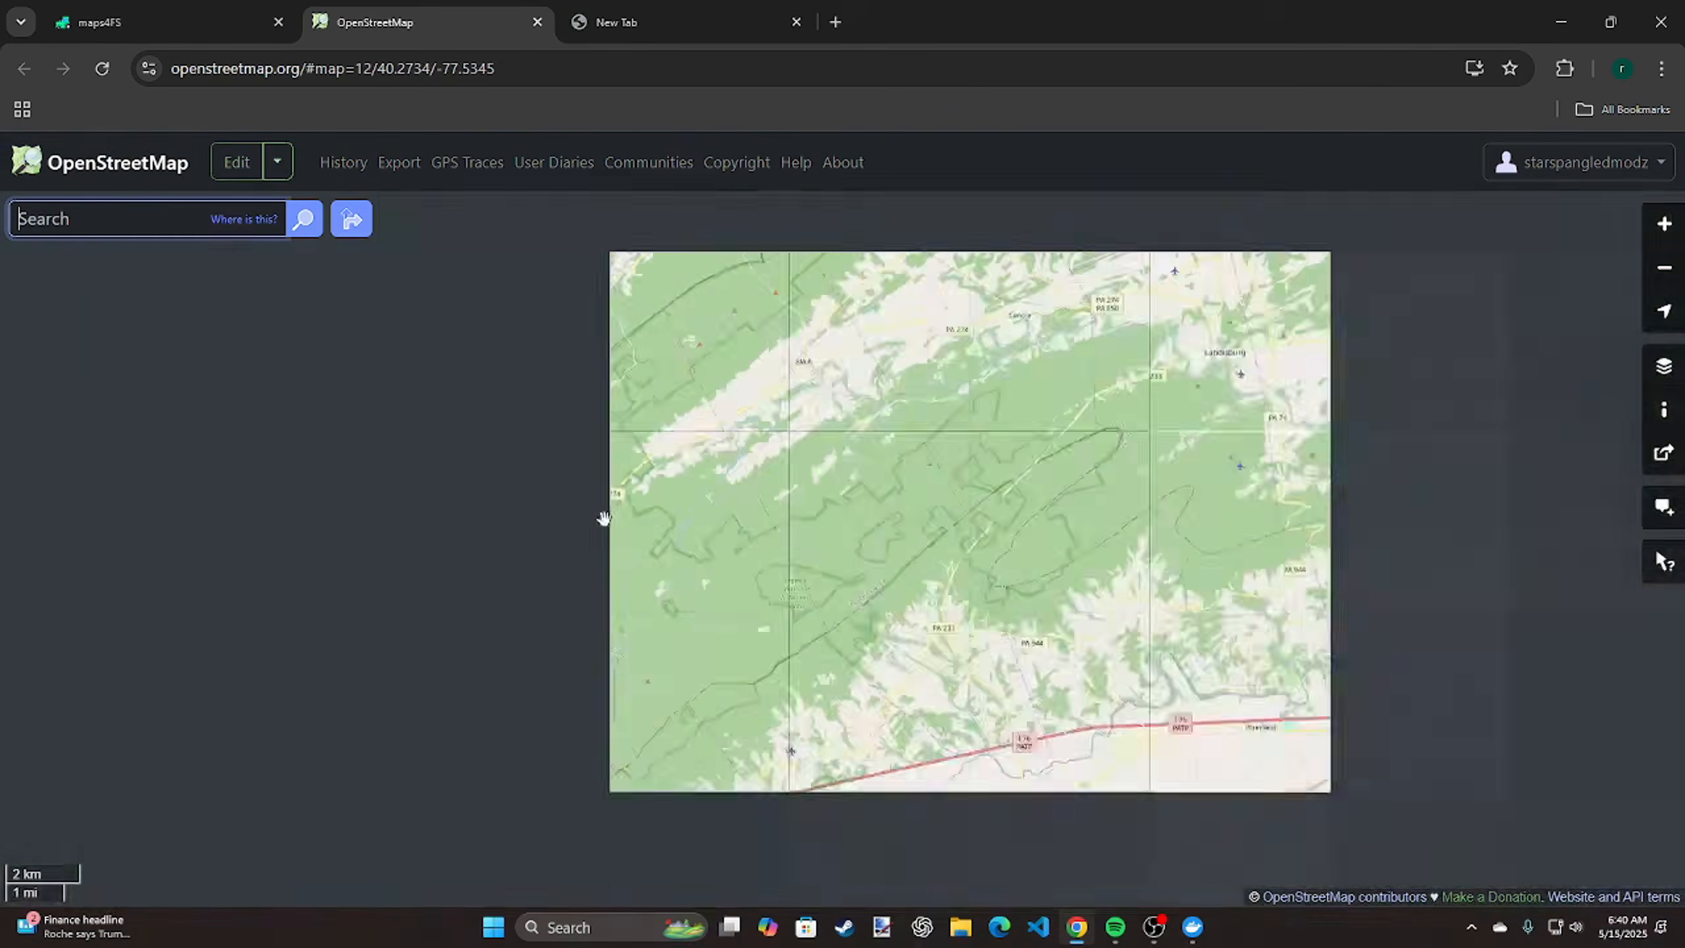
scroll(704, 526, "down", 4)
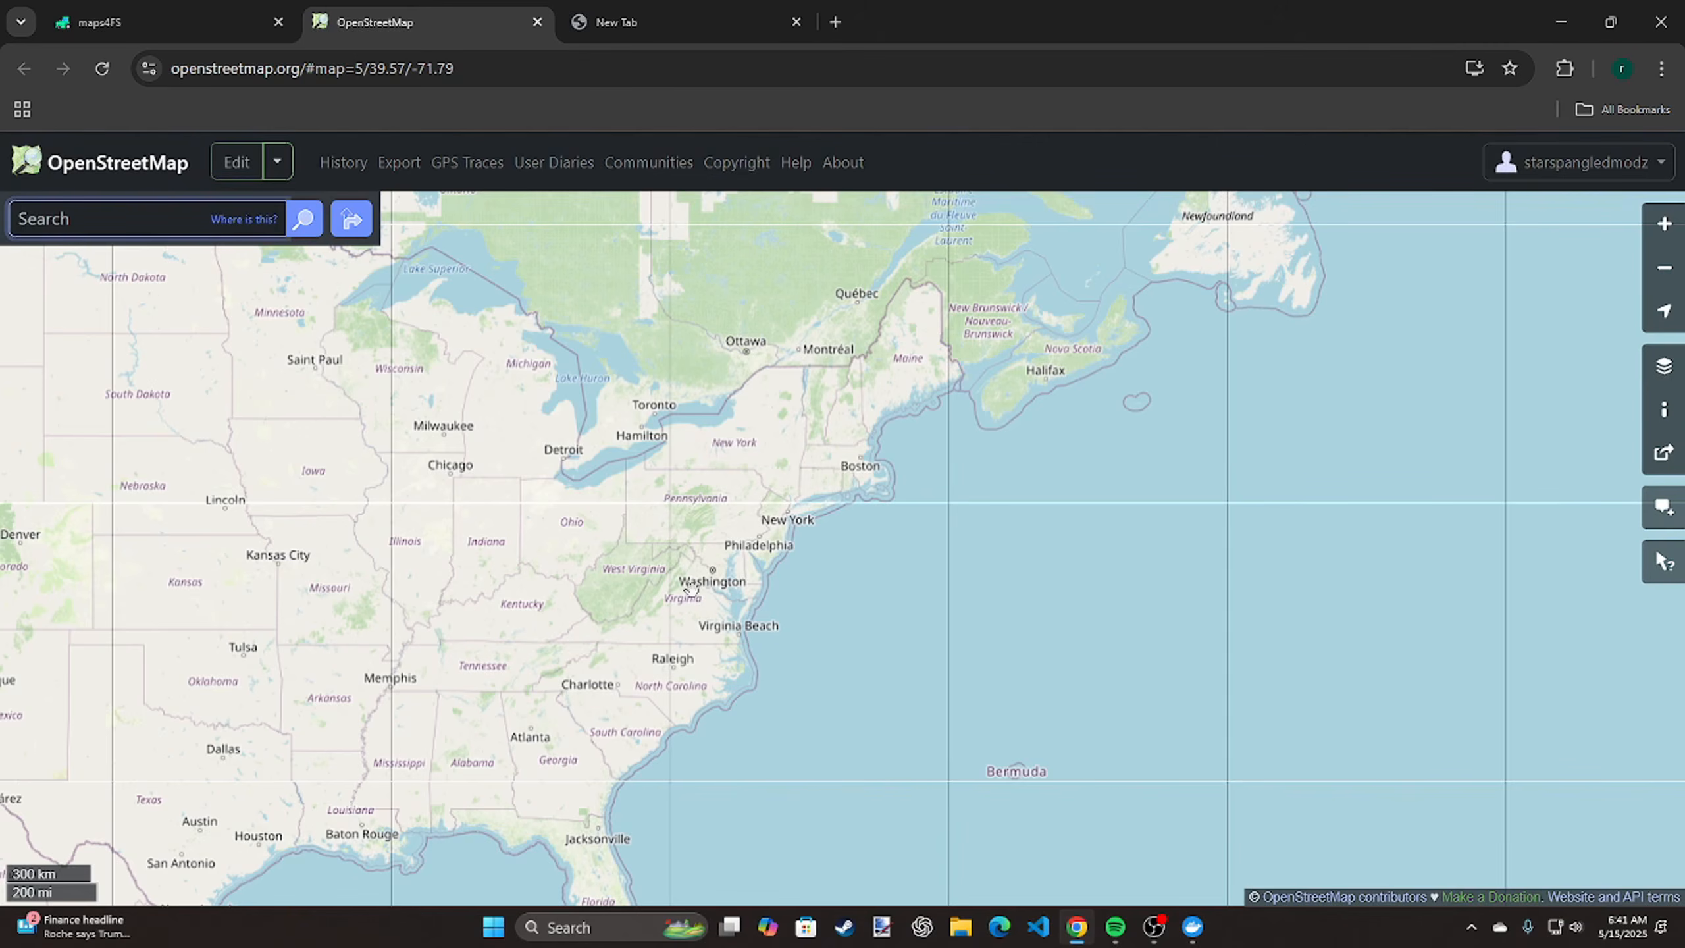
scroll(689, 591, "up", 1)
scroll(687, 598, "up", 2)
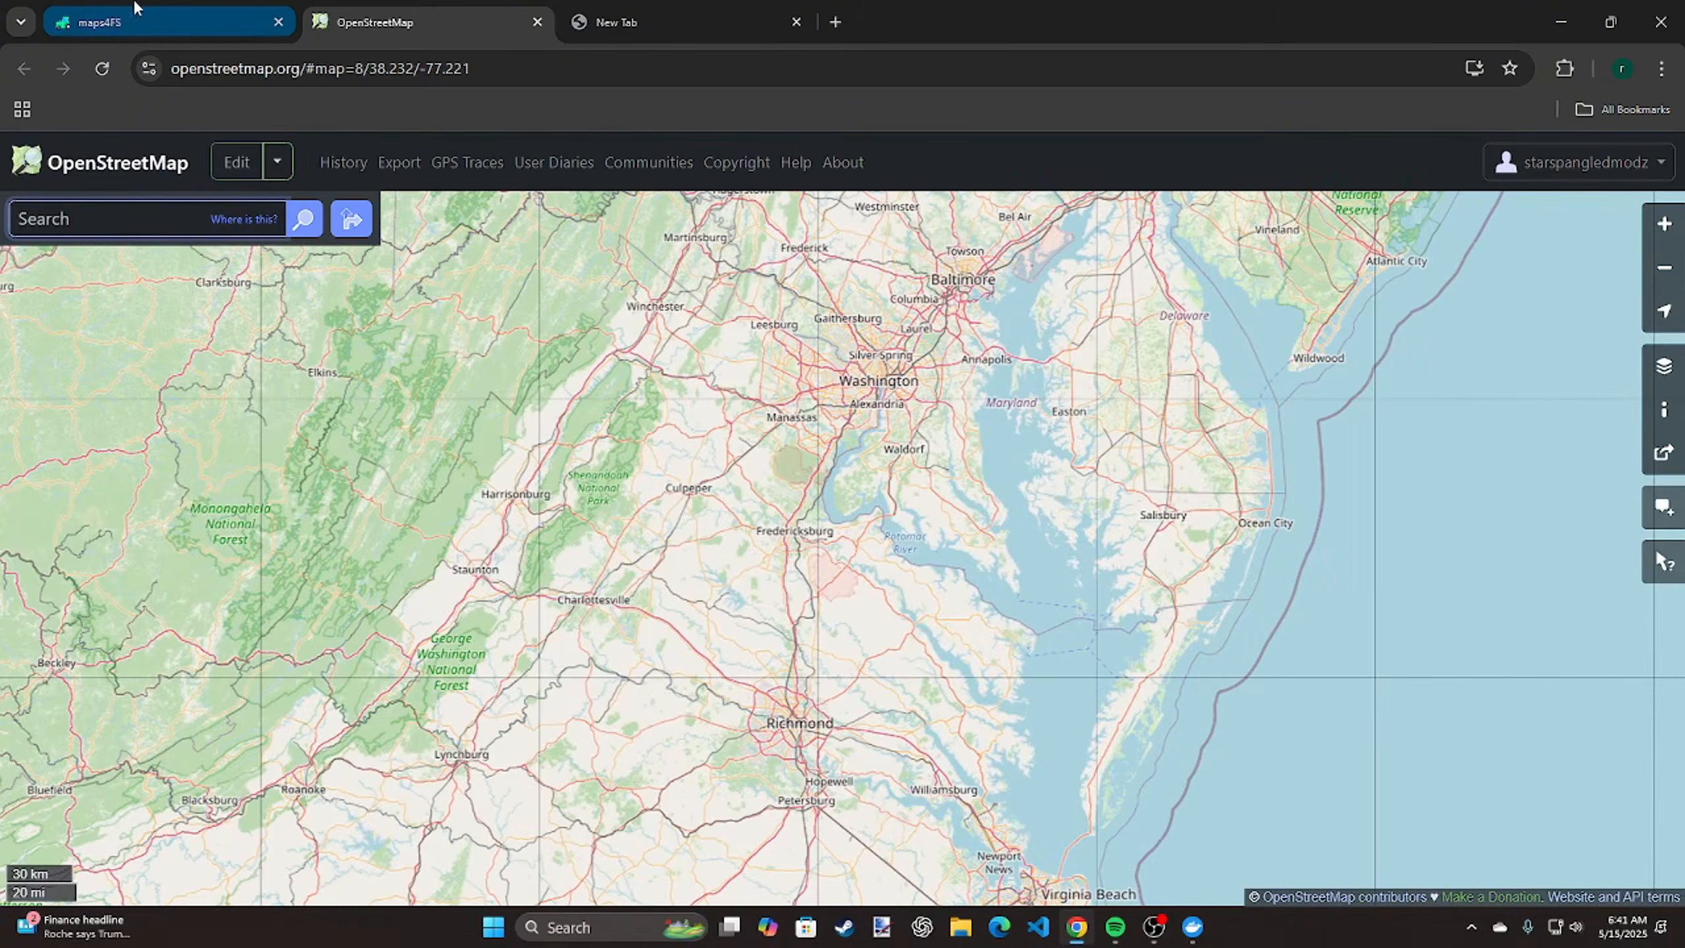
Find the area along the border between Elk County and Cameron County in Pennsylvania on OpenStreetMap
left_click(174, 20)
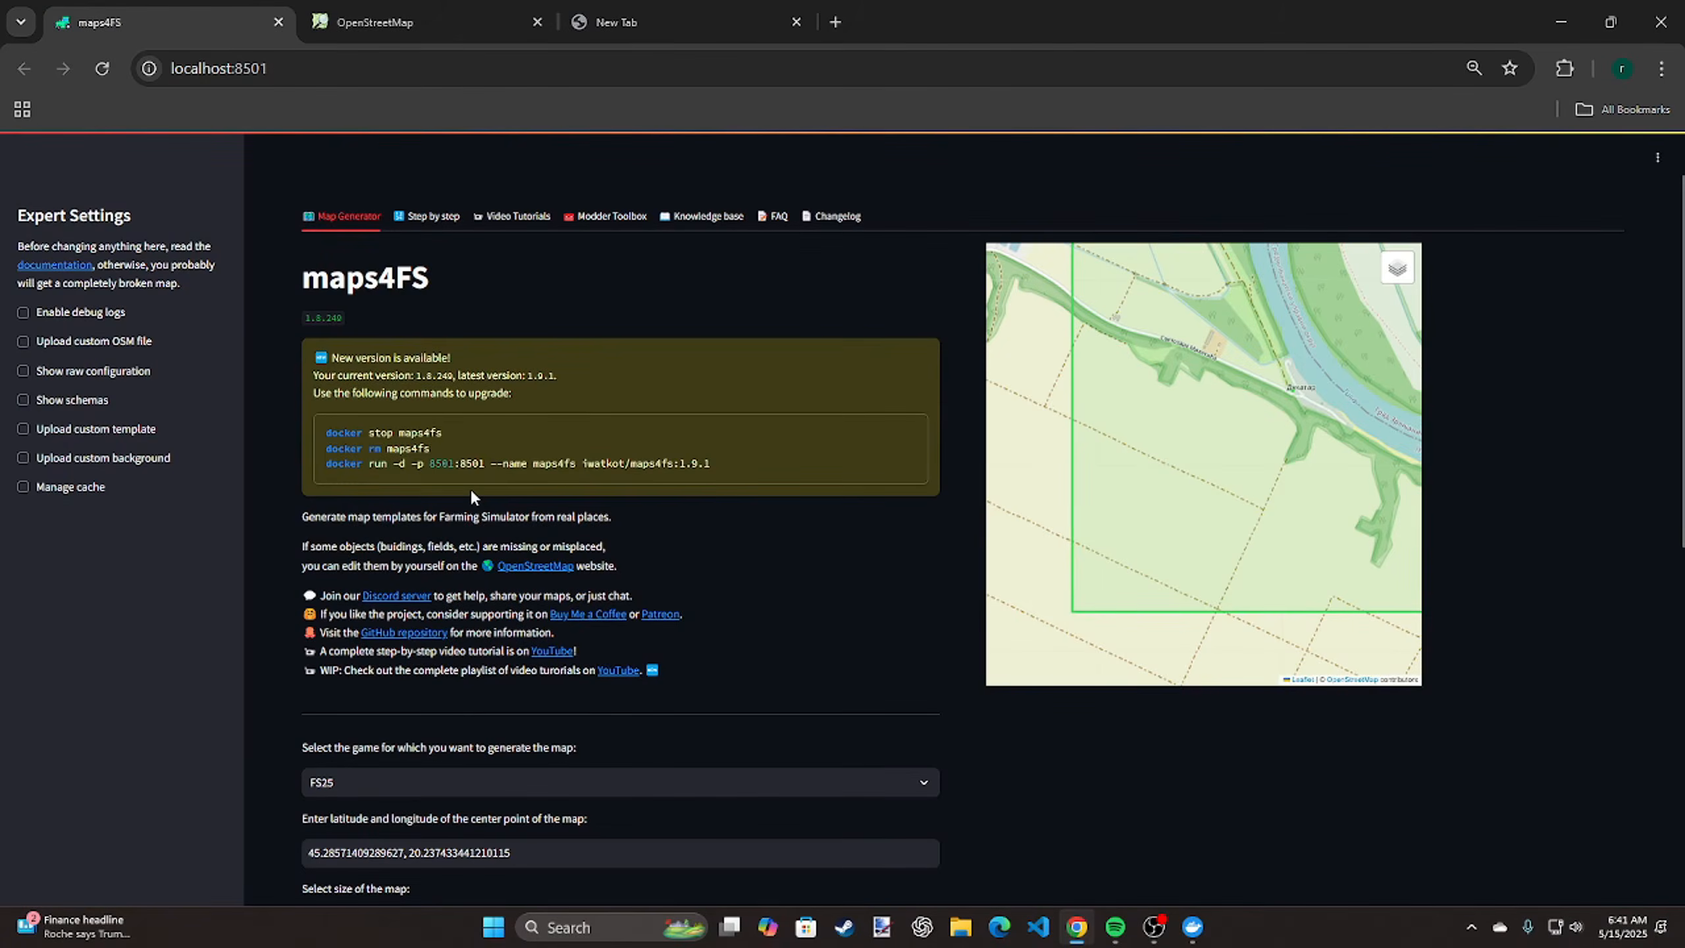
left_click(414, 23)
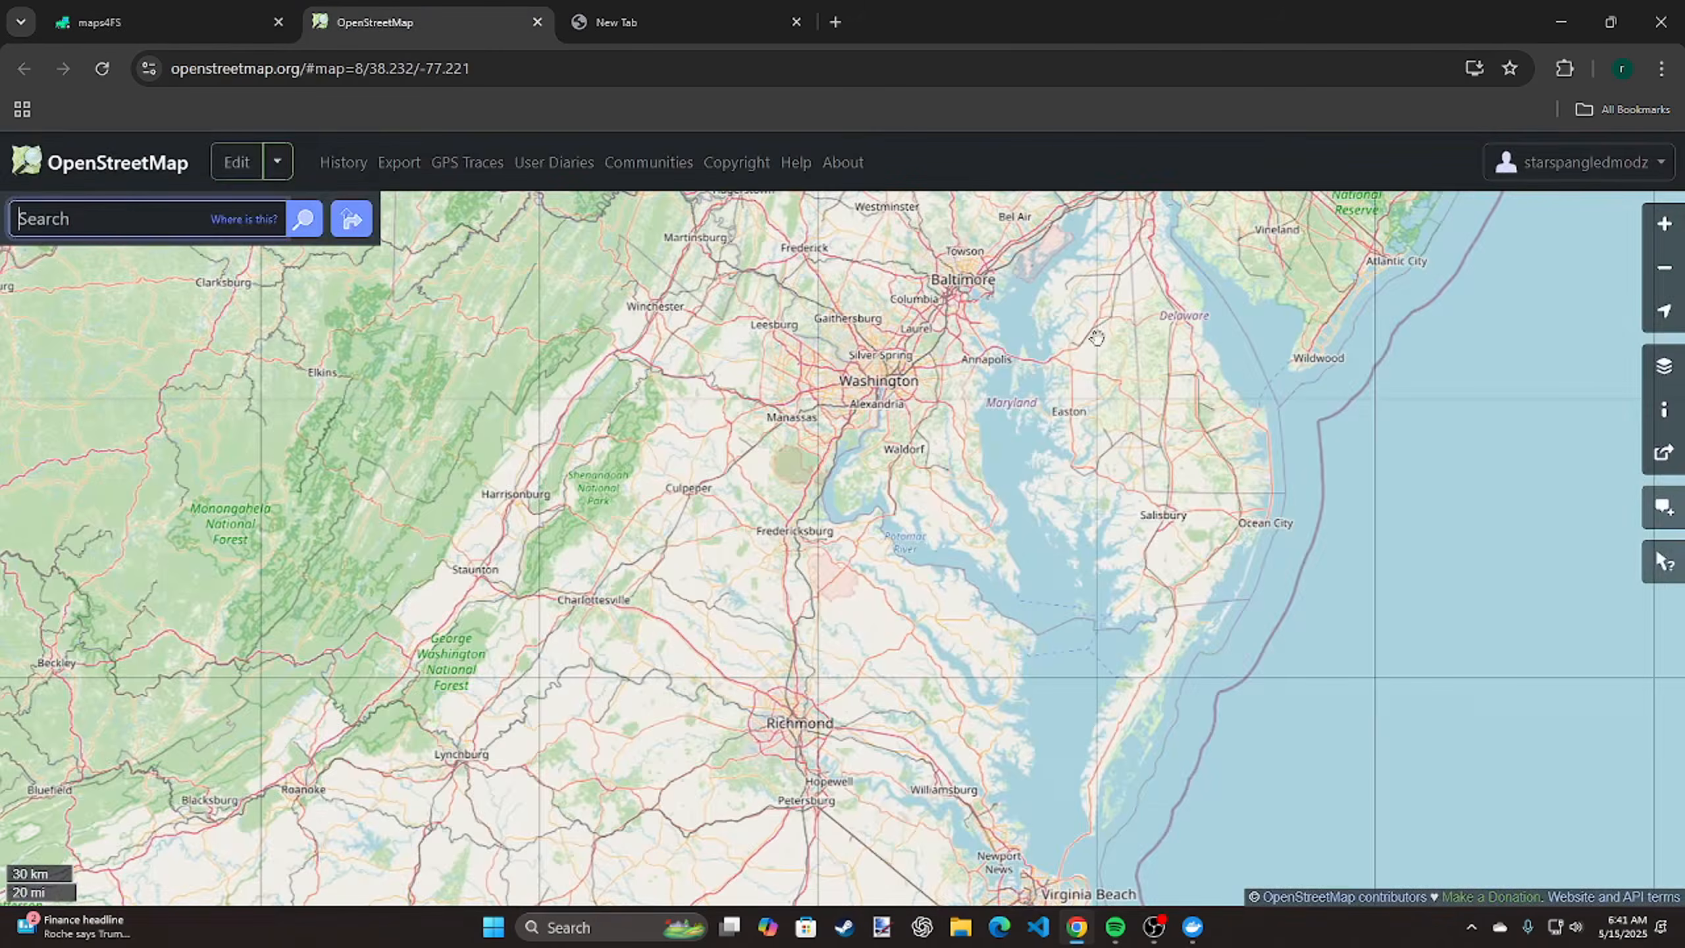
scroll(949, 391, "up", 1)
right_click(836, 734)
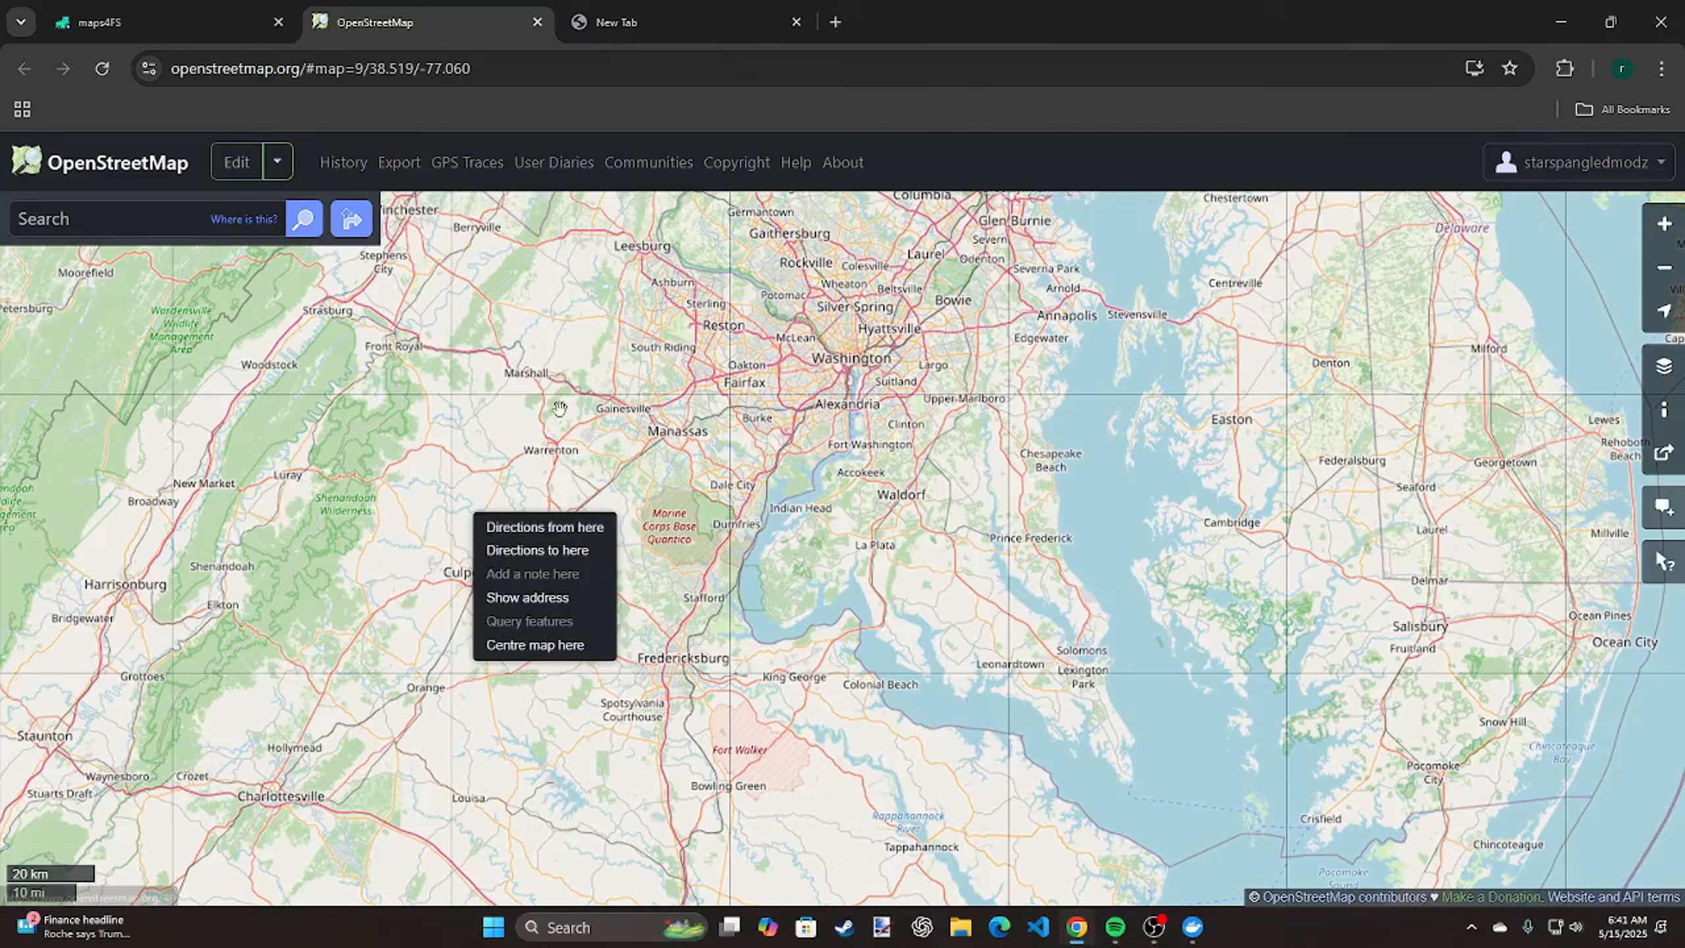
left_click_drag(547, 379, 1327, 637)
scroll(1055, 627, "down", 2)
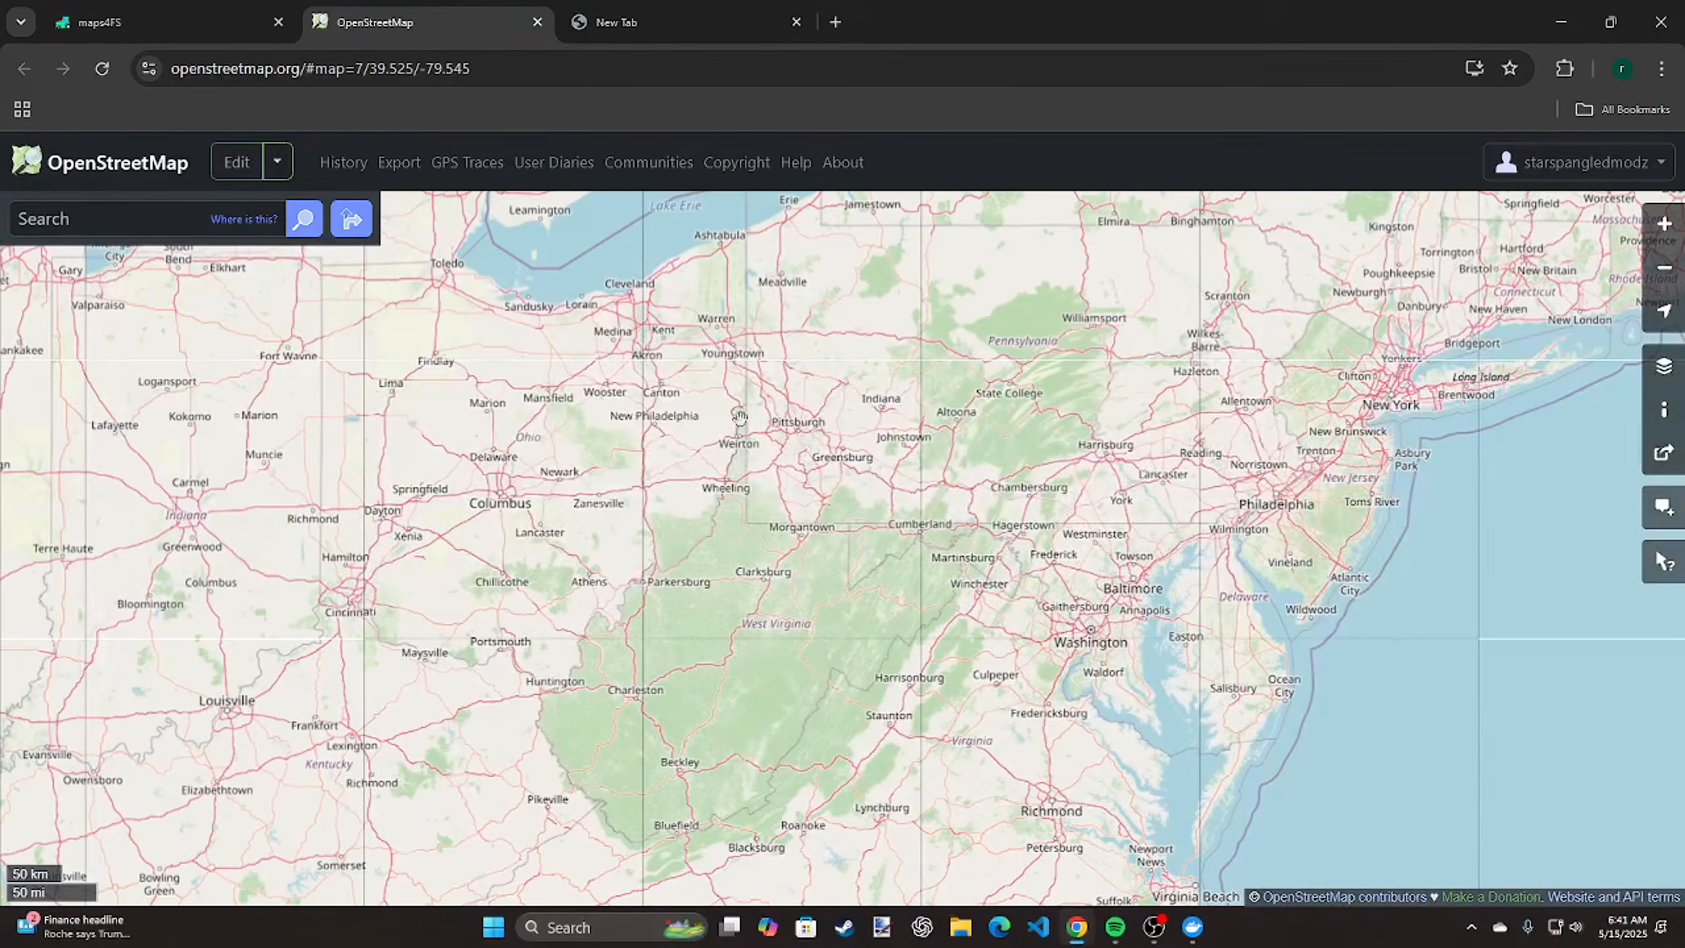
right_click(741, 749)
left_click_drag(929, 375, 864, 707)
scroll(914, 610, "up", 6)
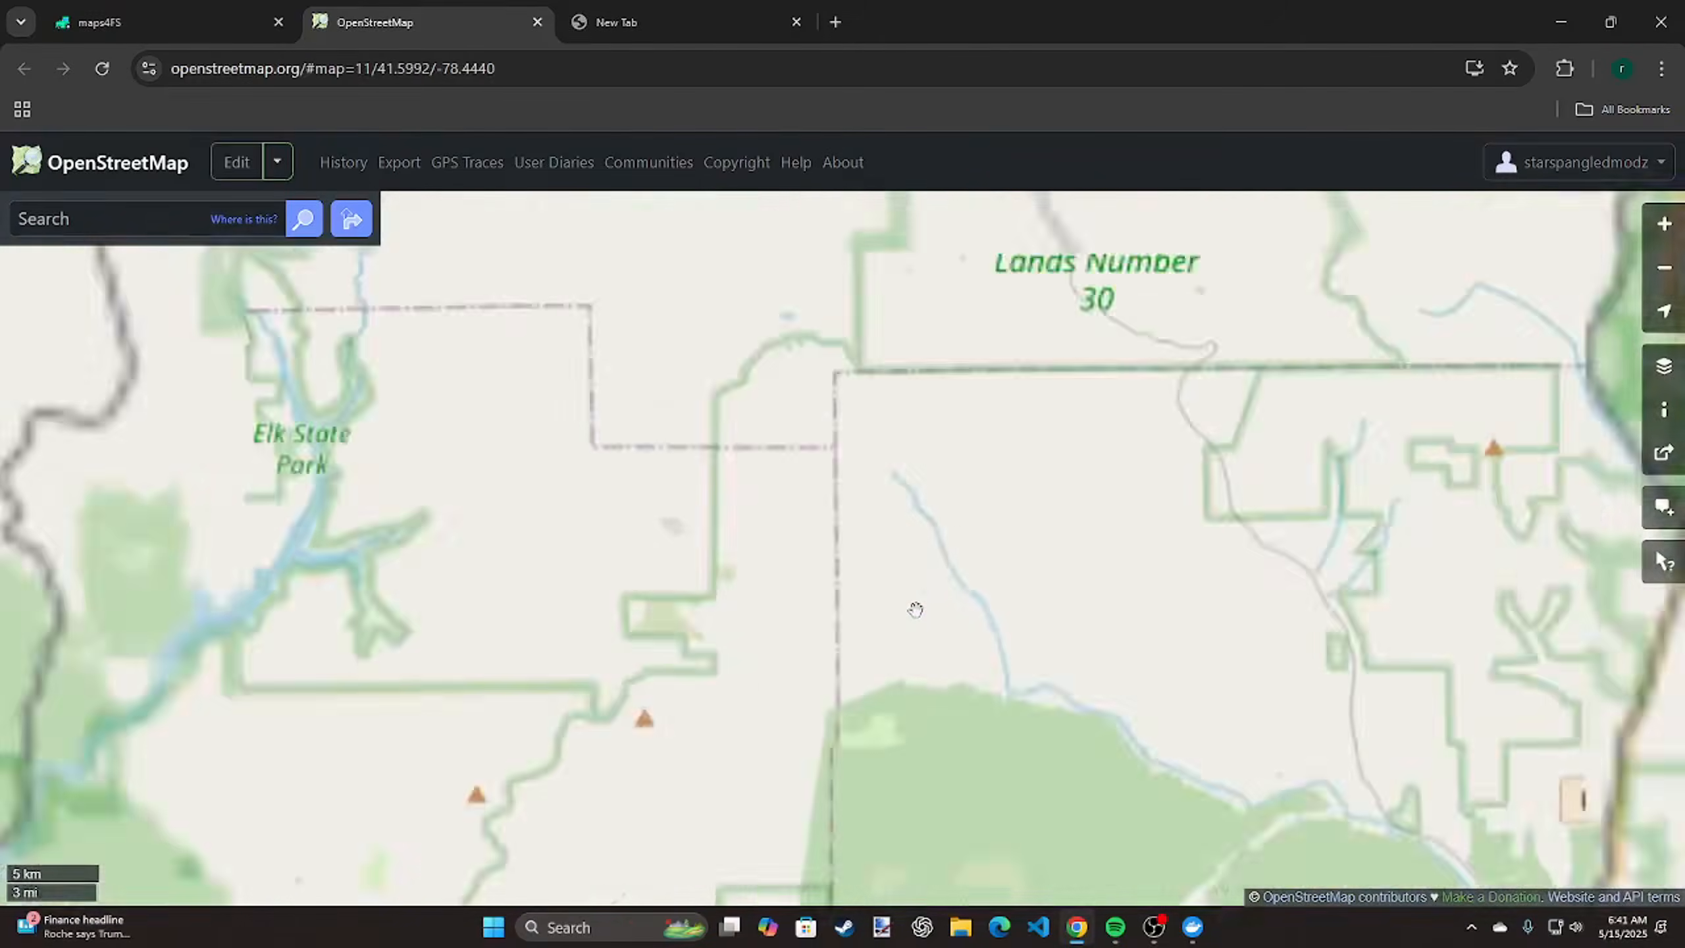
scroll(914, 608, "up", 2)
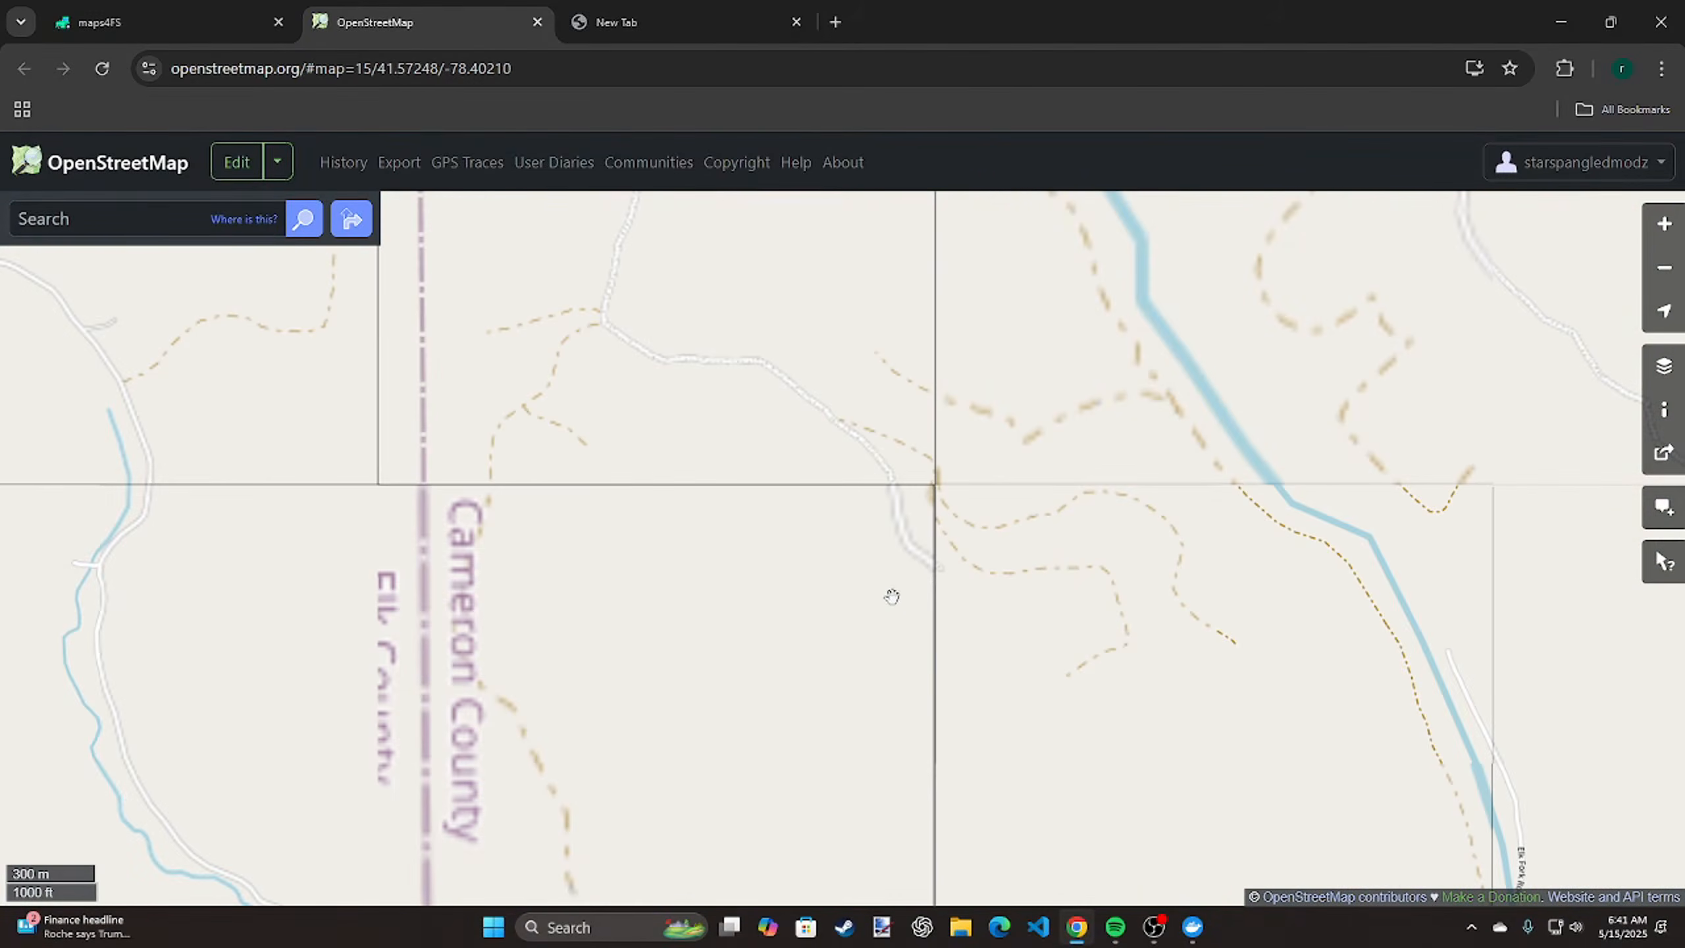
scroll(888, 598, "up", 1)
scroll(888, 597, "down", 1)
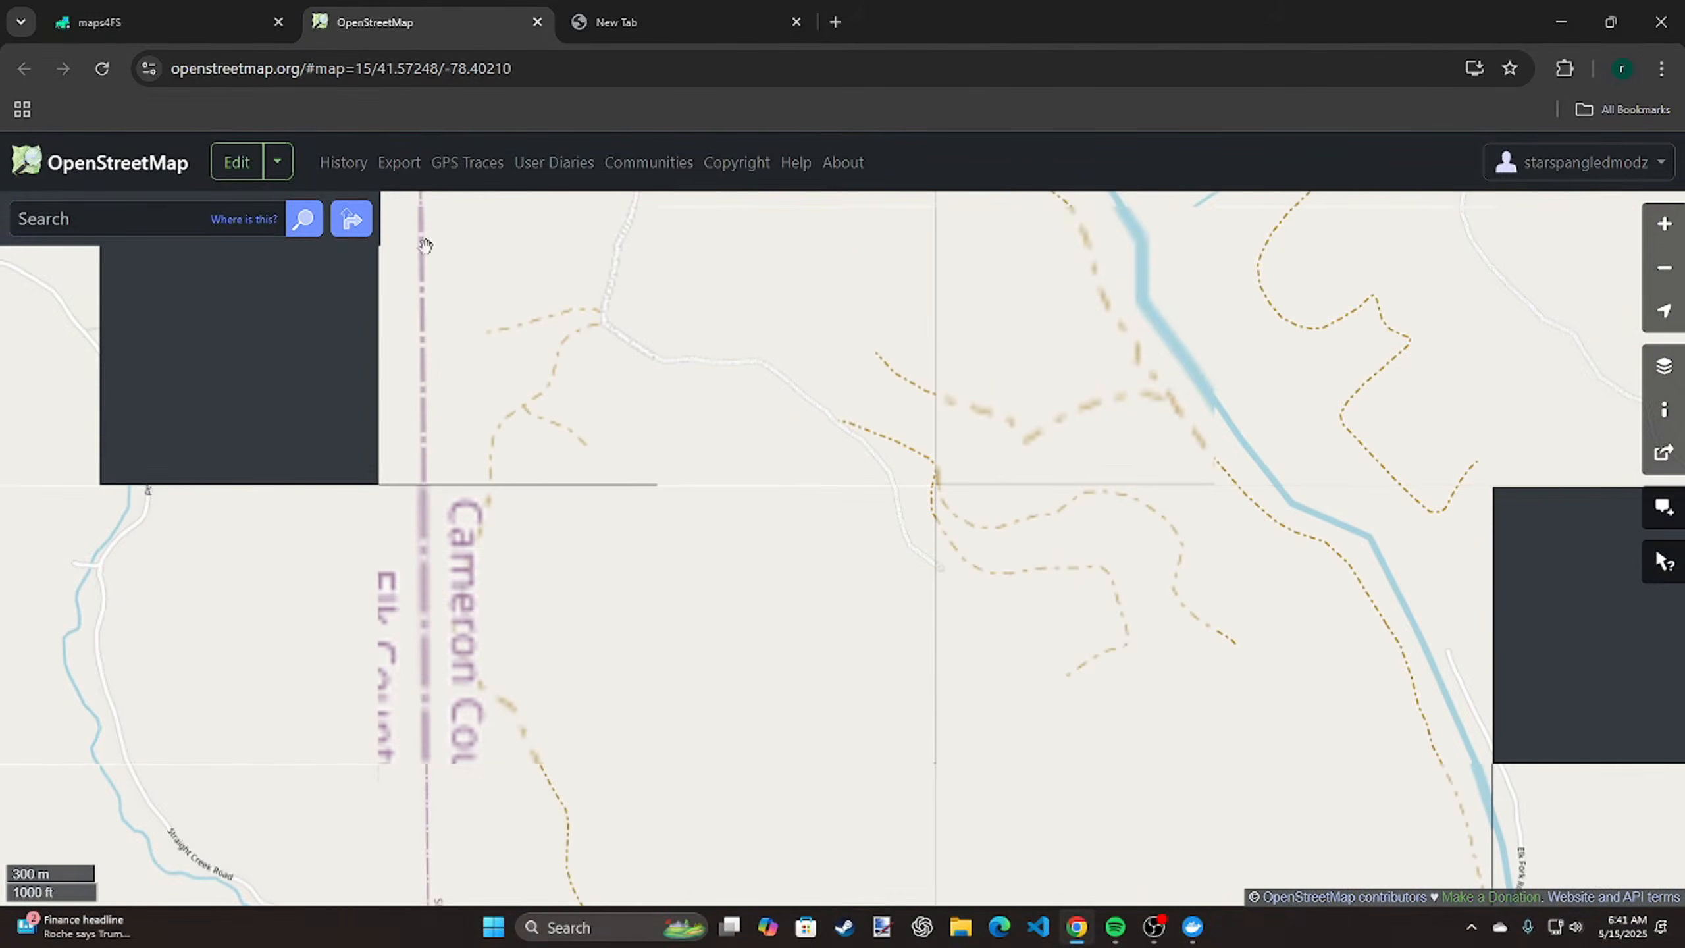
Open the area in OpenStreetMap's editor, collapse the feature sidebar, and find the farm fields around Irish Hollow Rd and W Valley Rd
left_click(226, 162)
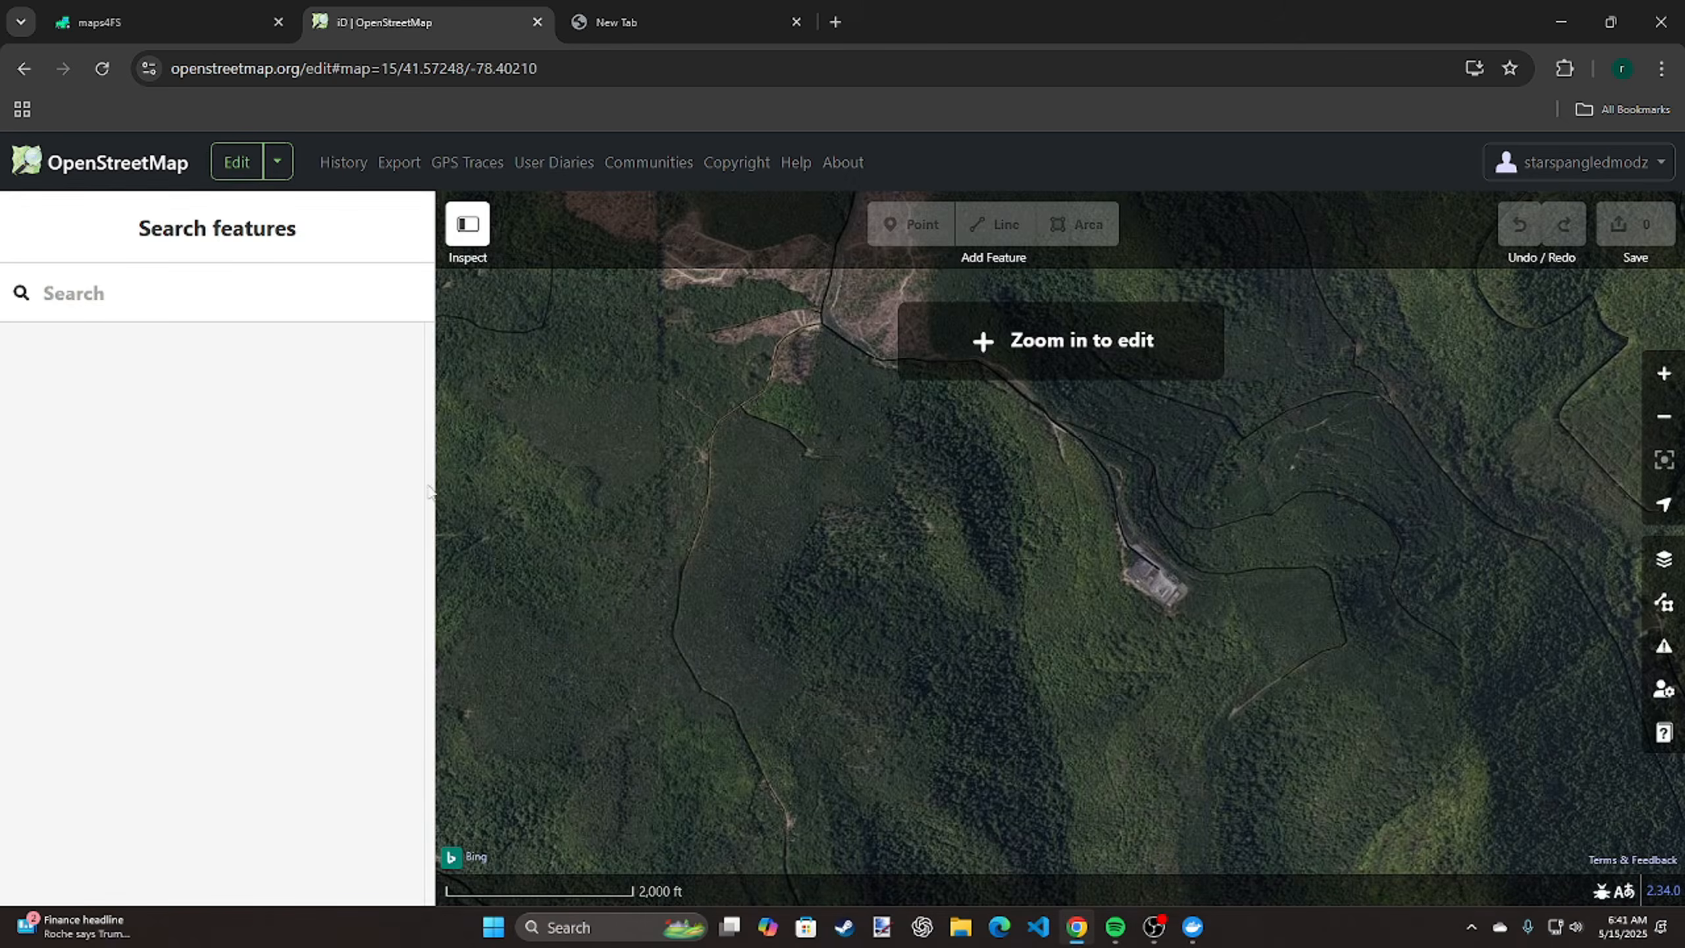
left_click_drag(438, 486, 30, 500)
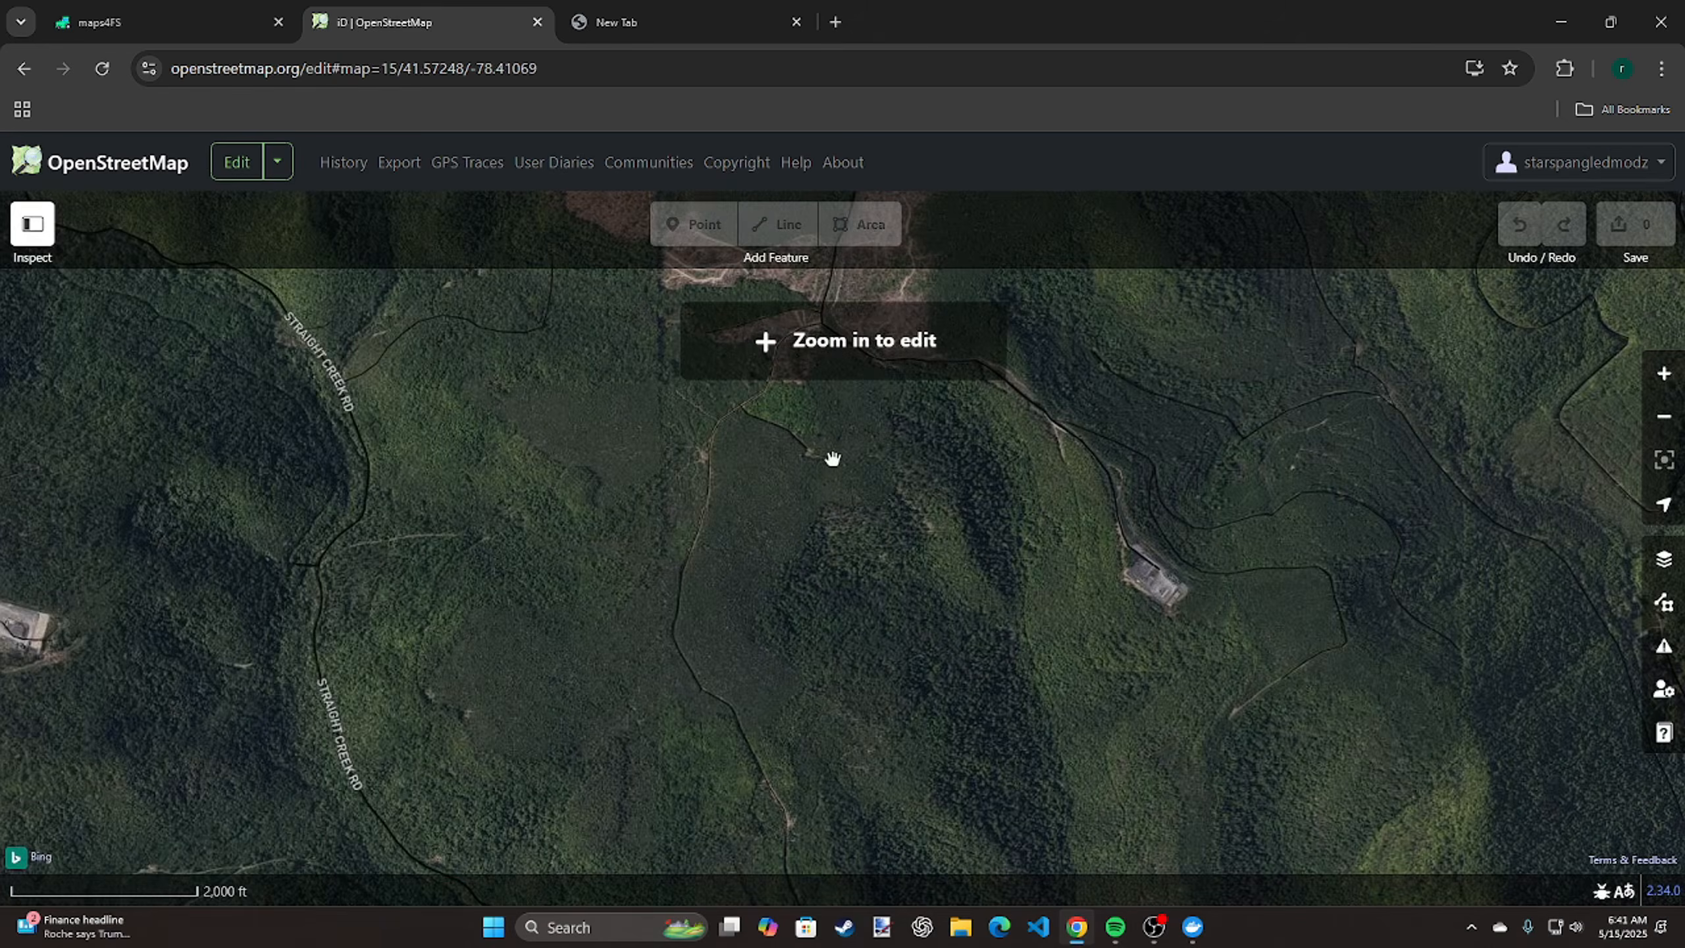
scroll(833, 458, "down", 2)
left_click_drag(853, 396, 1310, 872)
left_click_drag(1062, 427, 1044, 930)
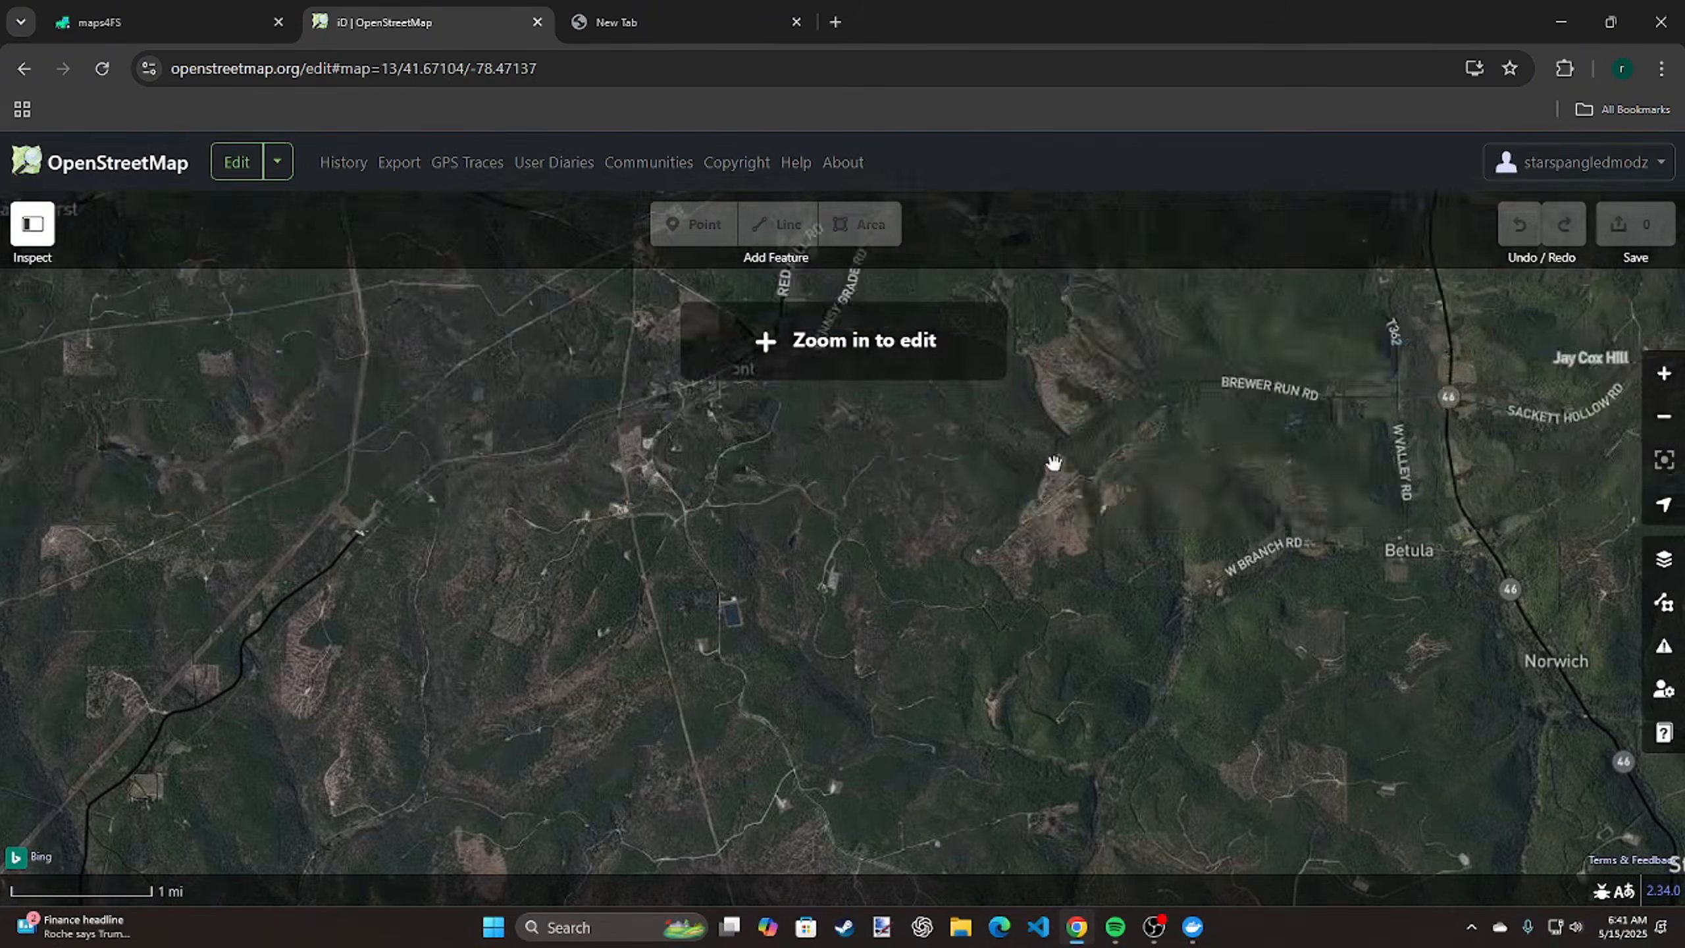
left_click_drag(1062, 442, 877, 923)
left_click_drag(1054, 276, 922, 851)
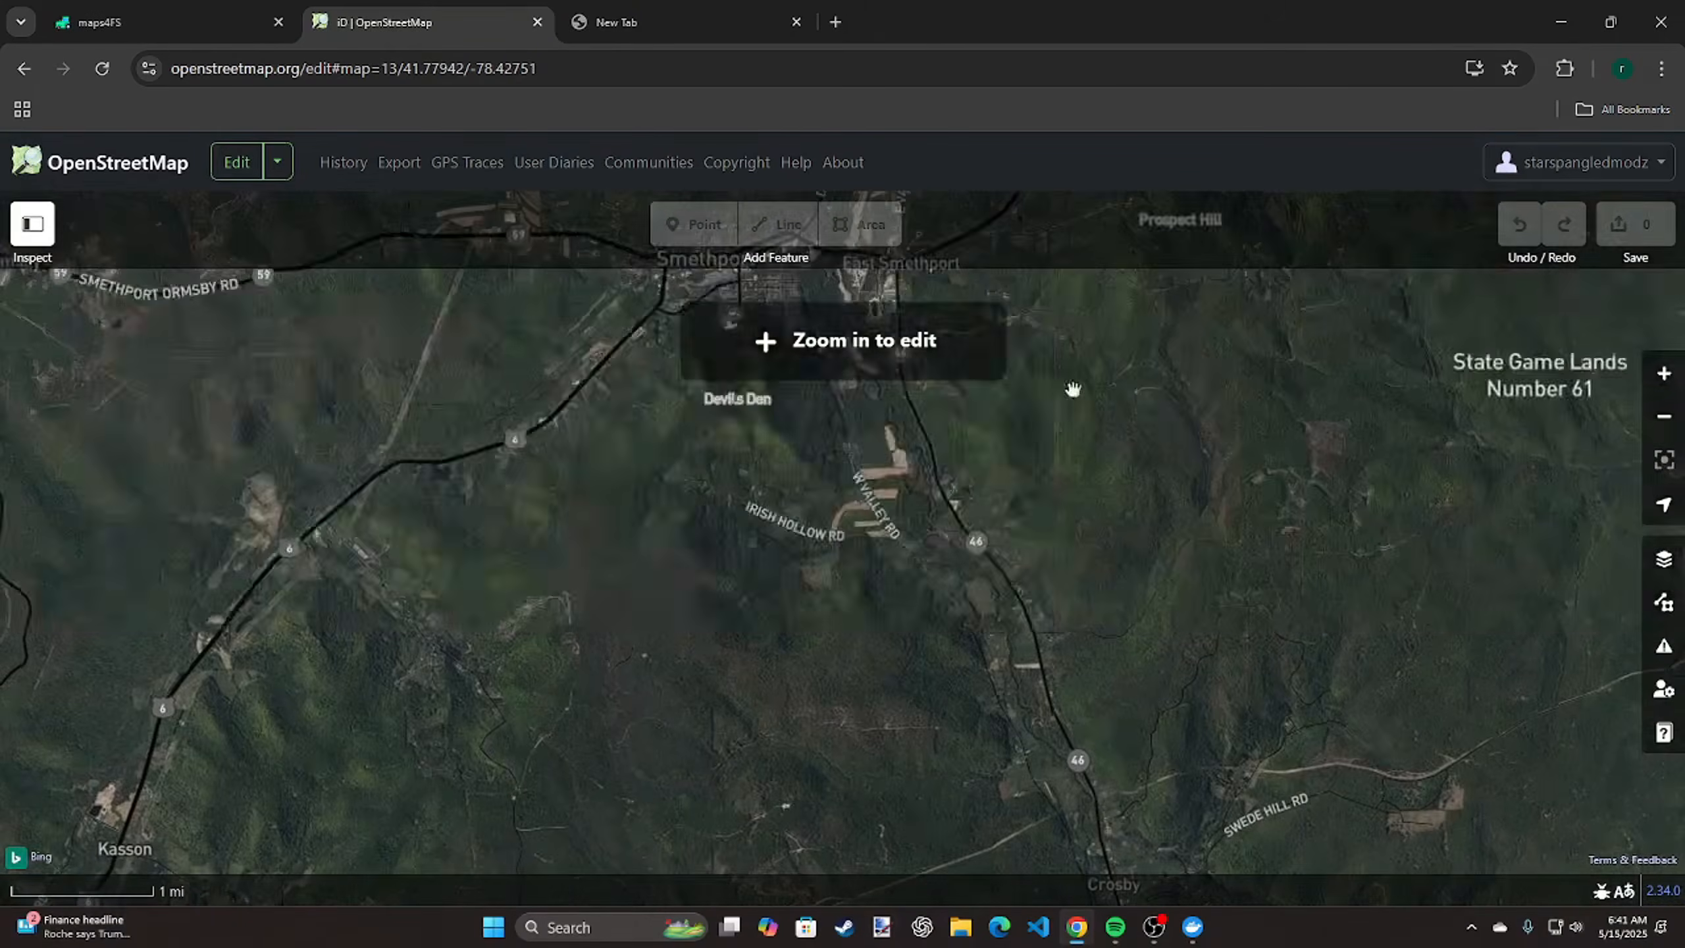
left_click_drag(1072, 387, 991, 476)
scroll(783, 464, "down", 5)
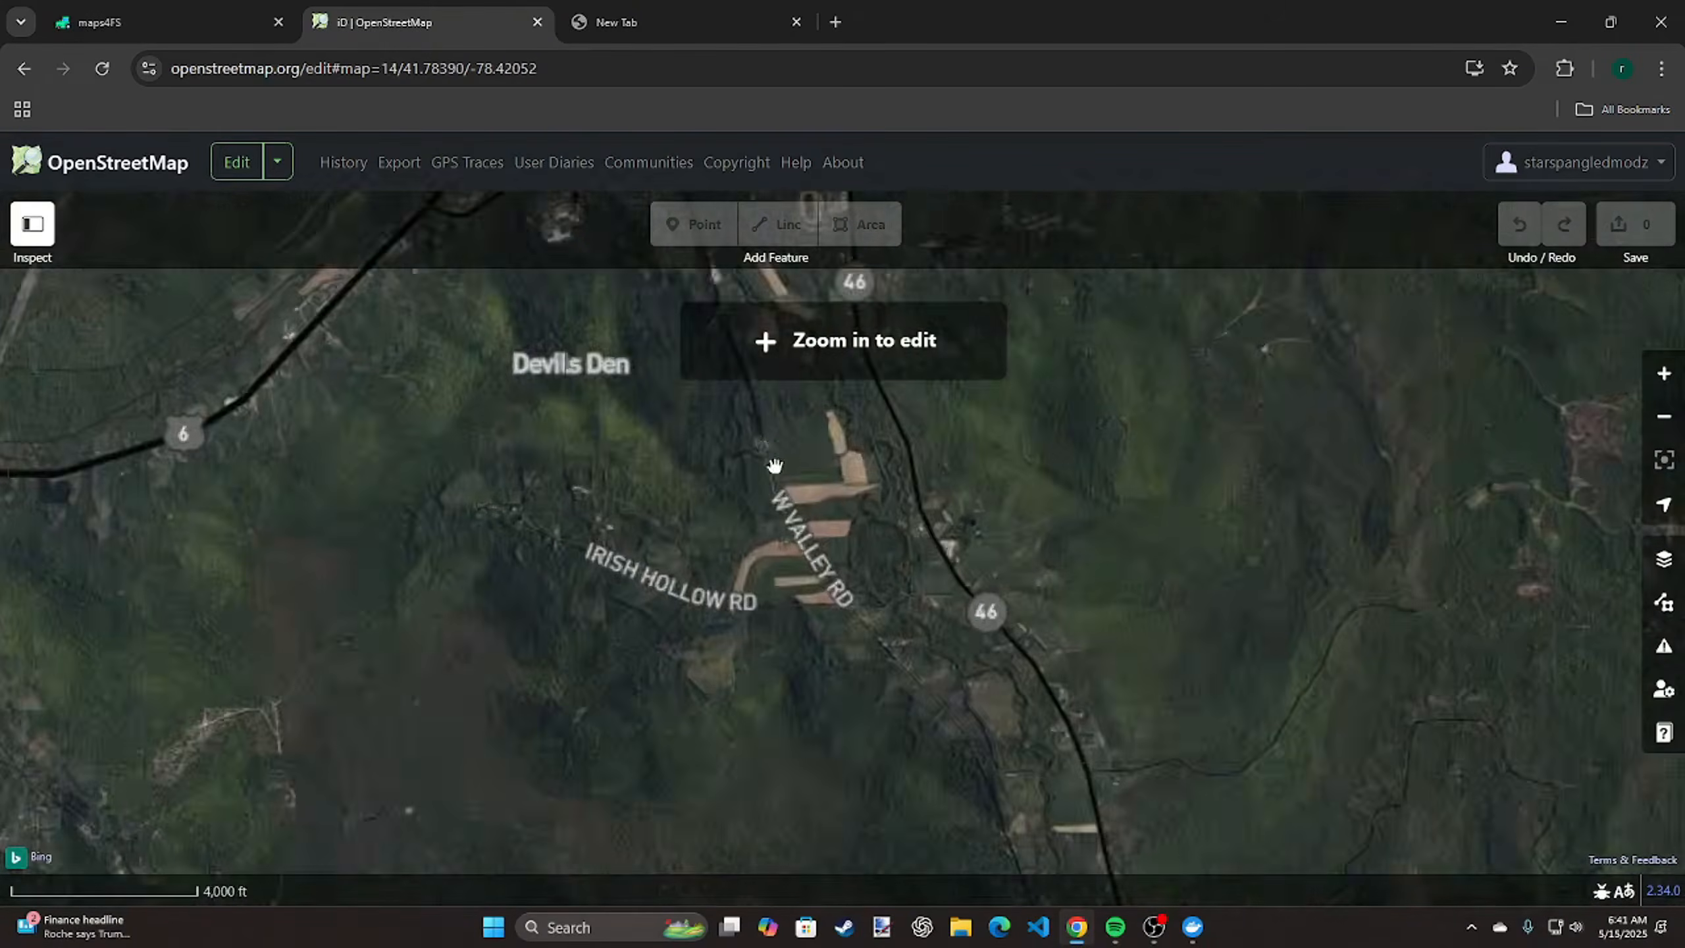
scroll(805, 623, "up", 1)
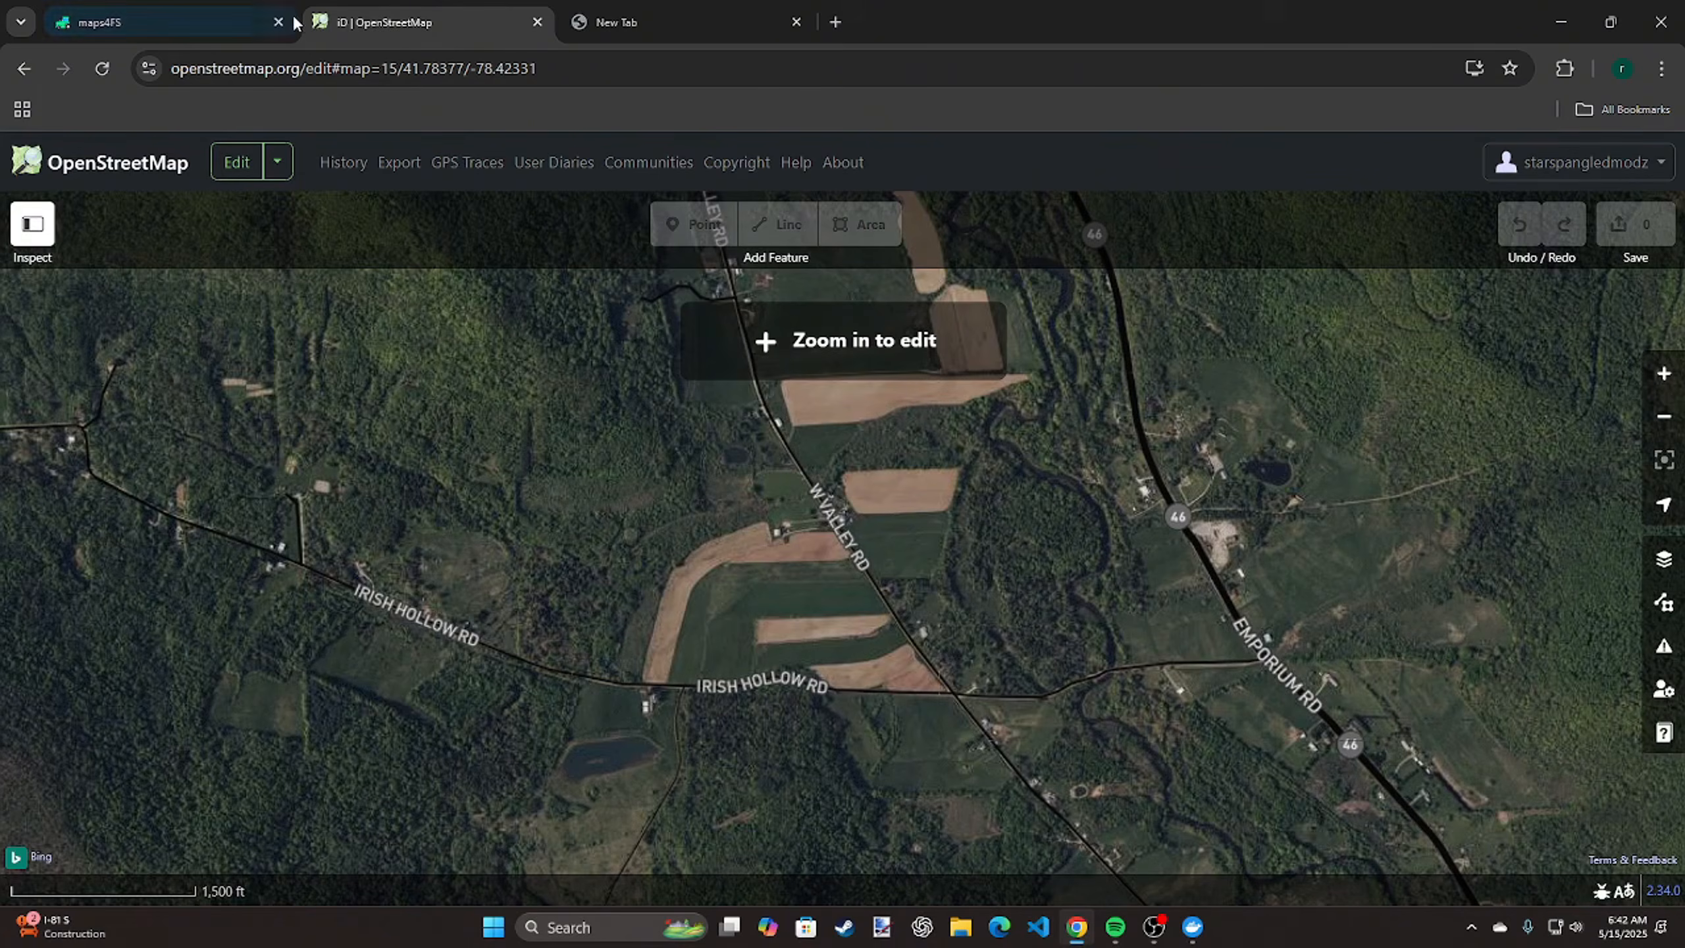
Return to maps4FS and show the custom OSM file fixer in the Modder Toolbox again
left_click(192, 9)
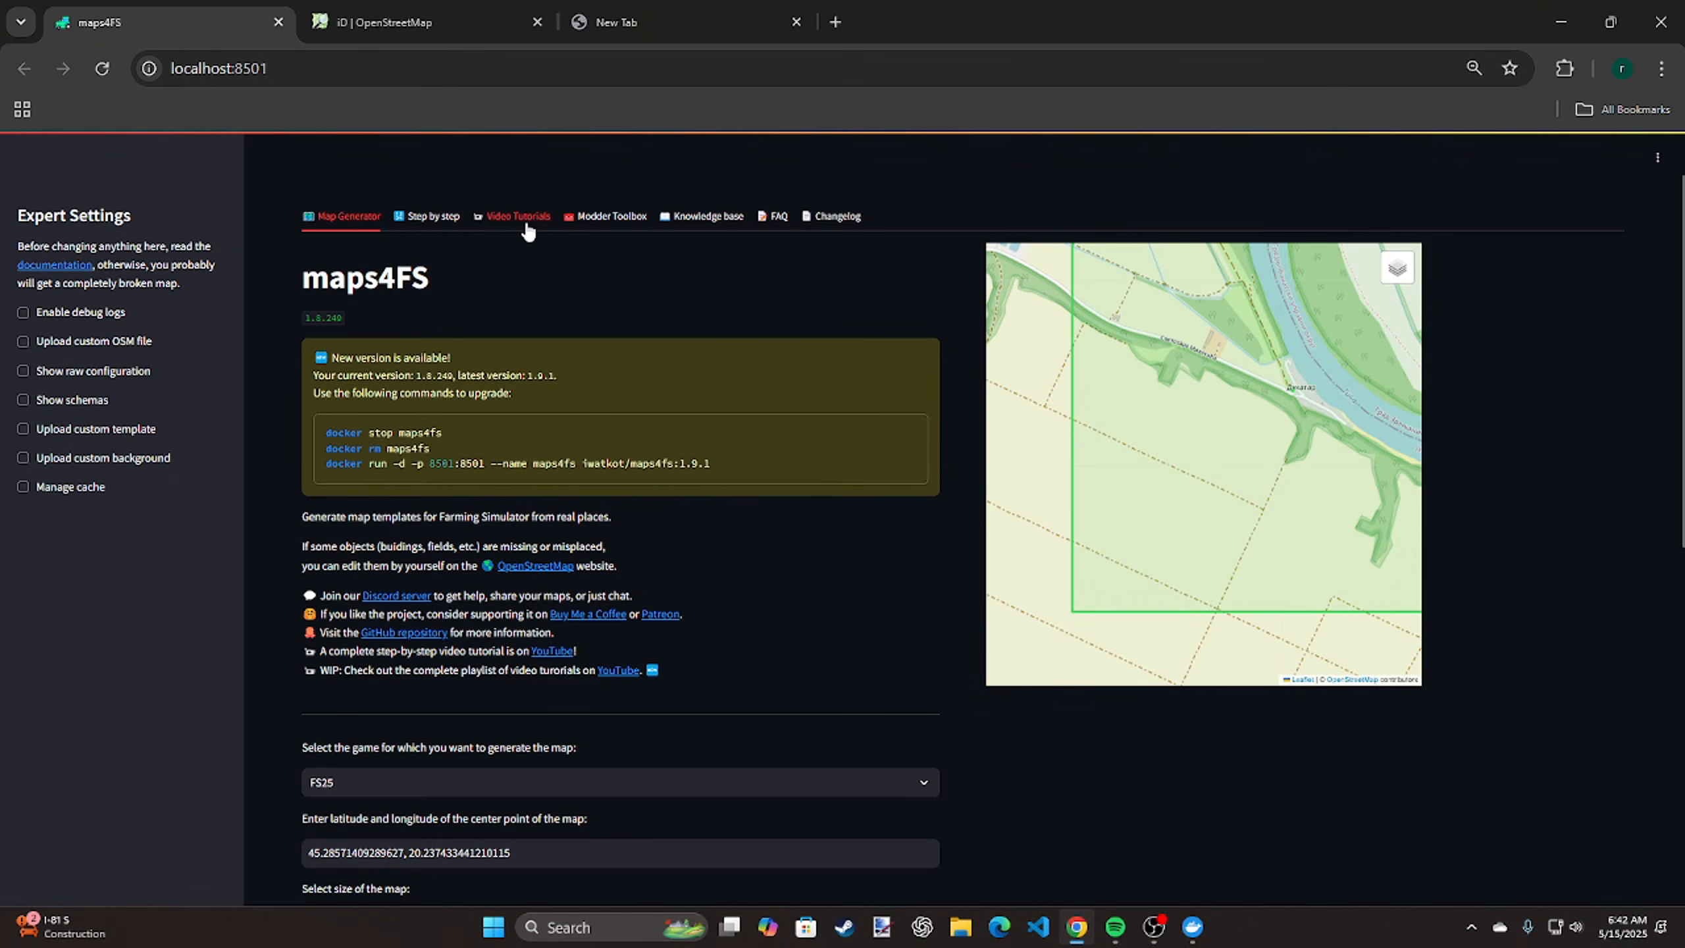
left_click(706, 217)
left_click(609, 218)
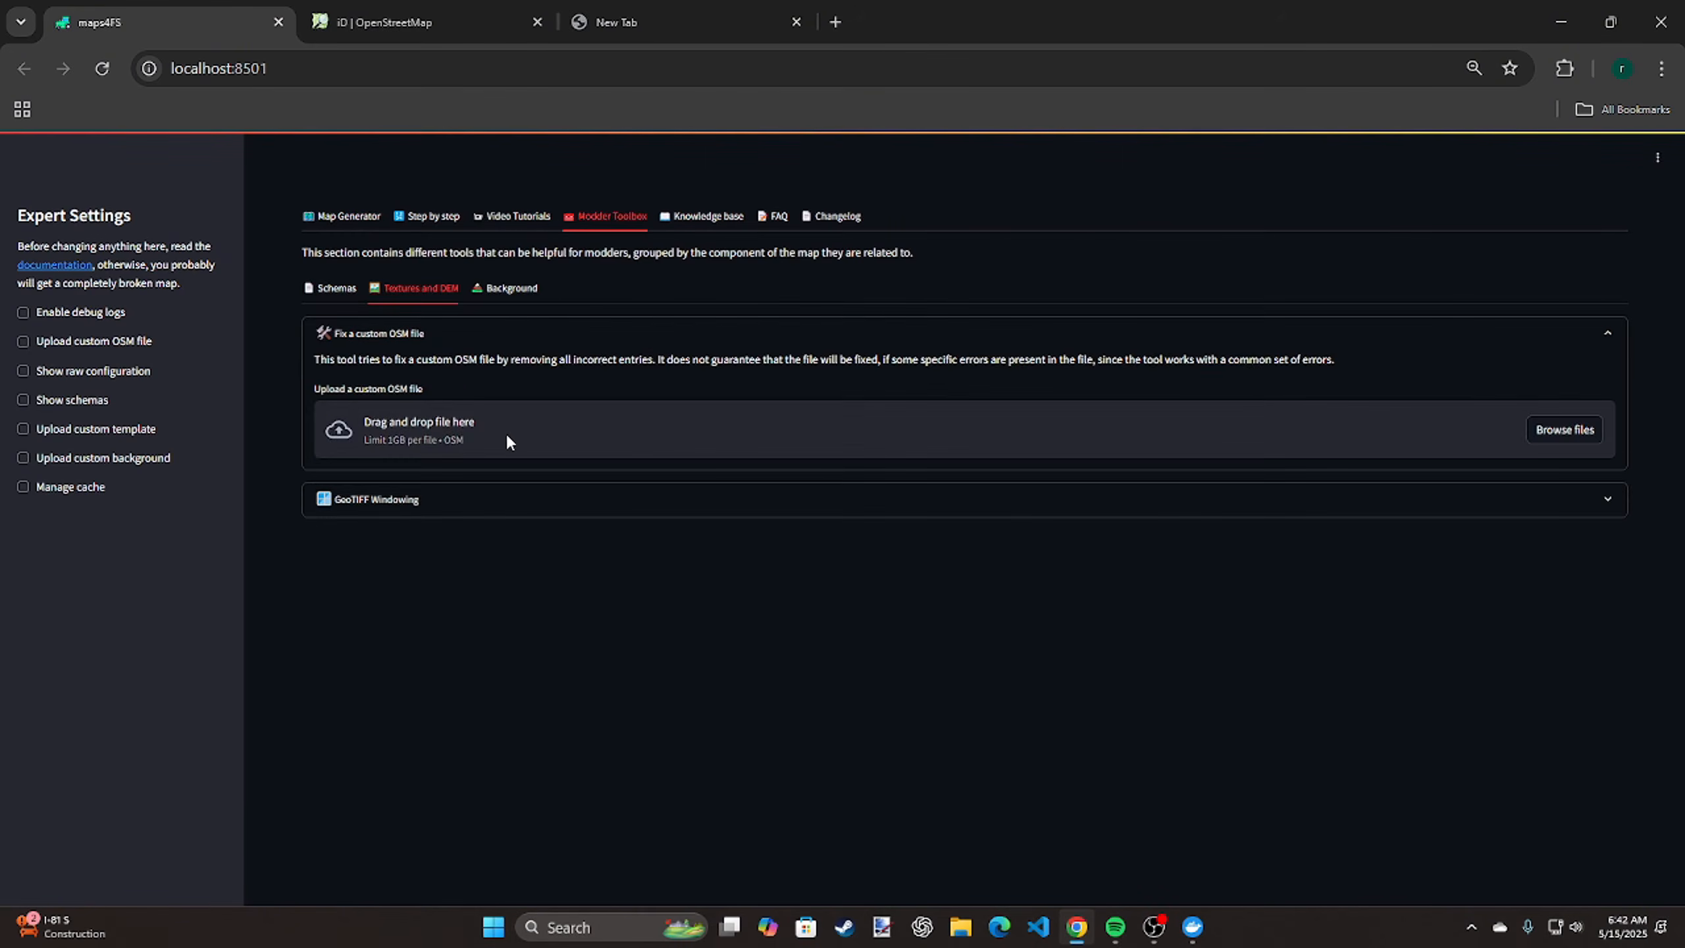
Show the desktop briefly and return to the OpenStreetMap editor to view the wider area around Irish Hollow Rd
left_click(1562, 22)
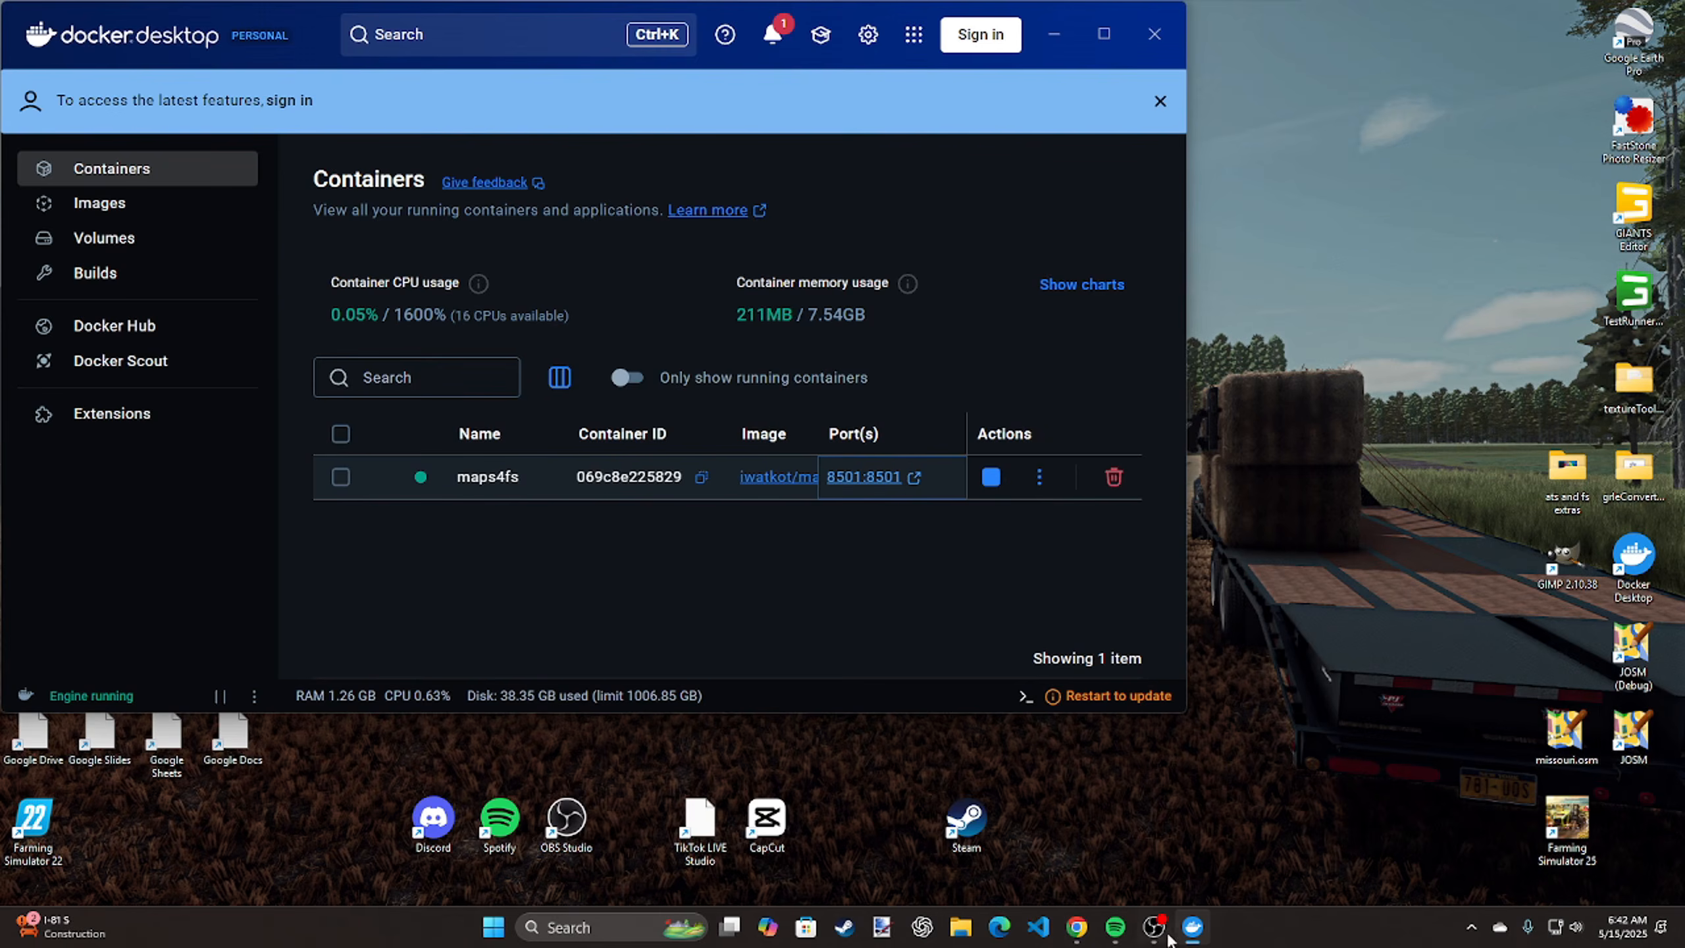
left_click(1090, 930)
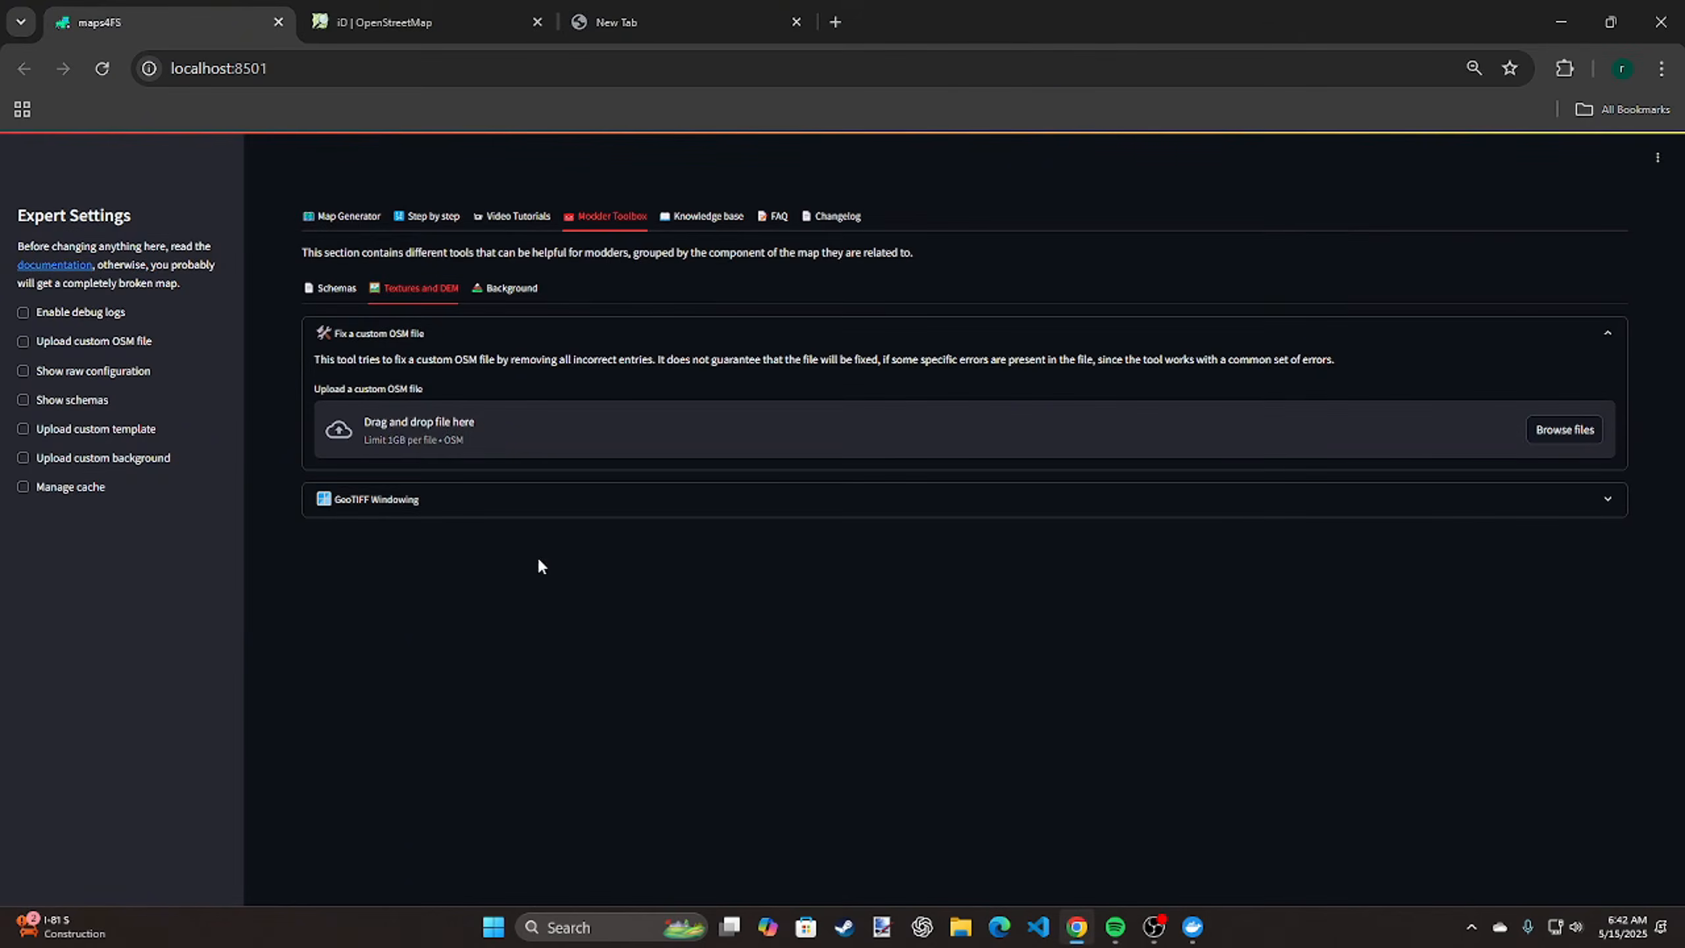
left_click(493, 8)
scroll(601, 377, "down", 3)
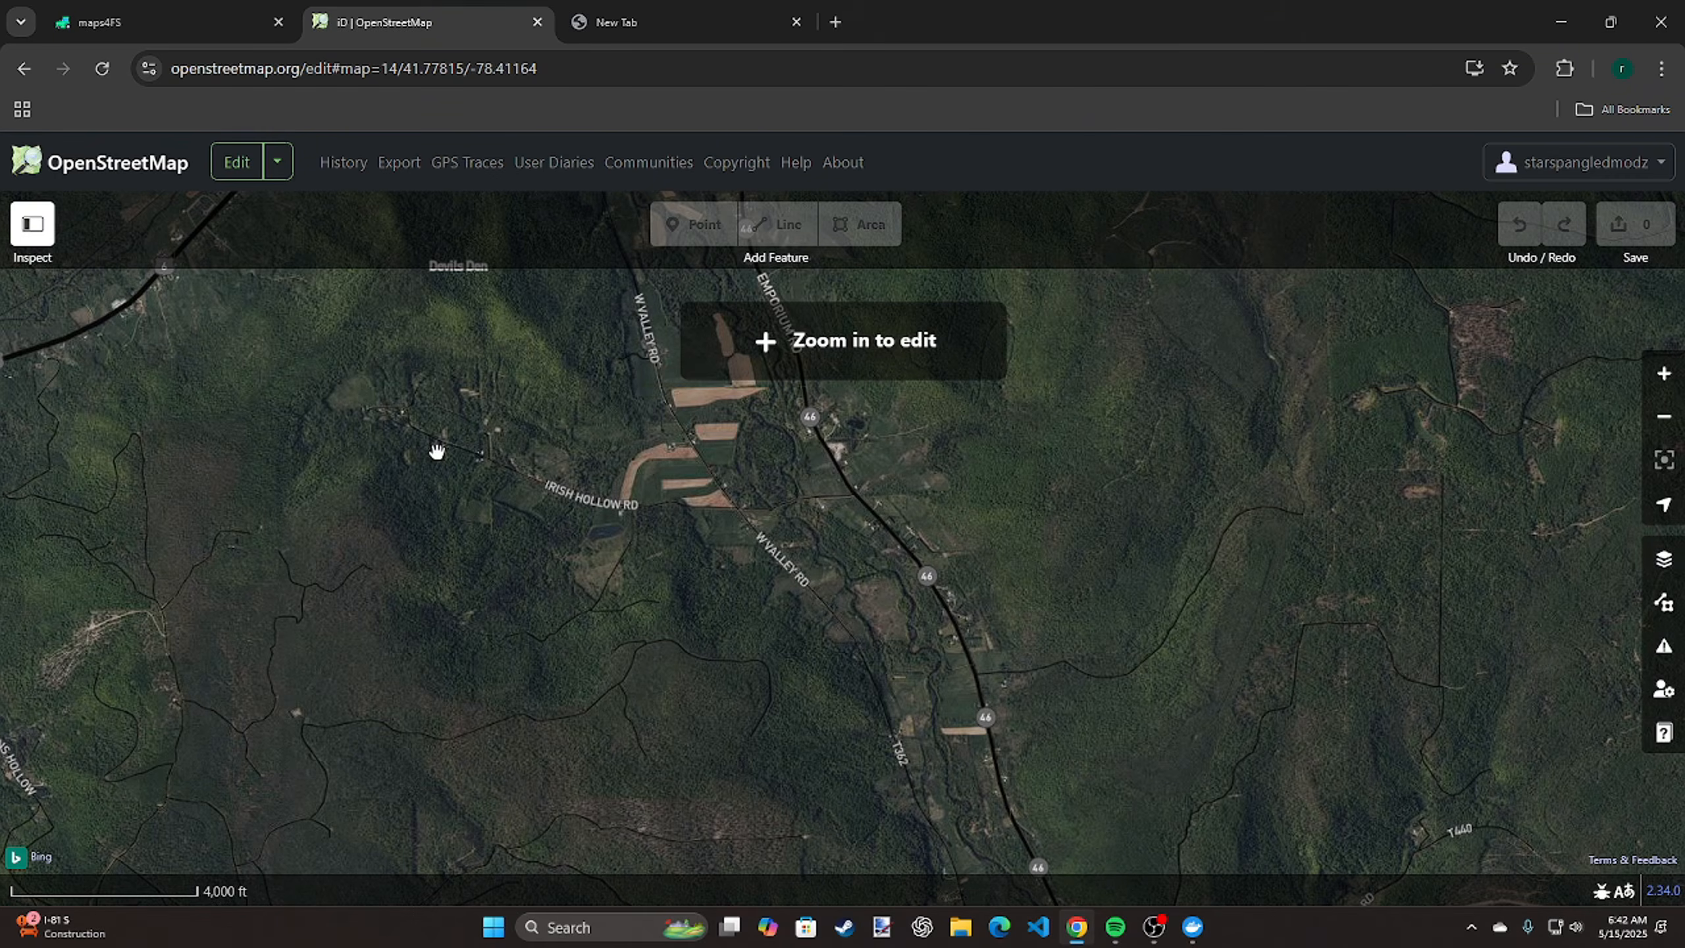
Look at the GeoTIFF Windowing tool in the maps4FS Modder Toolbox, collapse it, and show the Background tools
left_click(194, 26)
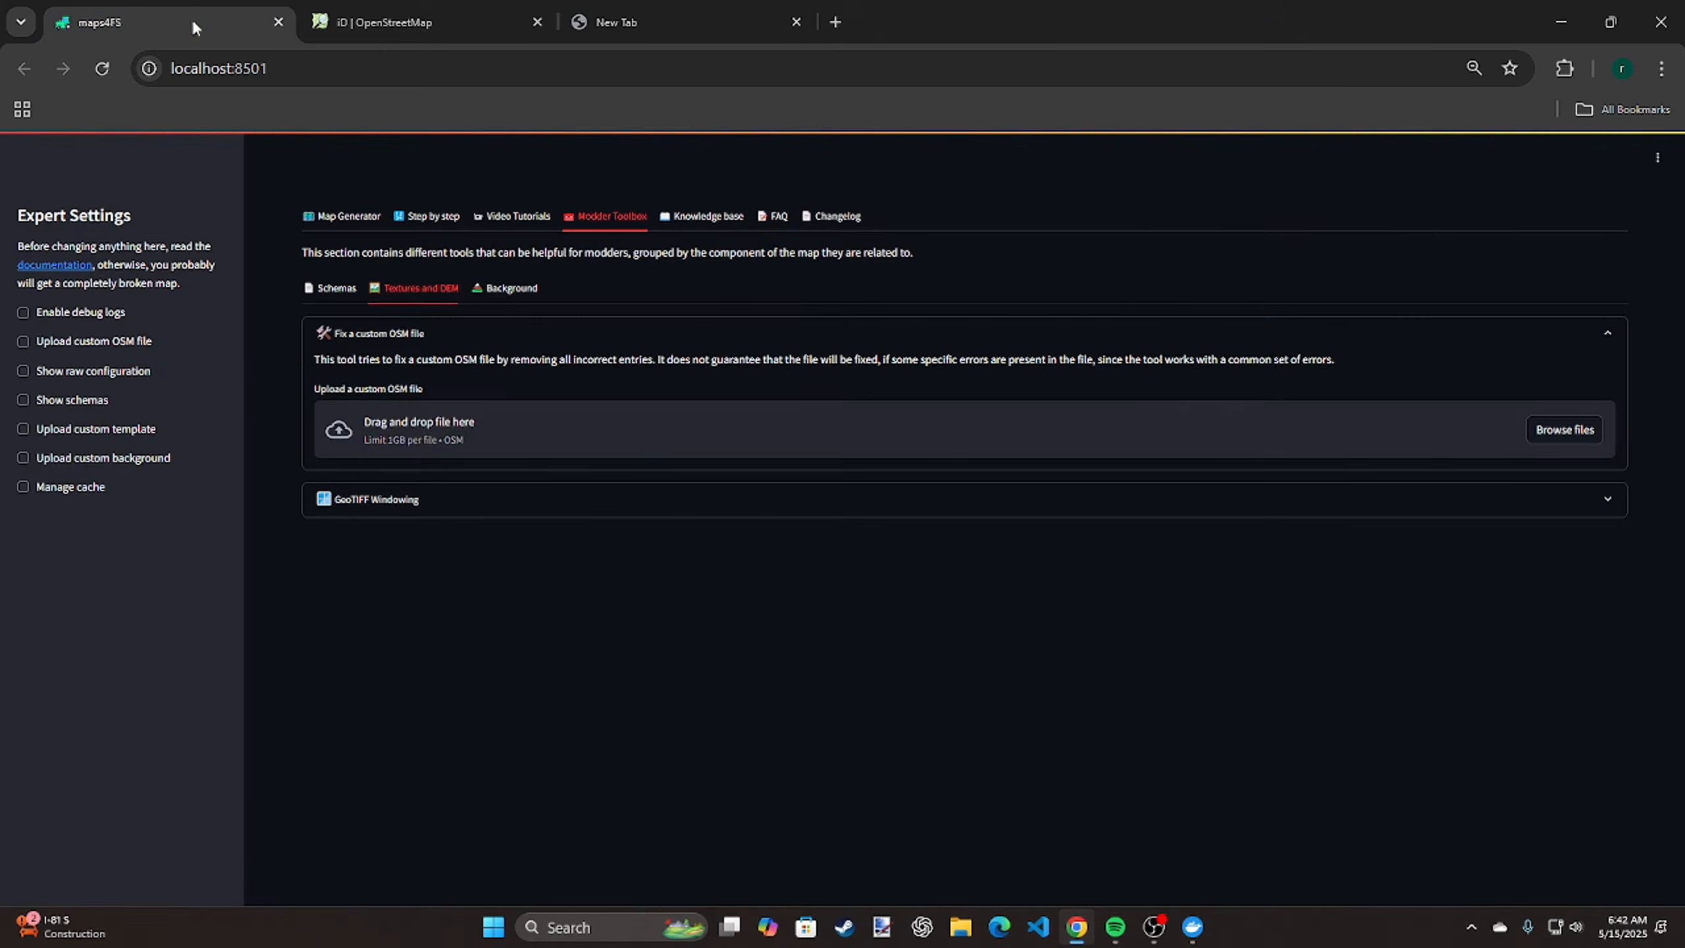
left_click(509, 499)
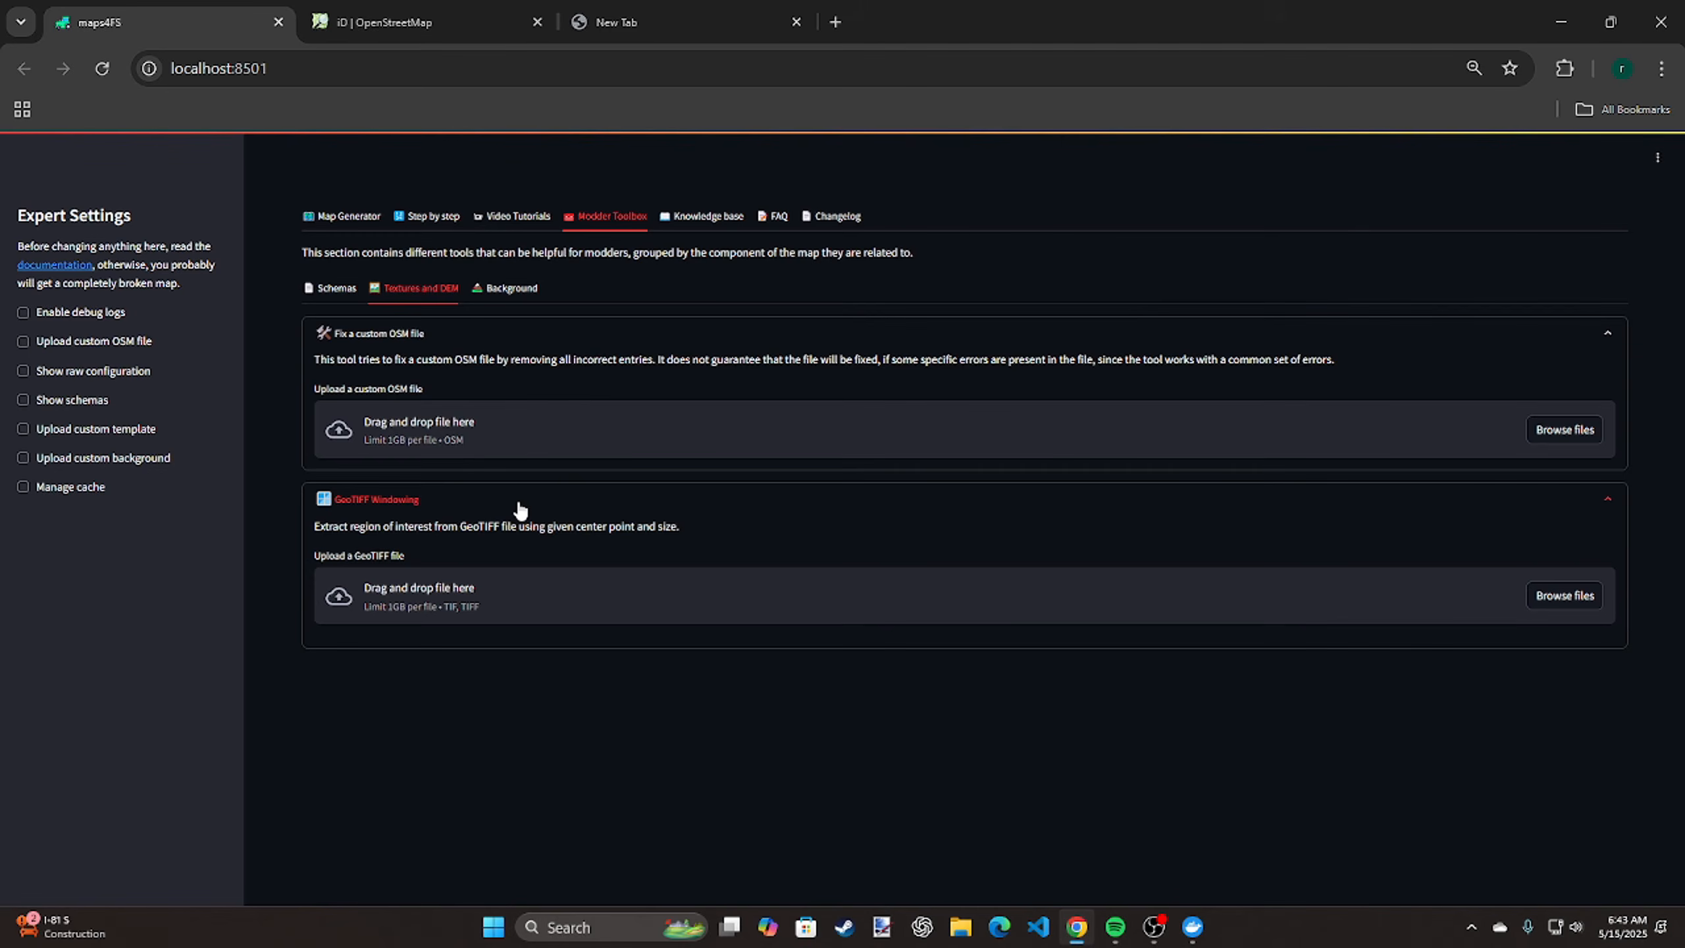
left_click(519, 504)
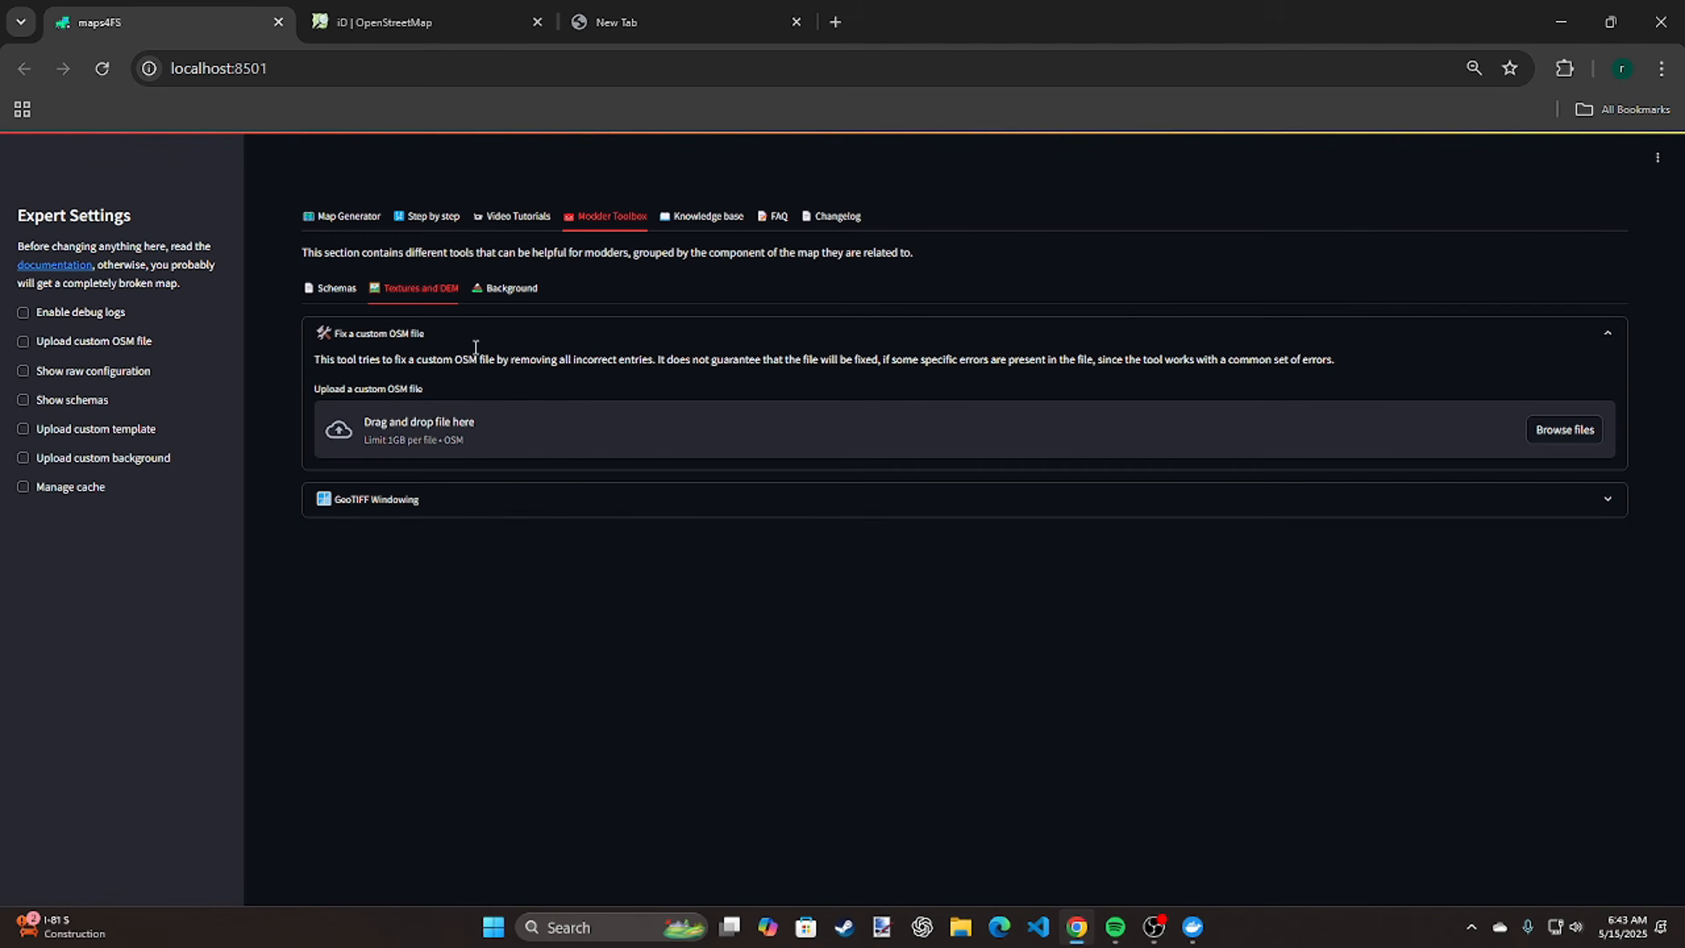
left_click(511, 290)
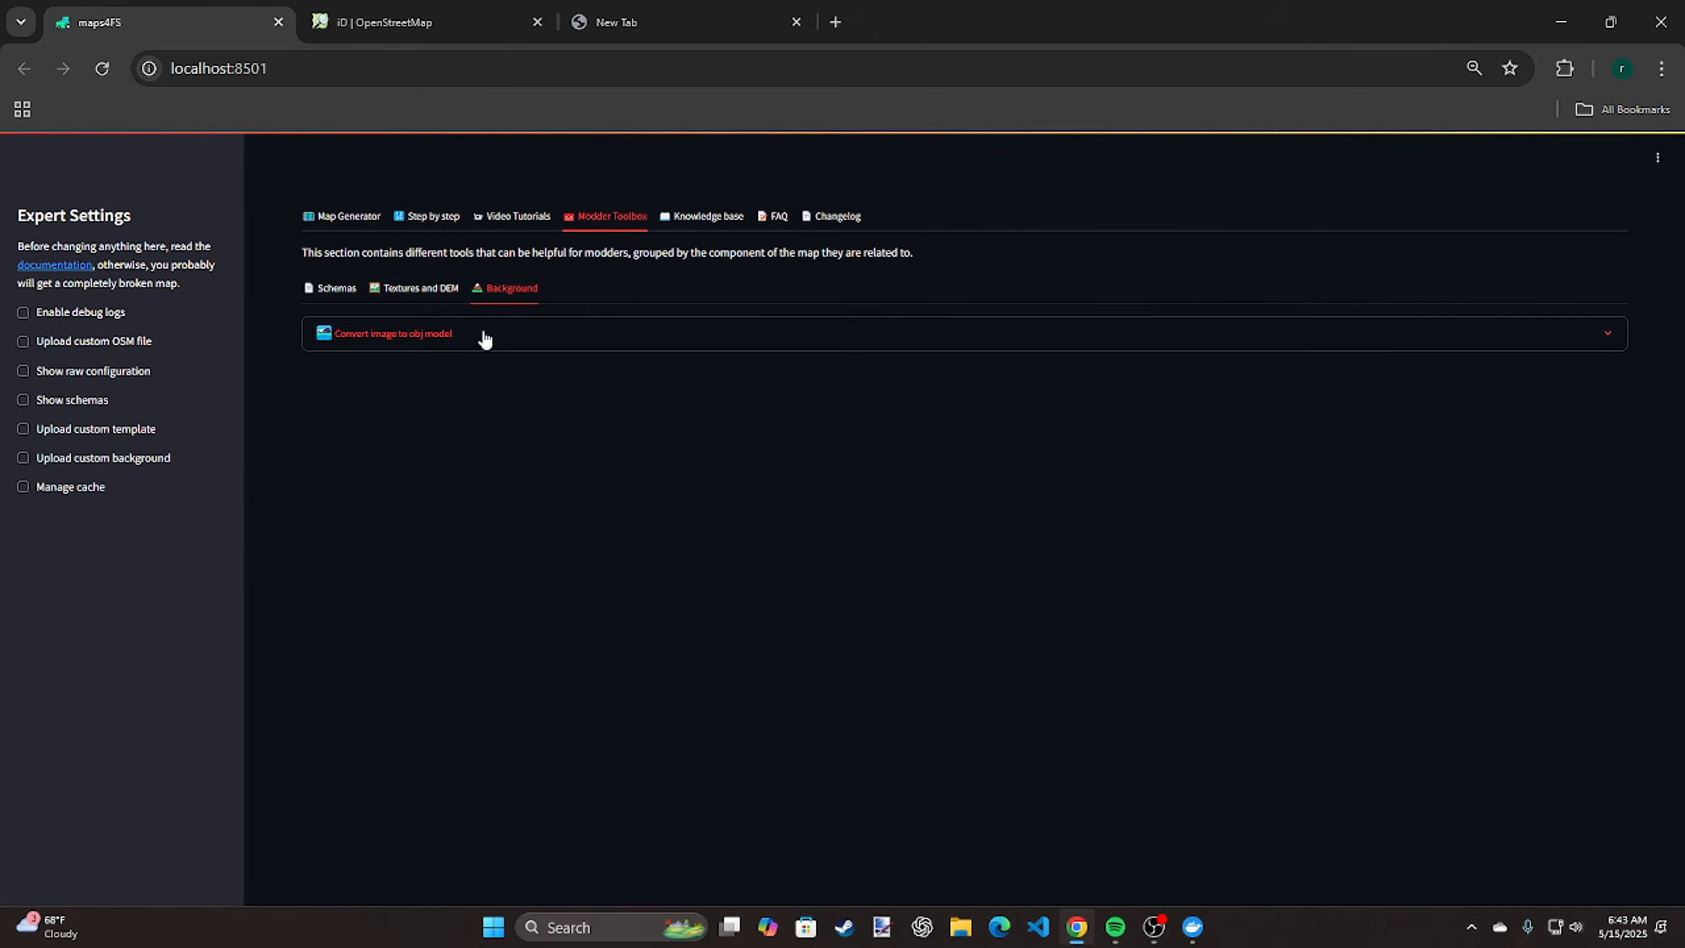
Look through the Knowledge base article on map structure, including the file tree of a generated map
left_click(713, 219)
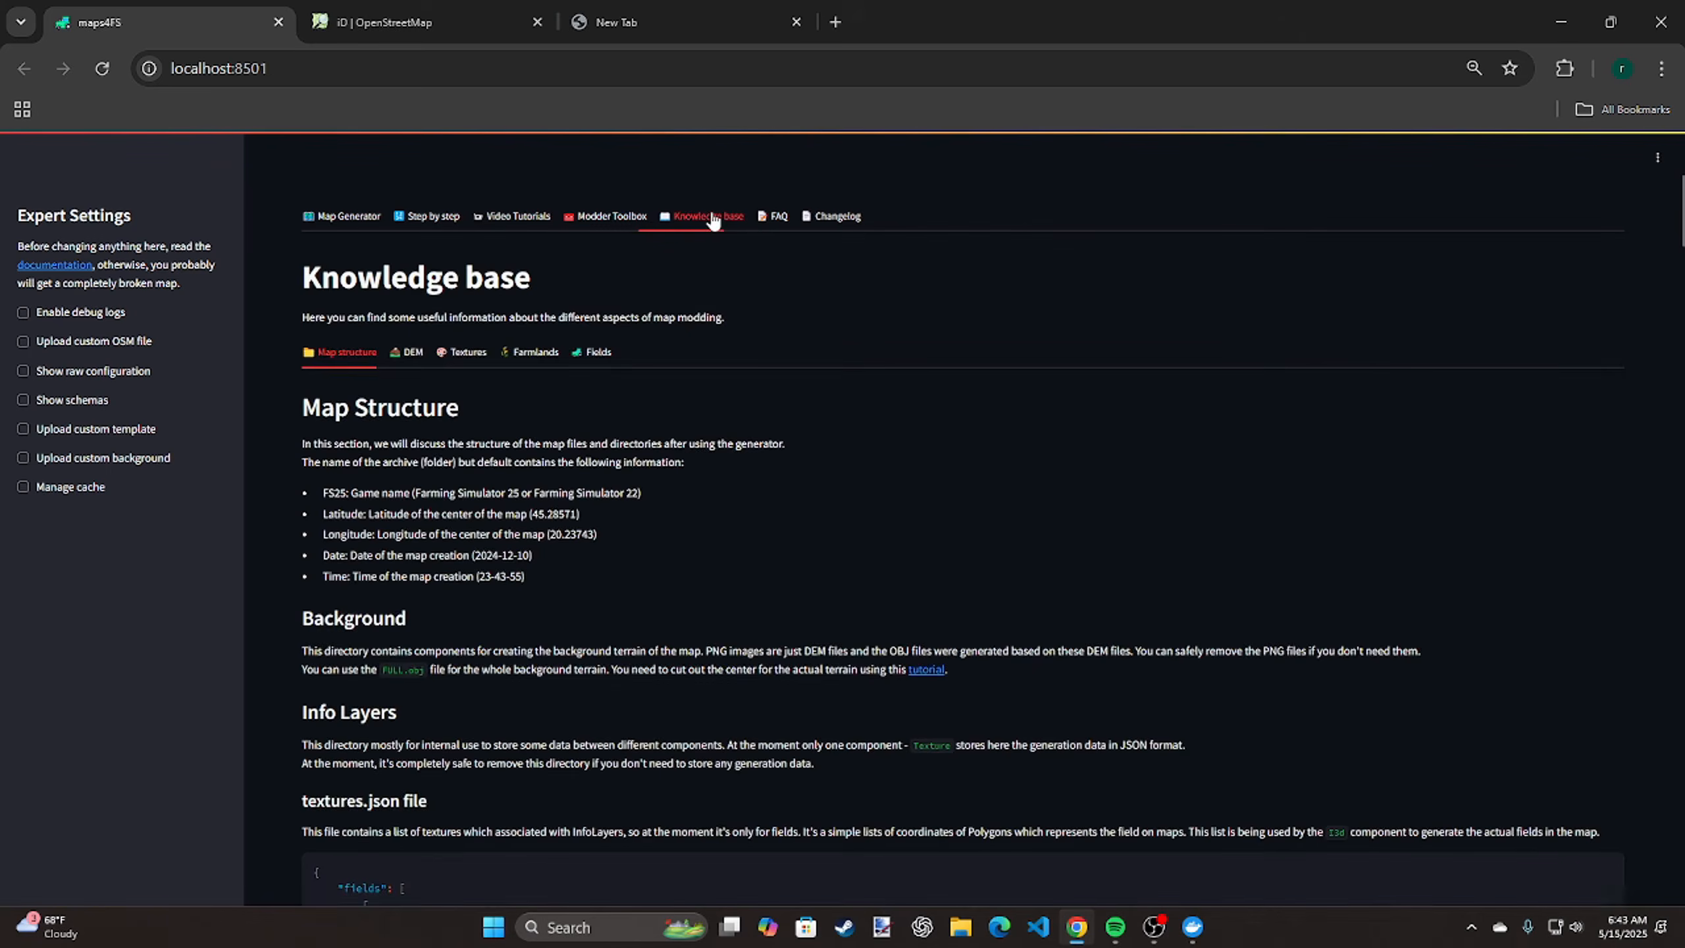
scroll(648, 399, "down", 8)
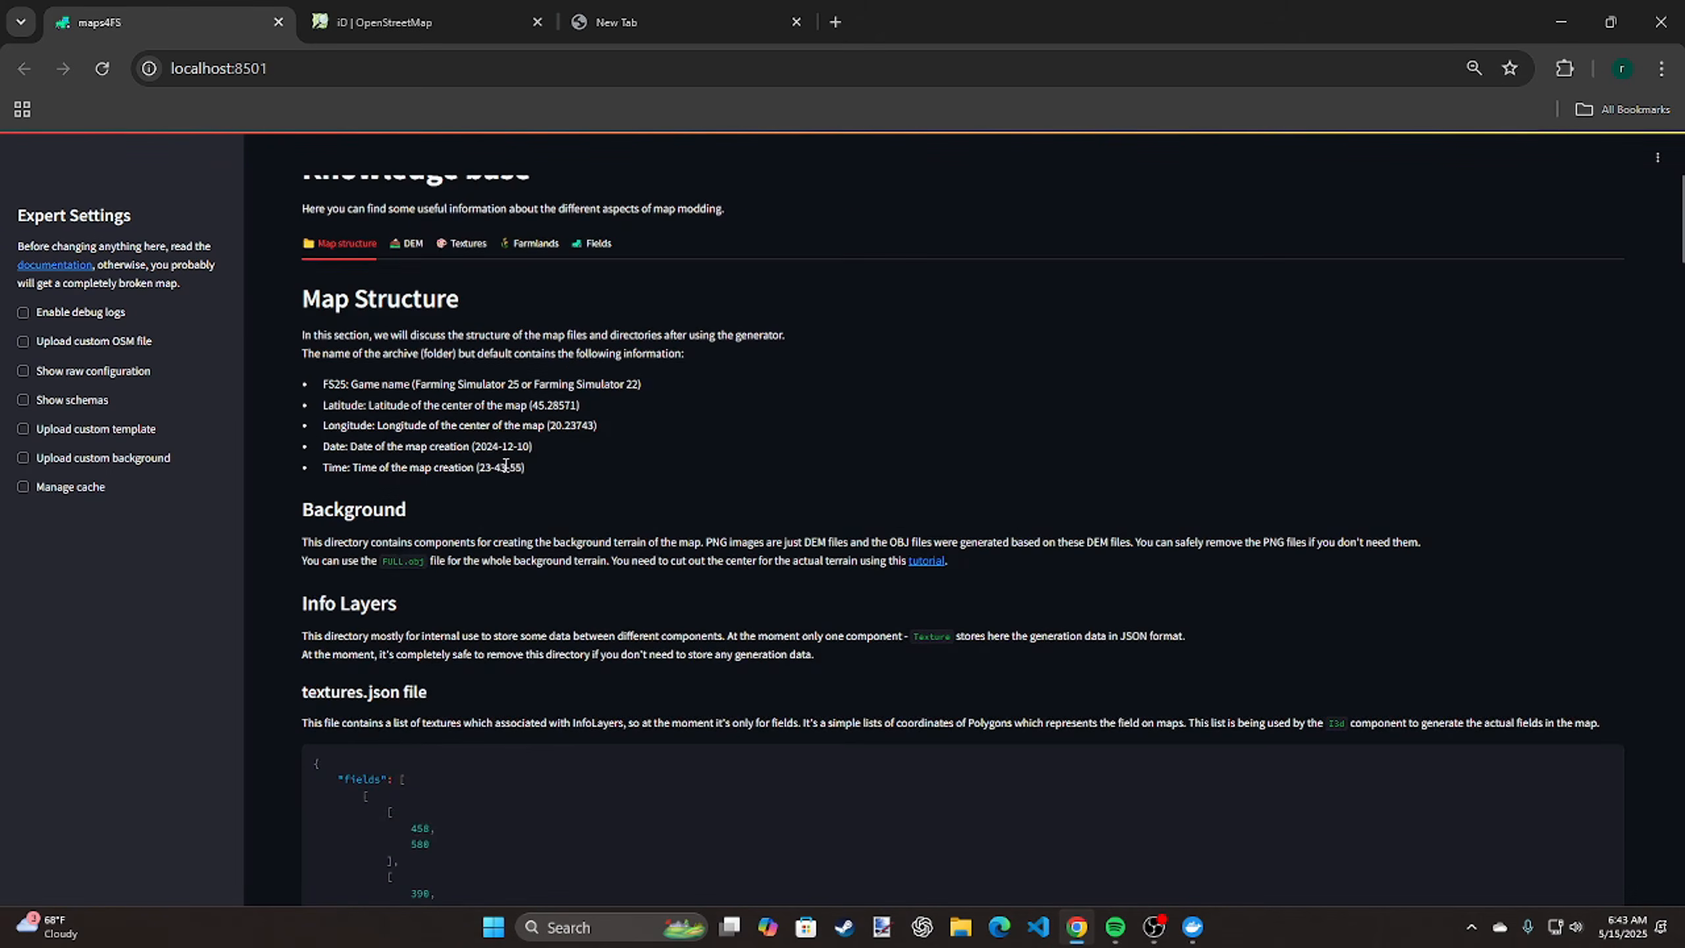
scroll(498, 465, "down", 20)
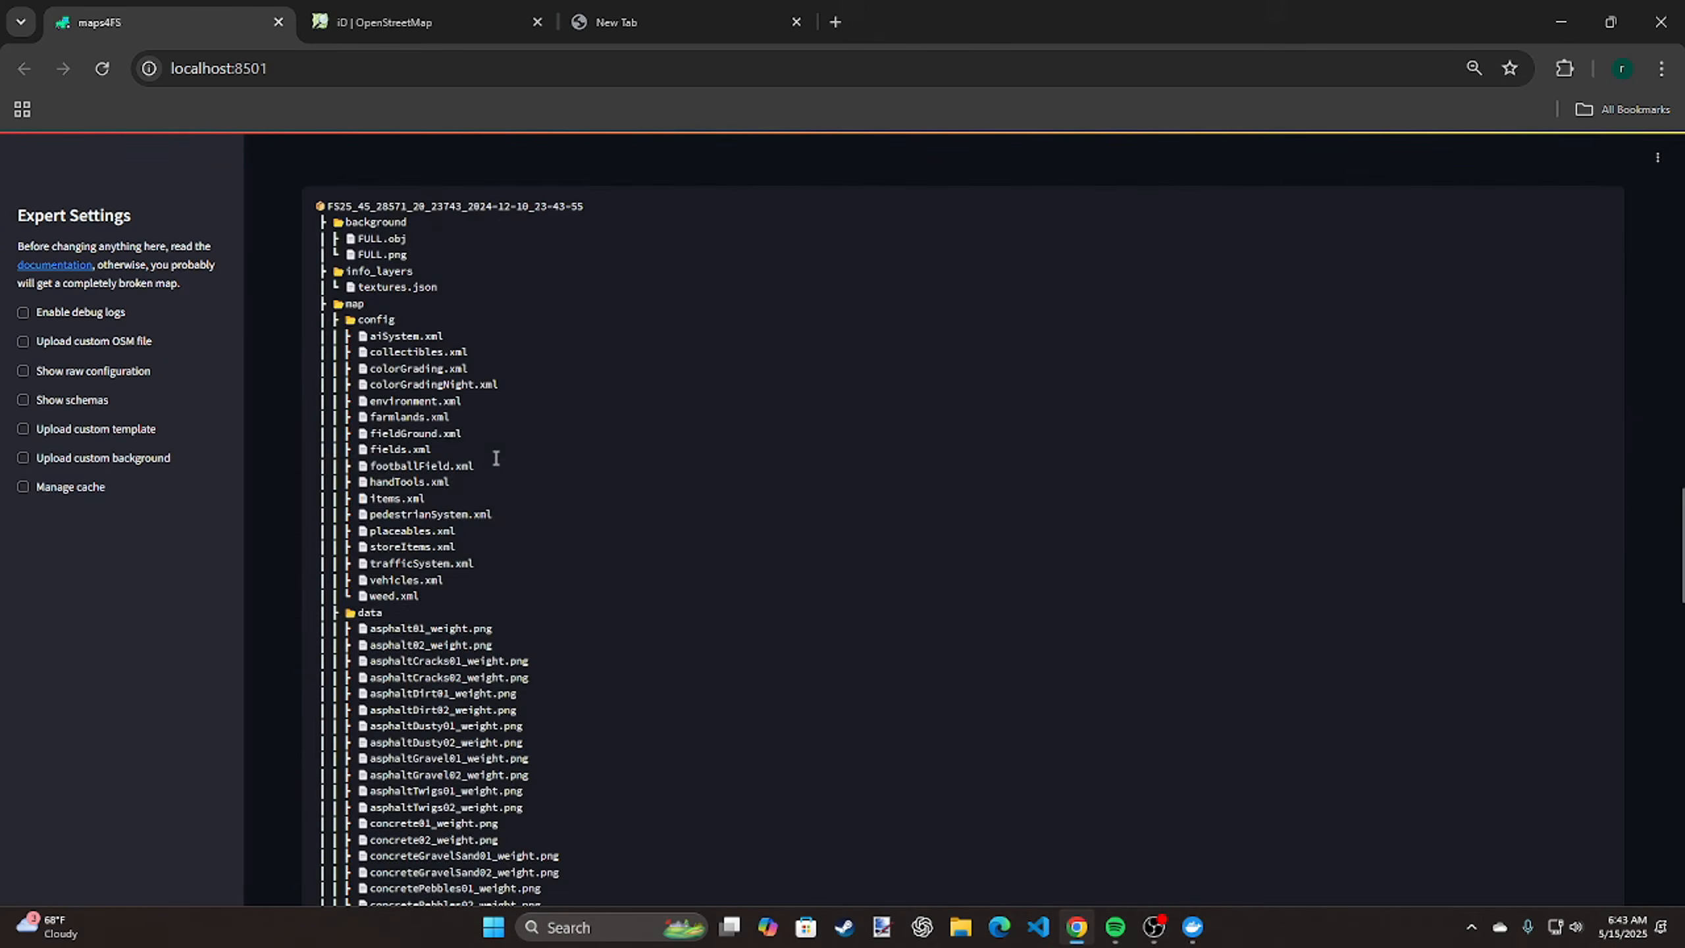
scroll(497, 462, "up", 7)
scroll(494, 457, "up", 20)
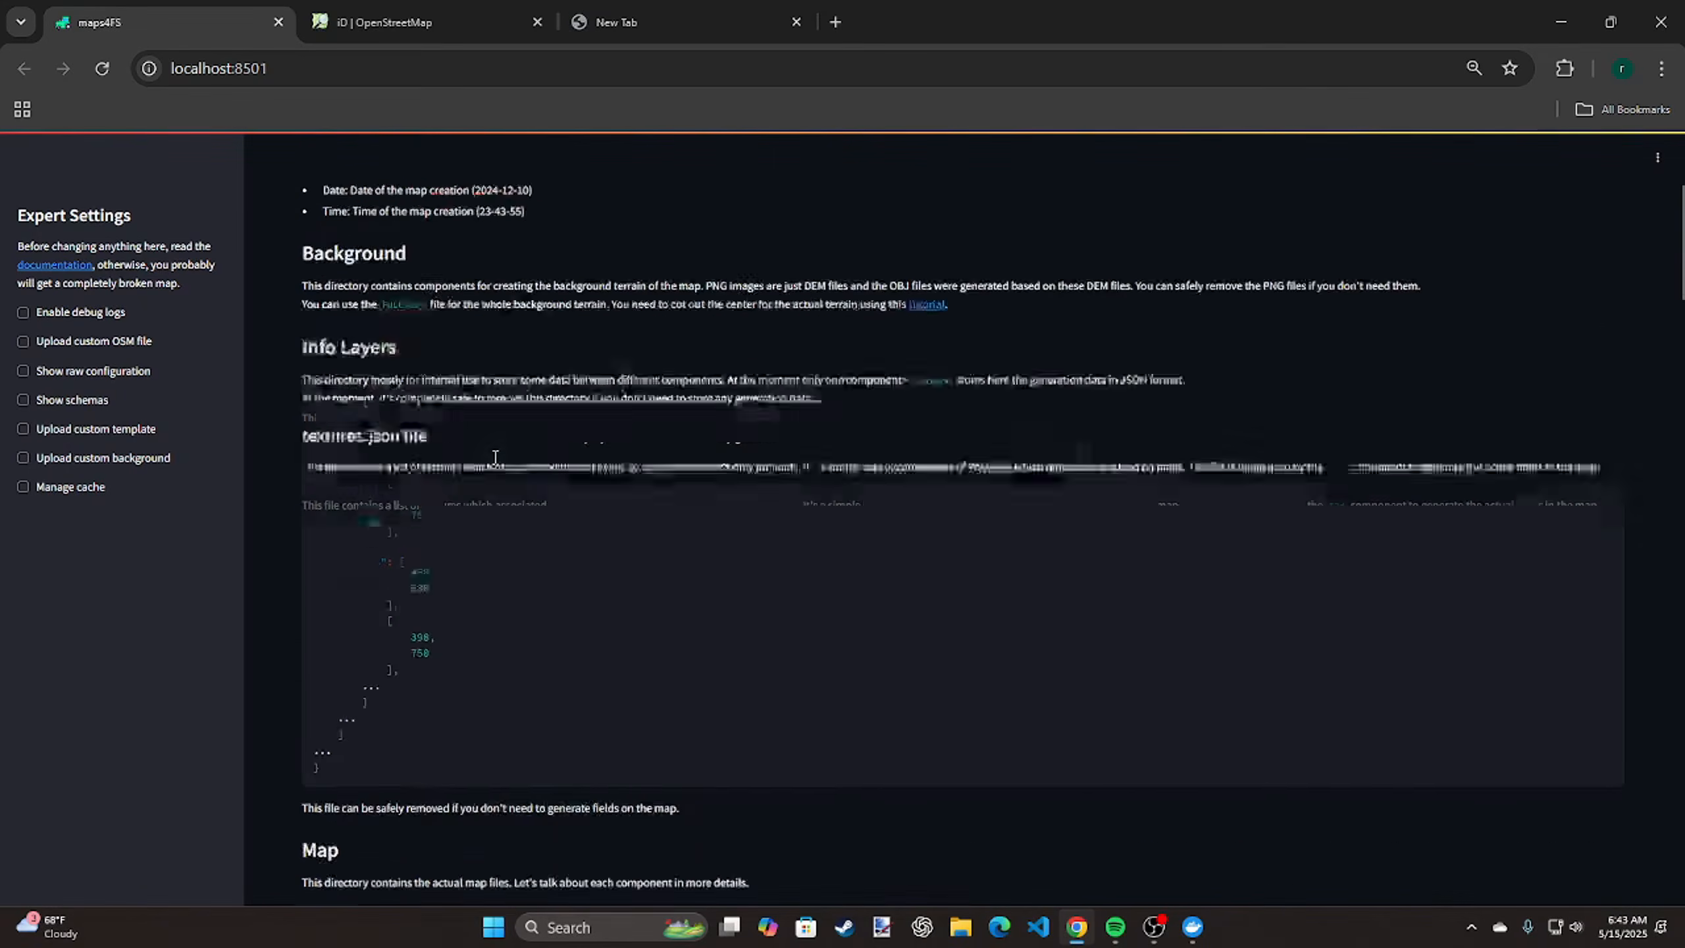
scroll(494, 463, "up", 5)
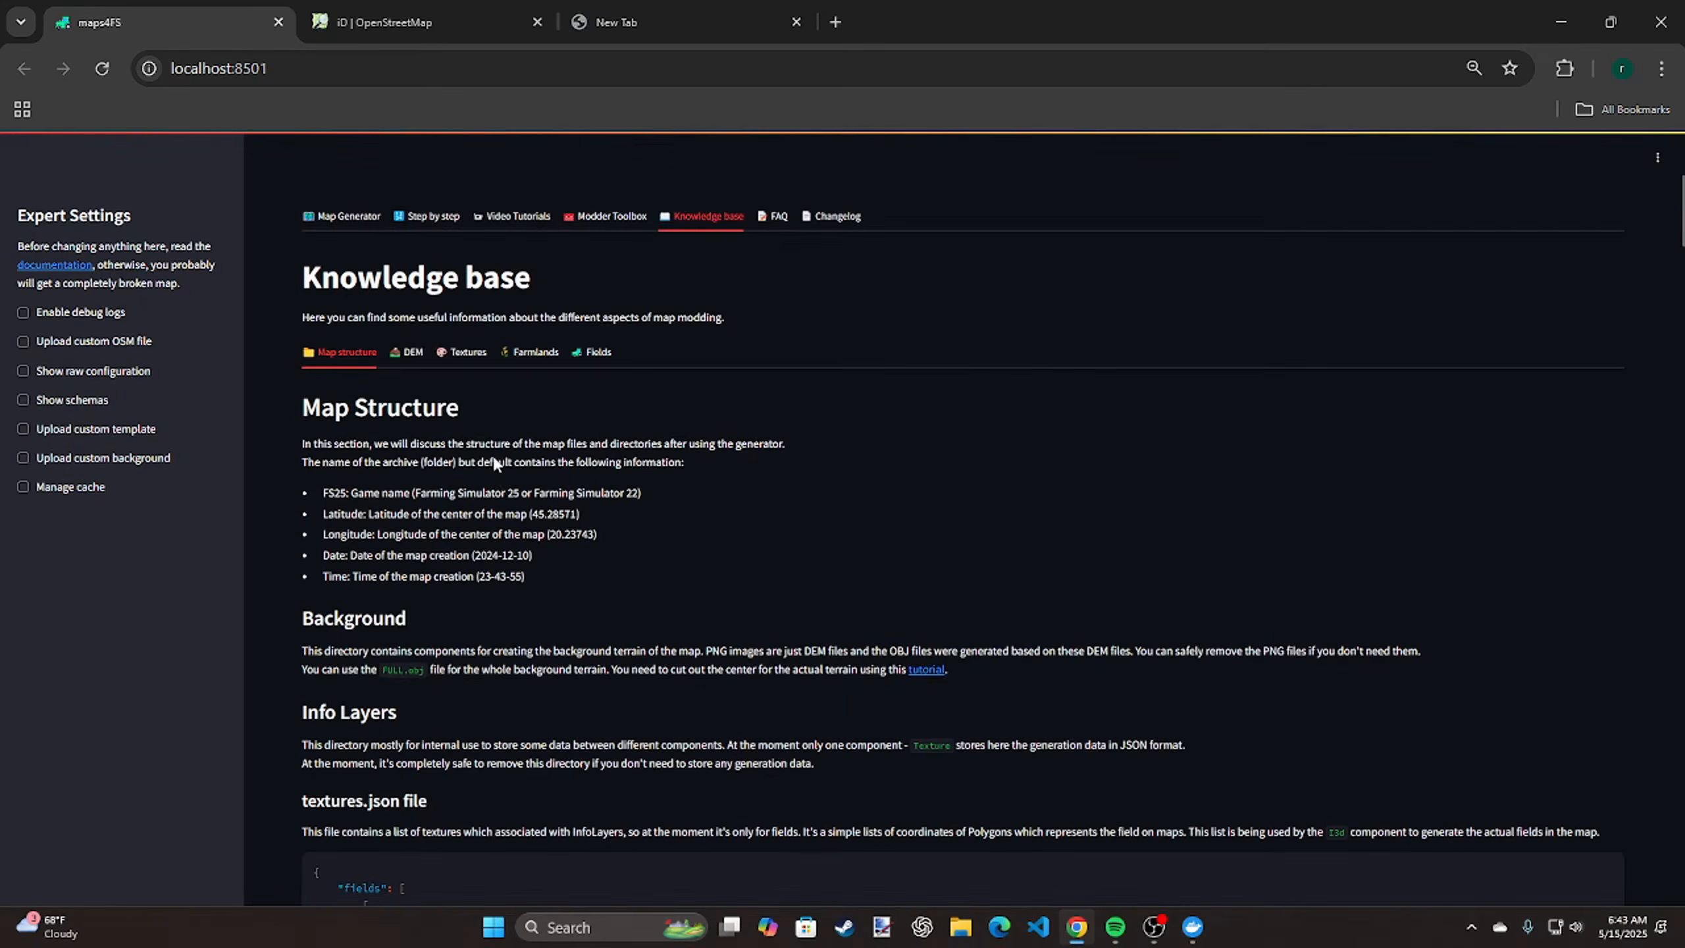
Look through the Knowledge base articles on DEM, Textures, Farmlands and Fields
left_click(414, 355)
left_click(464, 362)
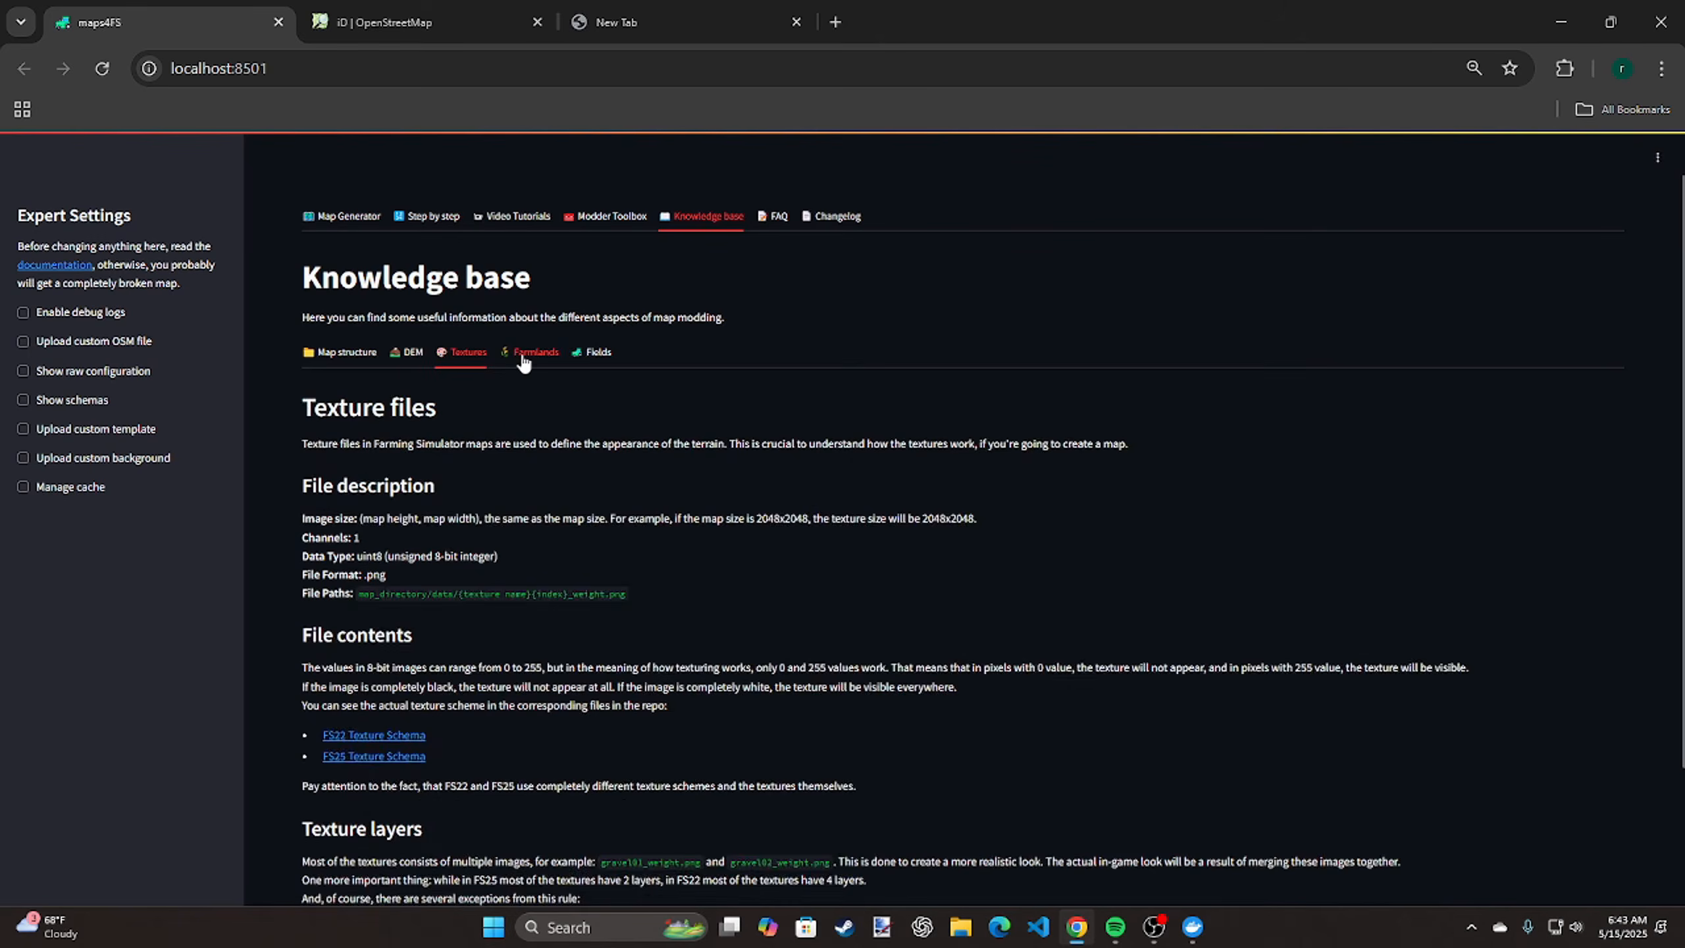
left_click(522, 359)
left_click(595, 356)
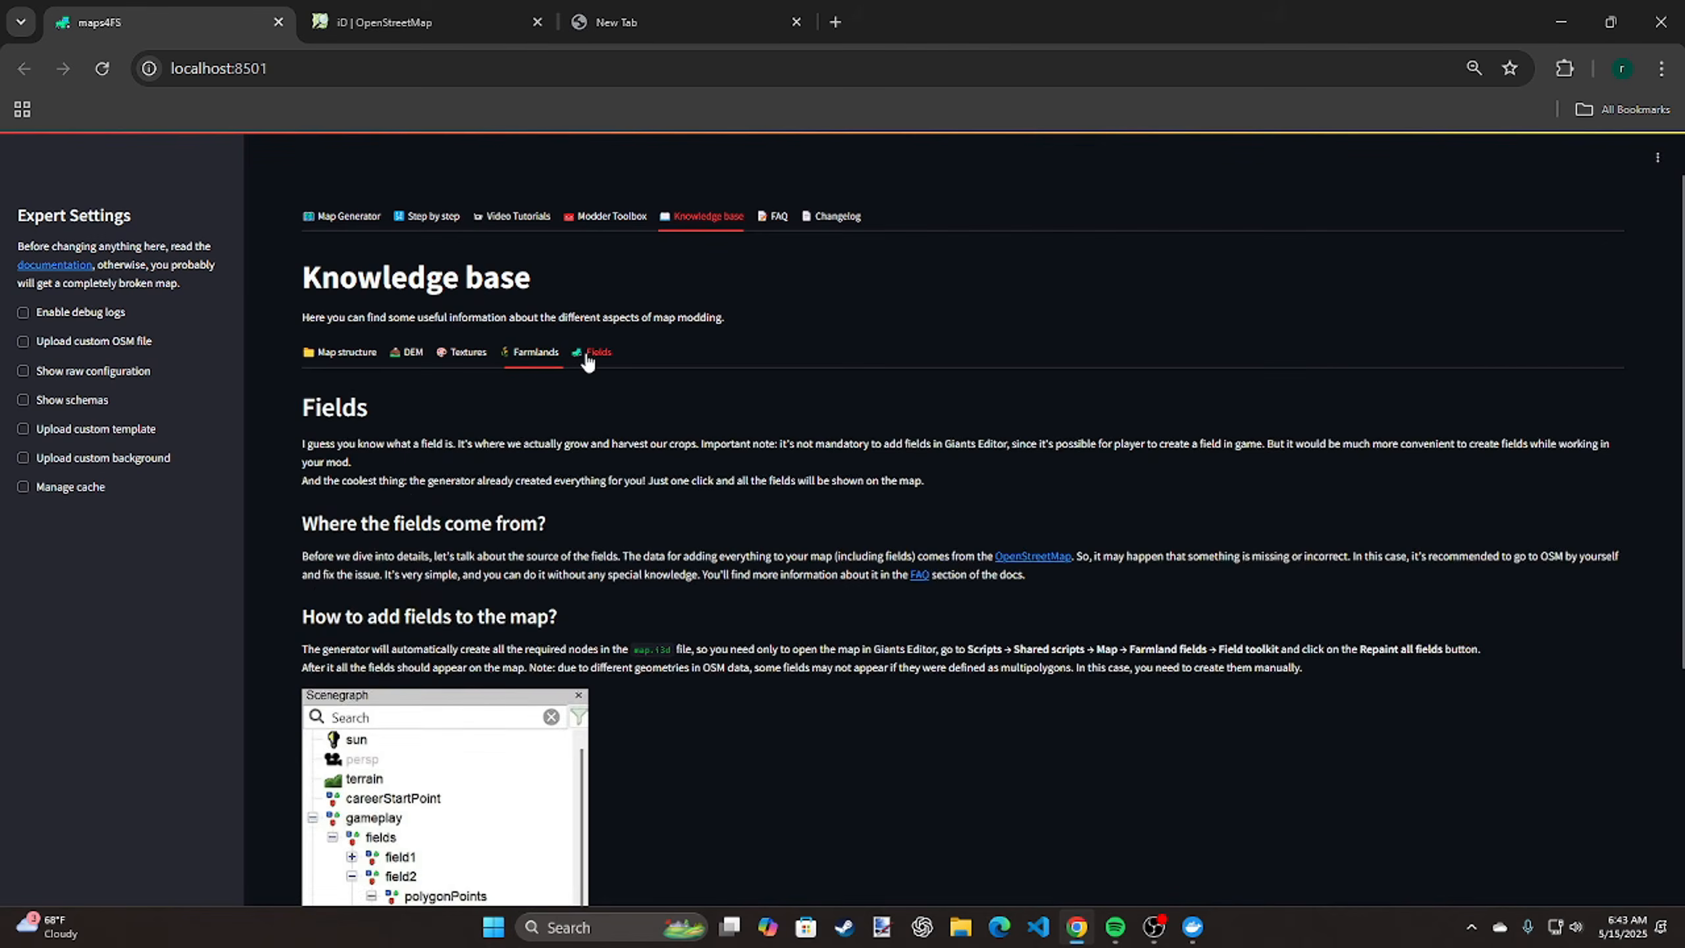
scroll(683, 299, "down", 2)
scroll(811, 246, "up", 2)
Look through the Frequently Asked Questions page and the Changelog of maps4FS
left_click(777, 220)
scroll(628, 331, "down", 20)
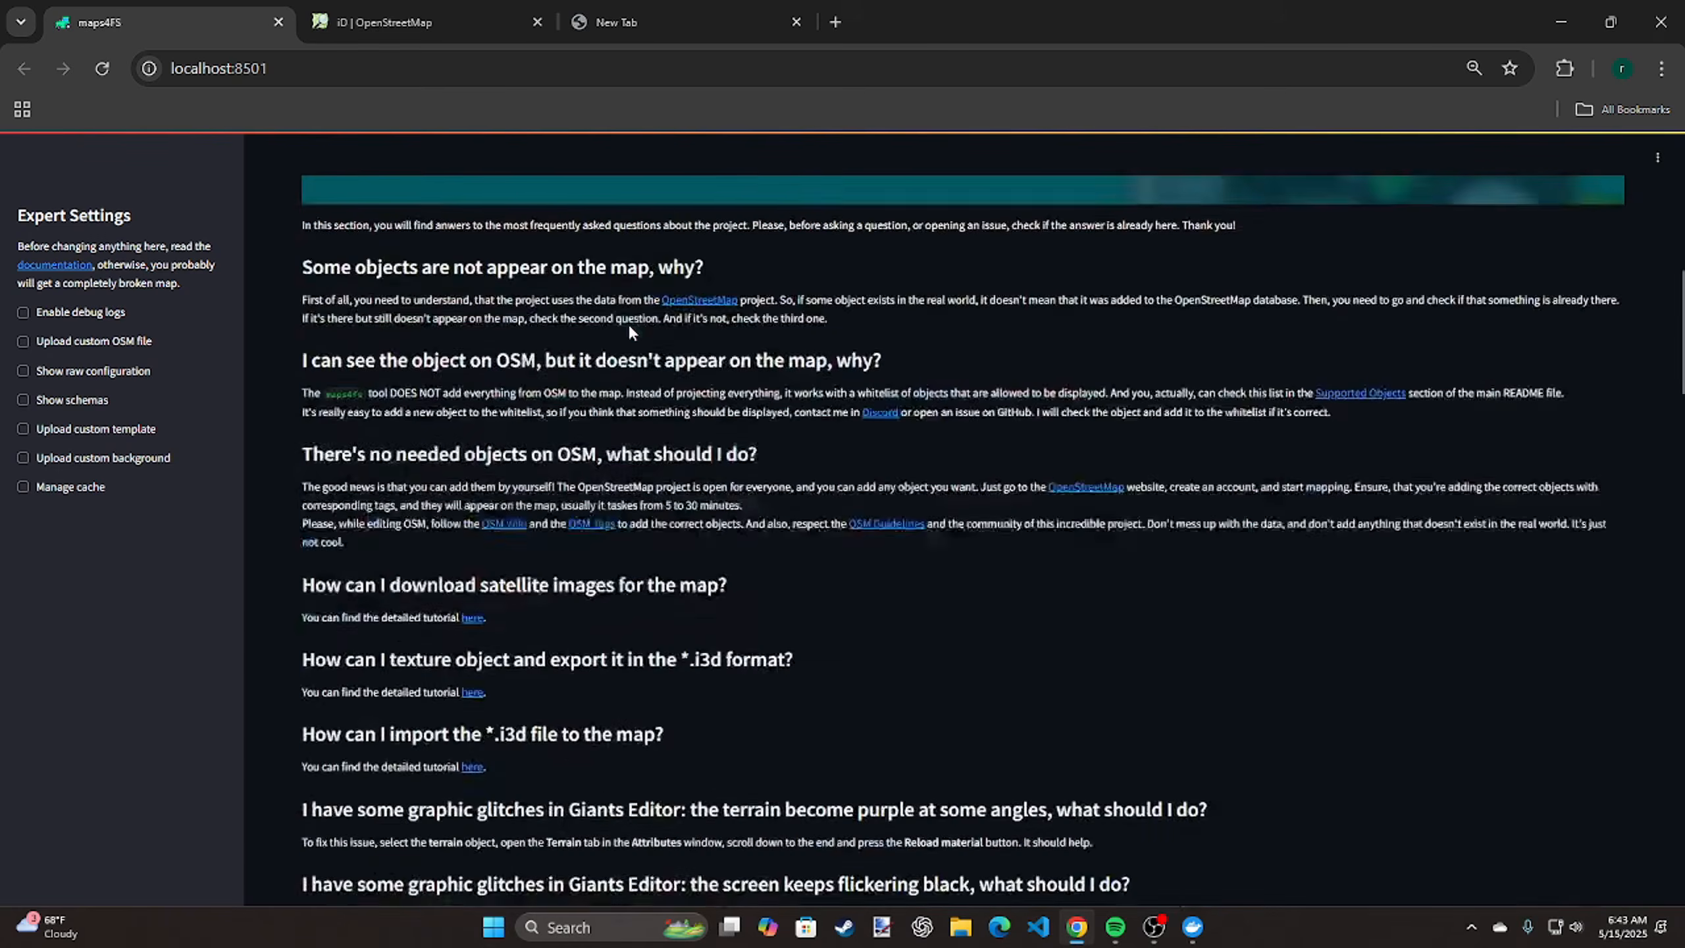
scroll(629, 323, "down", 10)
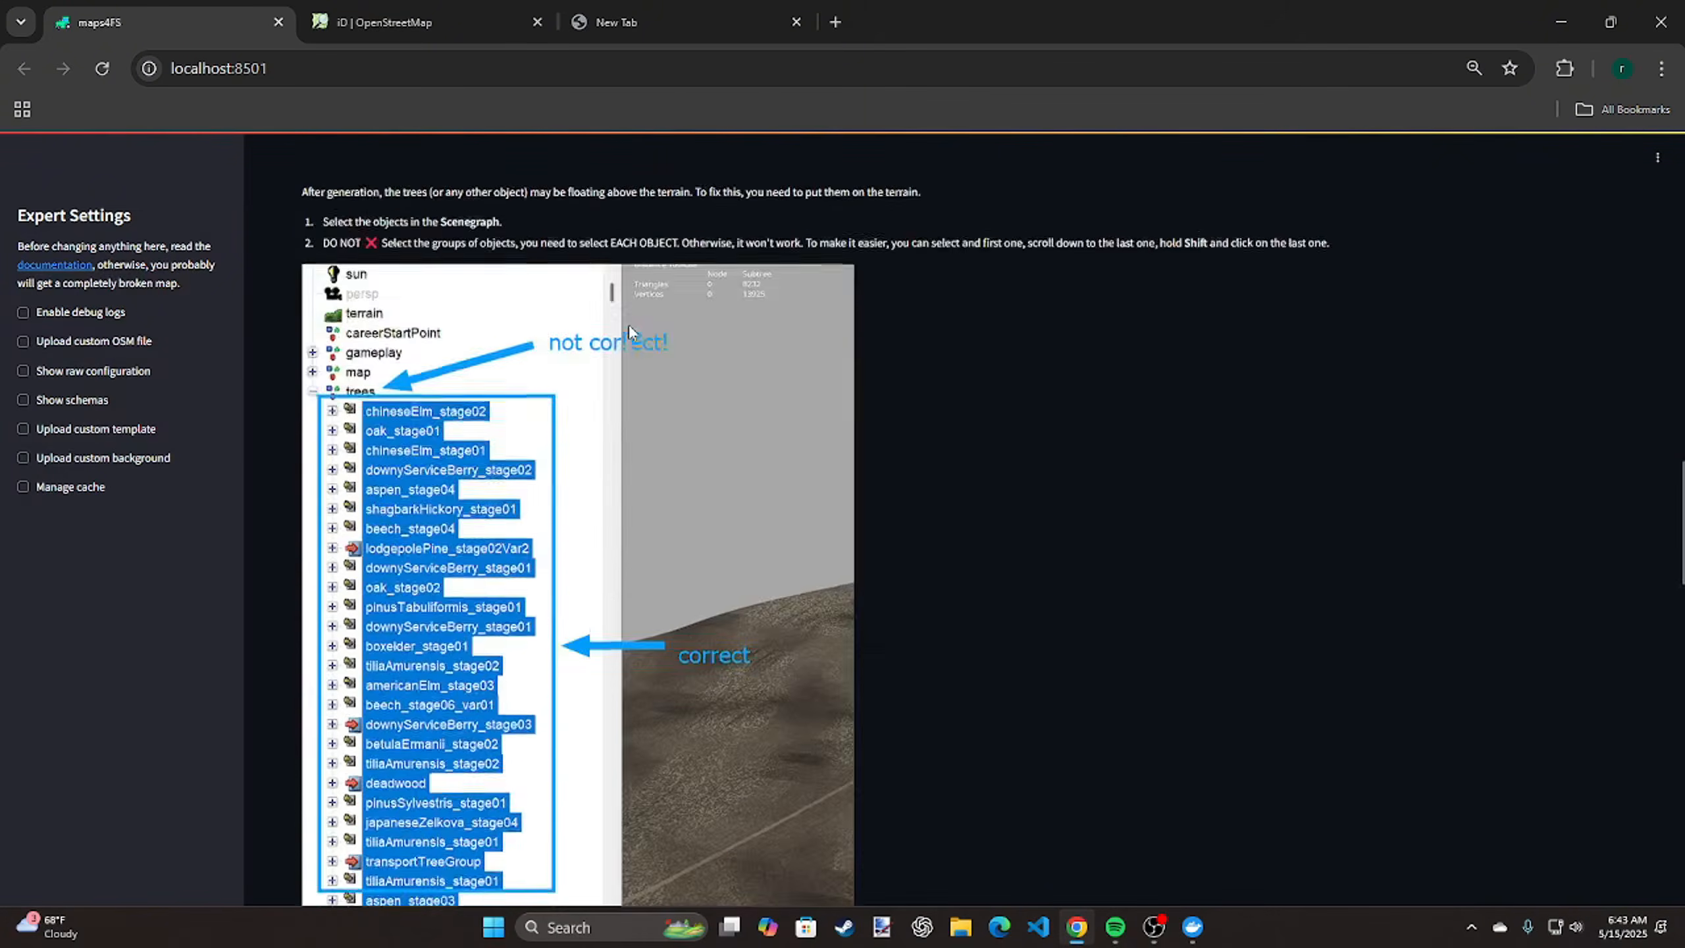
scroll(629, 323, "up", 6)
scroll(628, 324, "up", 20)
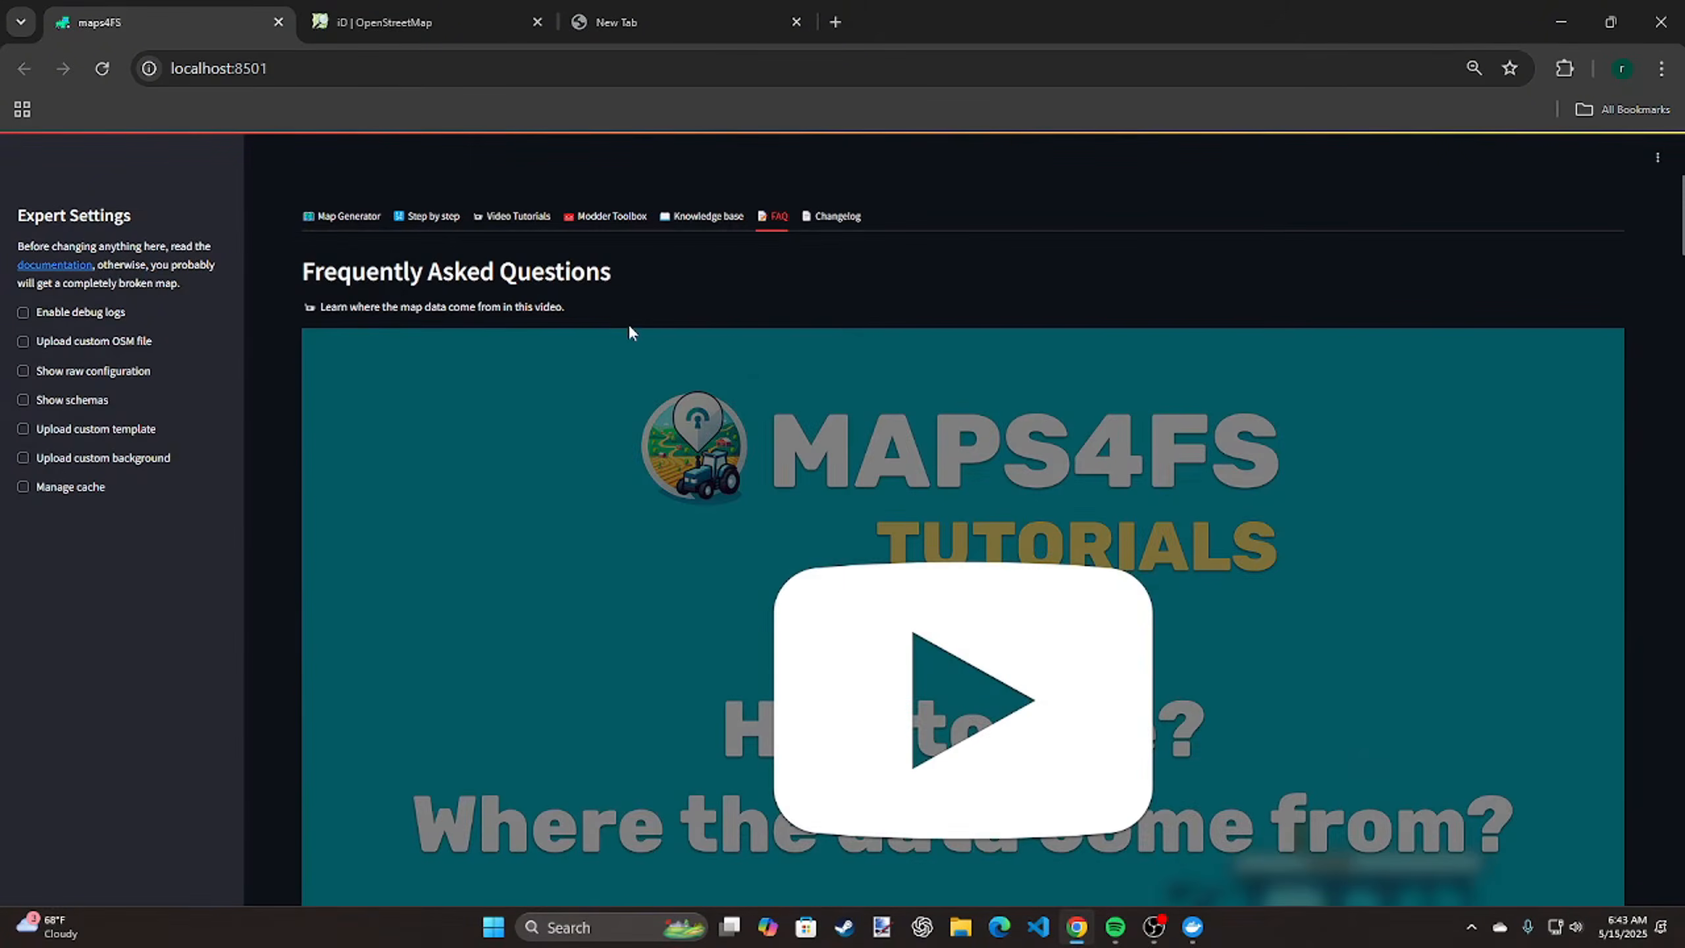
left_click(854, 216)
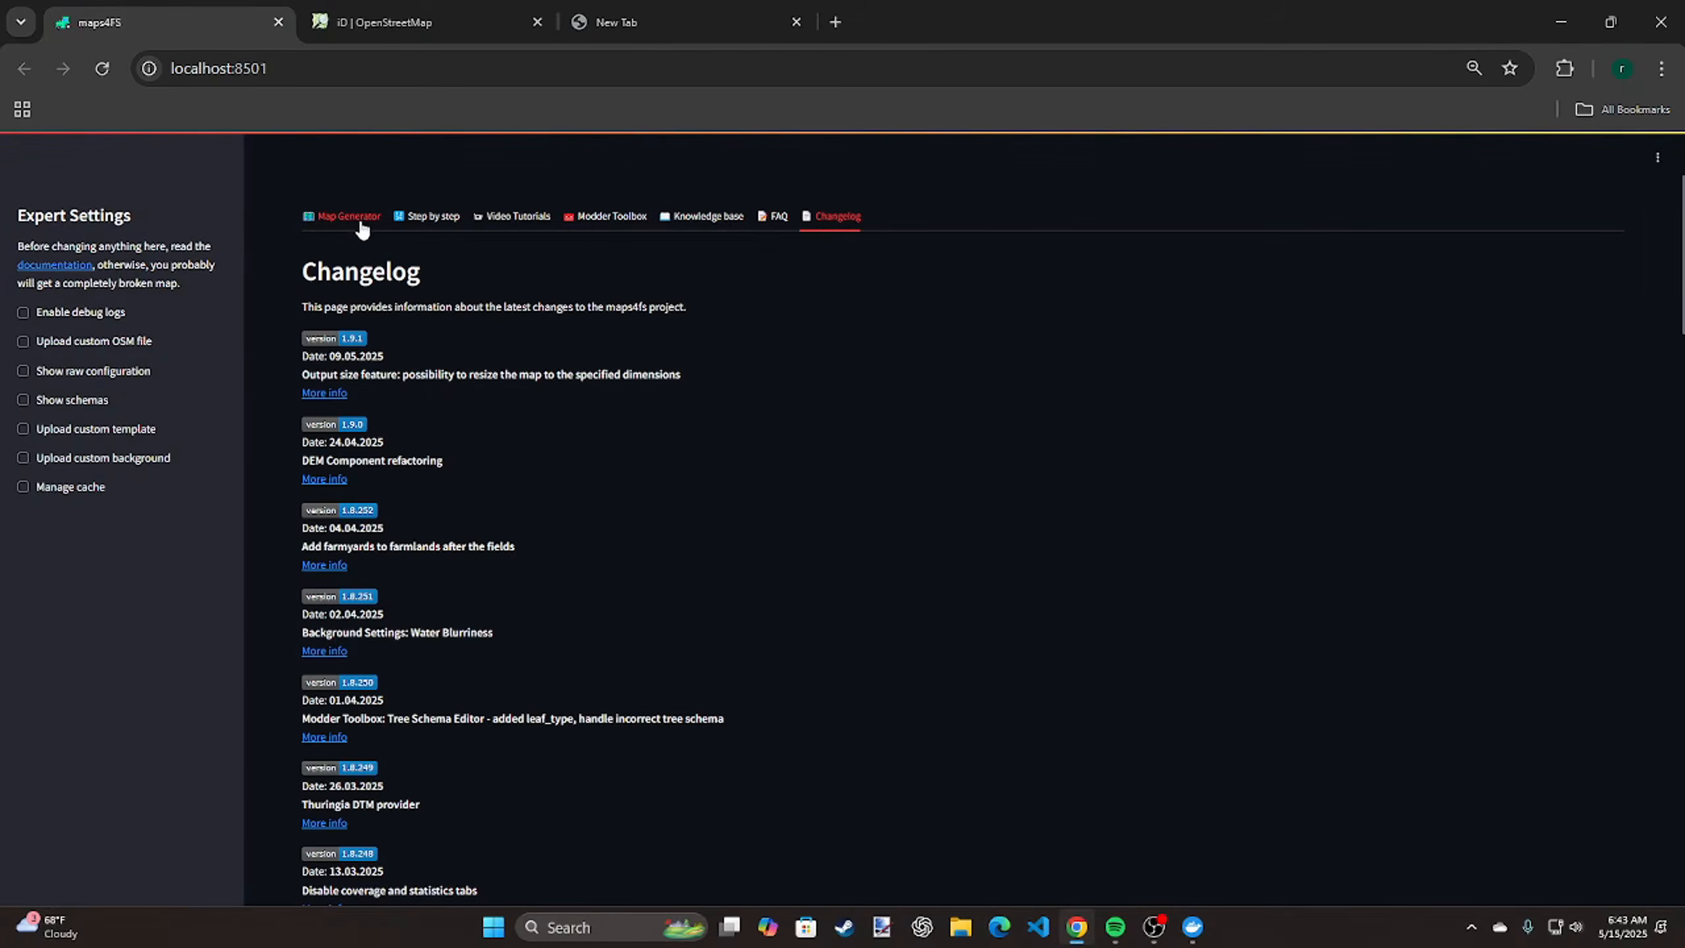
Return to the Map Generator and briefly enable the custom OSM file upload and raw configuration expert settings to view them, disabling each again
left_click(335, 217)
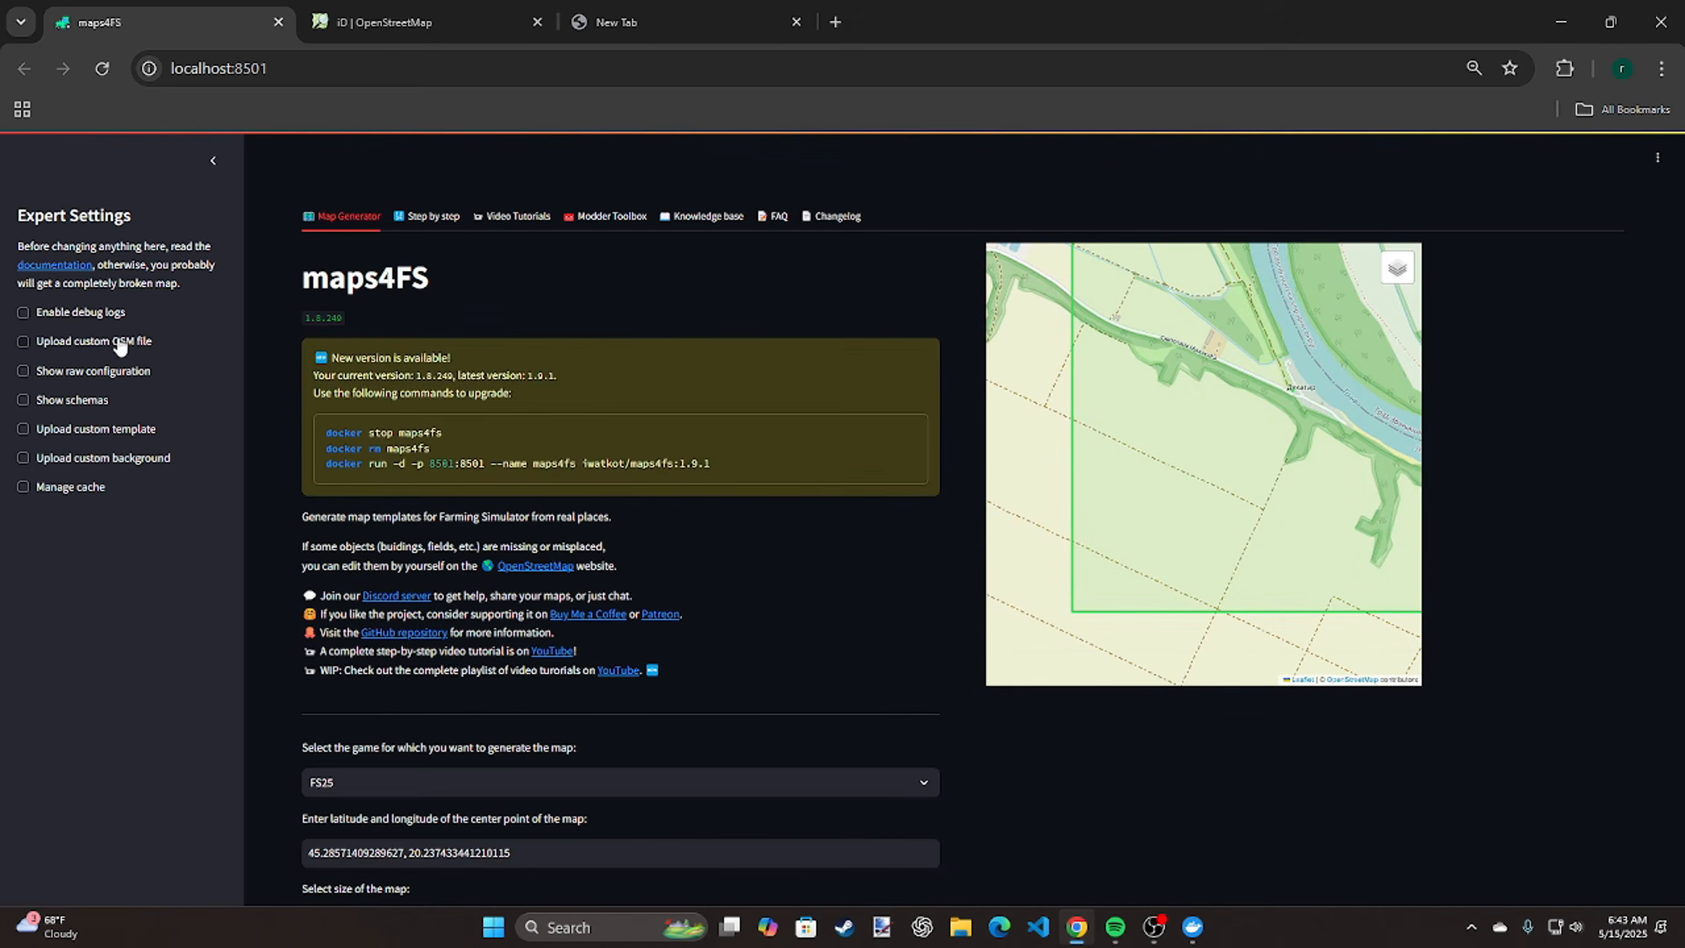
left_click(68, 345)
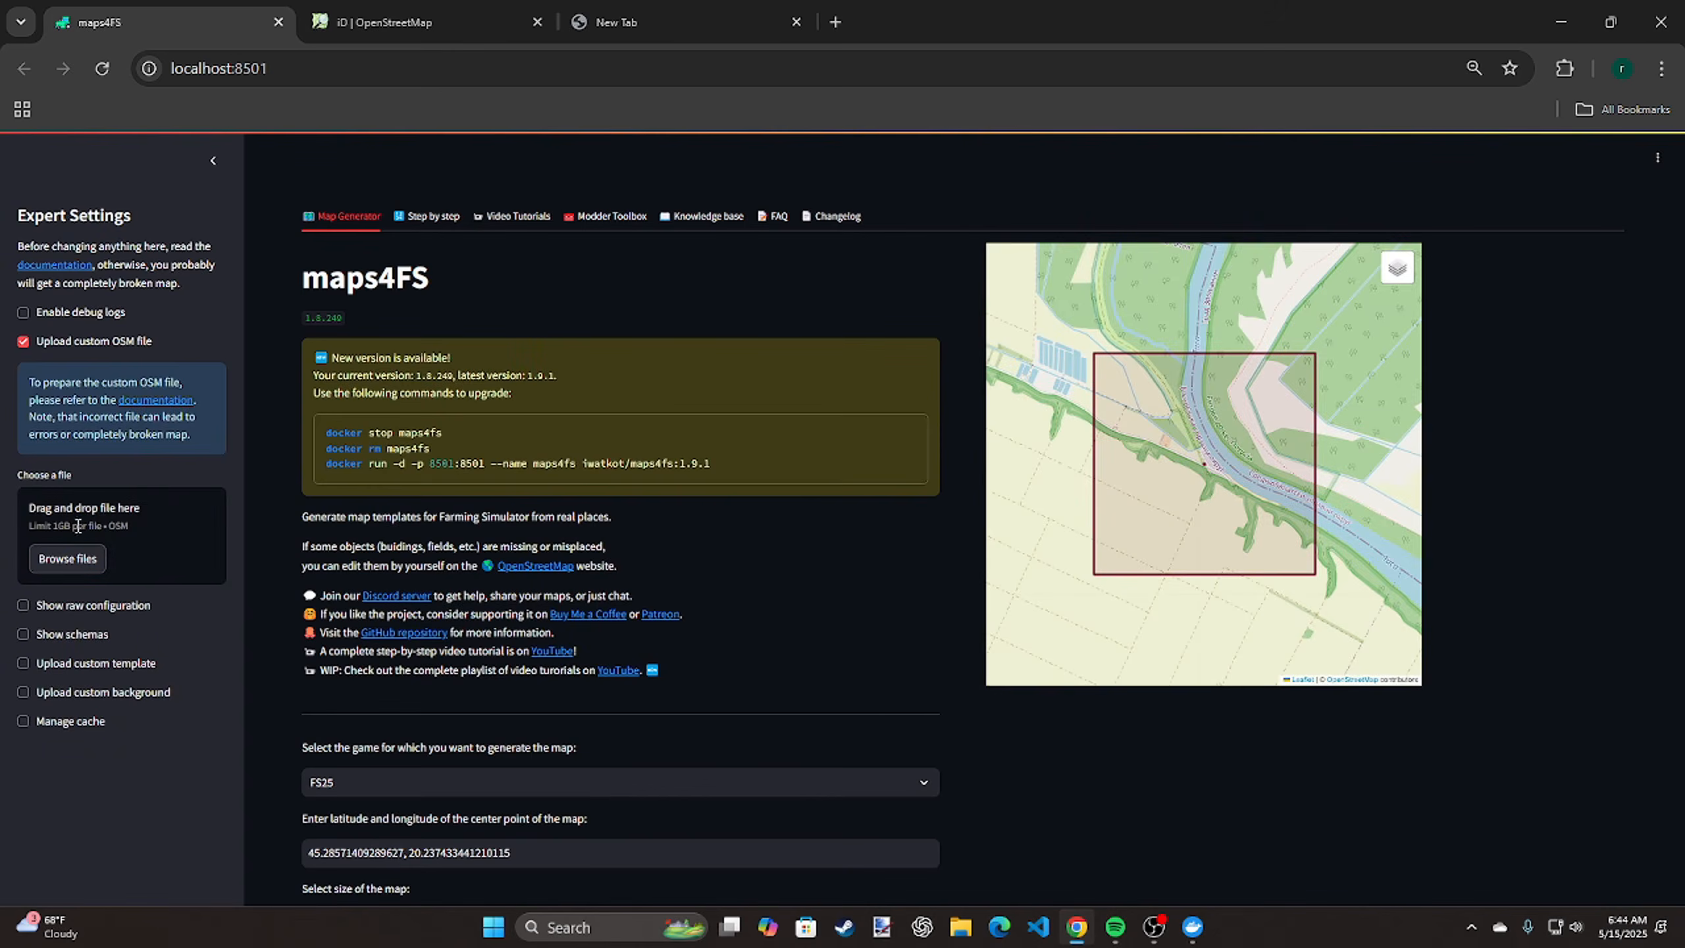
left_click(101, 341)
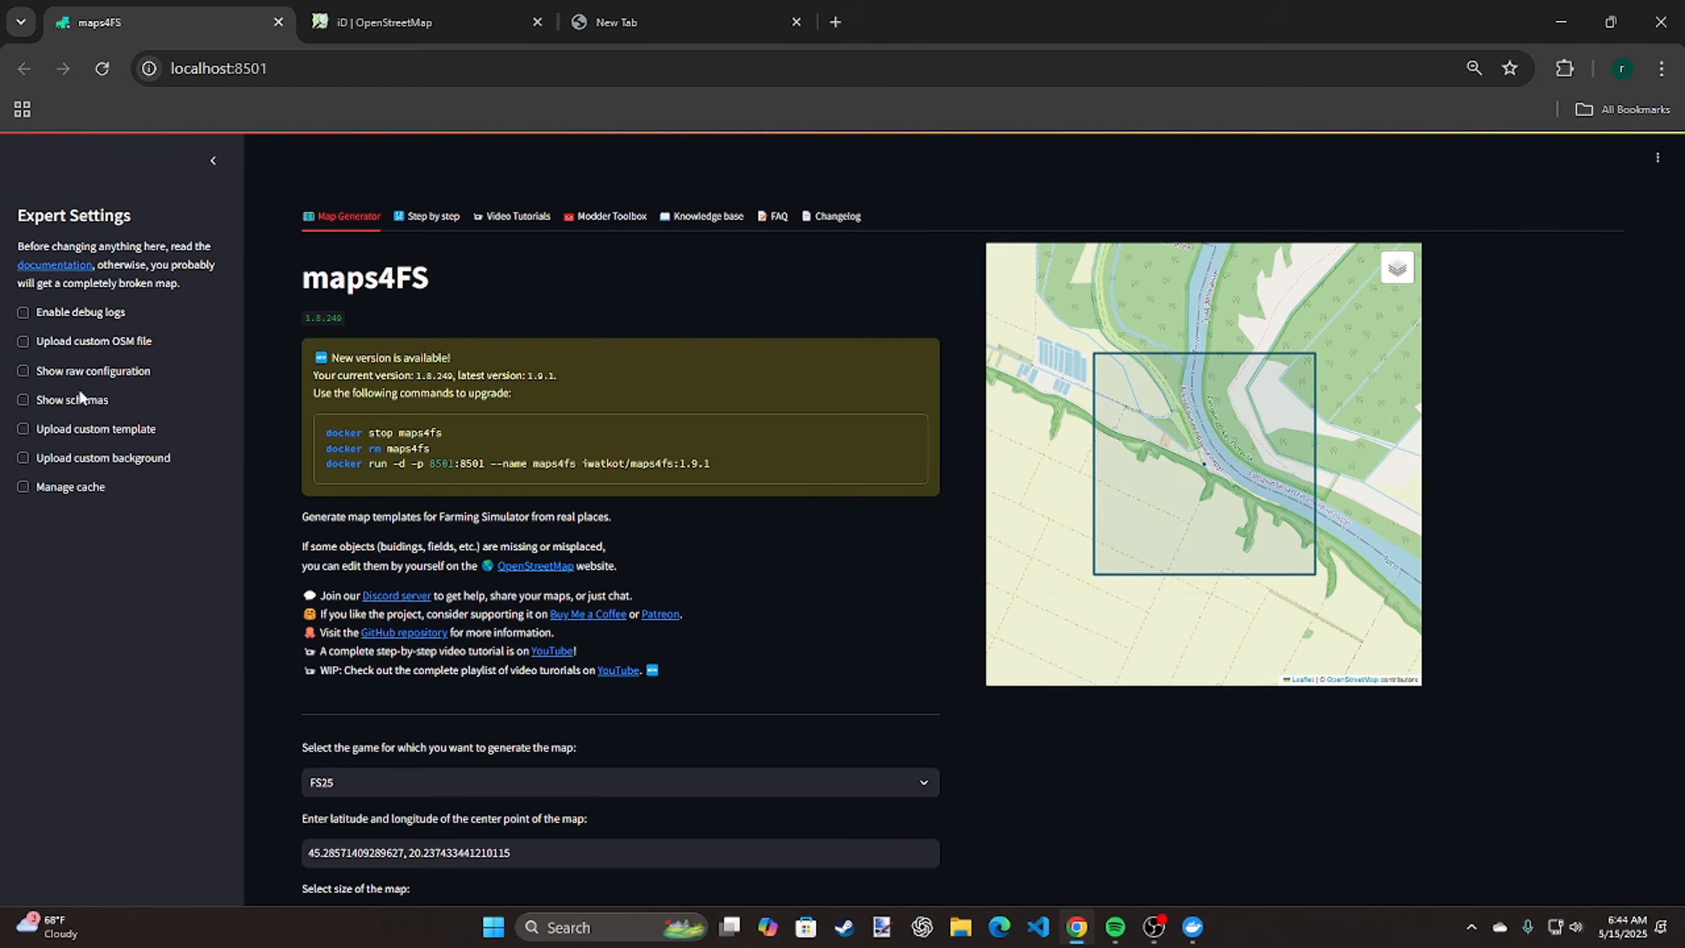
left_click(85, 373)
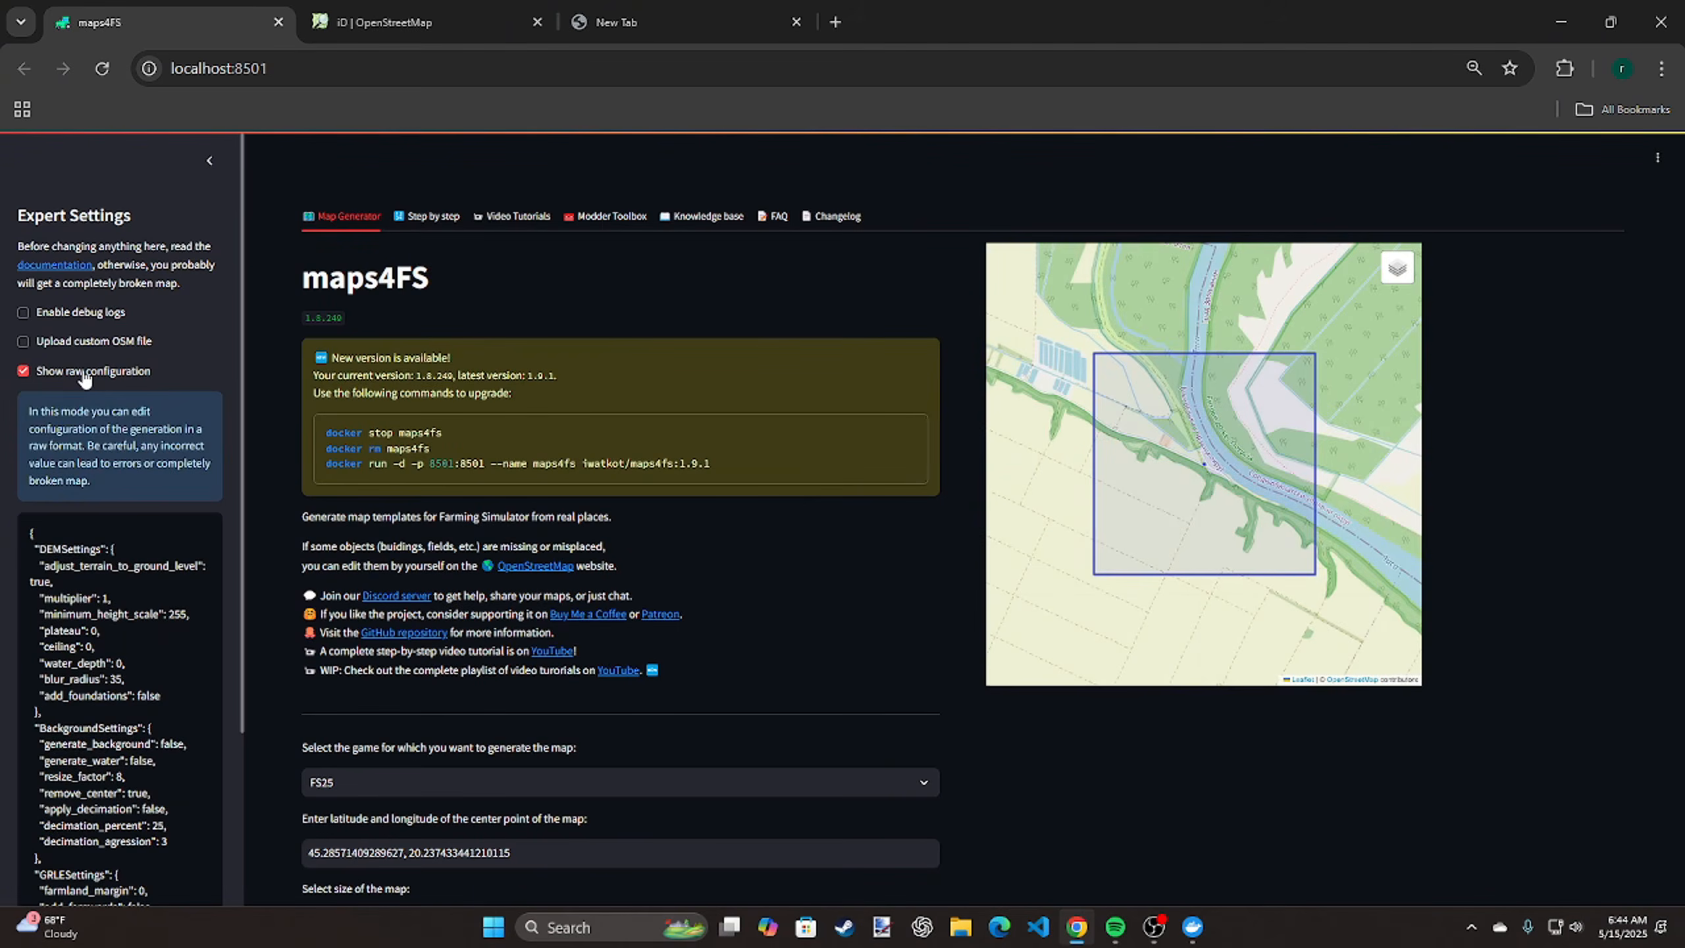
left_click(85, 375)
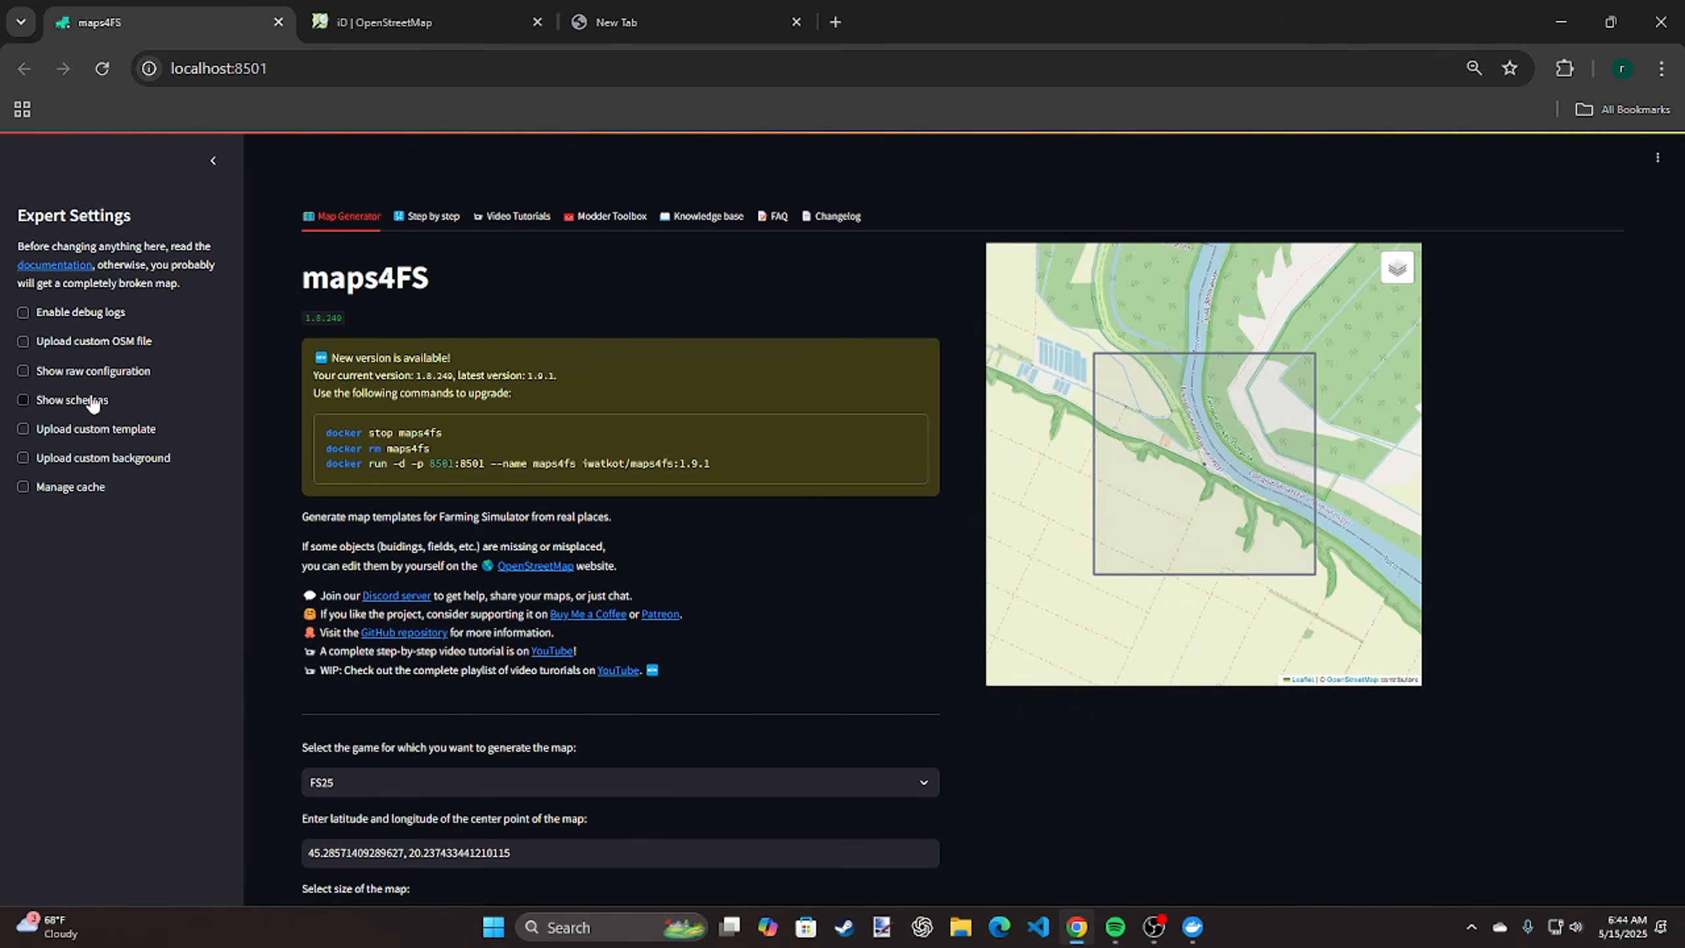
Enable Show schemas in the expert settings, look through the texture custom schema, and collapse it
left_click(92, 401)
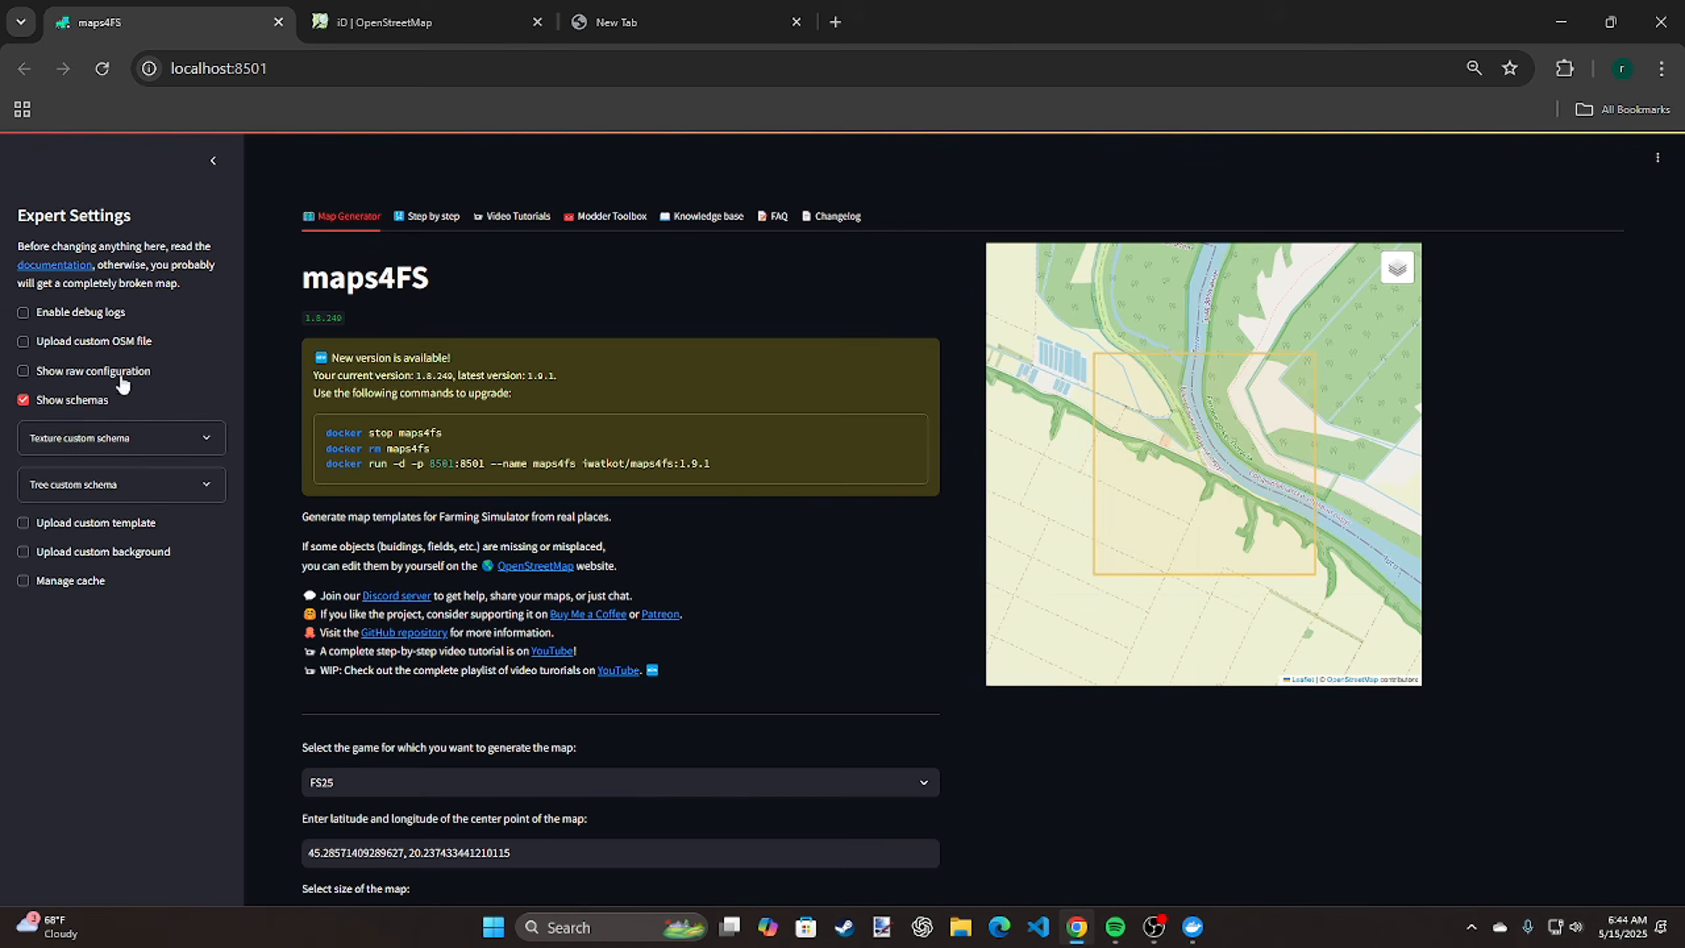
left_click(109, 438)
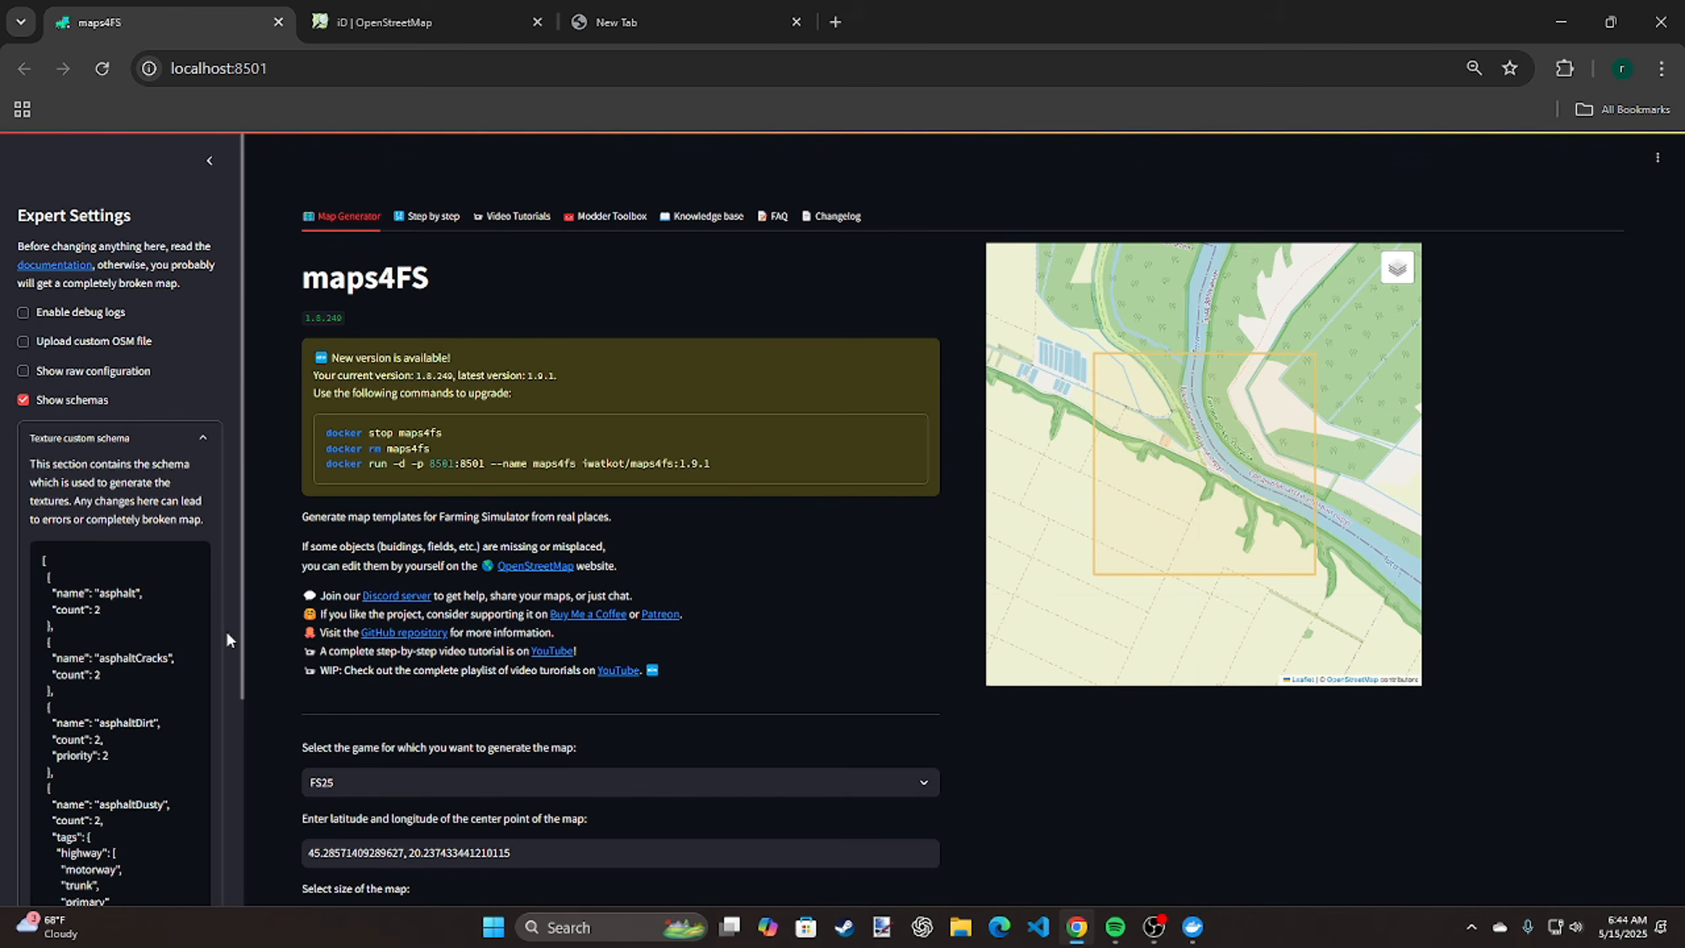
scroll(227, 632, "down", 3)
left_click(171, 621)
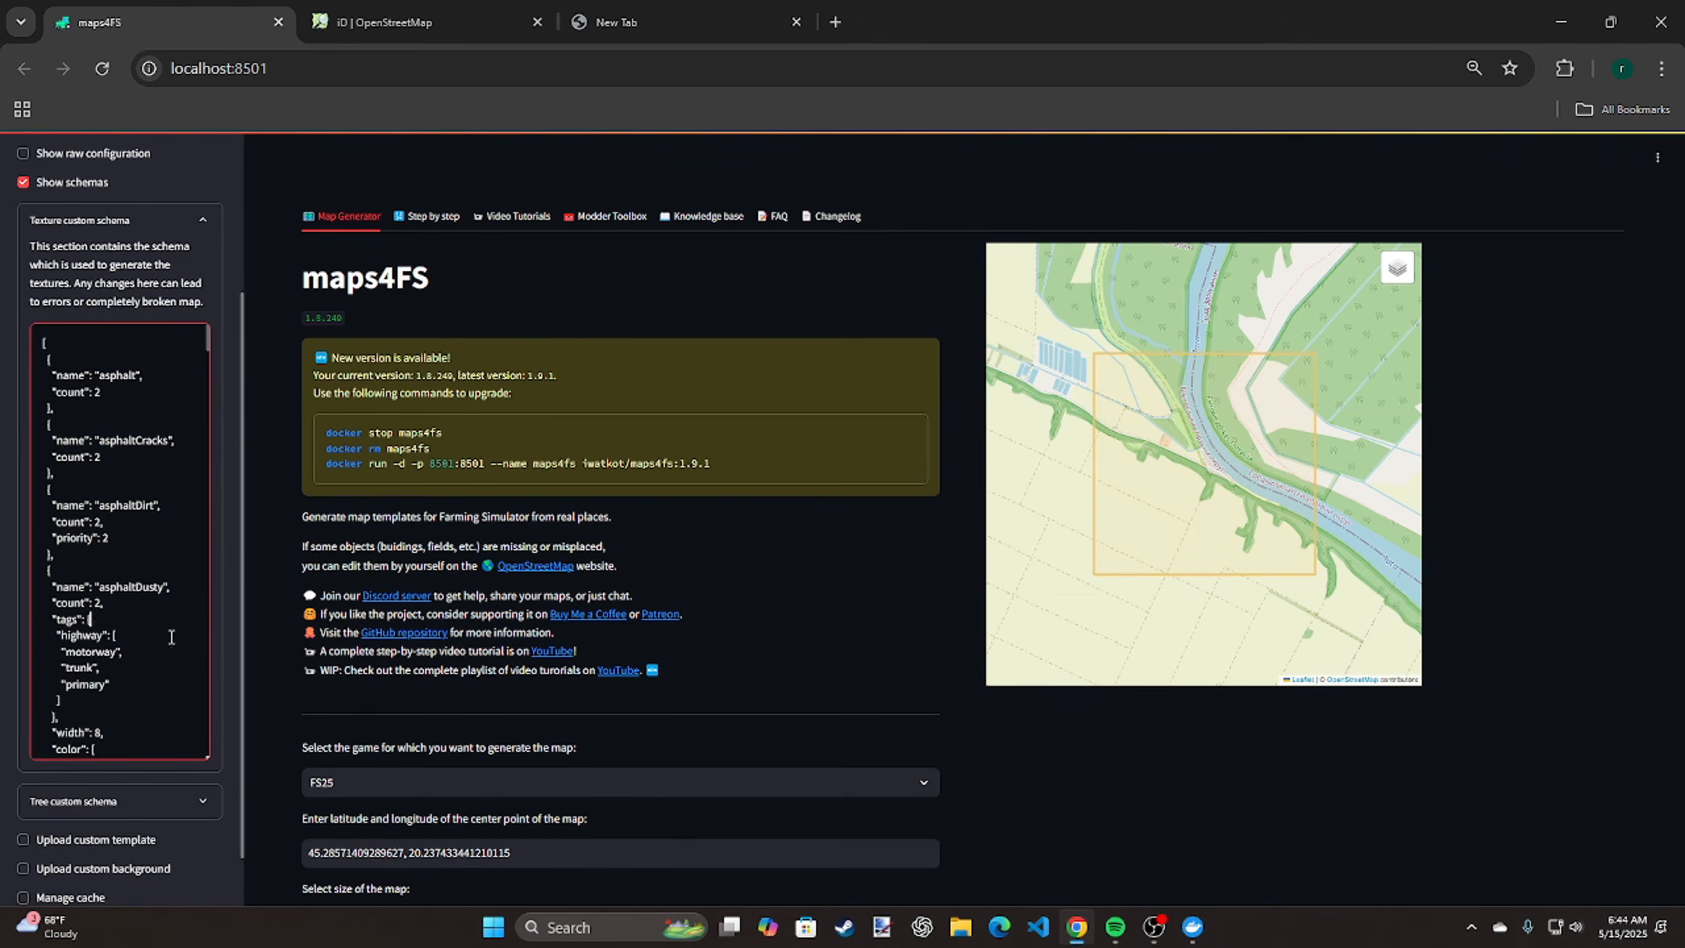
left_click(154, 230)
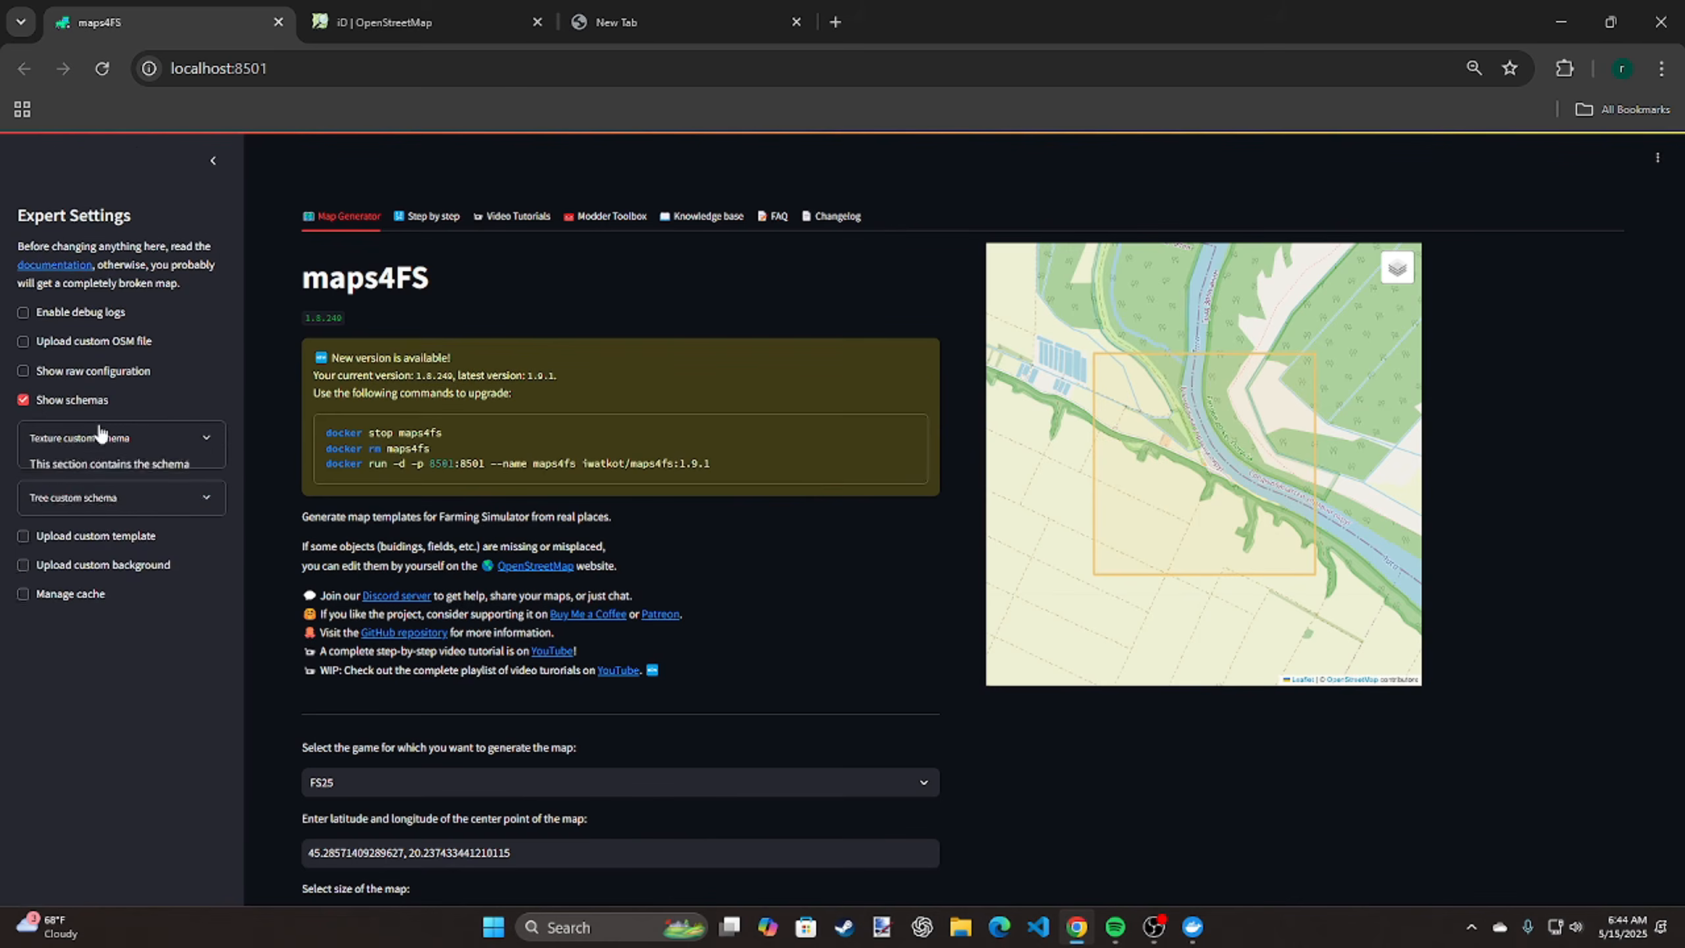
Expand the tree custom schema, look through its tree entries, and collapse it
left_click(88, 485)
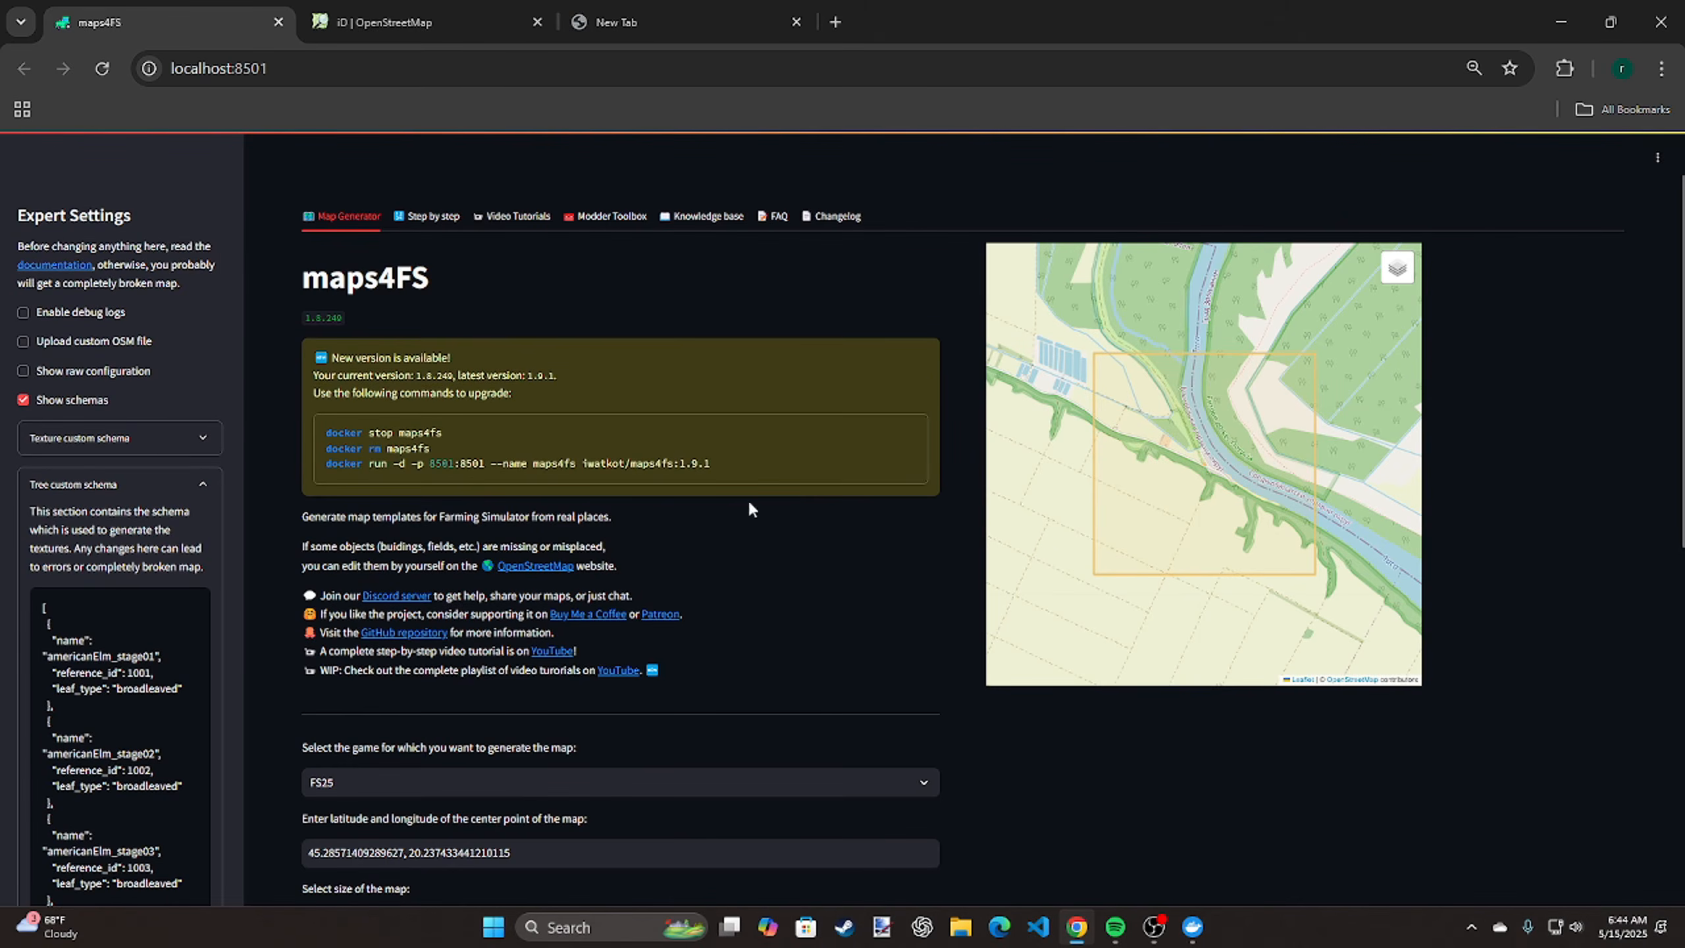
scroll(109, 620, "down", 1)
scroll(109, 621, "down", 8)
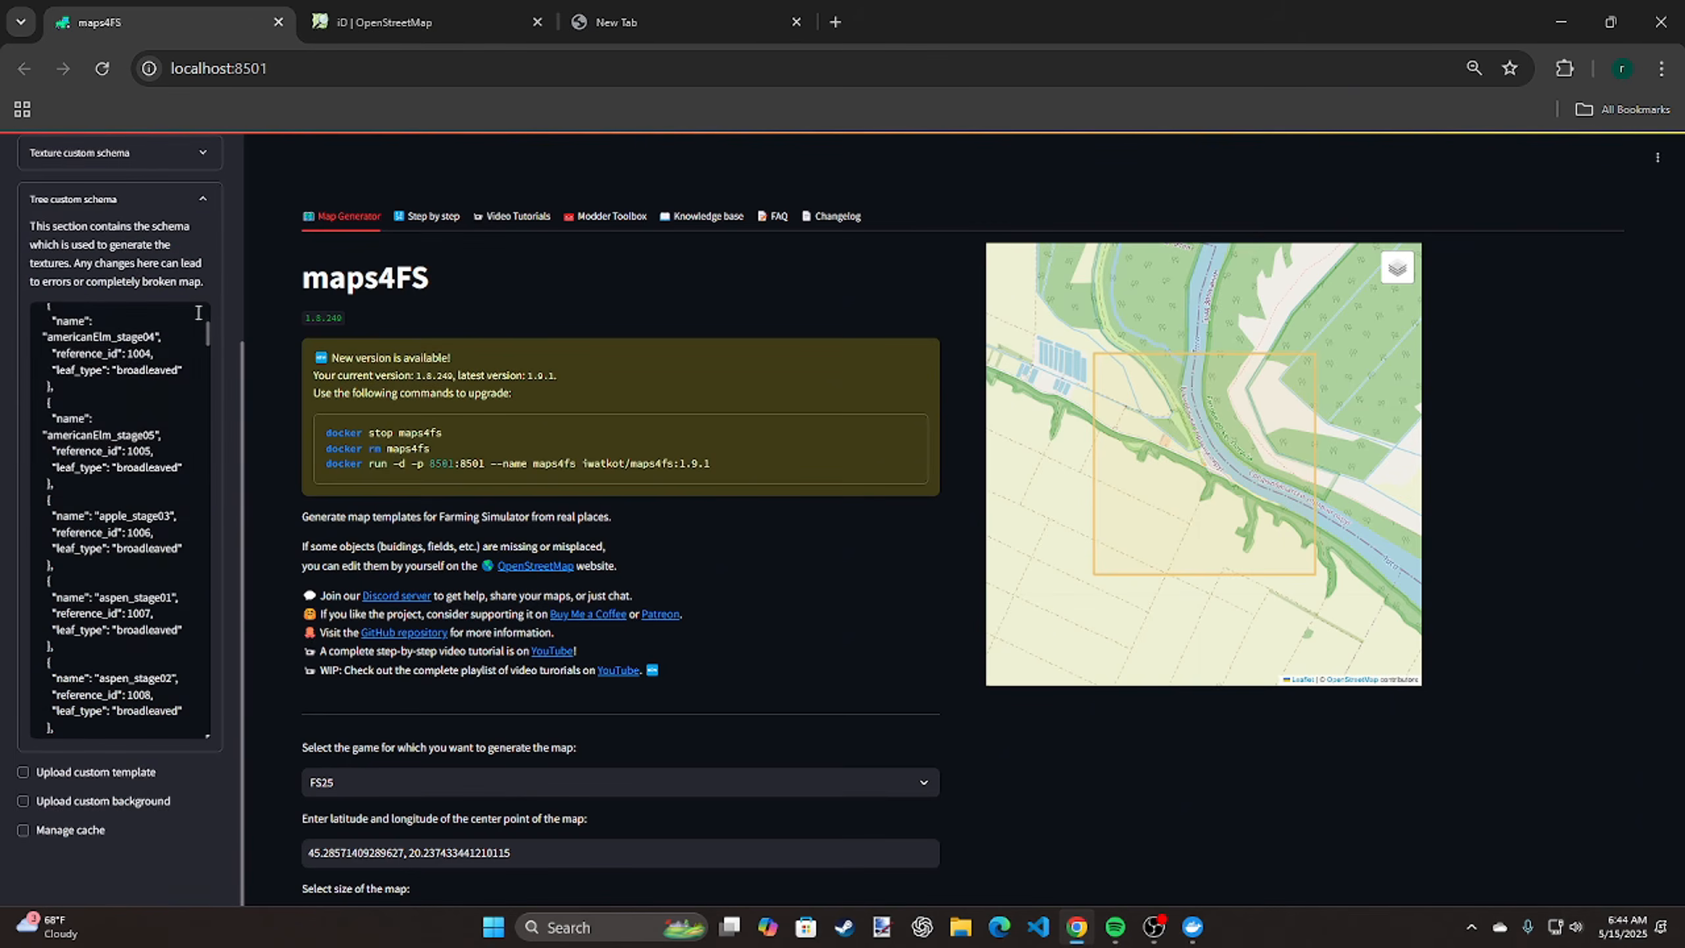
left_click(186, 200)
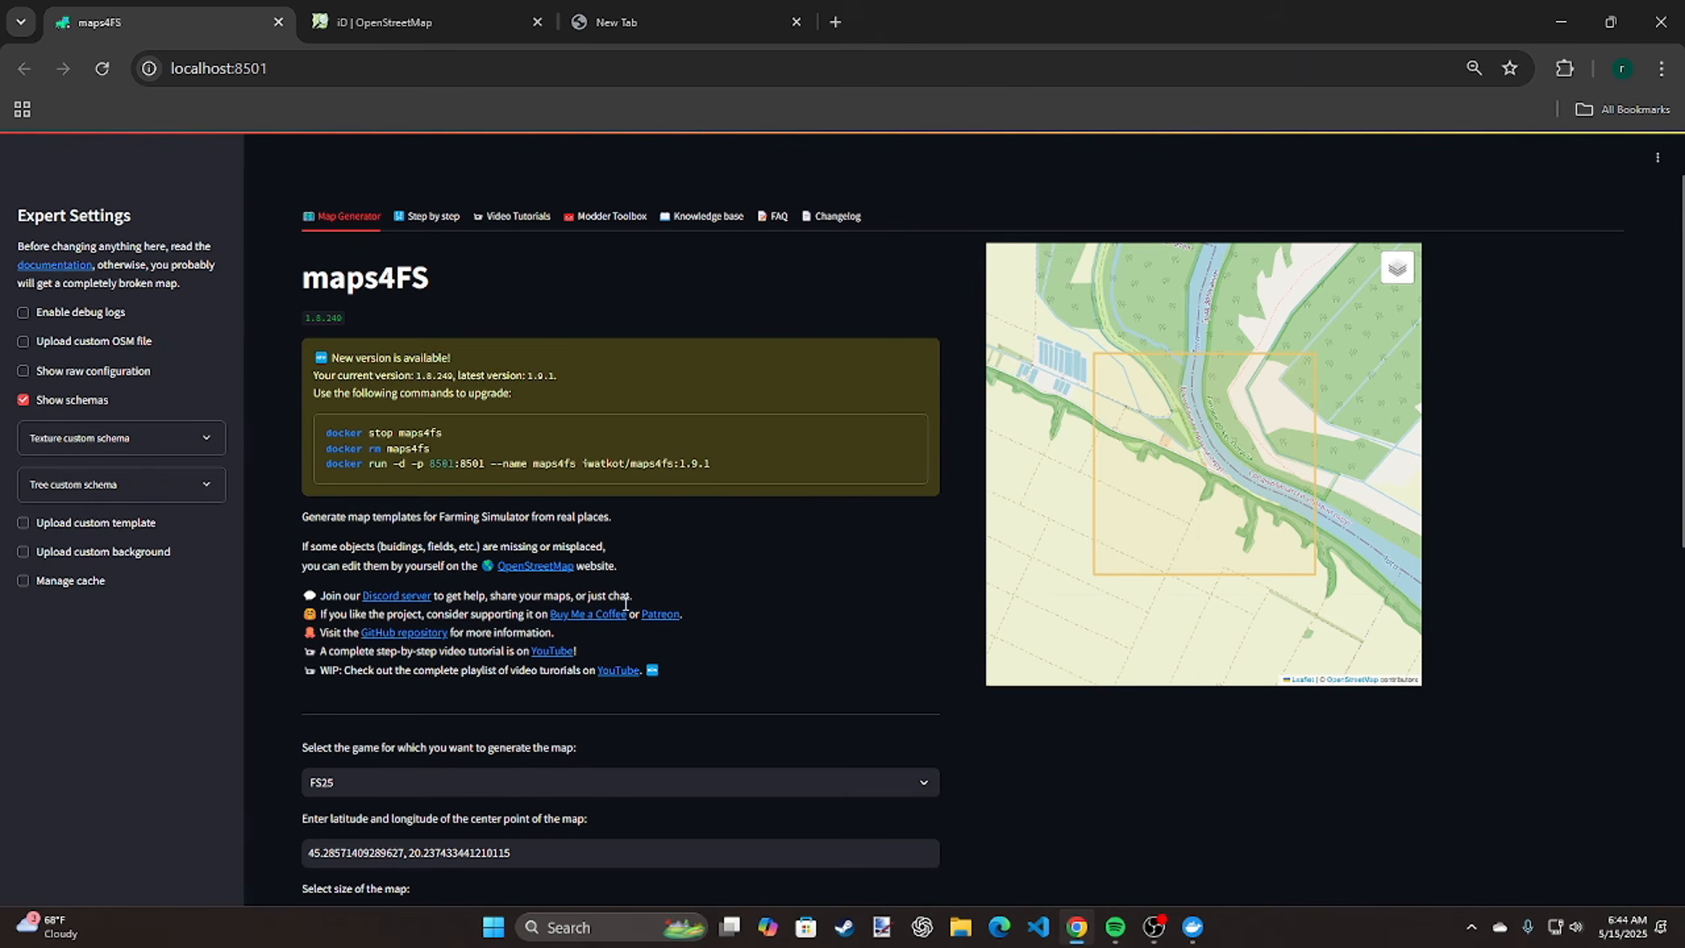
Check the DTM providers offered for the default map location, view the empty browser tab, and return to maps4FS
scroll(695, 555, "down", 5)
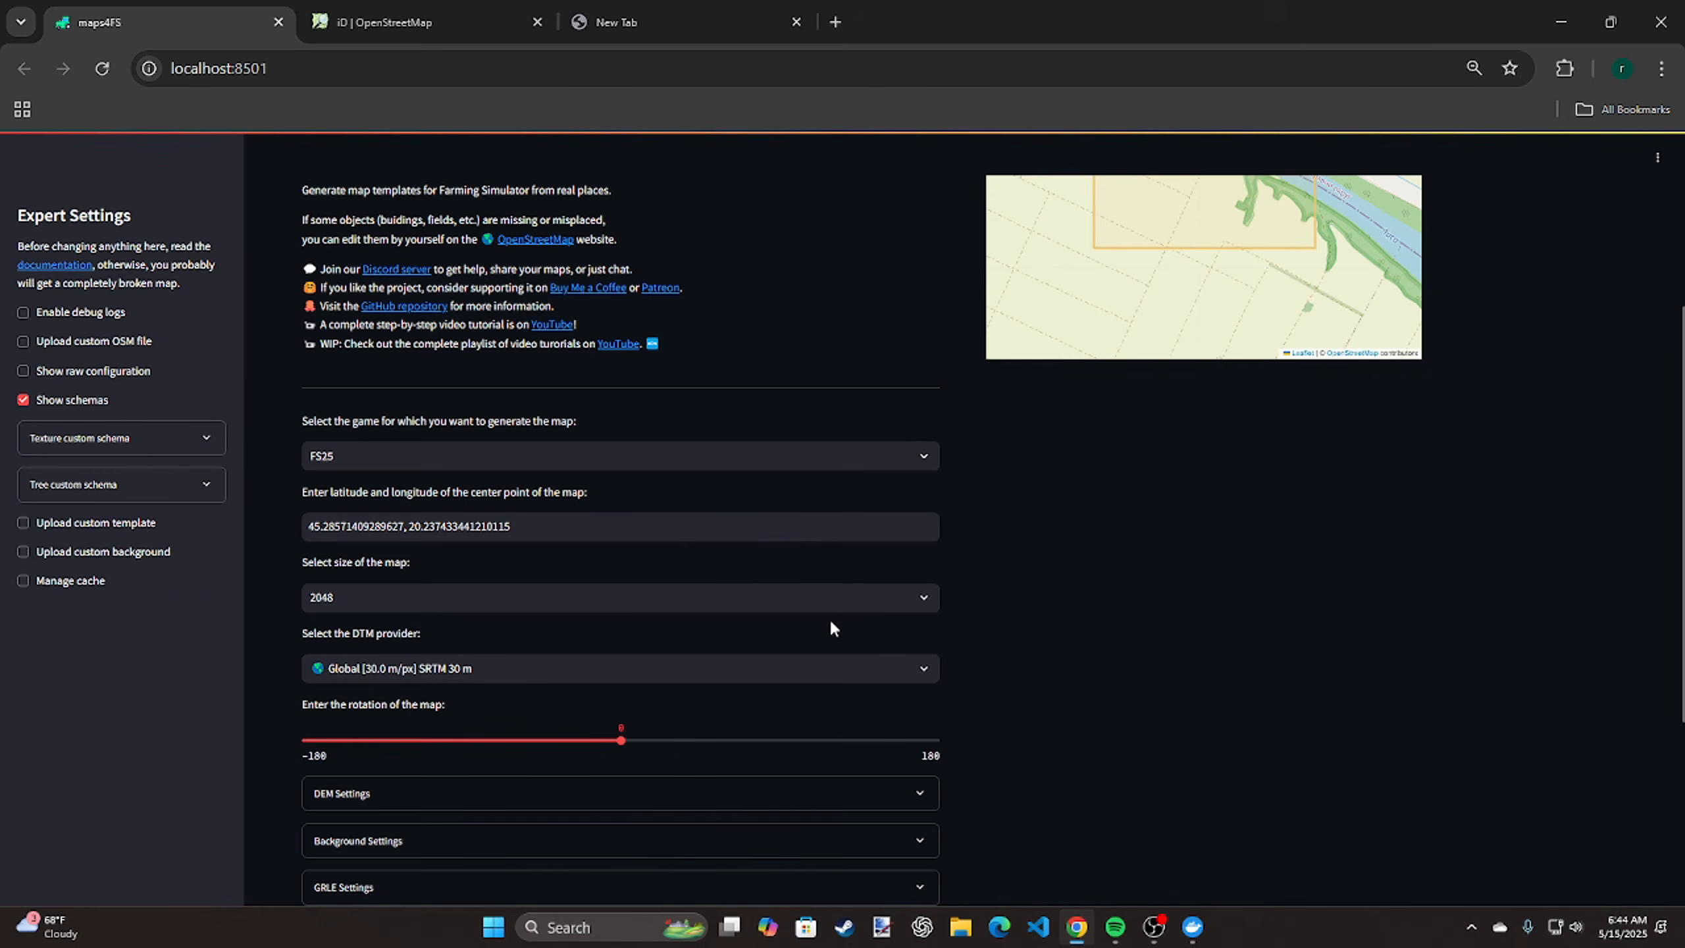
left_click(733, 666)
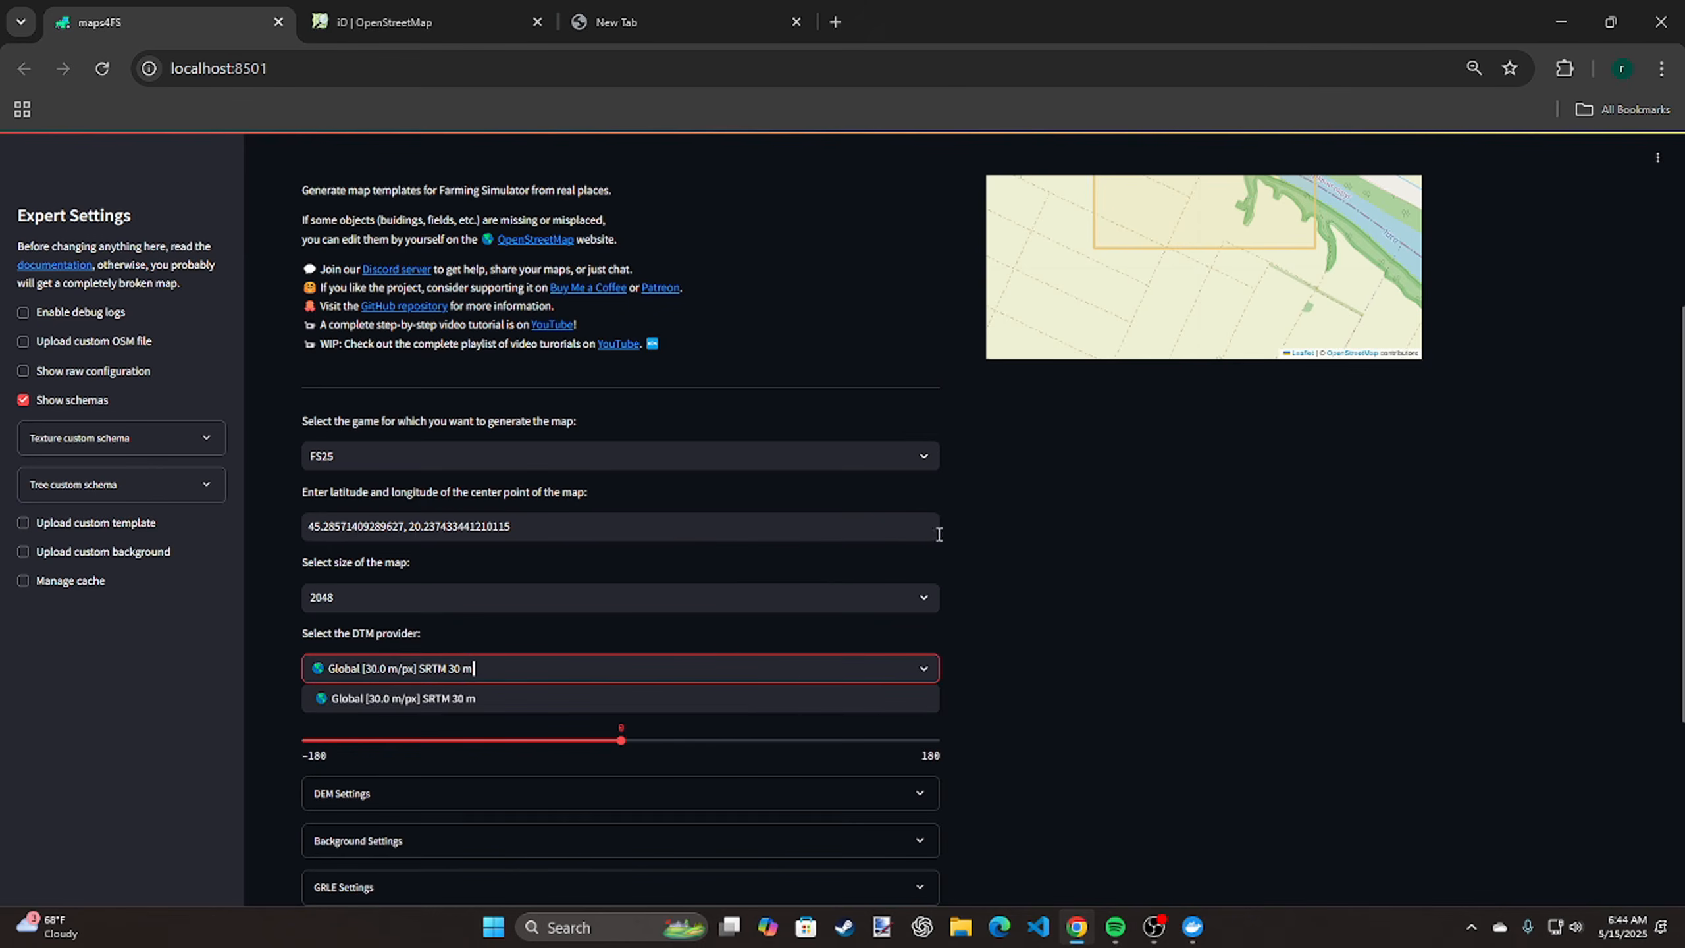
left_click(1051, 541)
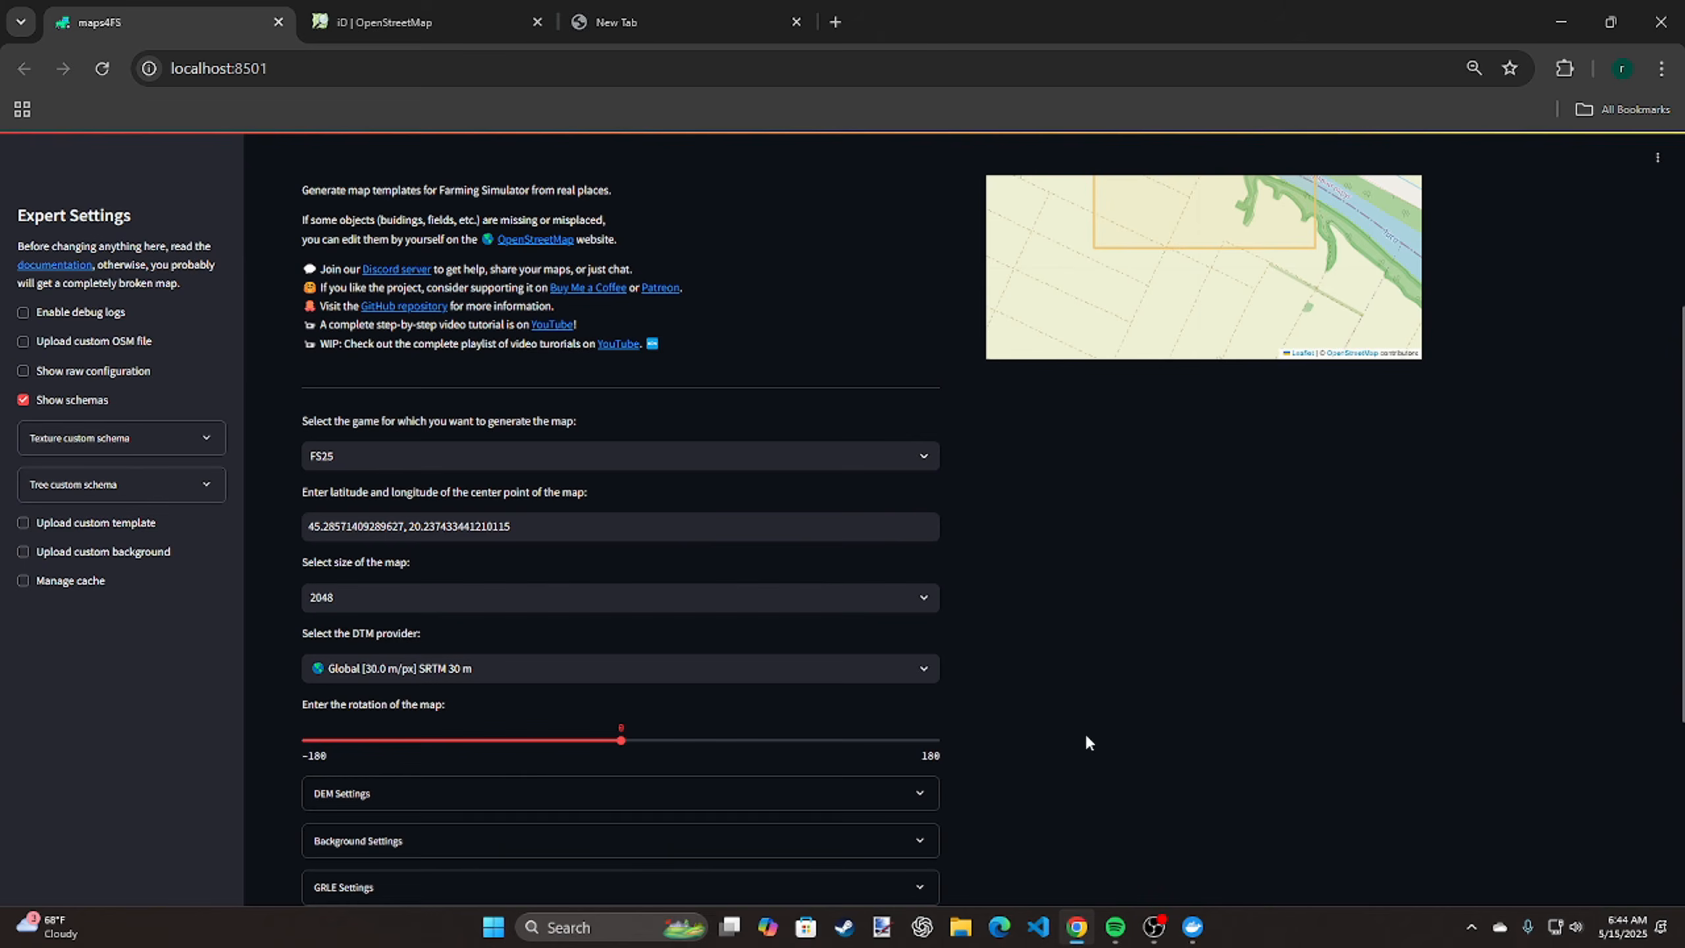
left_click(629, 25)
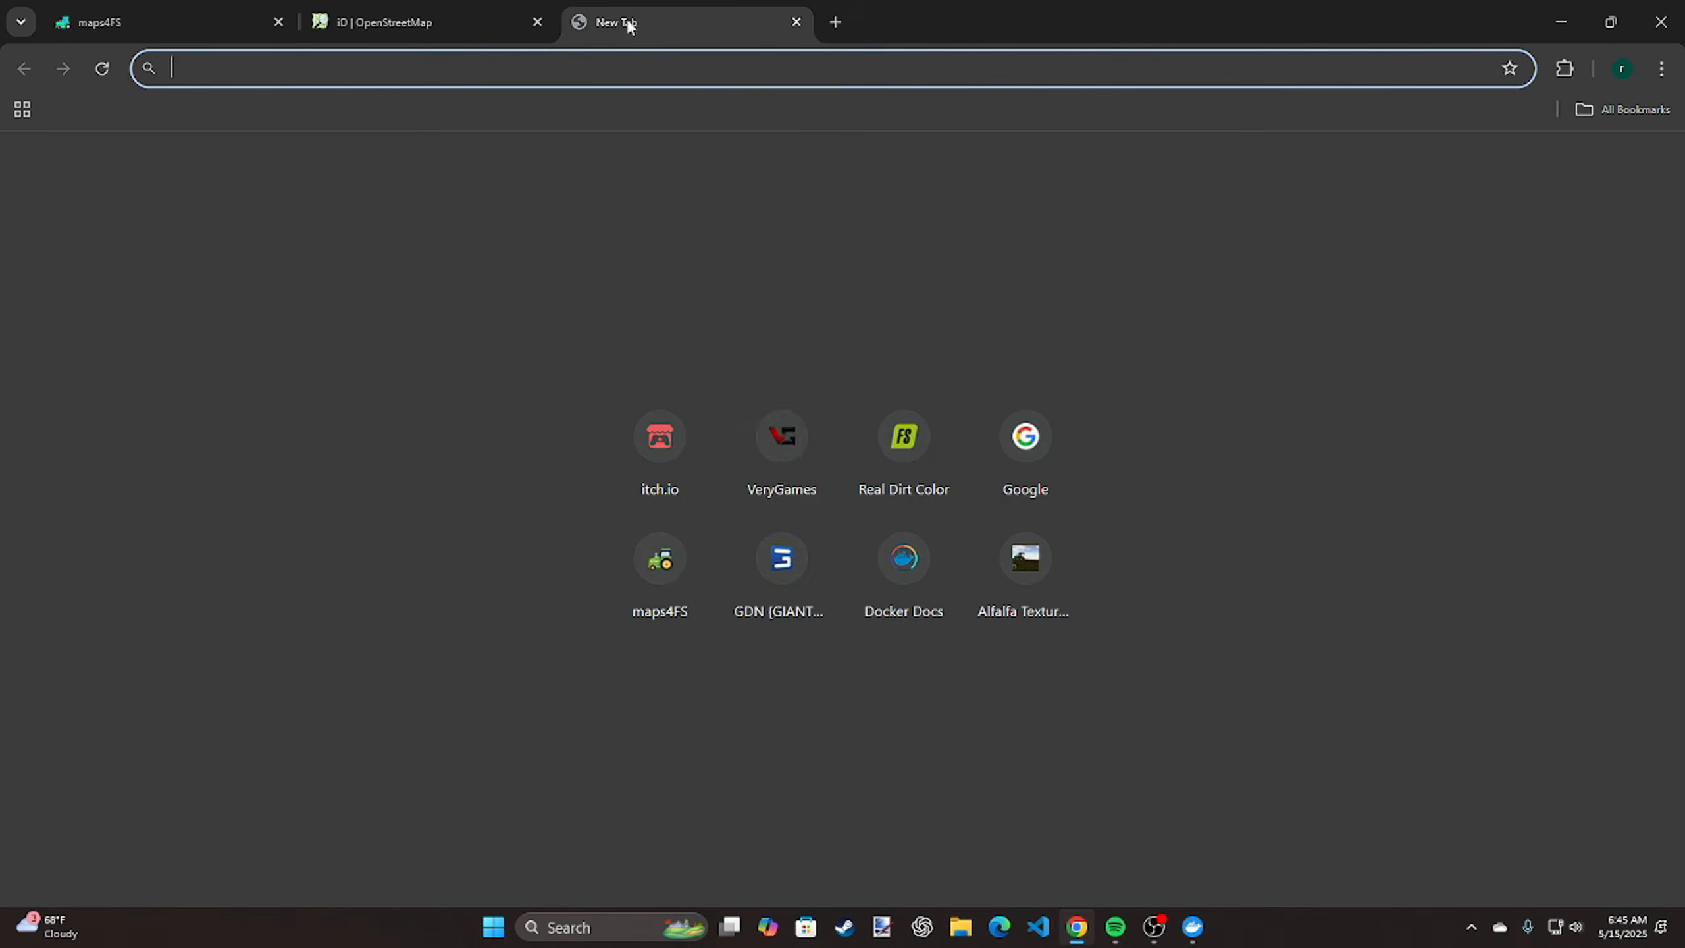
left_click(213, 43)
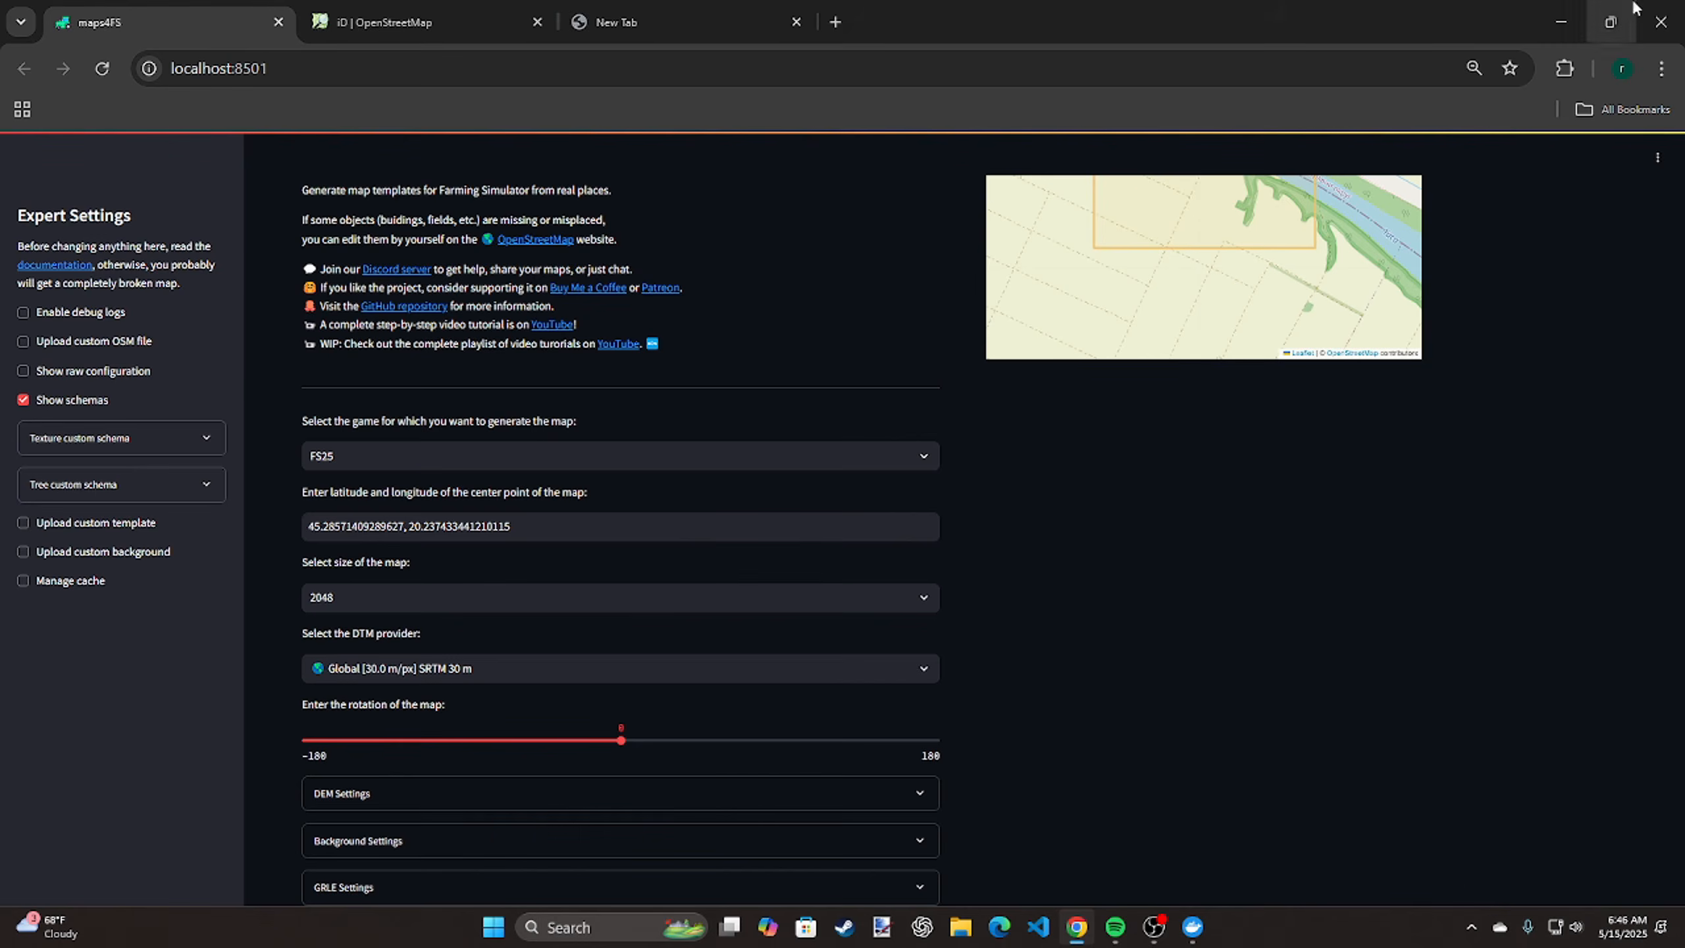
Minimize the browser and Docker Desktop, open Discord, and go back to the desktop
left_click(1575, 18)
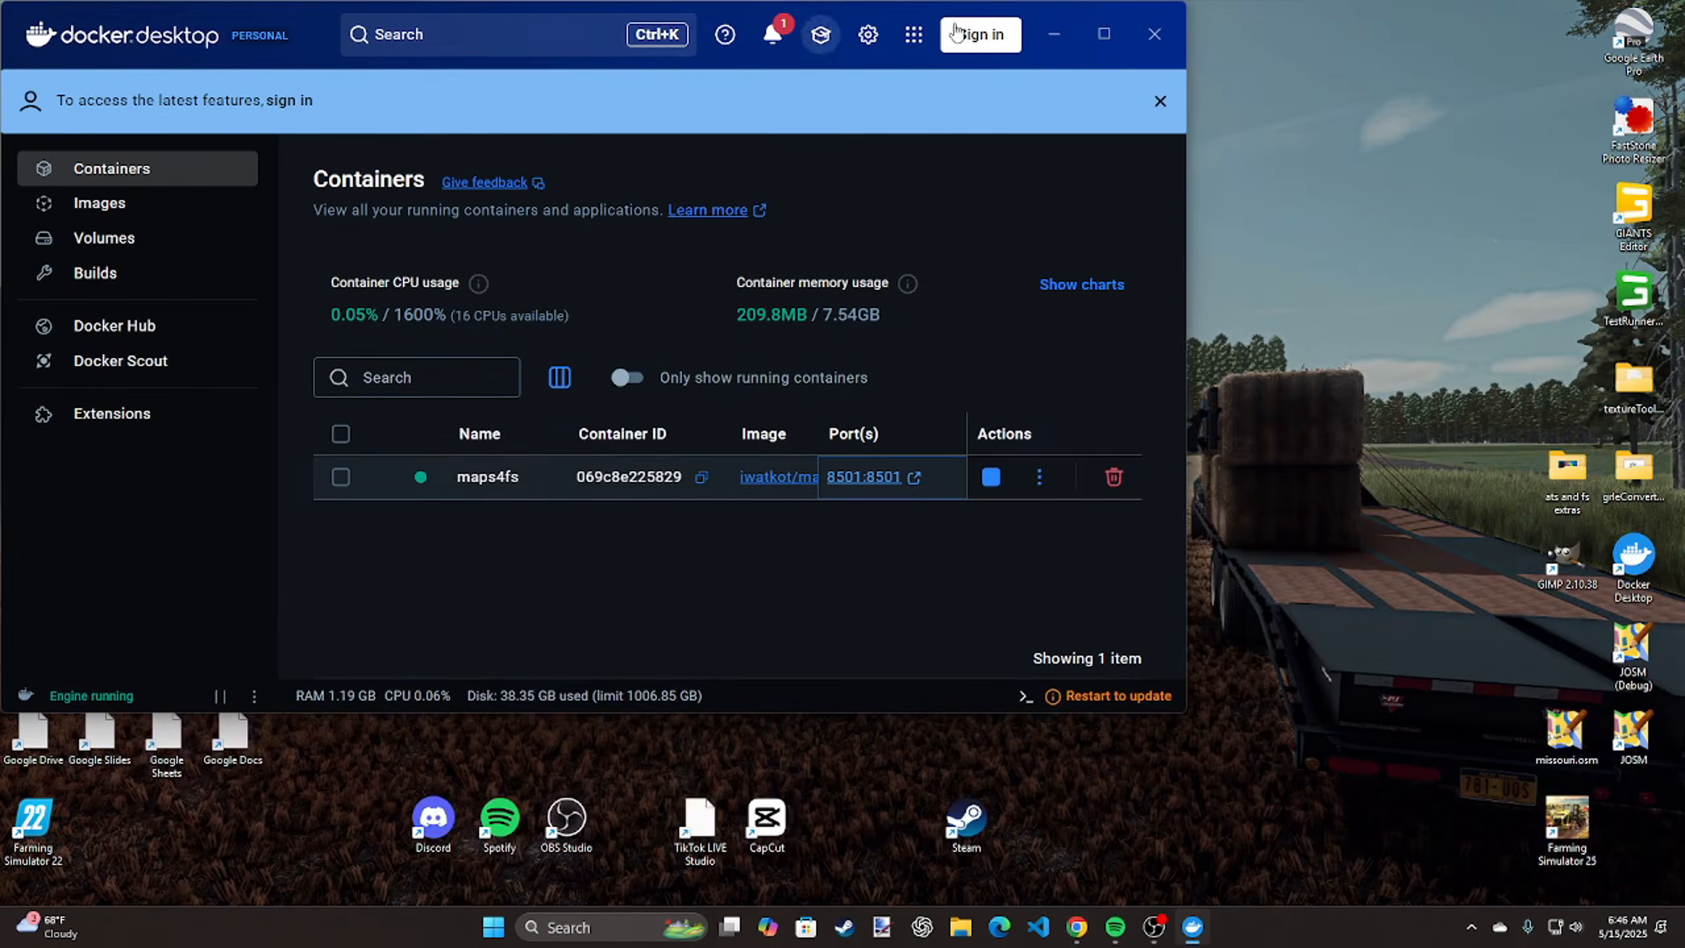
left_click(1056, 36)
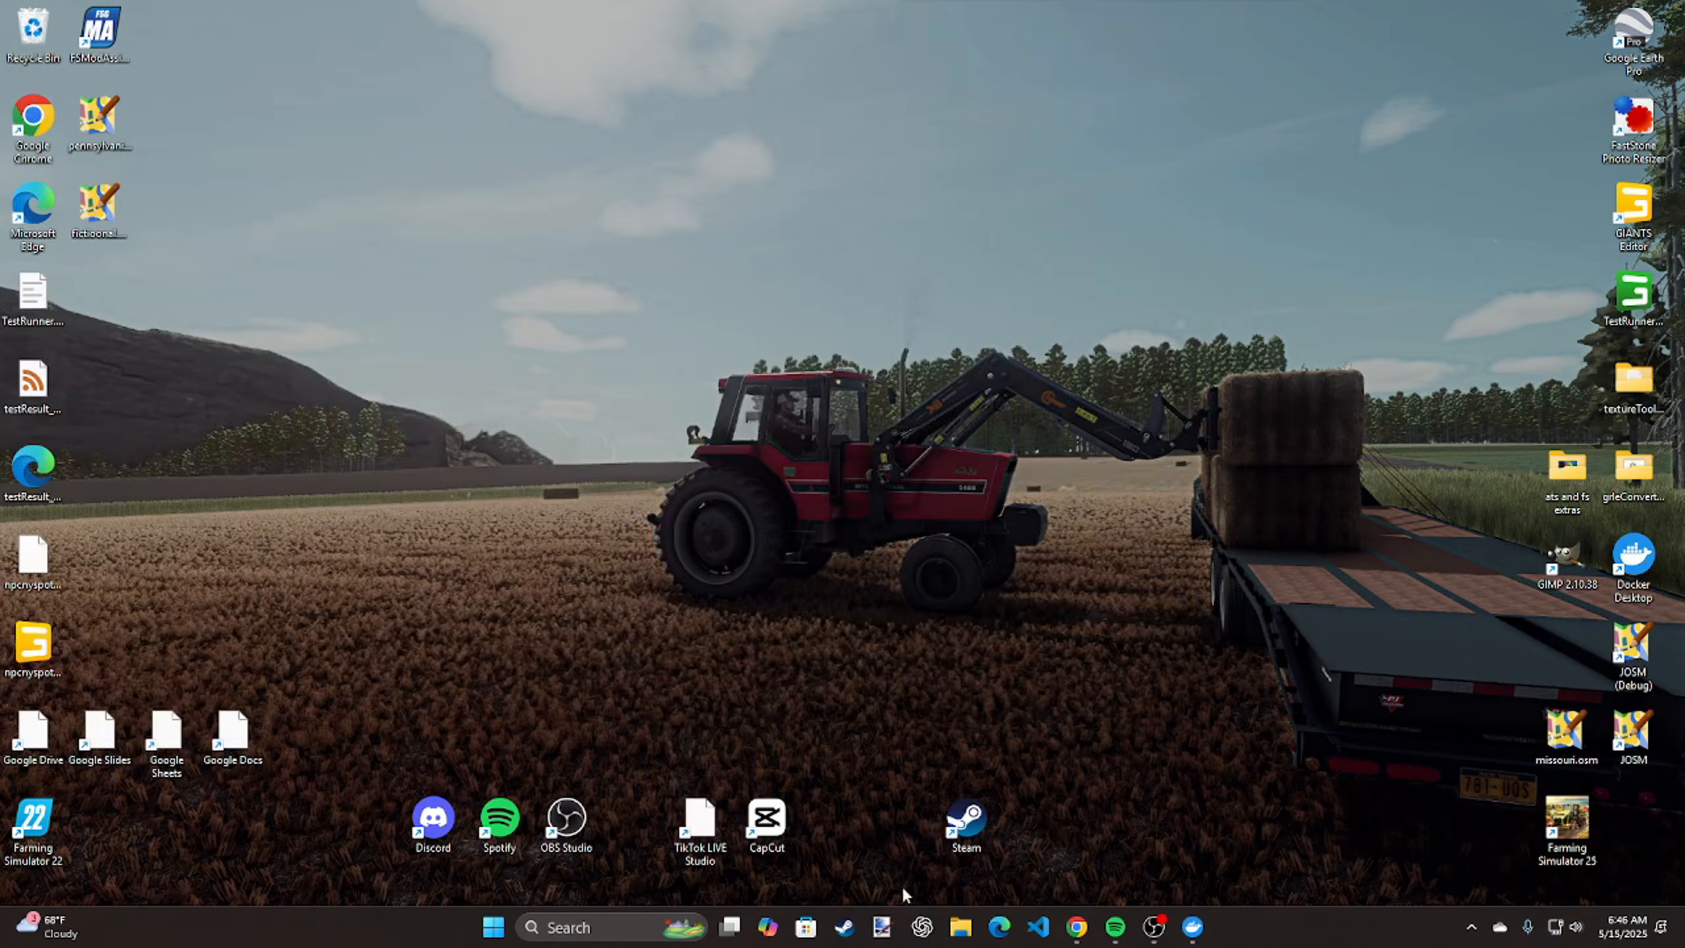
double_click(430, 817)
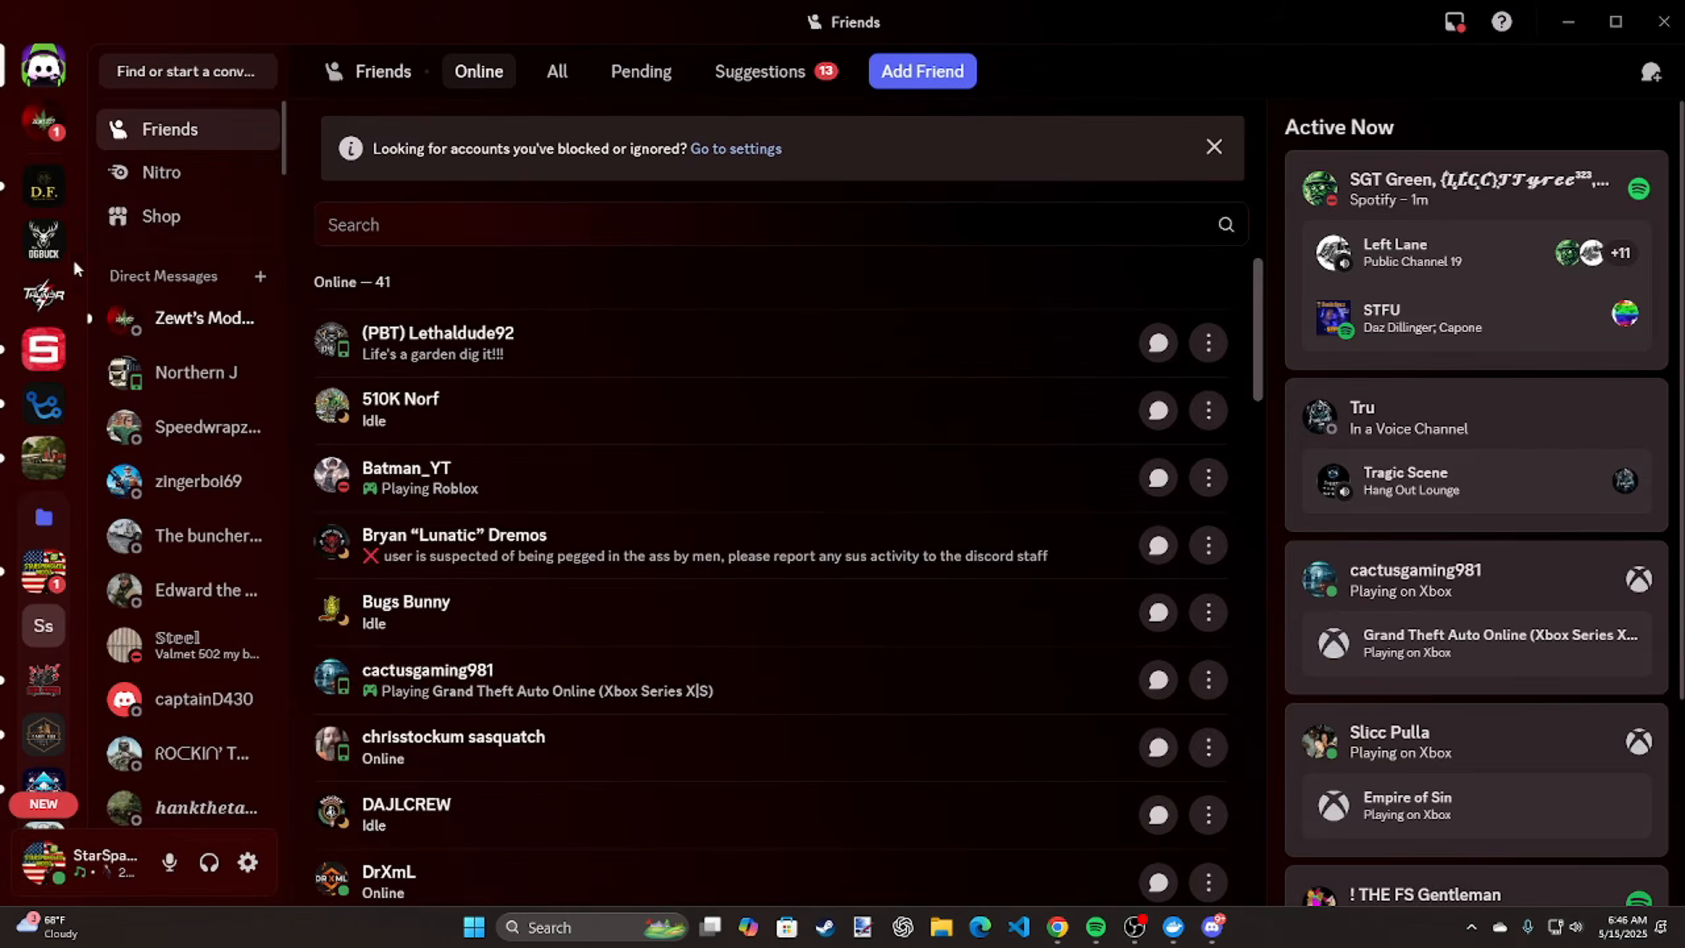
key("super+d")
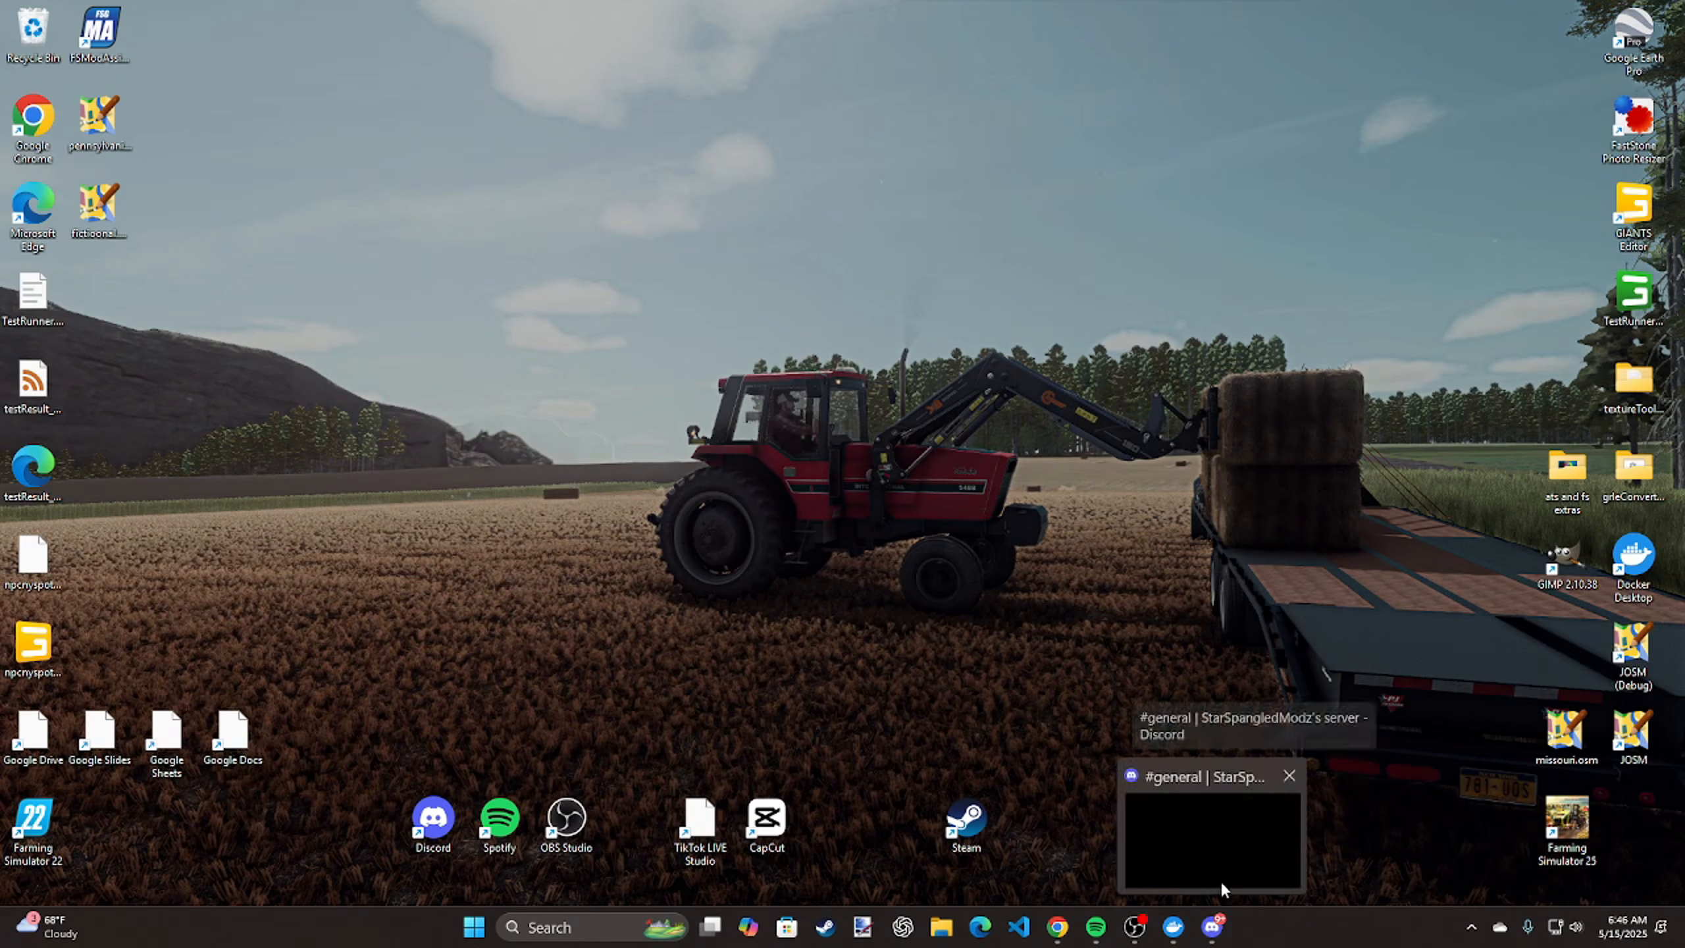
Return to maps4FS in the browser and set the map's center point to 43.0630807, -75.7238661
left_click(1058, 927)
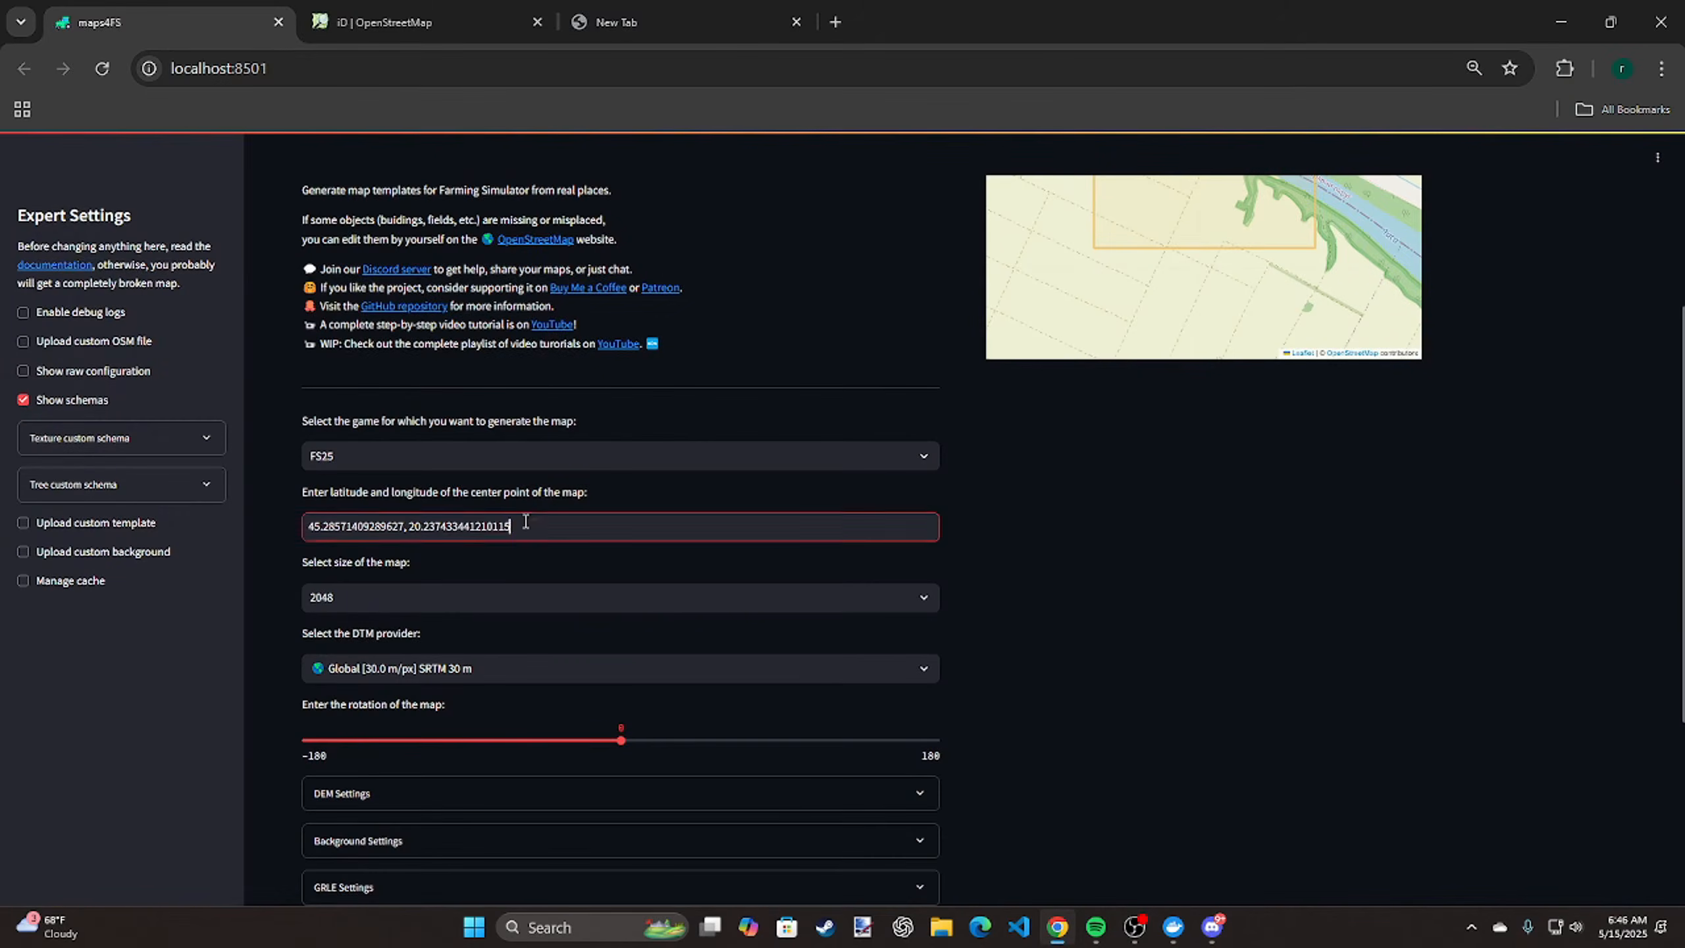
left_click_drag(519, 526, 209, 525)
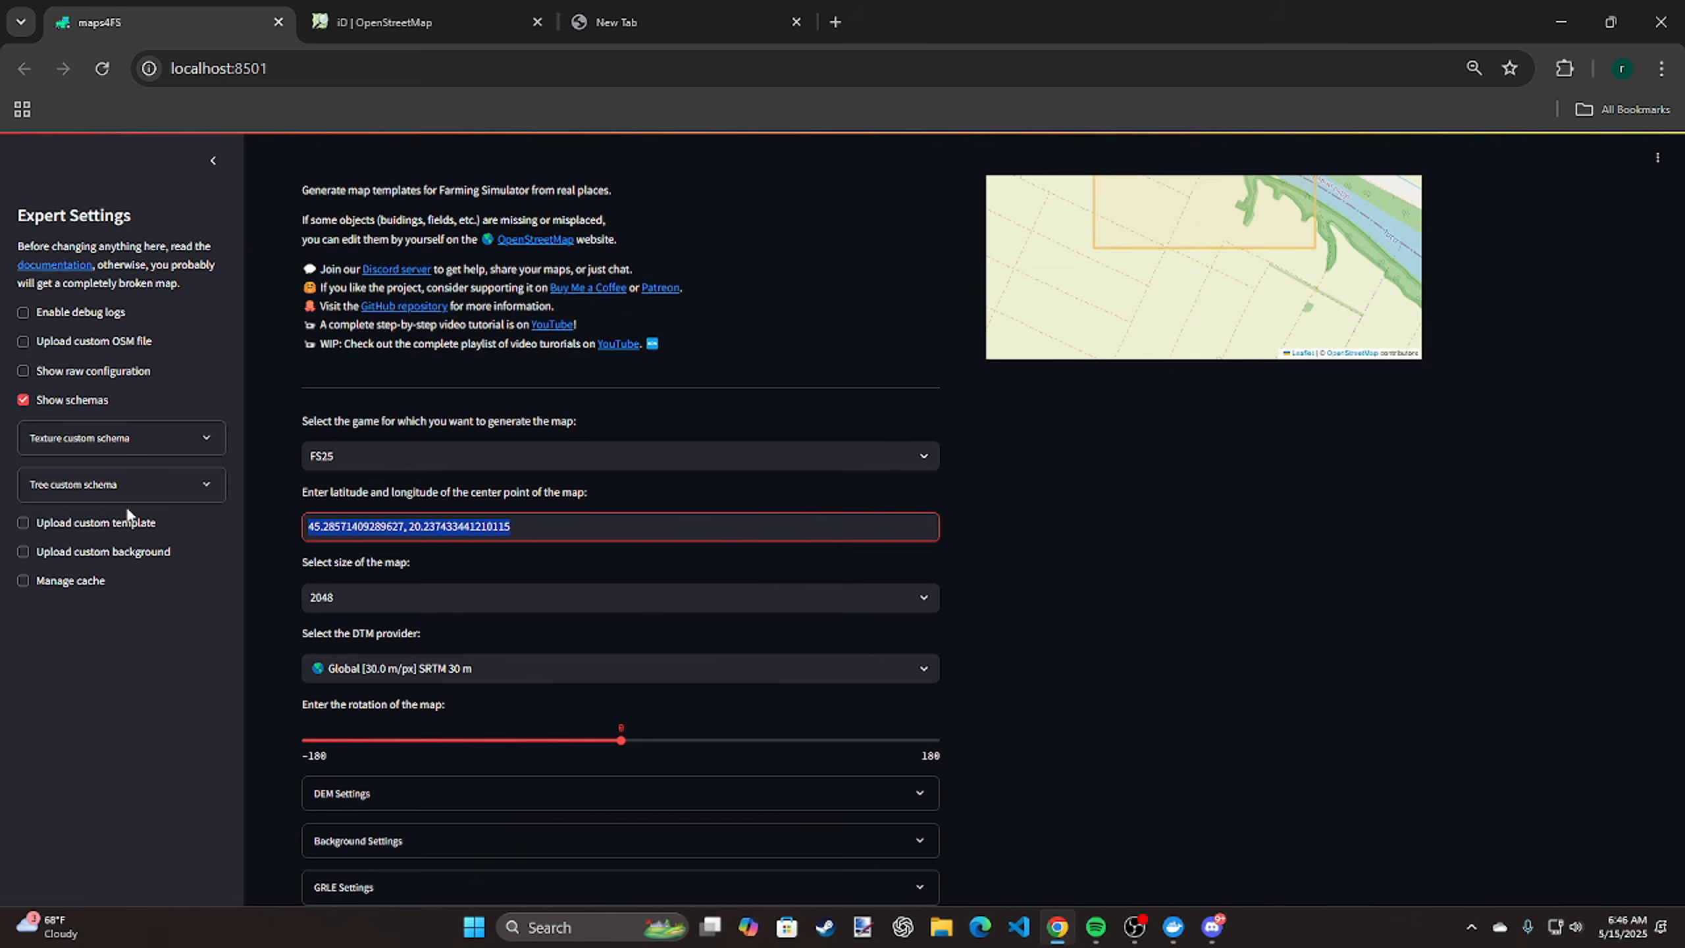
type("43.0630807, -75.7238661")
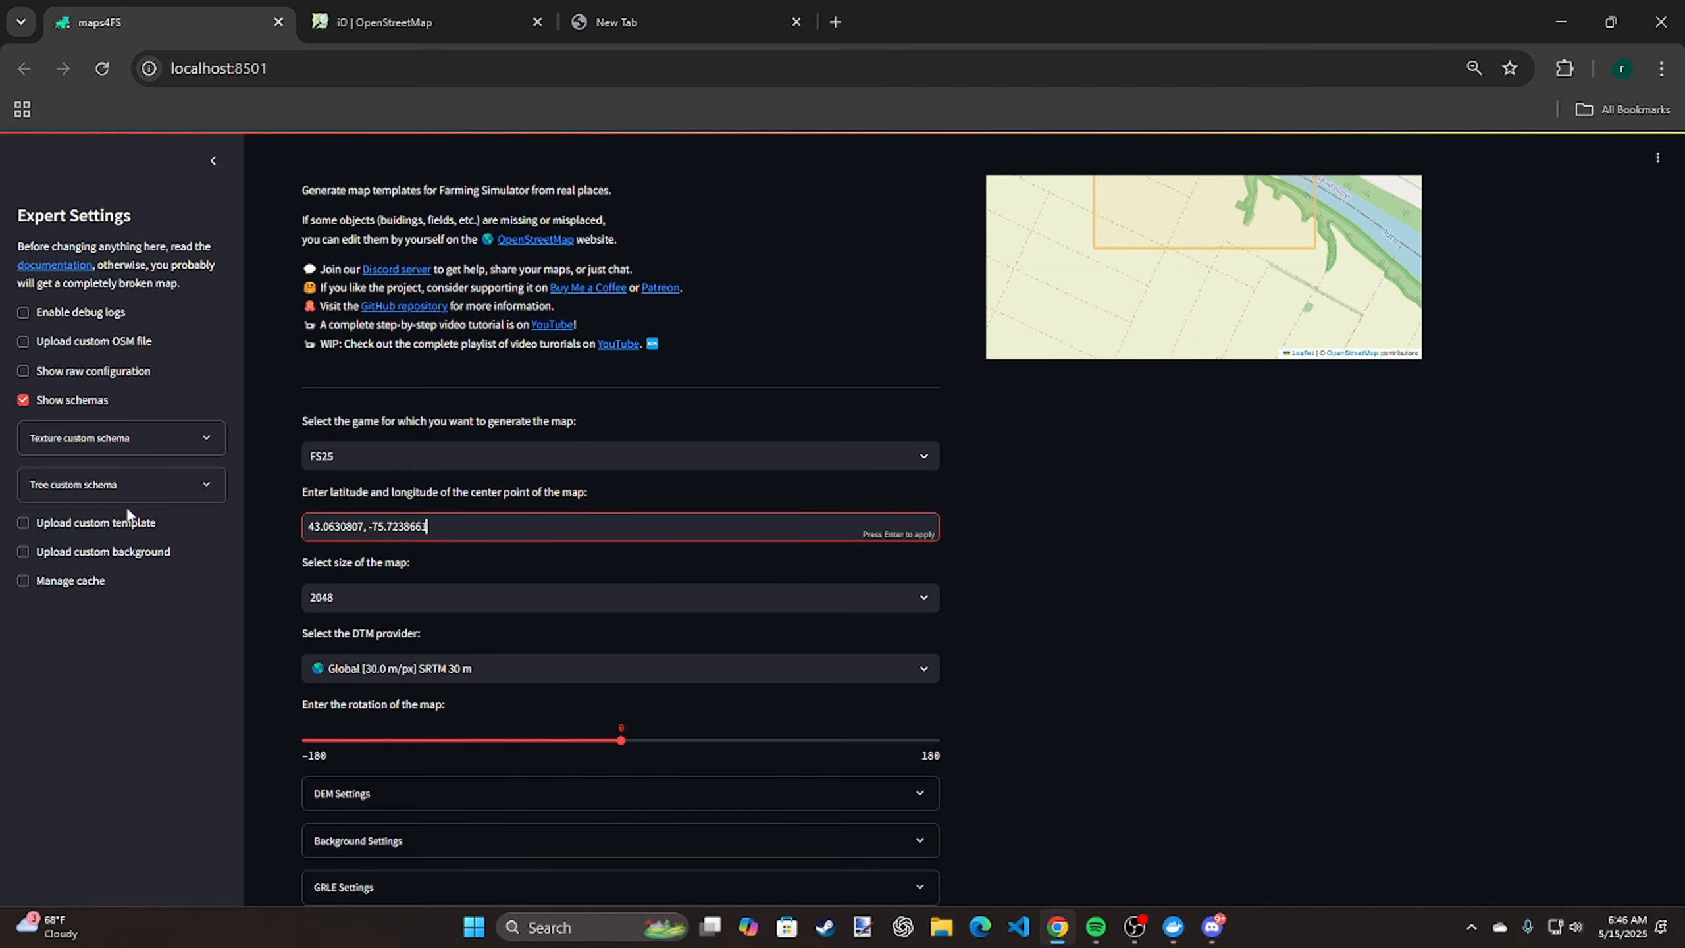
key("Return")
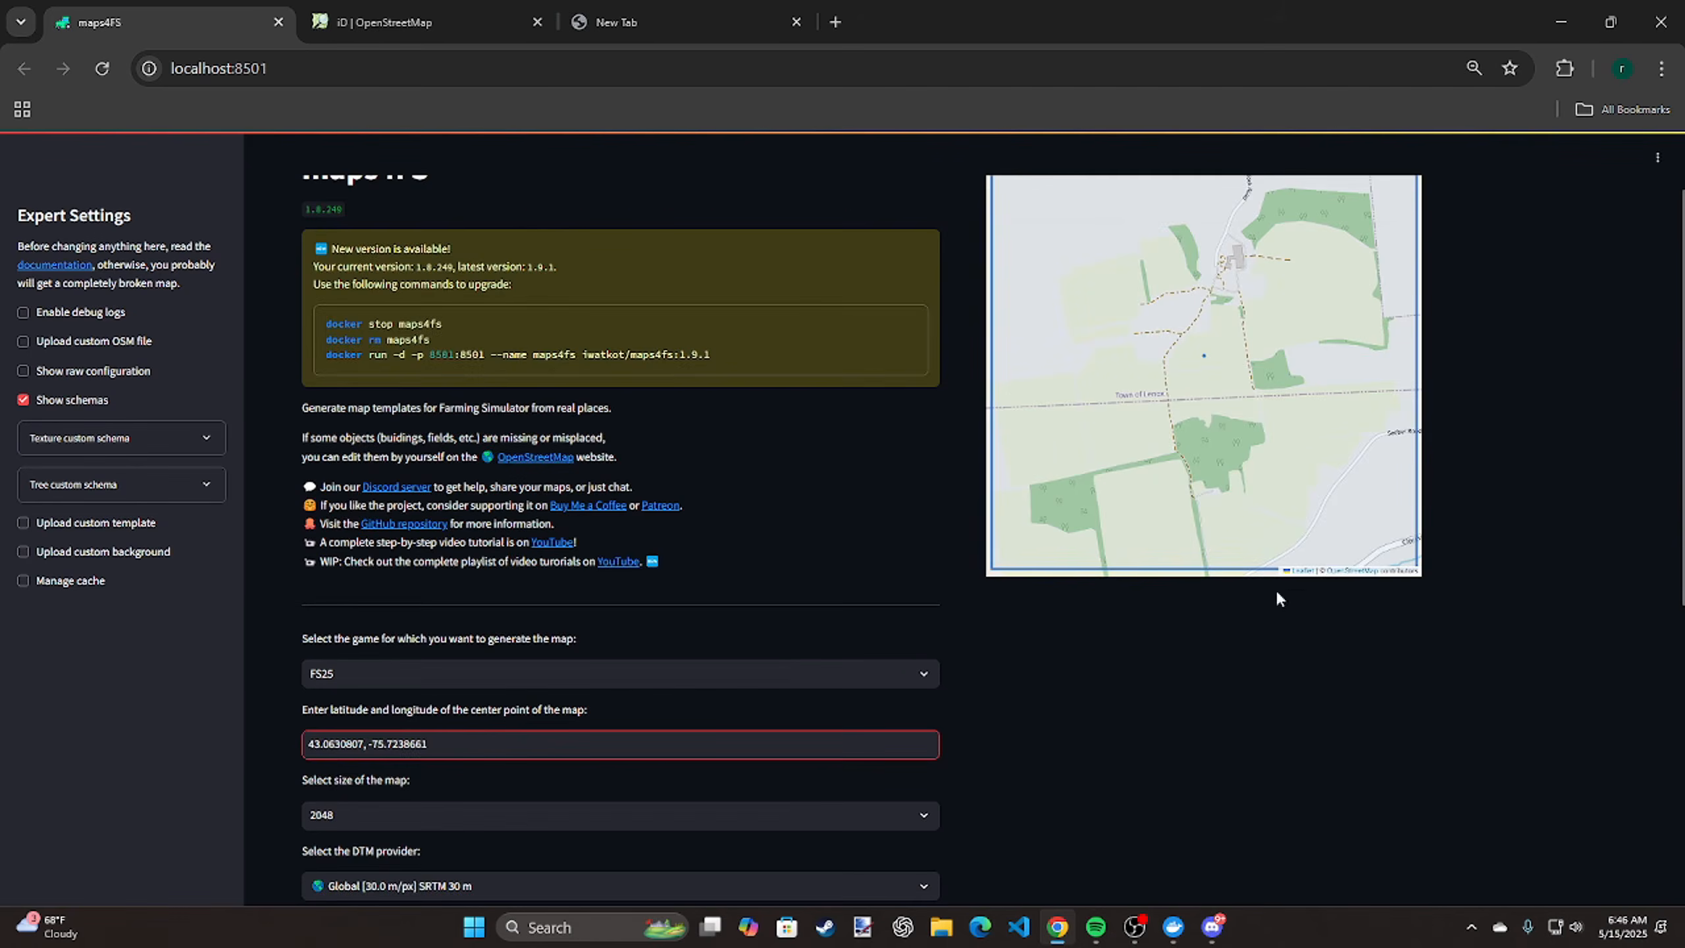
Switch the preview map to satellite imagery and examine the selected map area and its wider surroundings
scroll(1196, 632, "up", 2)
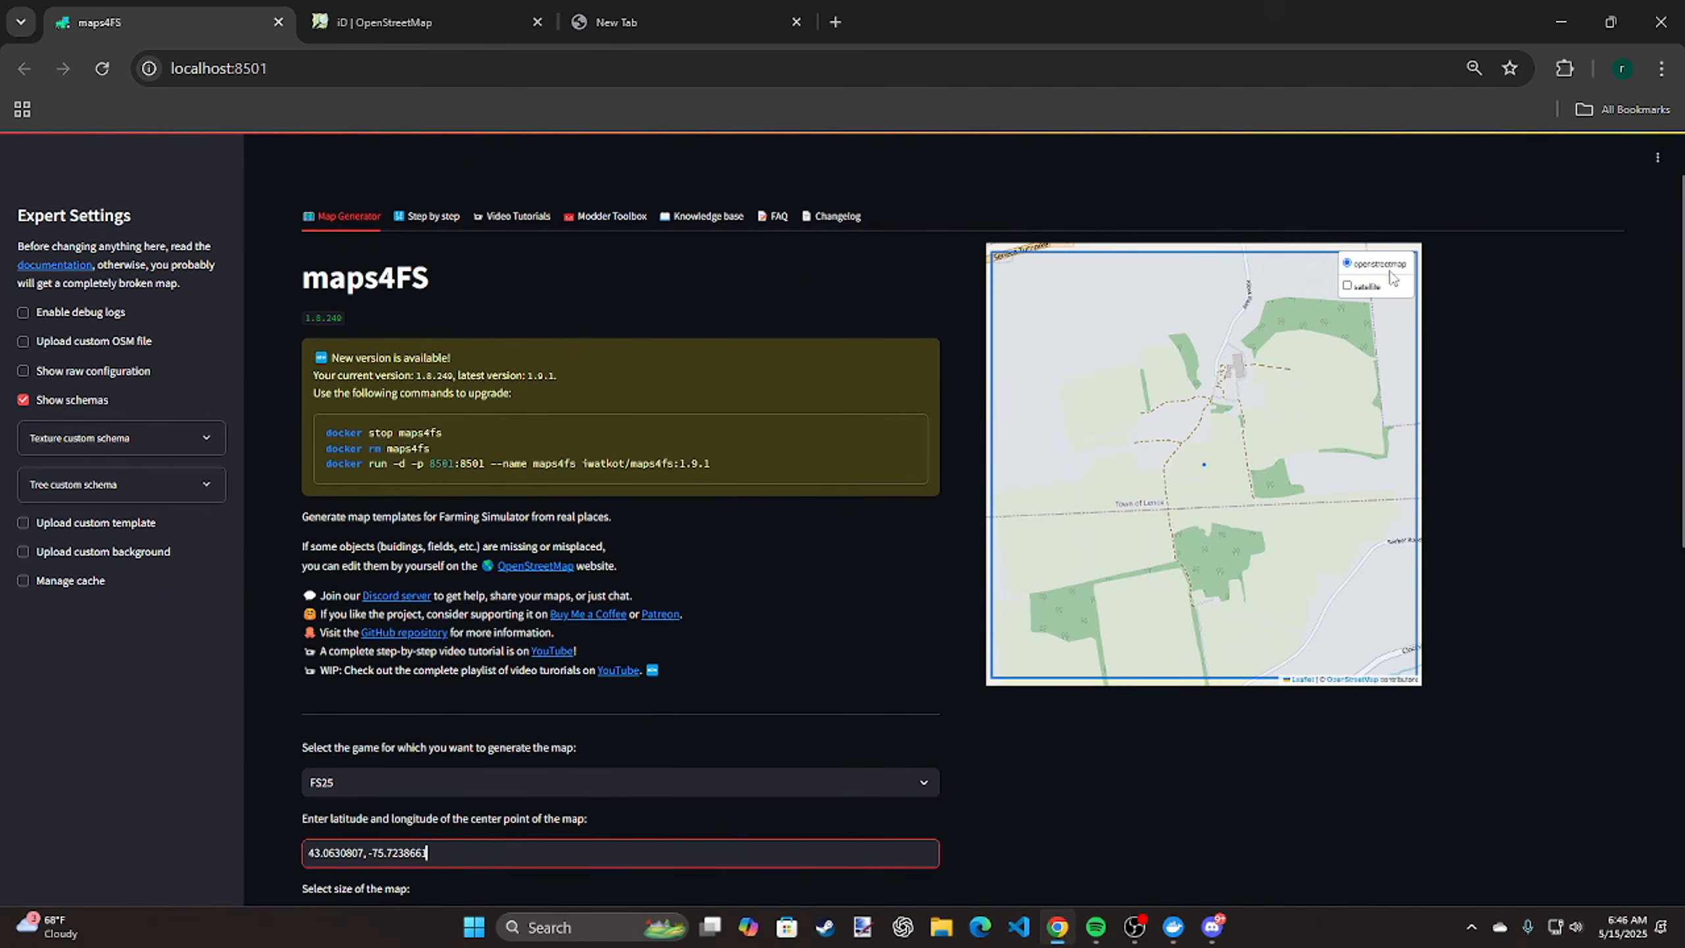
left_click(1372, 287)
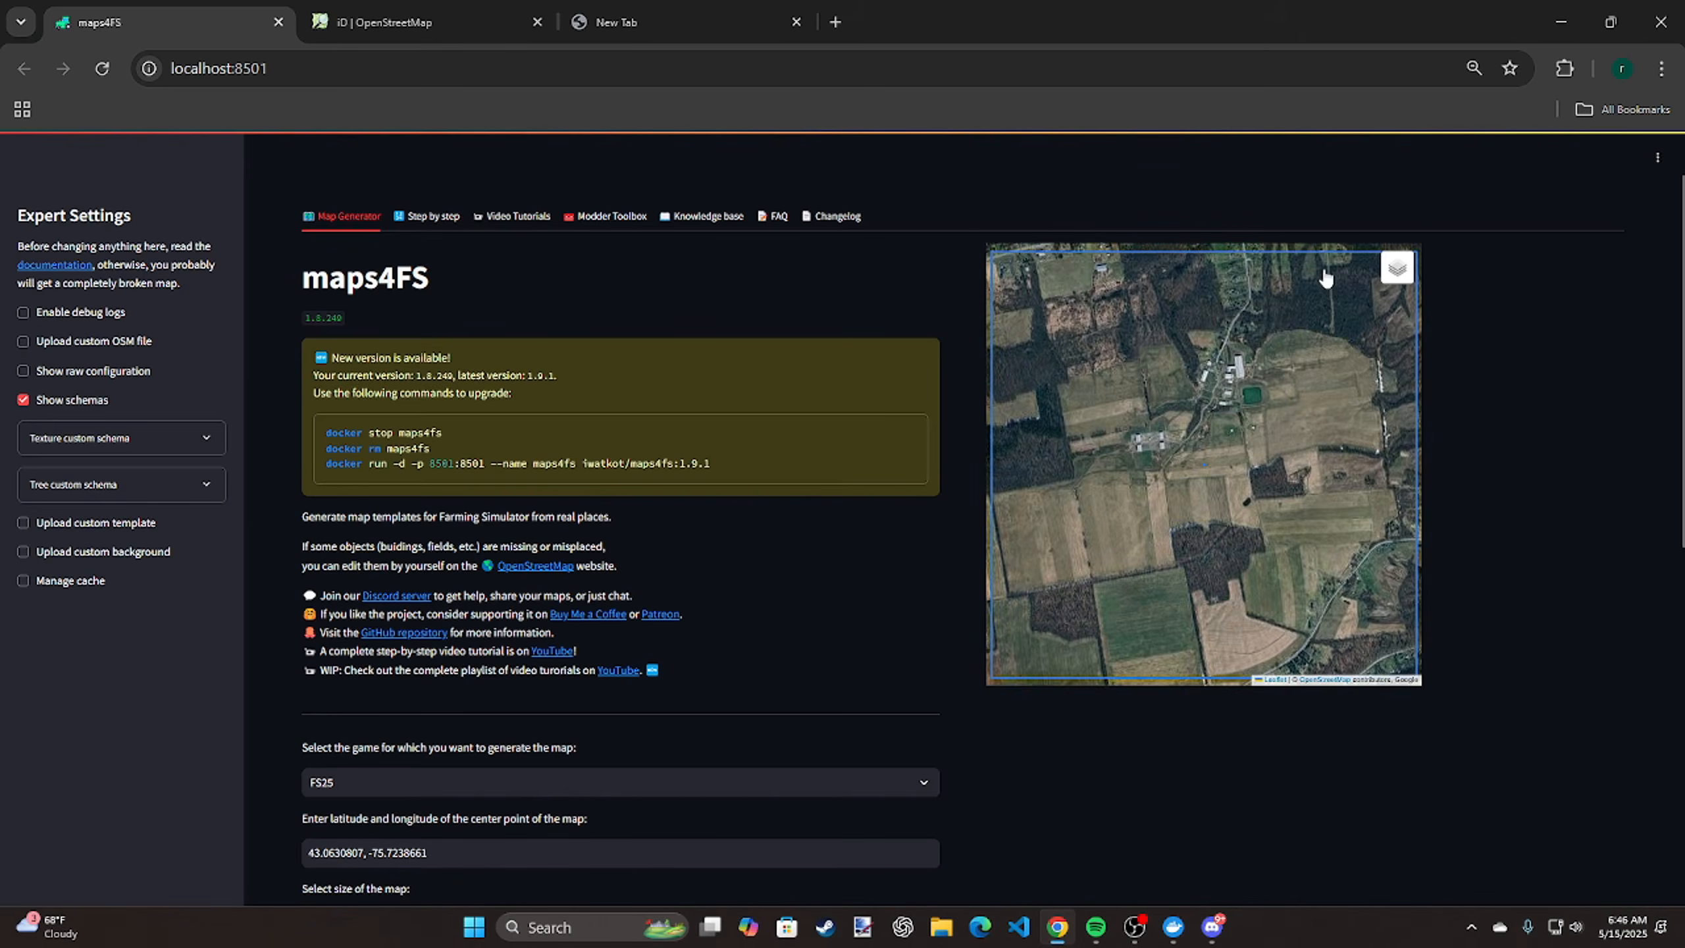
scroll(1231, 322, "down", 1)
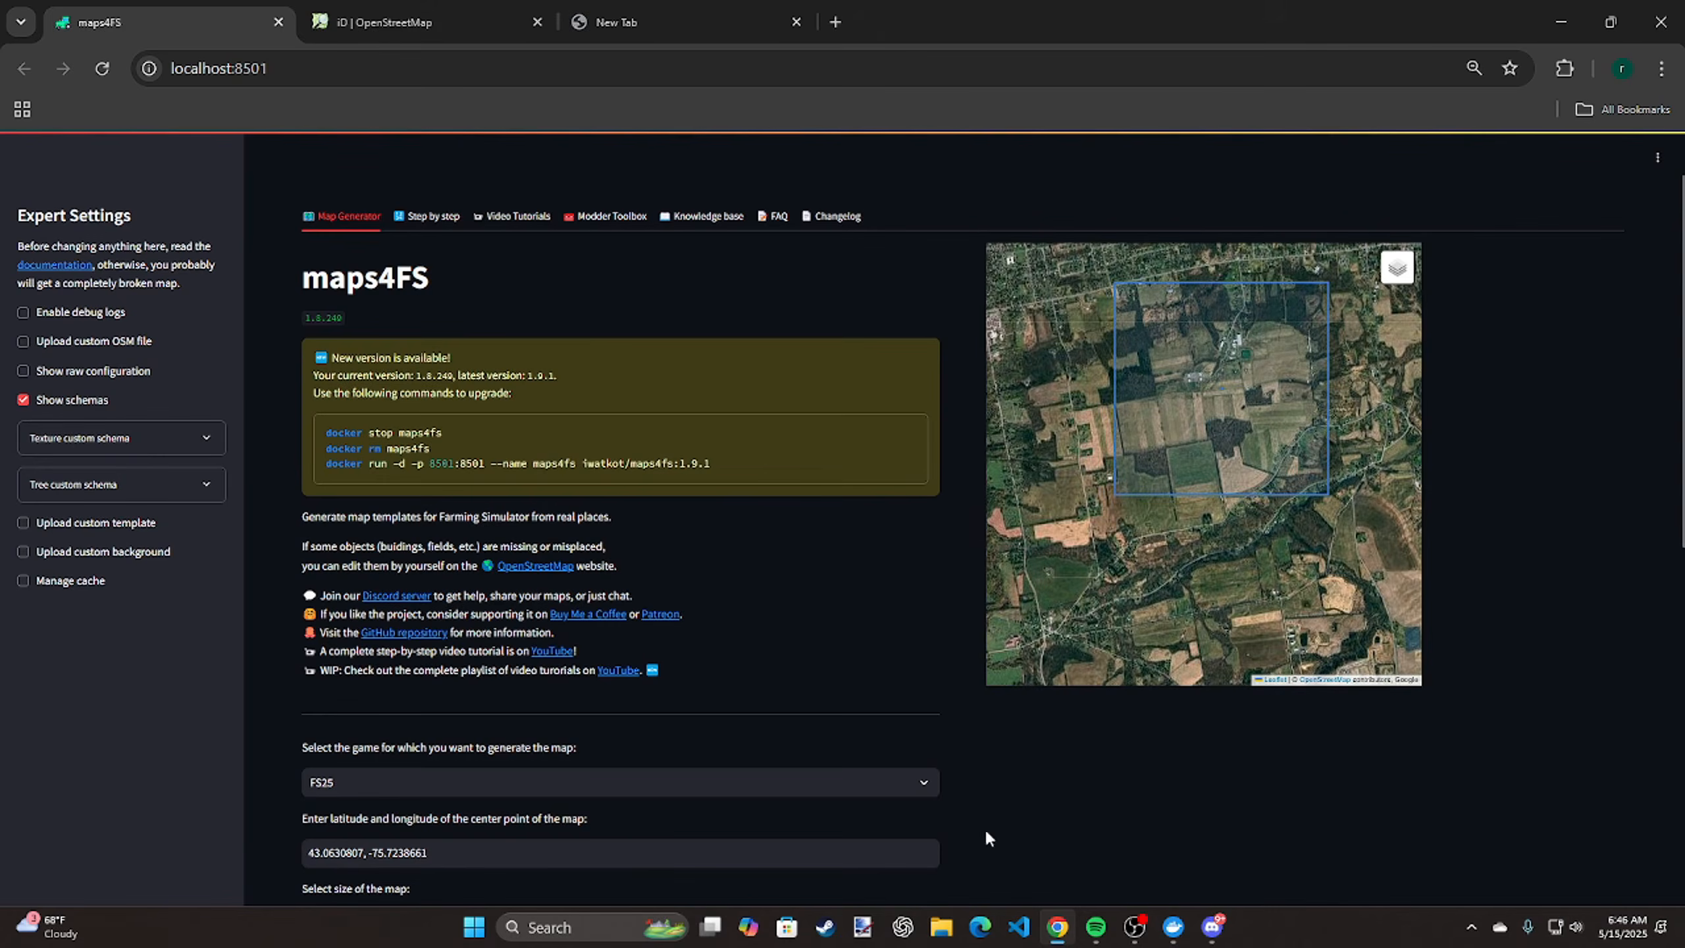
Set the map rotation to -11 and choose USA [1-90 m/px] USGS as the DTM provider
scroll(977, 785, "down", 3)
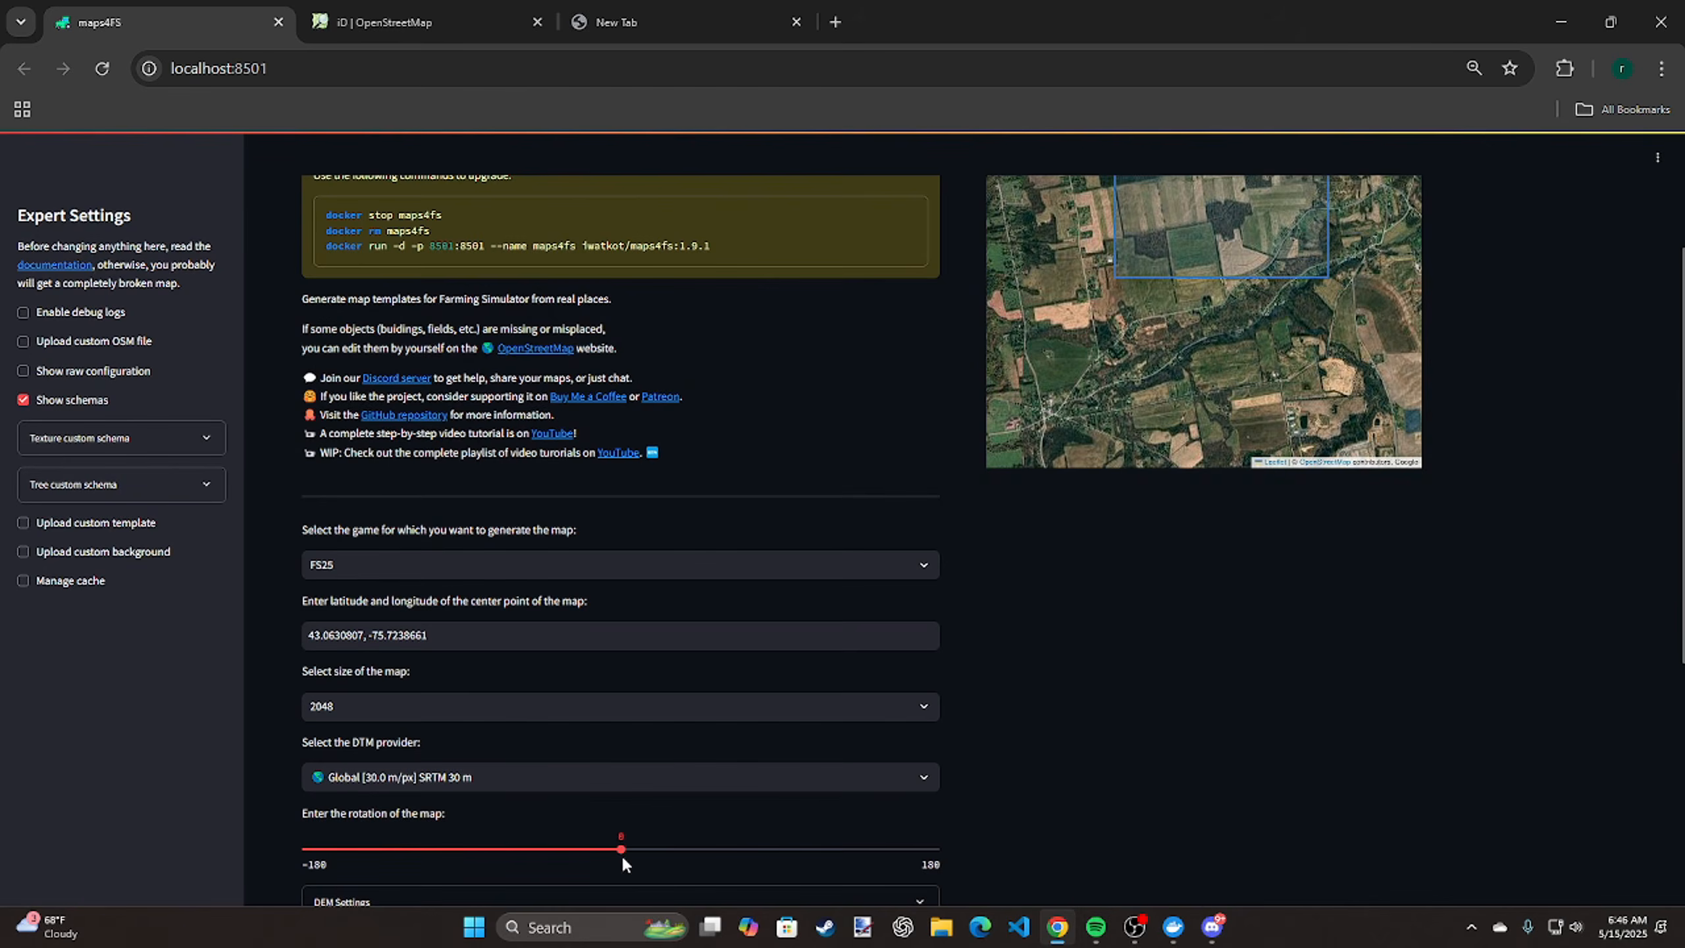
left_click_drag(617, 853, 601, 852)
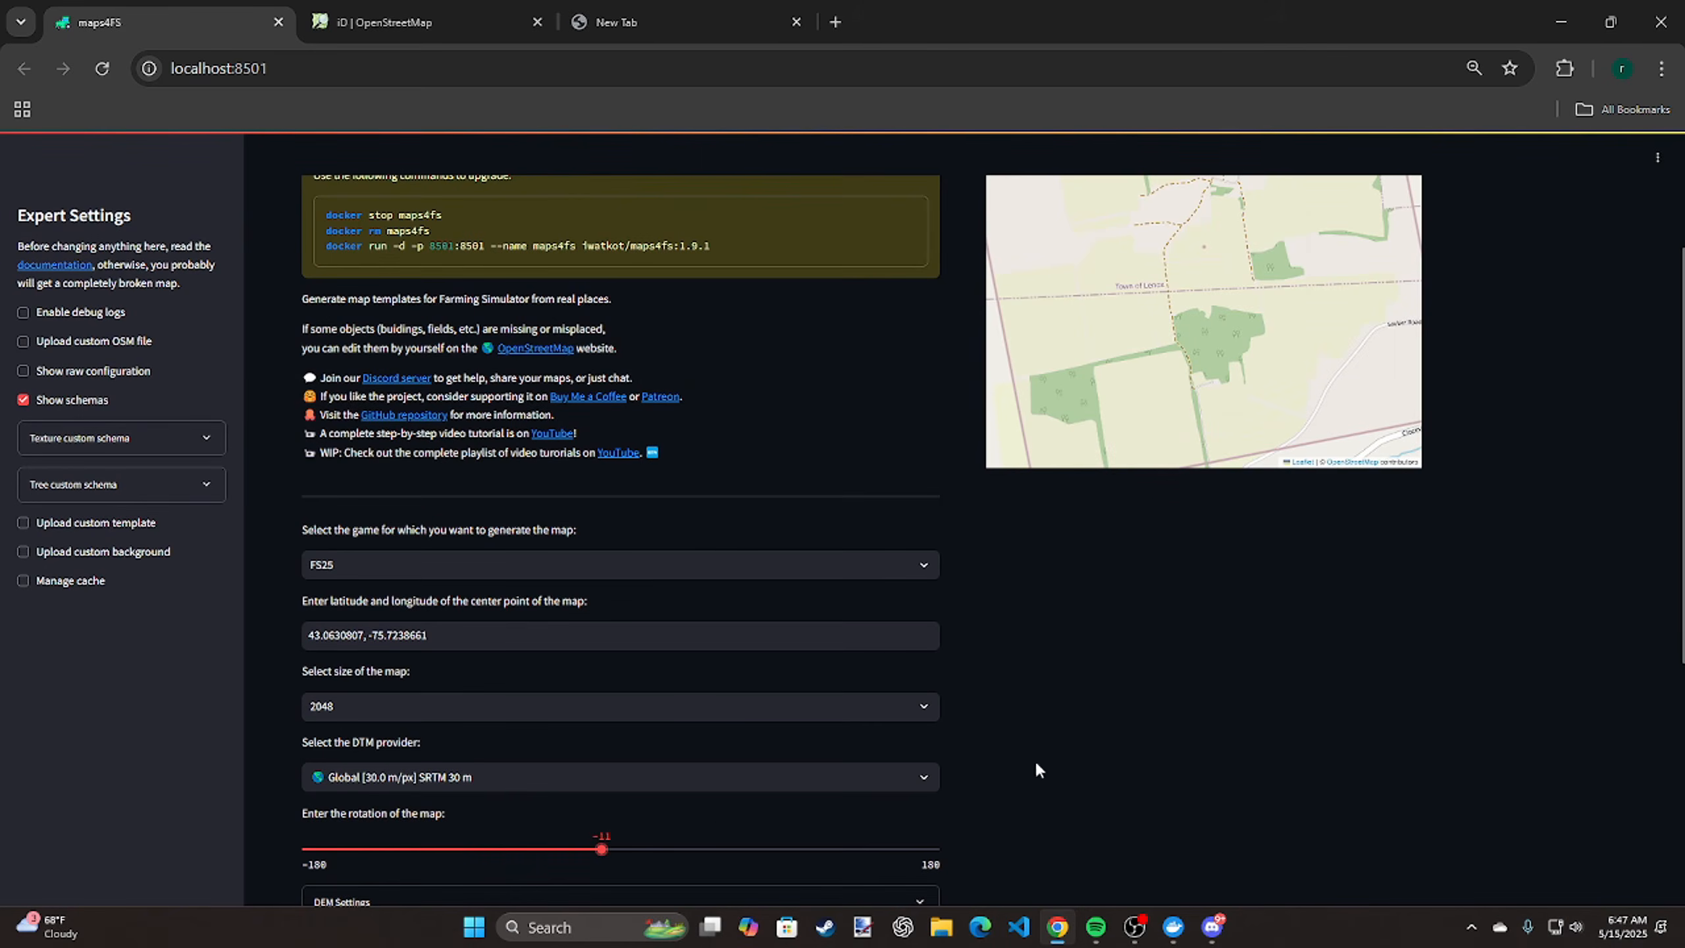
left_click(730, 775)
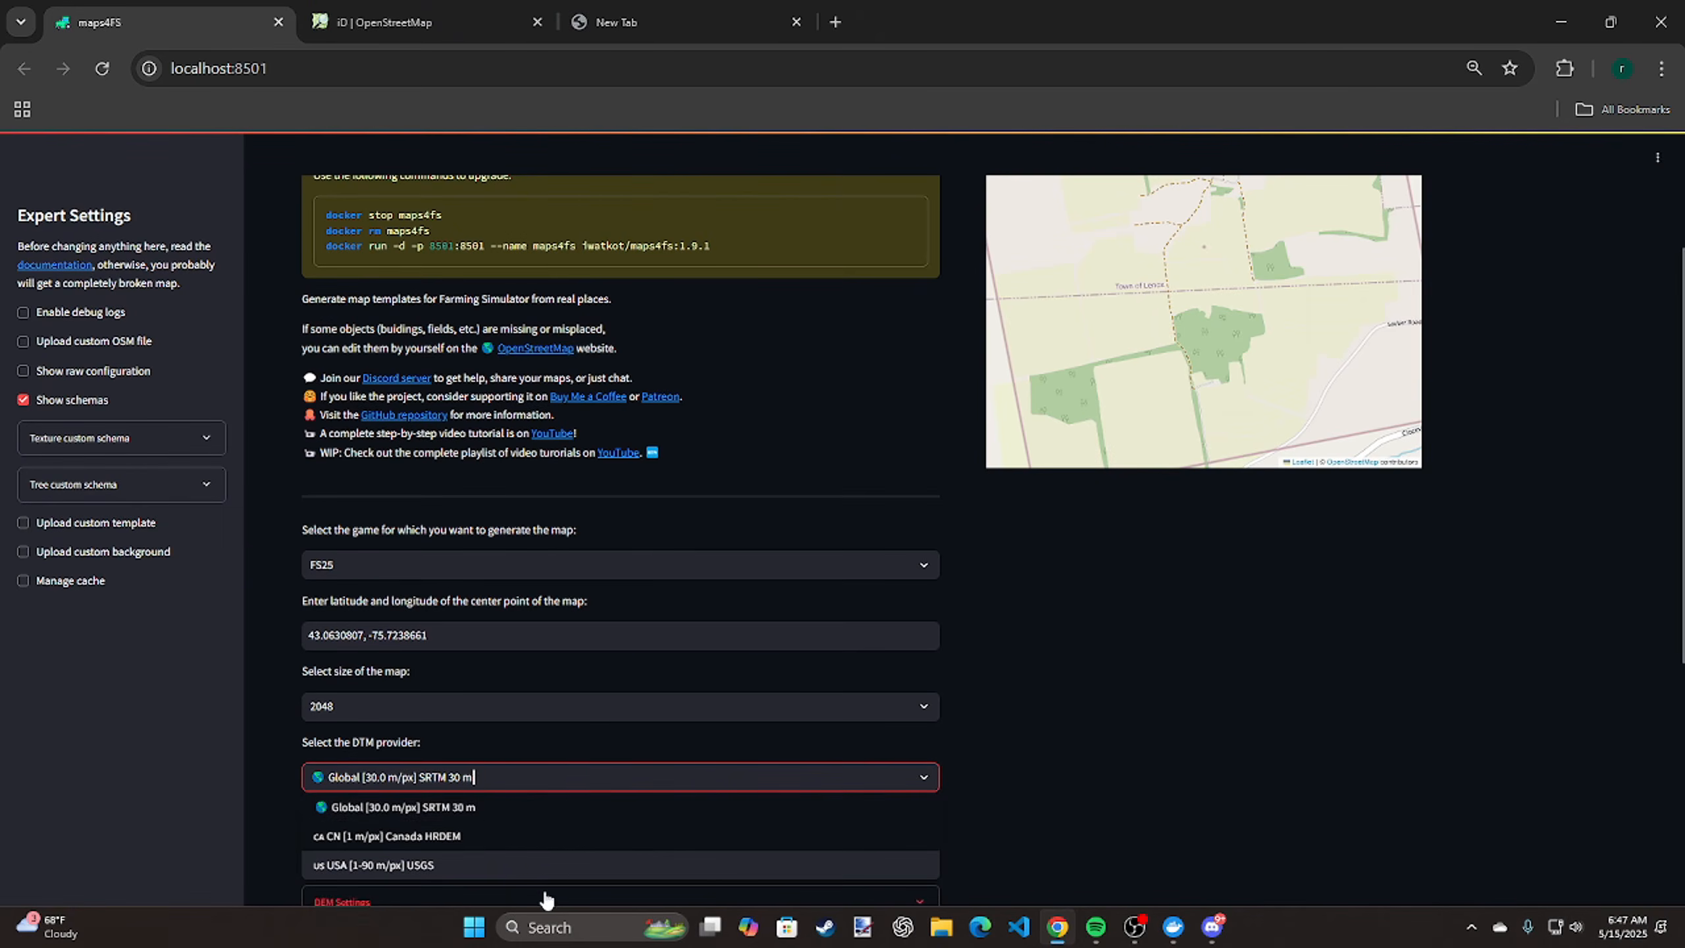
left_click(607, 866)
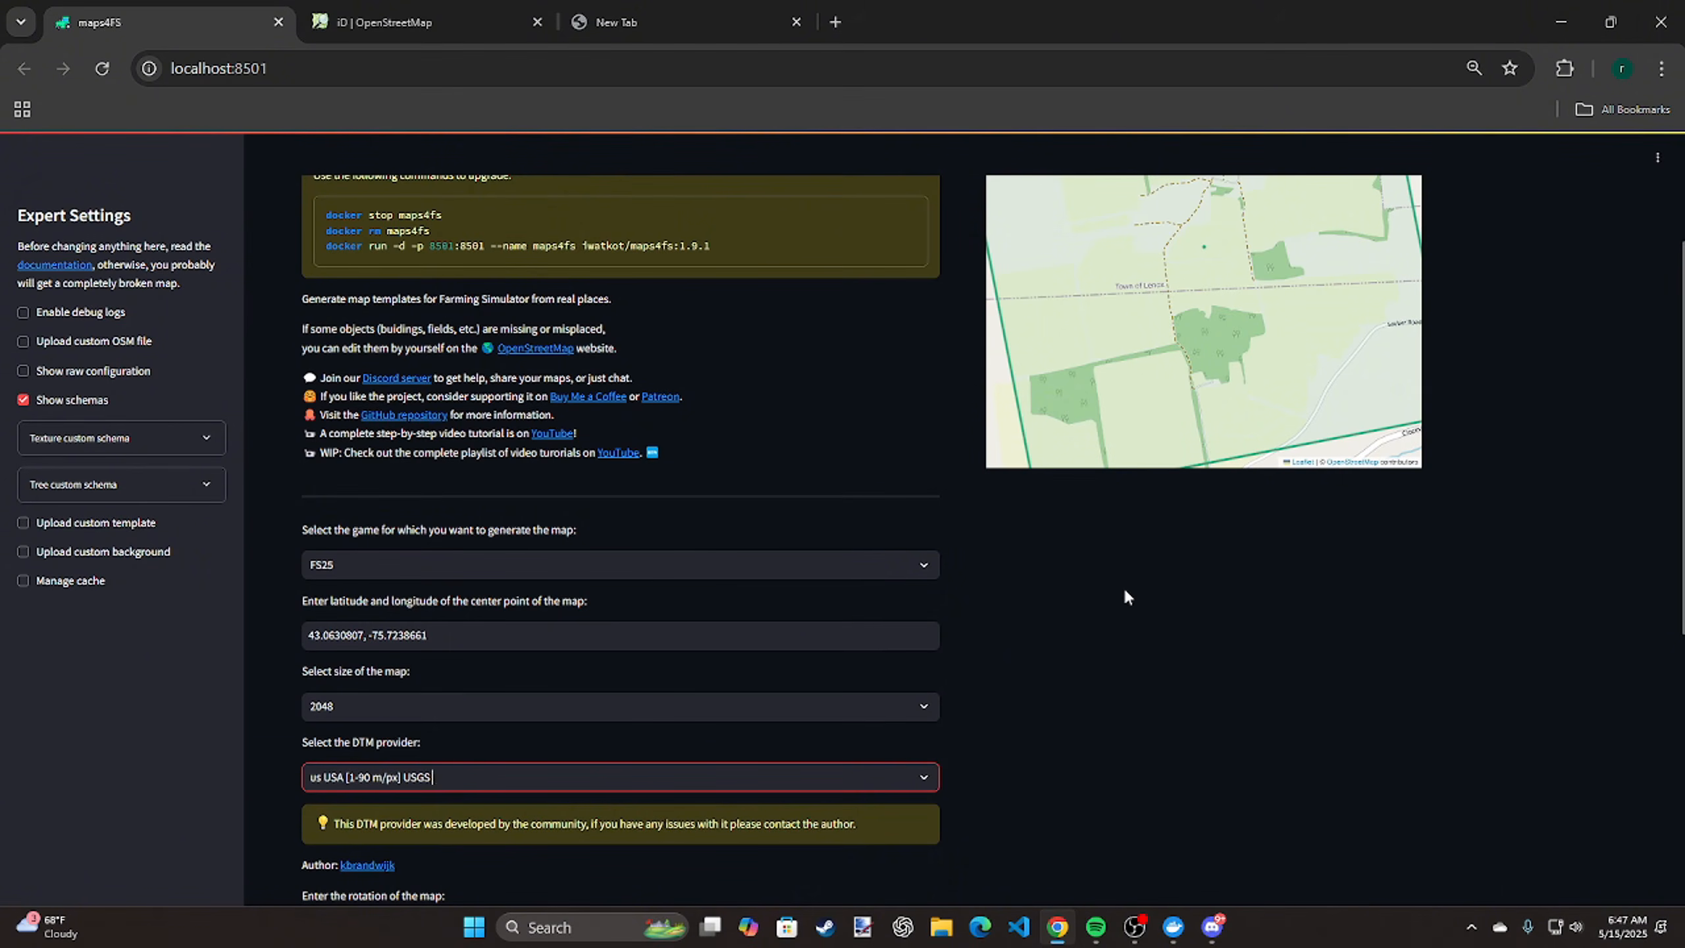
Expand the DEM settings and set the ceiling to 4 meters and the water depth to 3 meters
scroll(1124, 590, "down", 8)
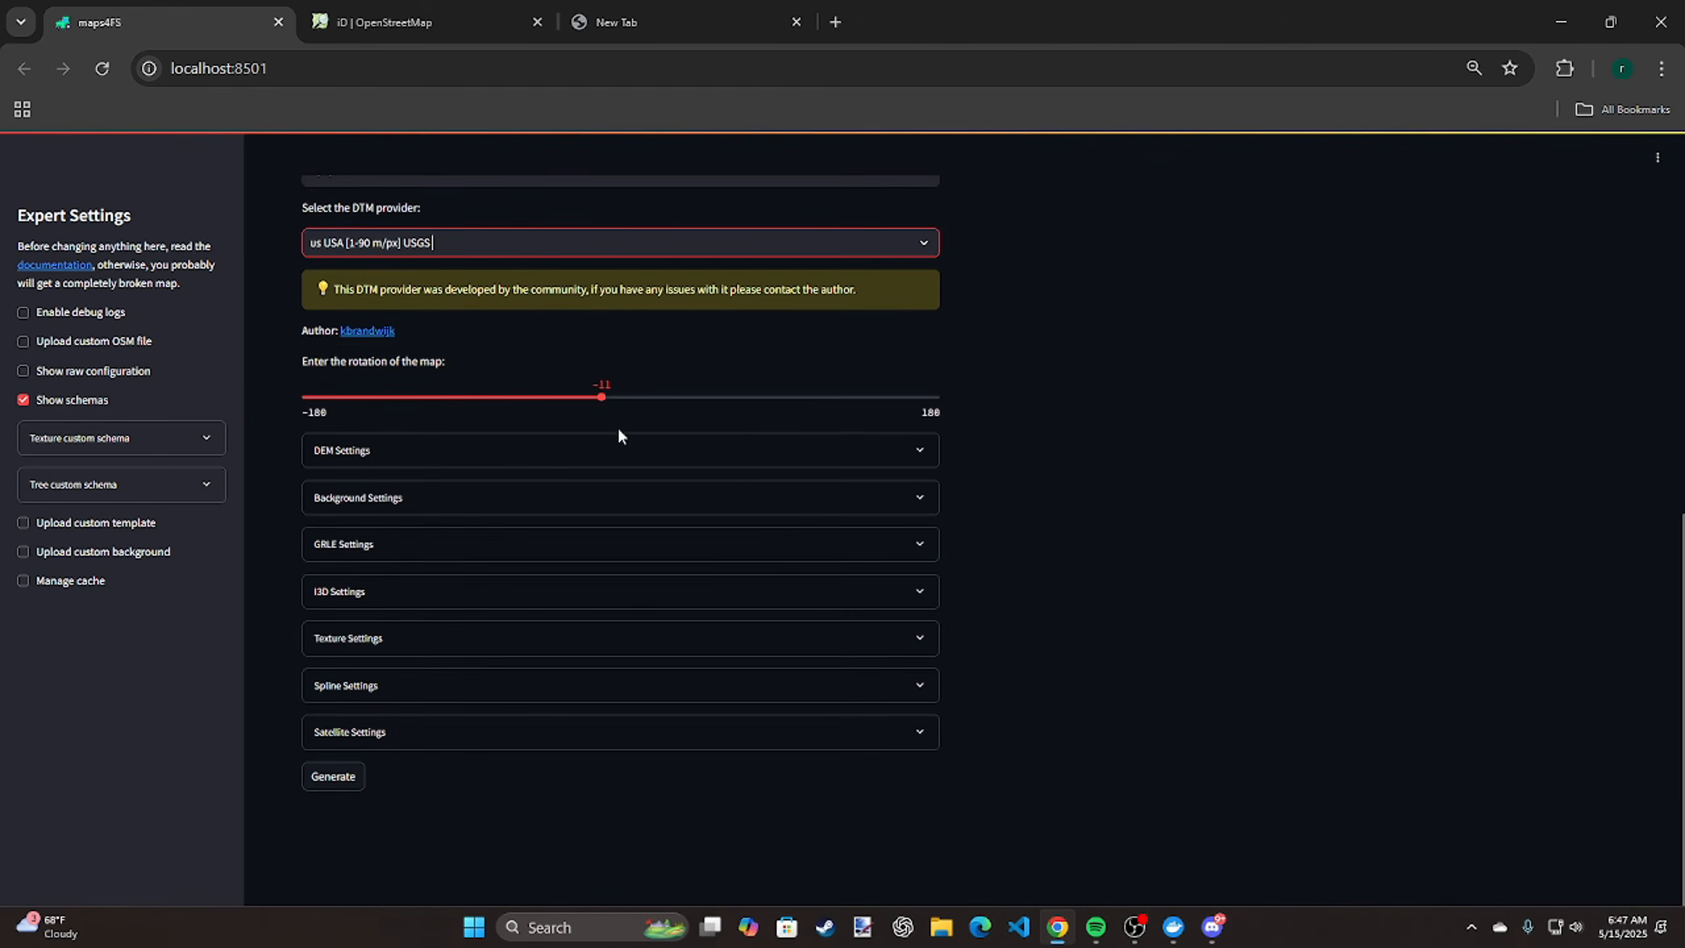
left_click(615, 448)
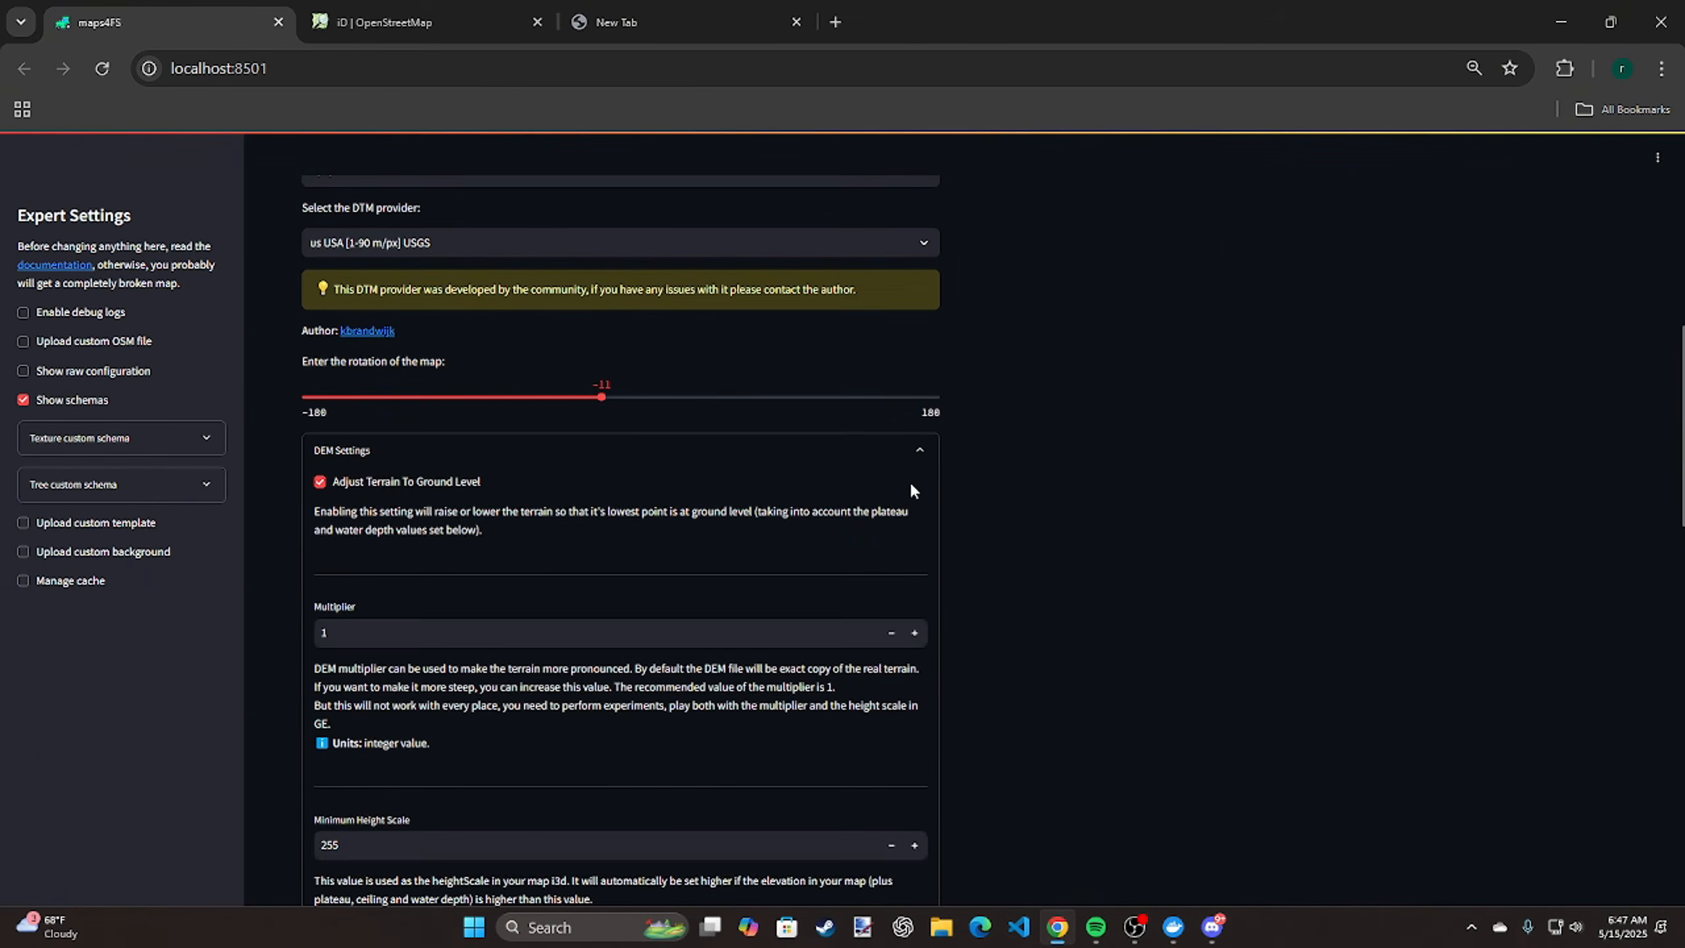
scroll(667, 564, "down", 5)
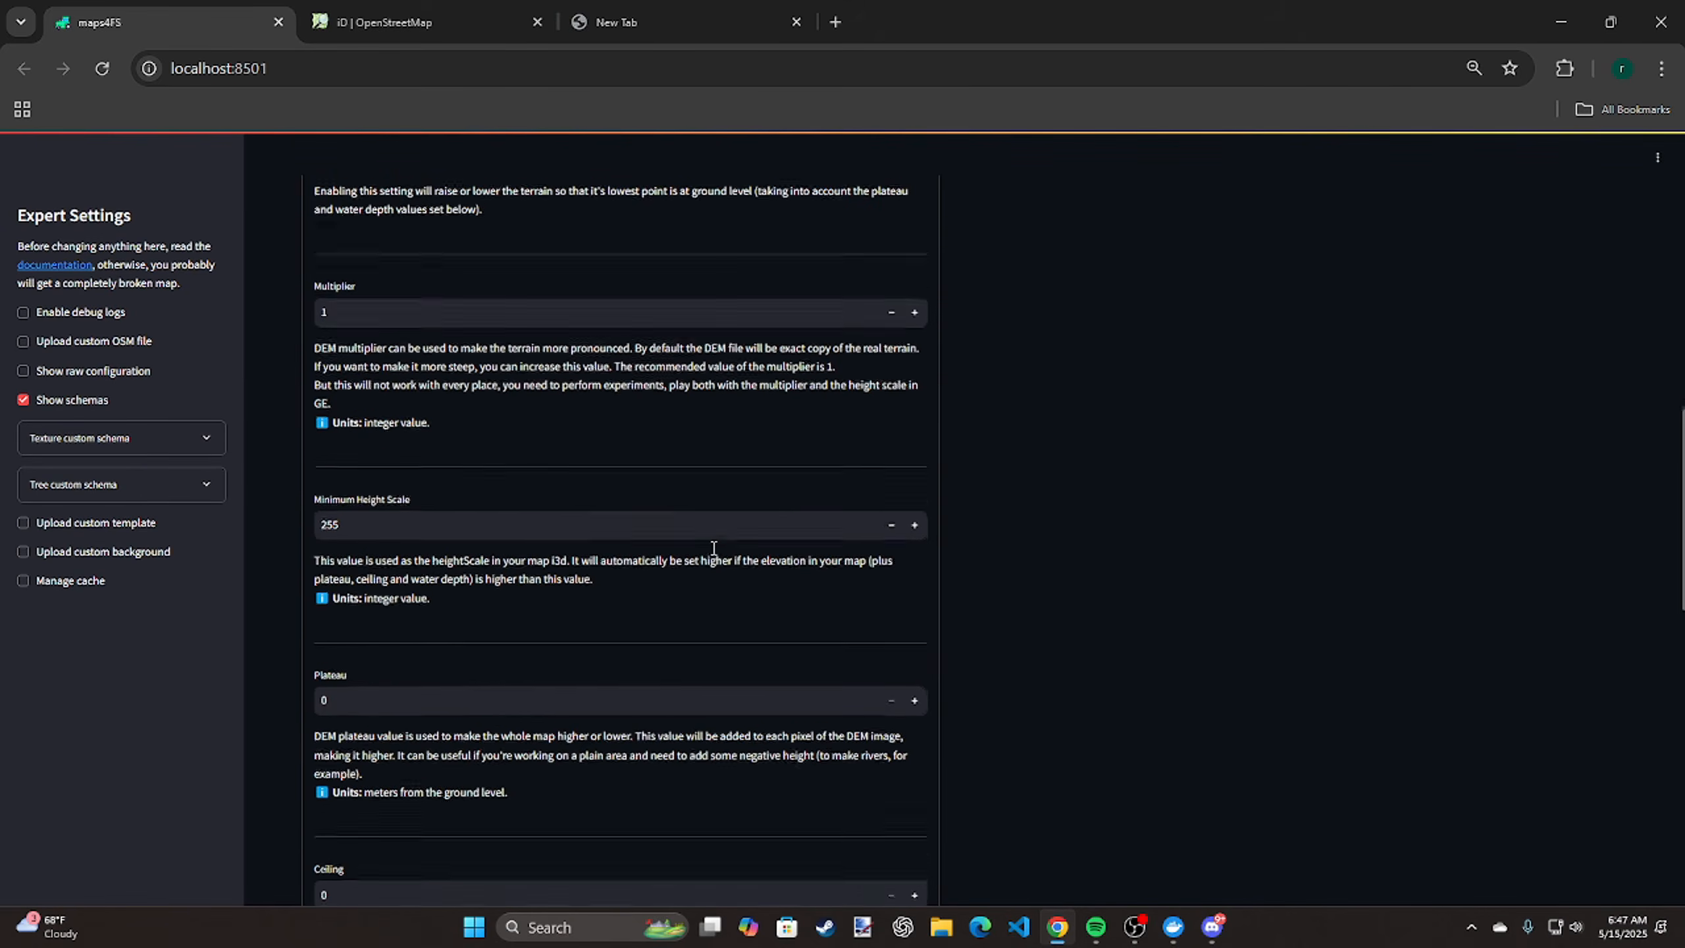
scroll(703, 551, "up", 3)
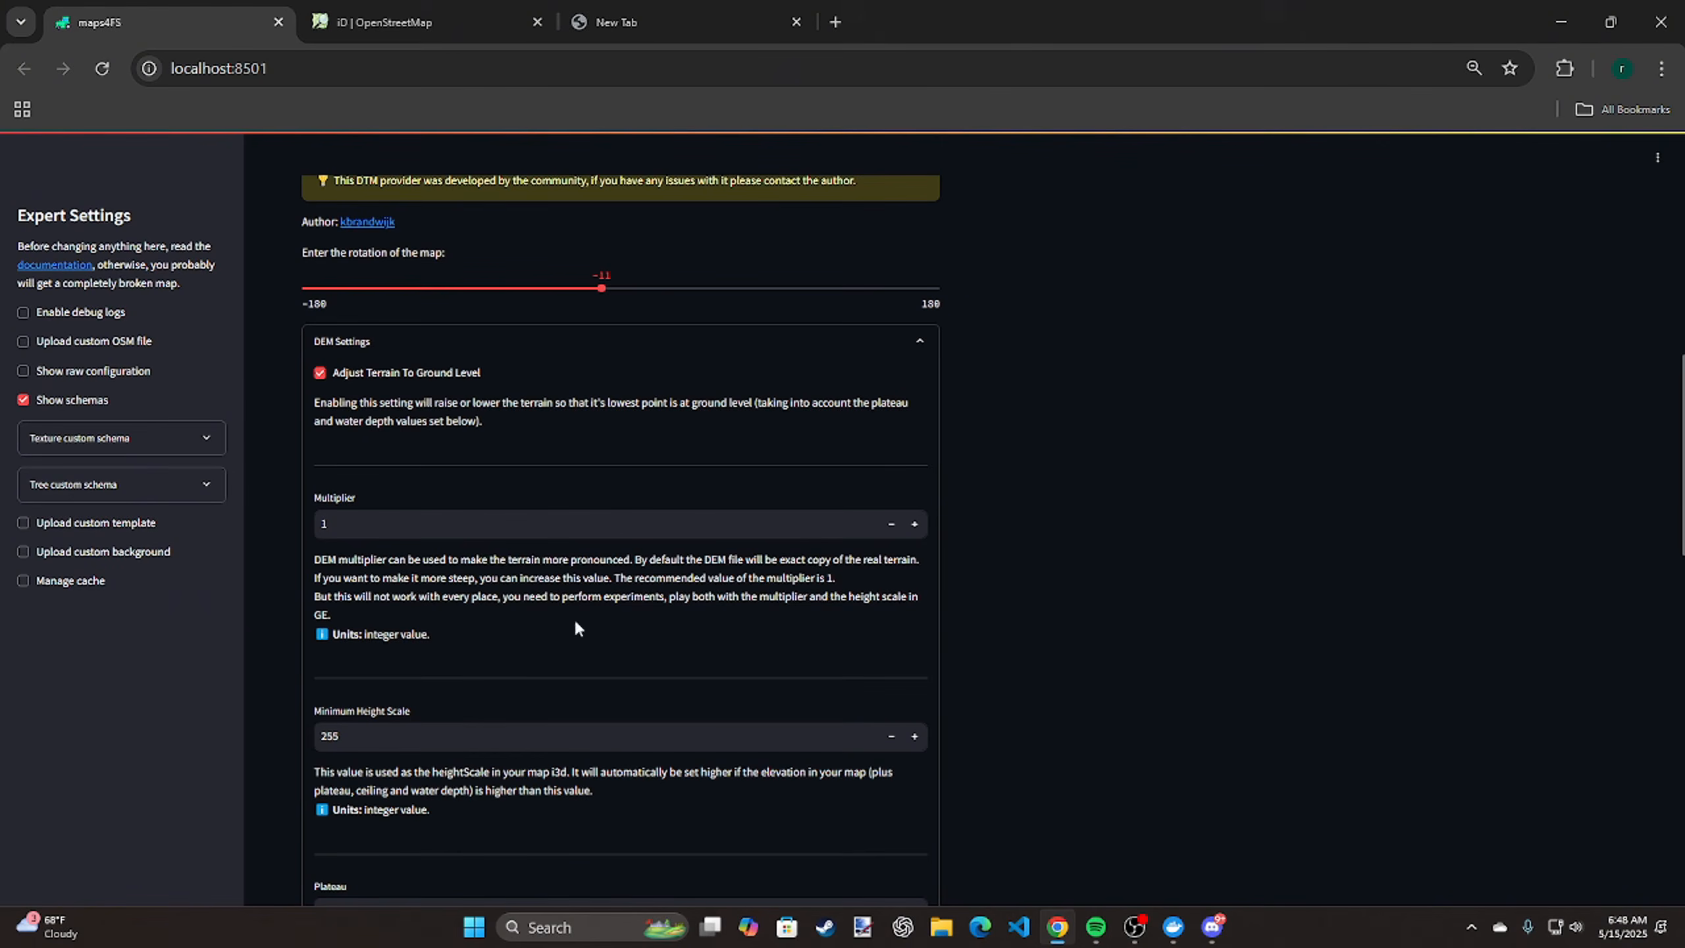
scroll(687, 662, "down", 5)
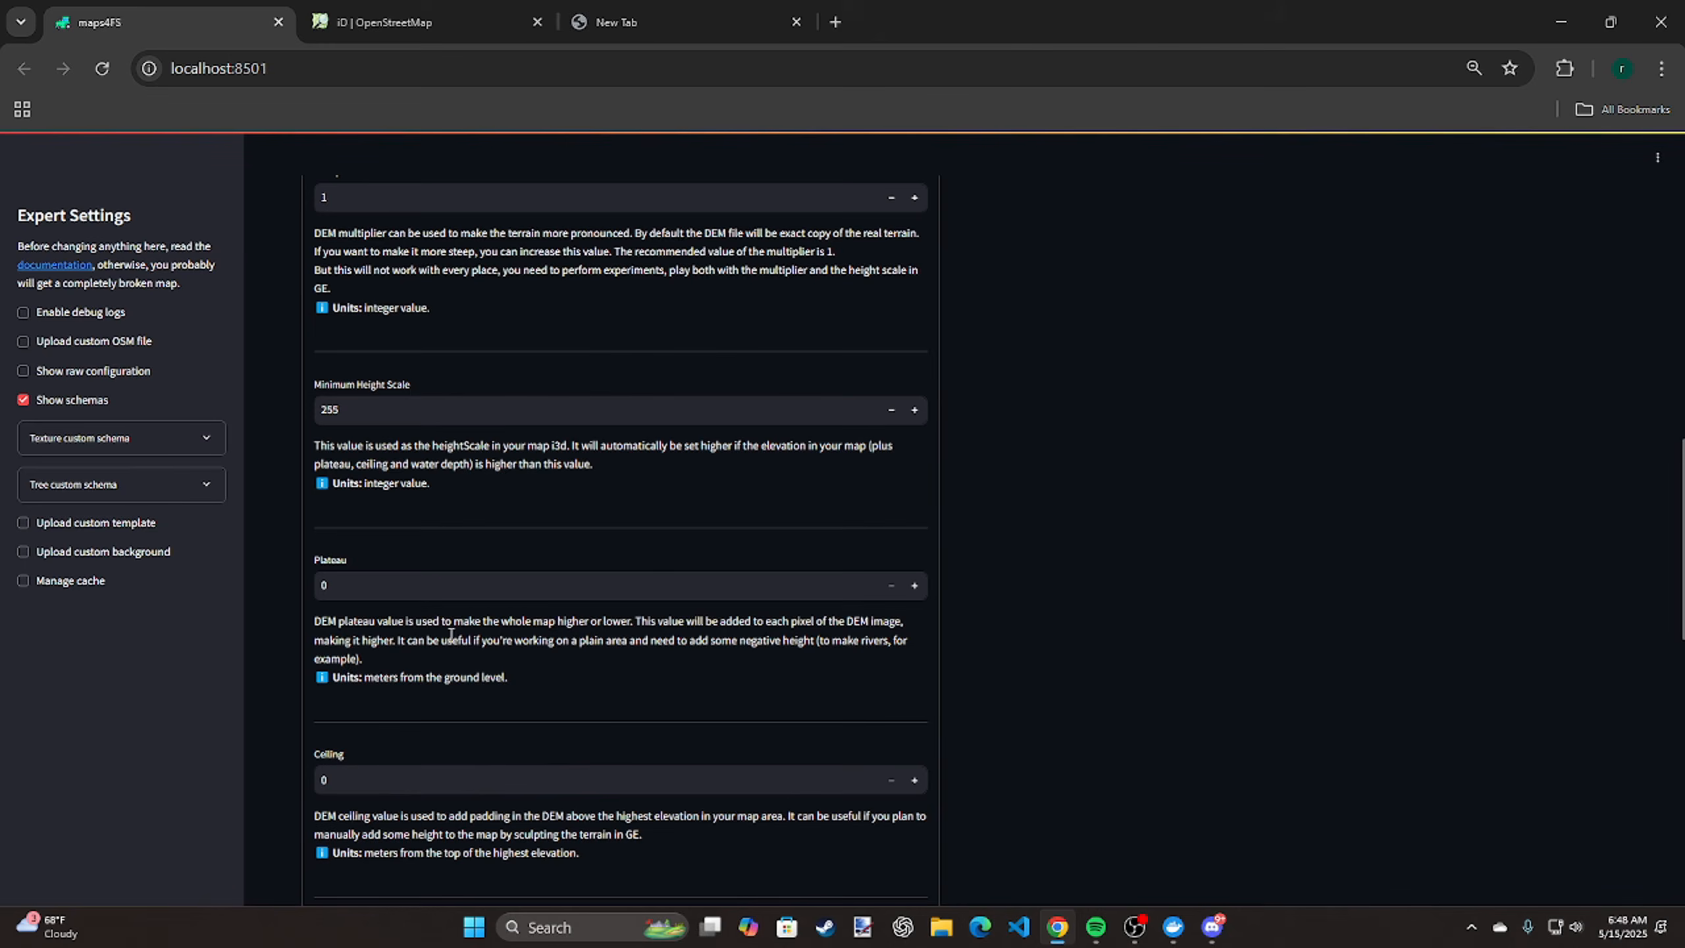
scroll(640, 598, "down", 5)
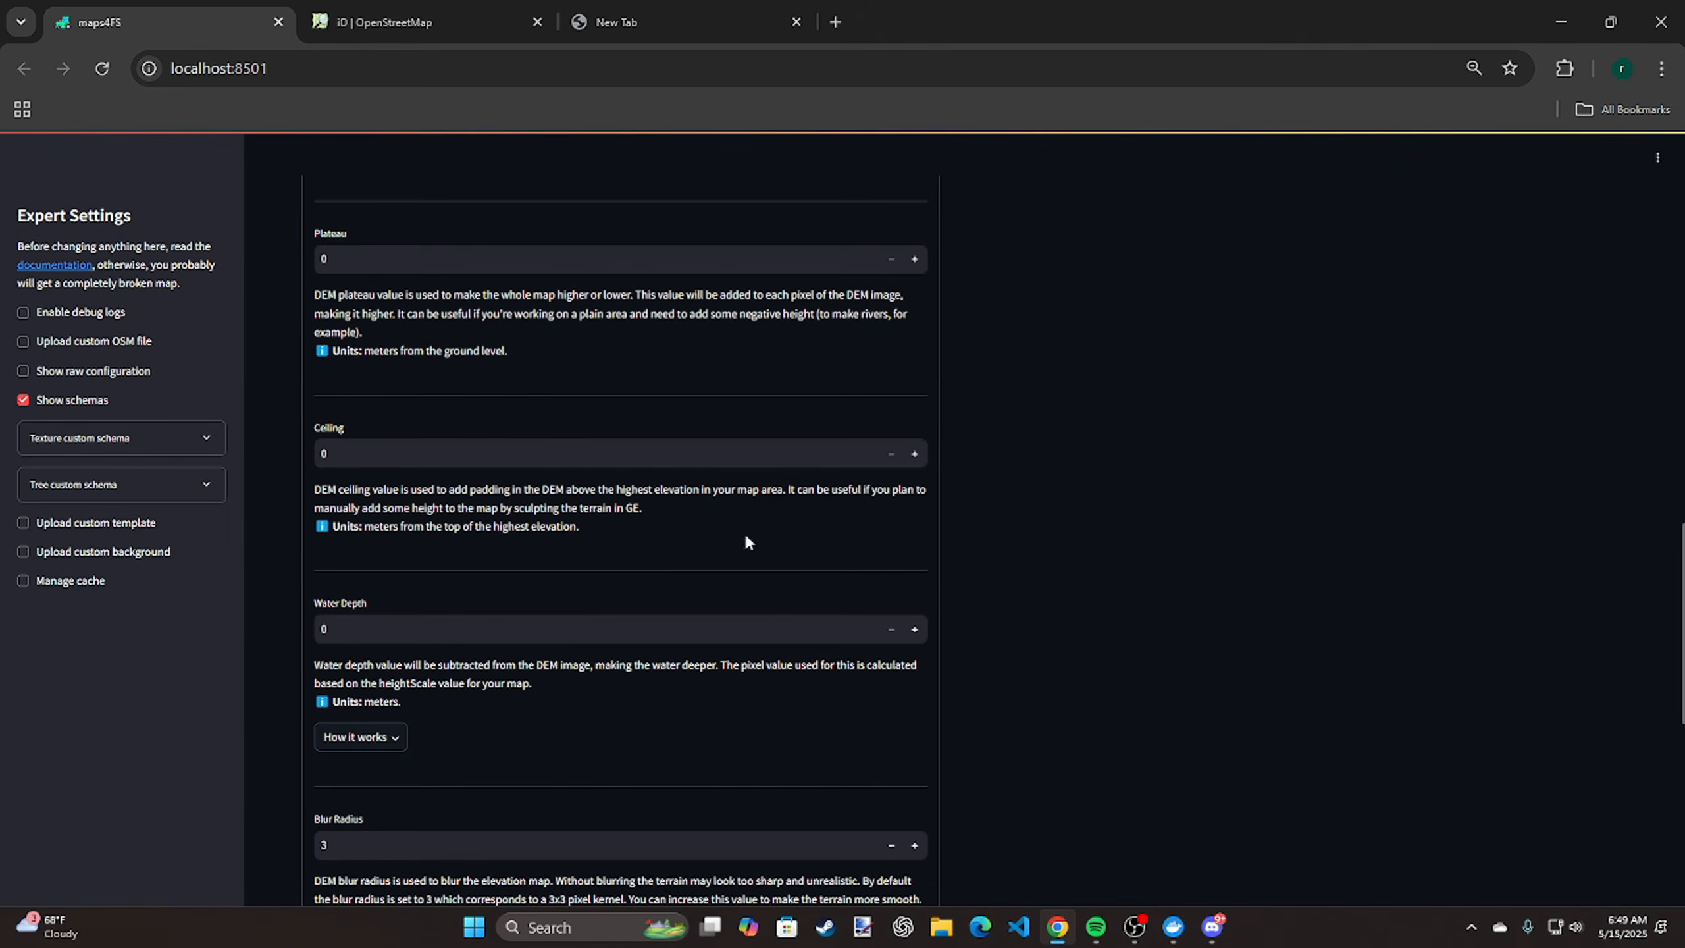
left_click(915, 455)
left_click(915, 454)
left_click(915, 454)
left_click(913, 632)
left_click(914, 636)
left_click(914, 636)
Review the blur radius and foundations options, then expand the Background settings and read through their terrain, water and decimation options
scroll(650, 762, "down", 1)
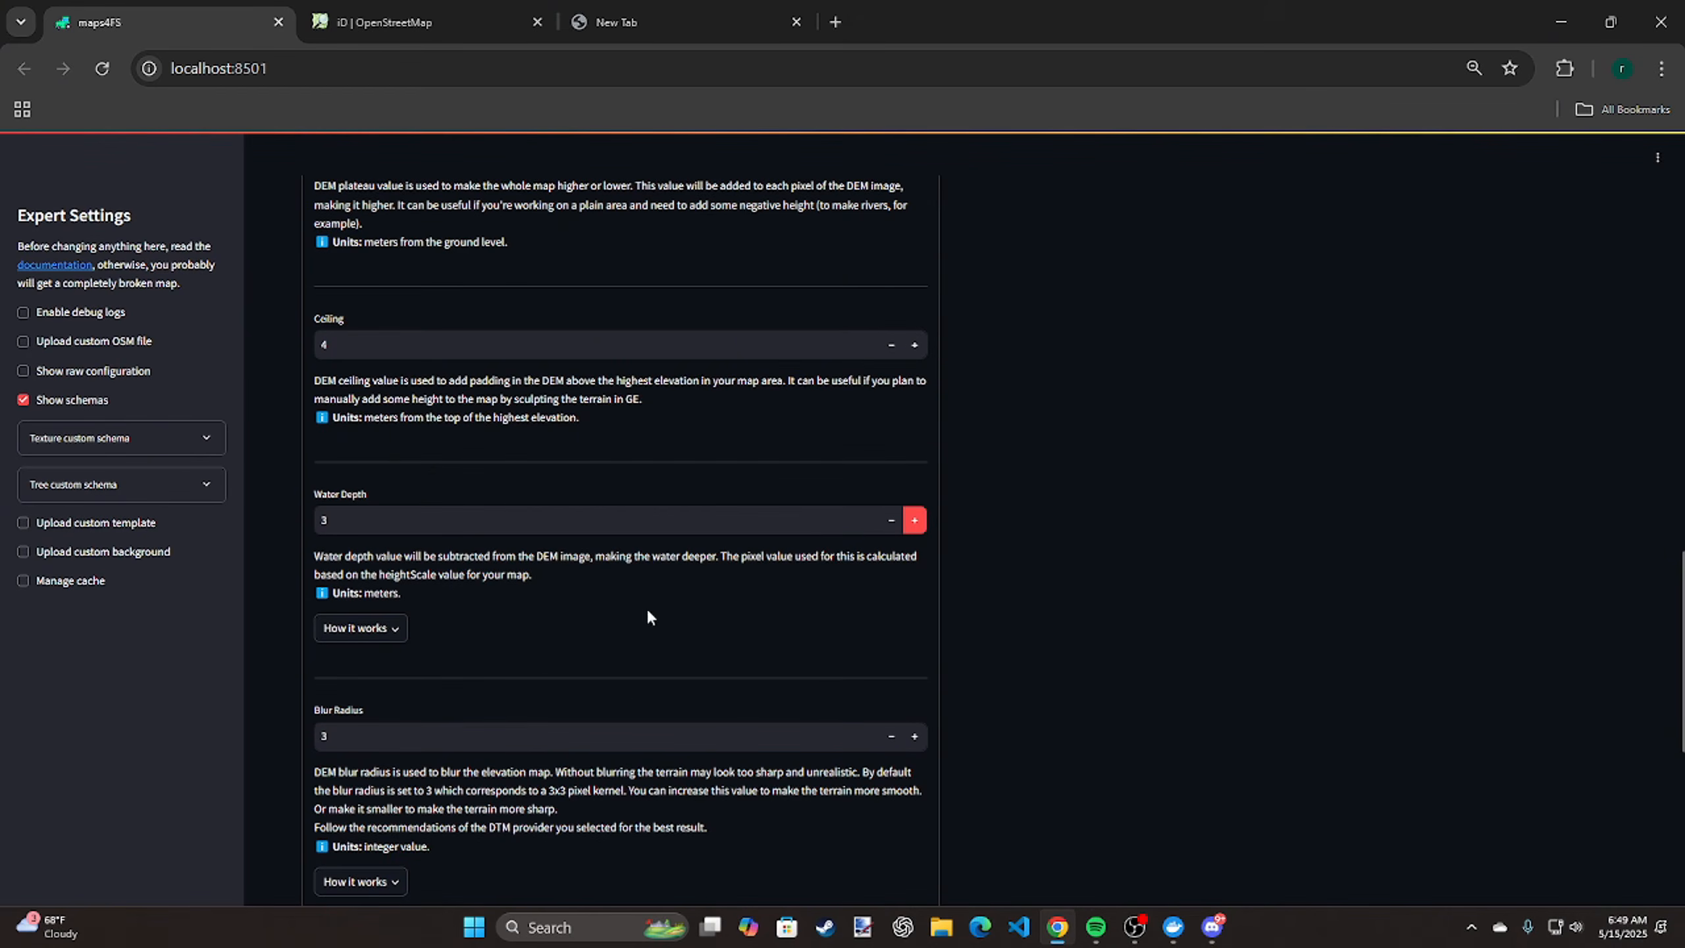
scroll(703, 634, "down", 3)
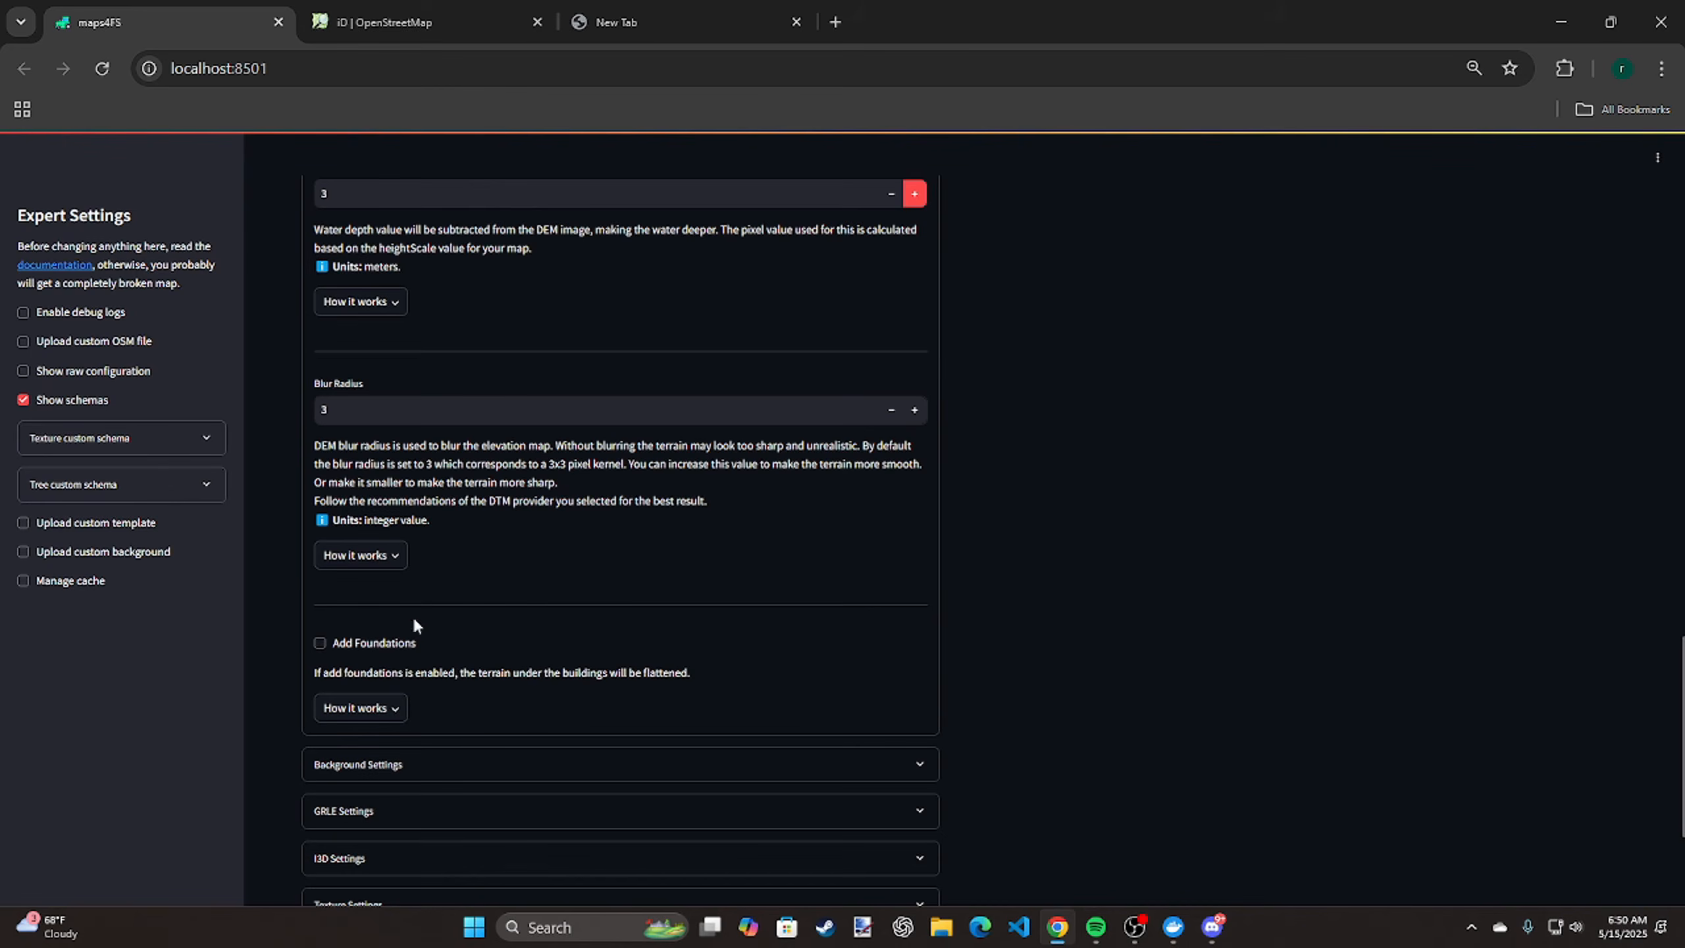
left_click(363, 767)
scroll(597, 677, "down", 4)
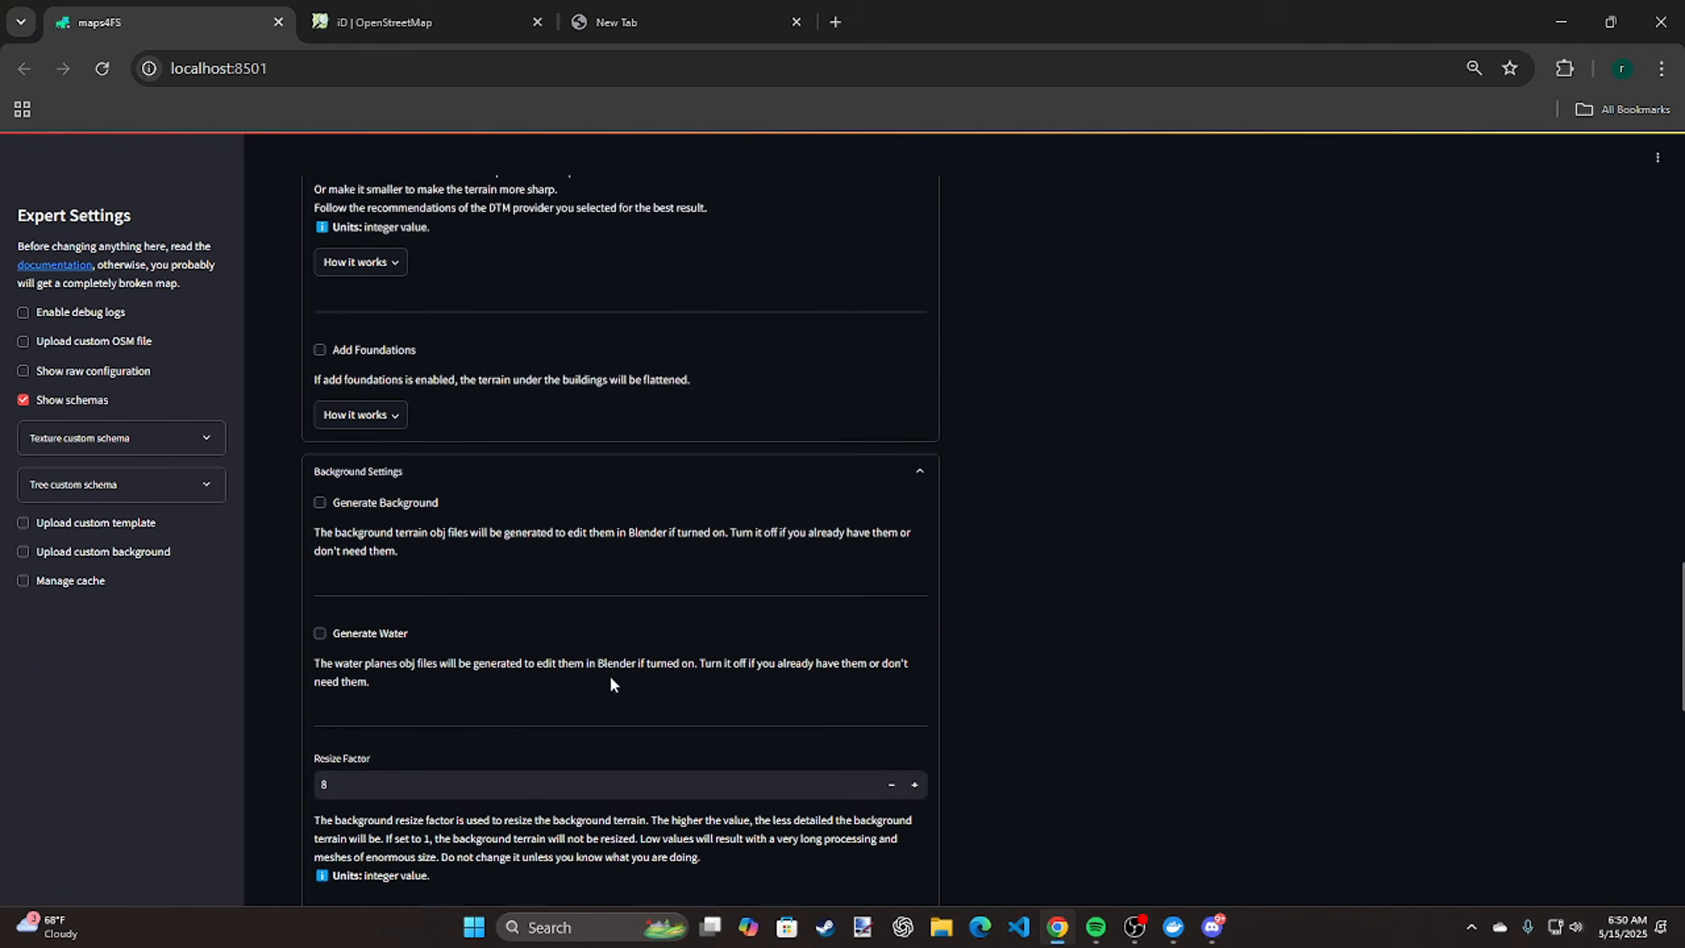
scroll(610, 684, "down", 2)
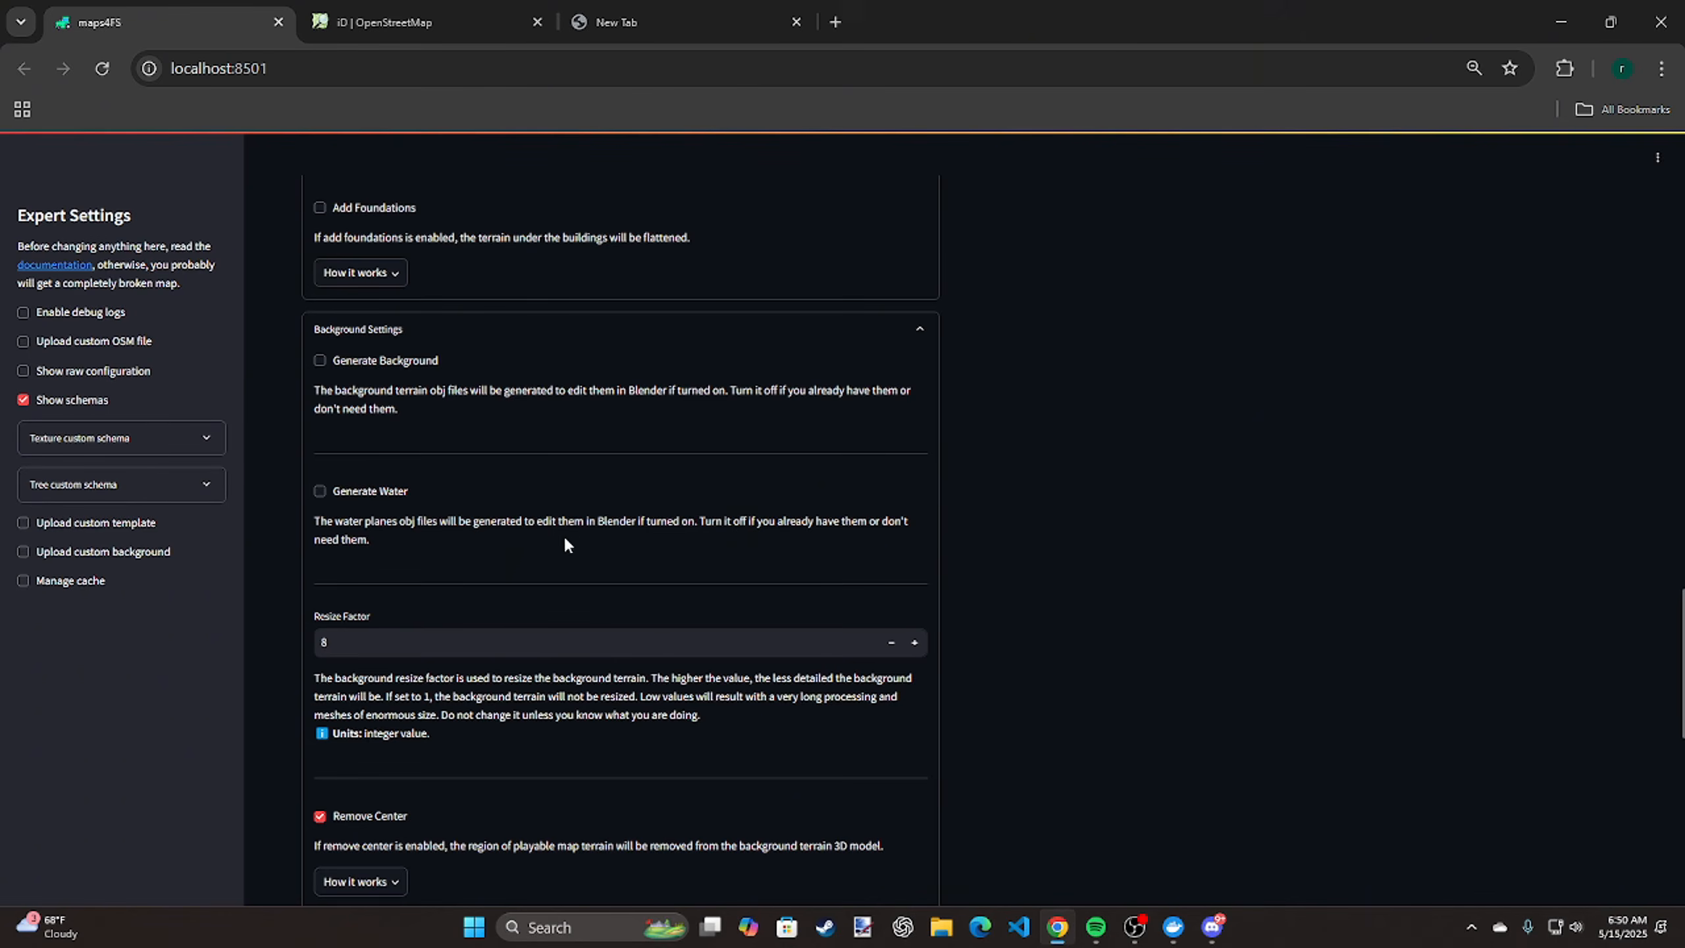
scroll(661, 593, "down", 3)
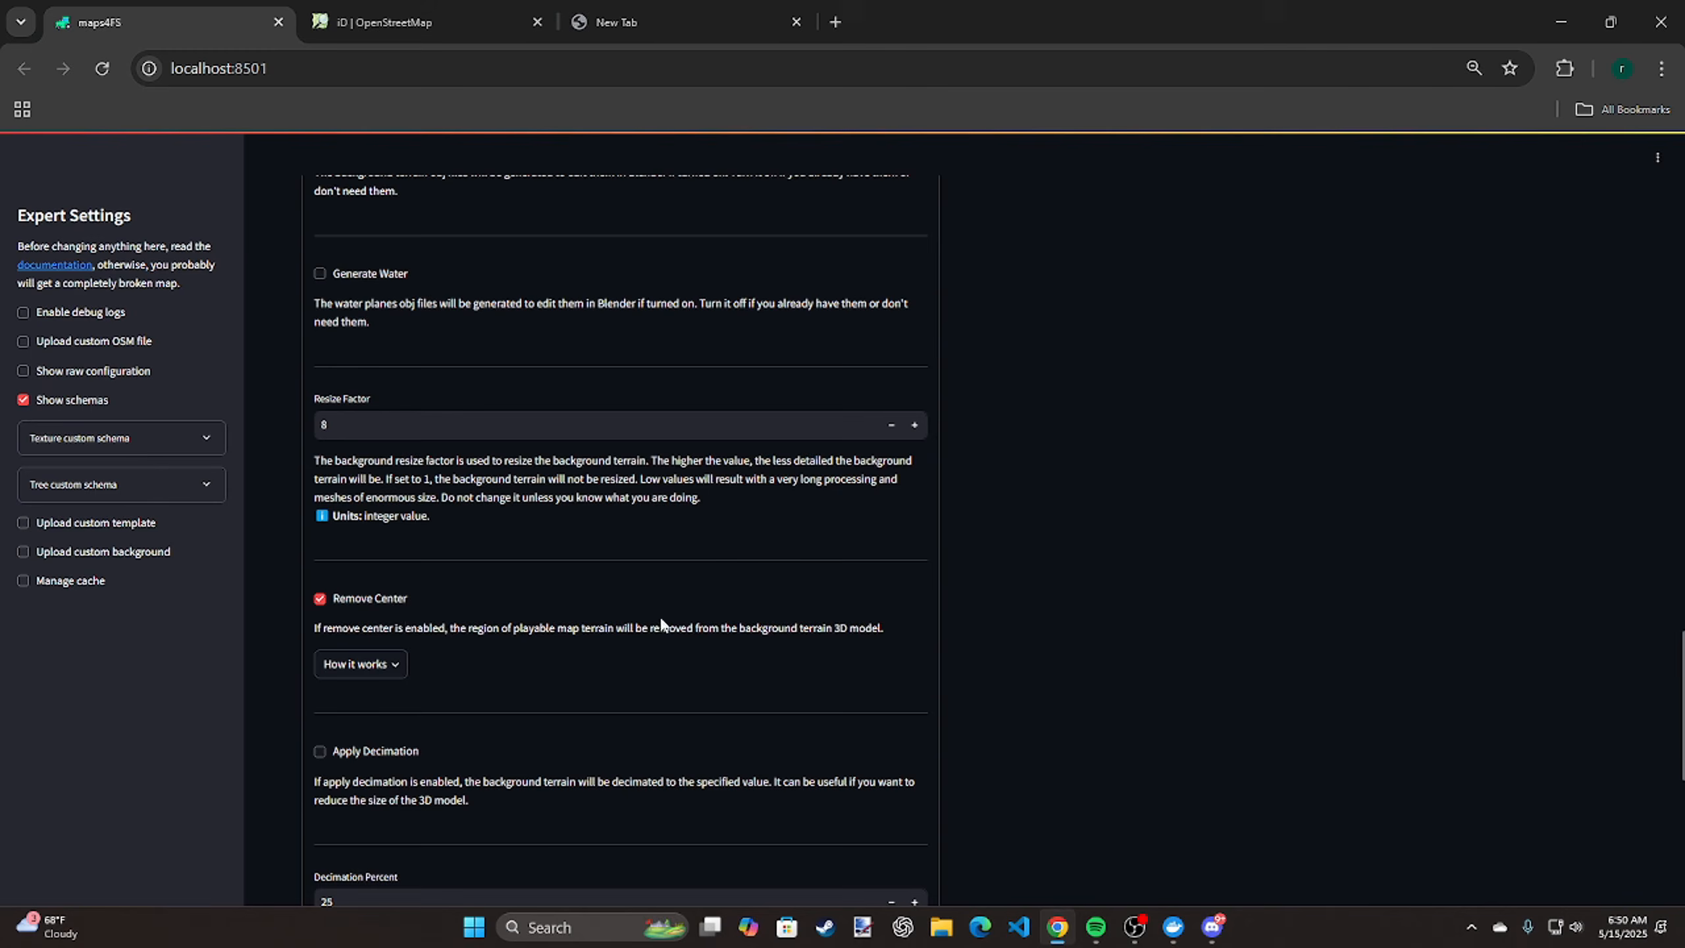
scroll(467, 651, "down", 6)
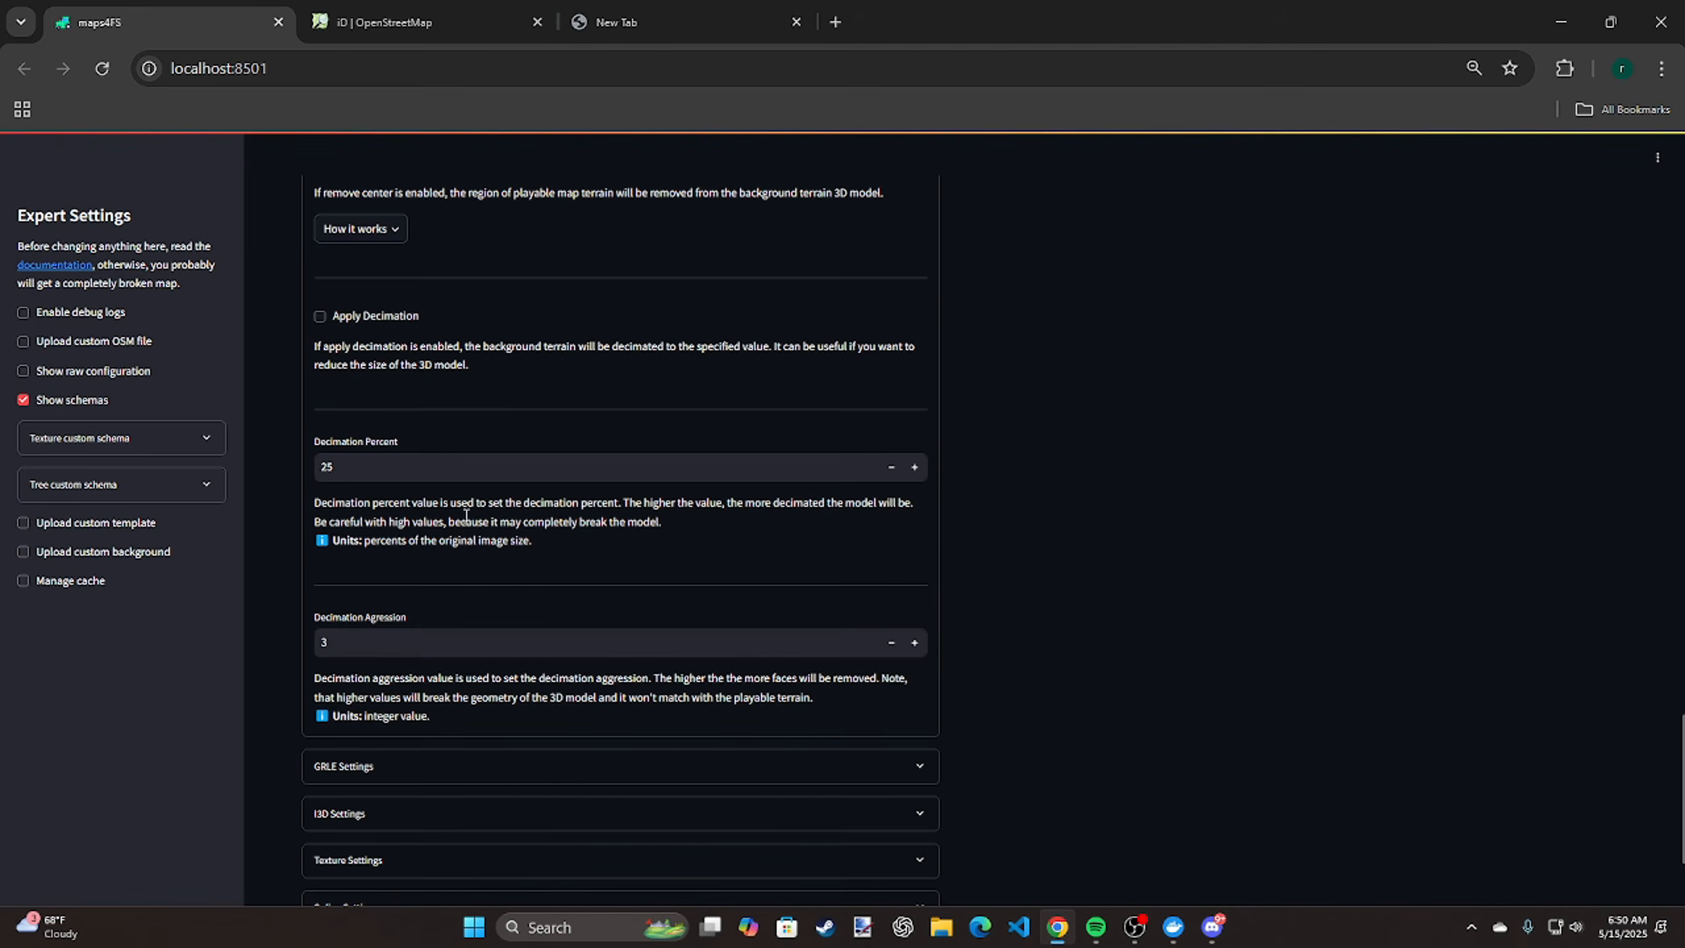
scroll(519, 599, "down", 3)
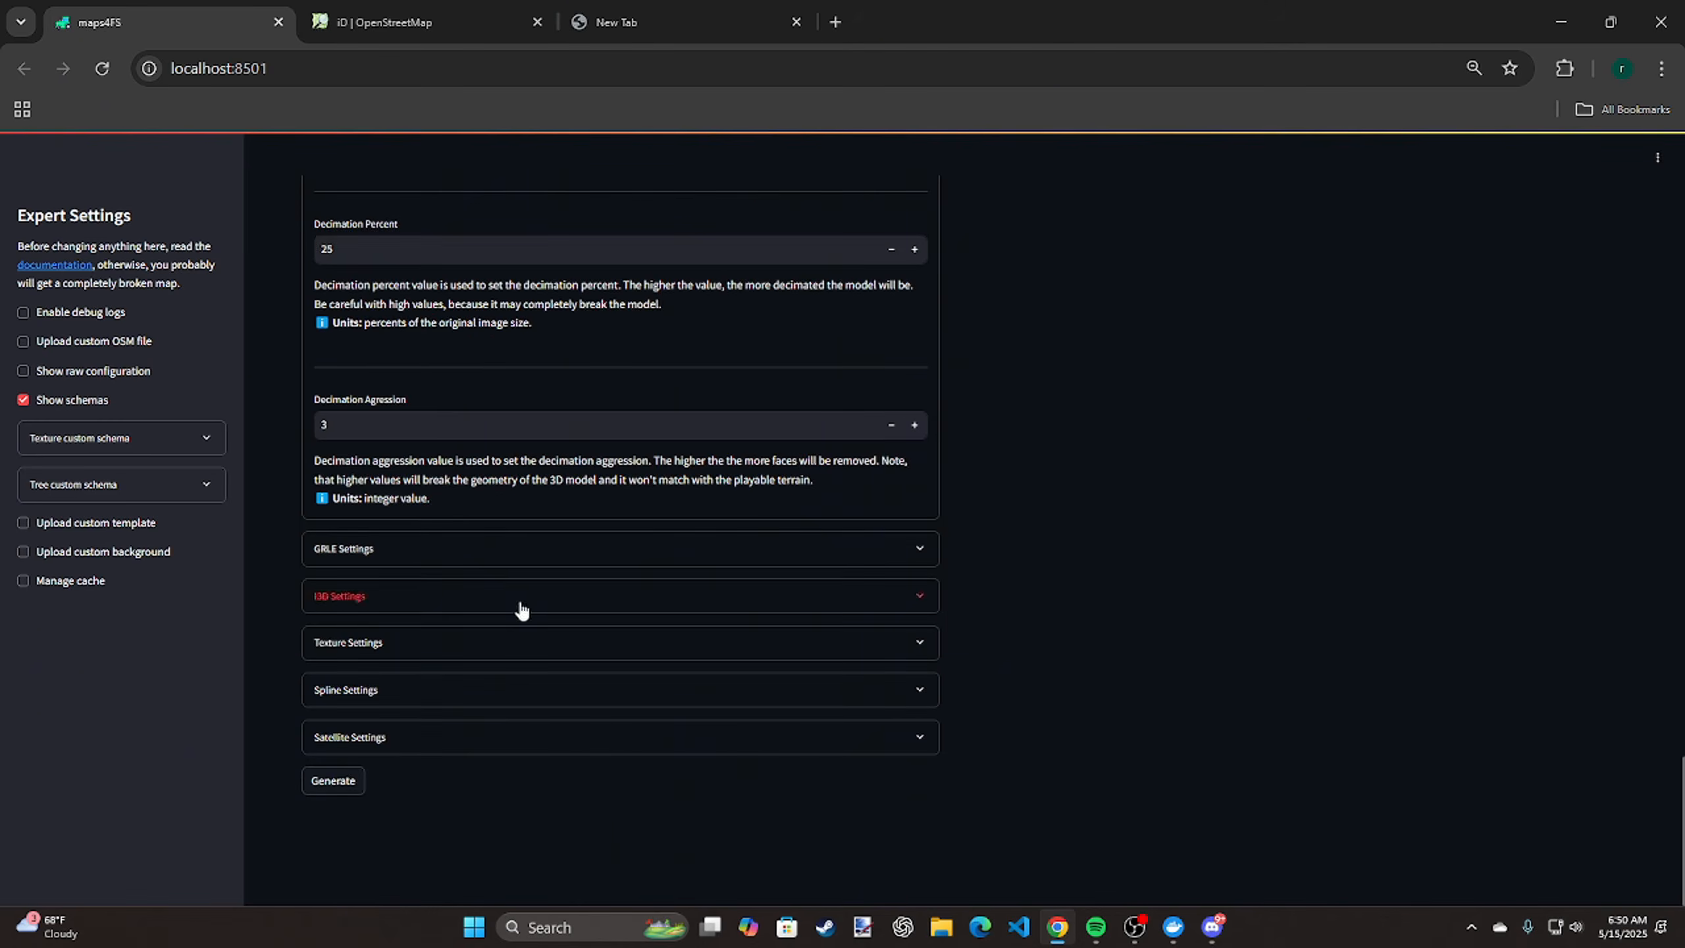
Expand the GRLE settings and look through the farmland, price, grass and plant island options
left_click(537, 562)
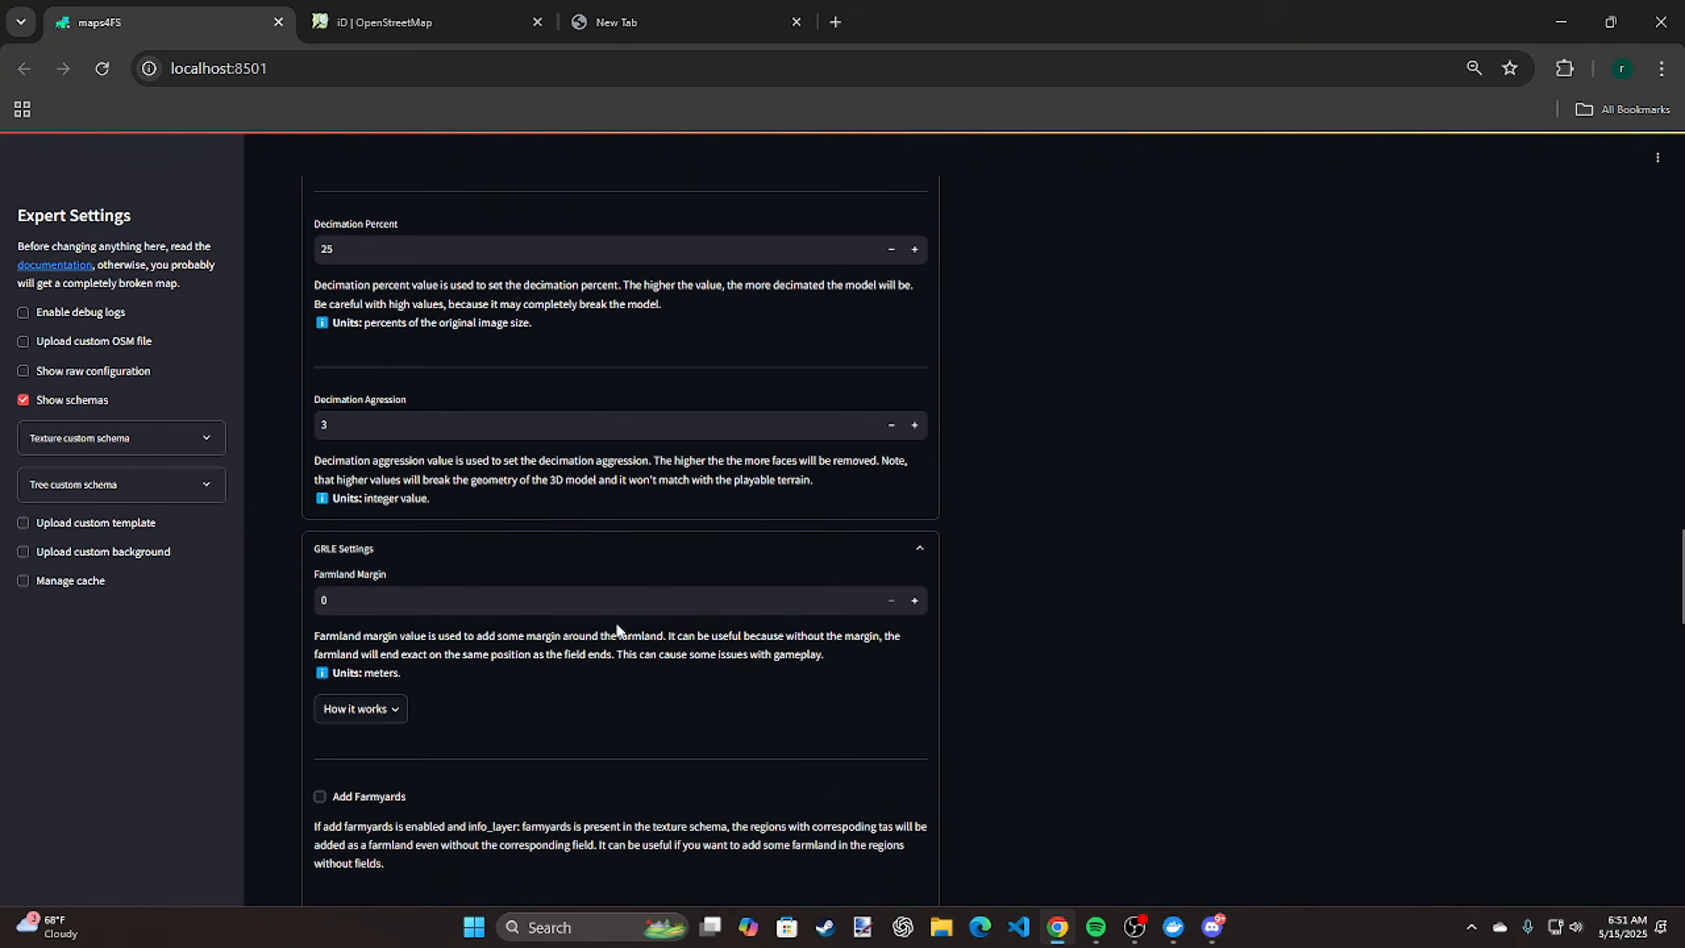
scroll(1215, 604, "down", 3)
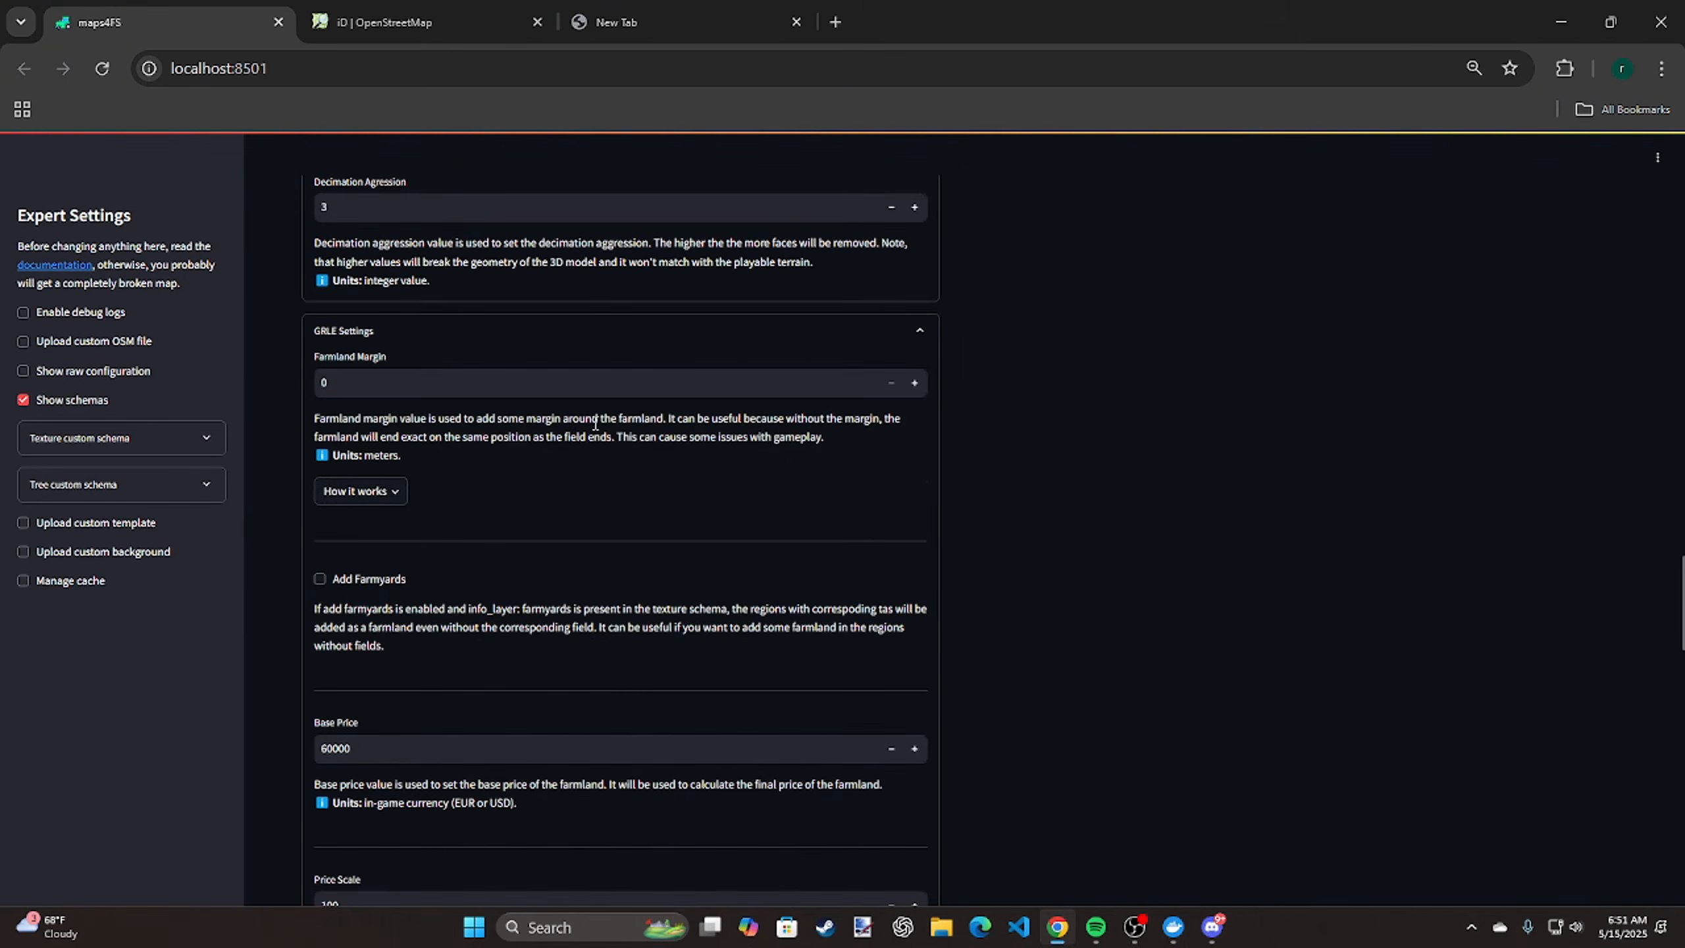
scroll(597, 411, "down", 5)
scroll(595, 430, "down", 8)
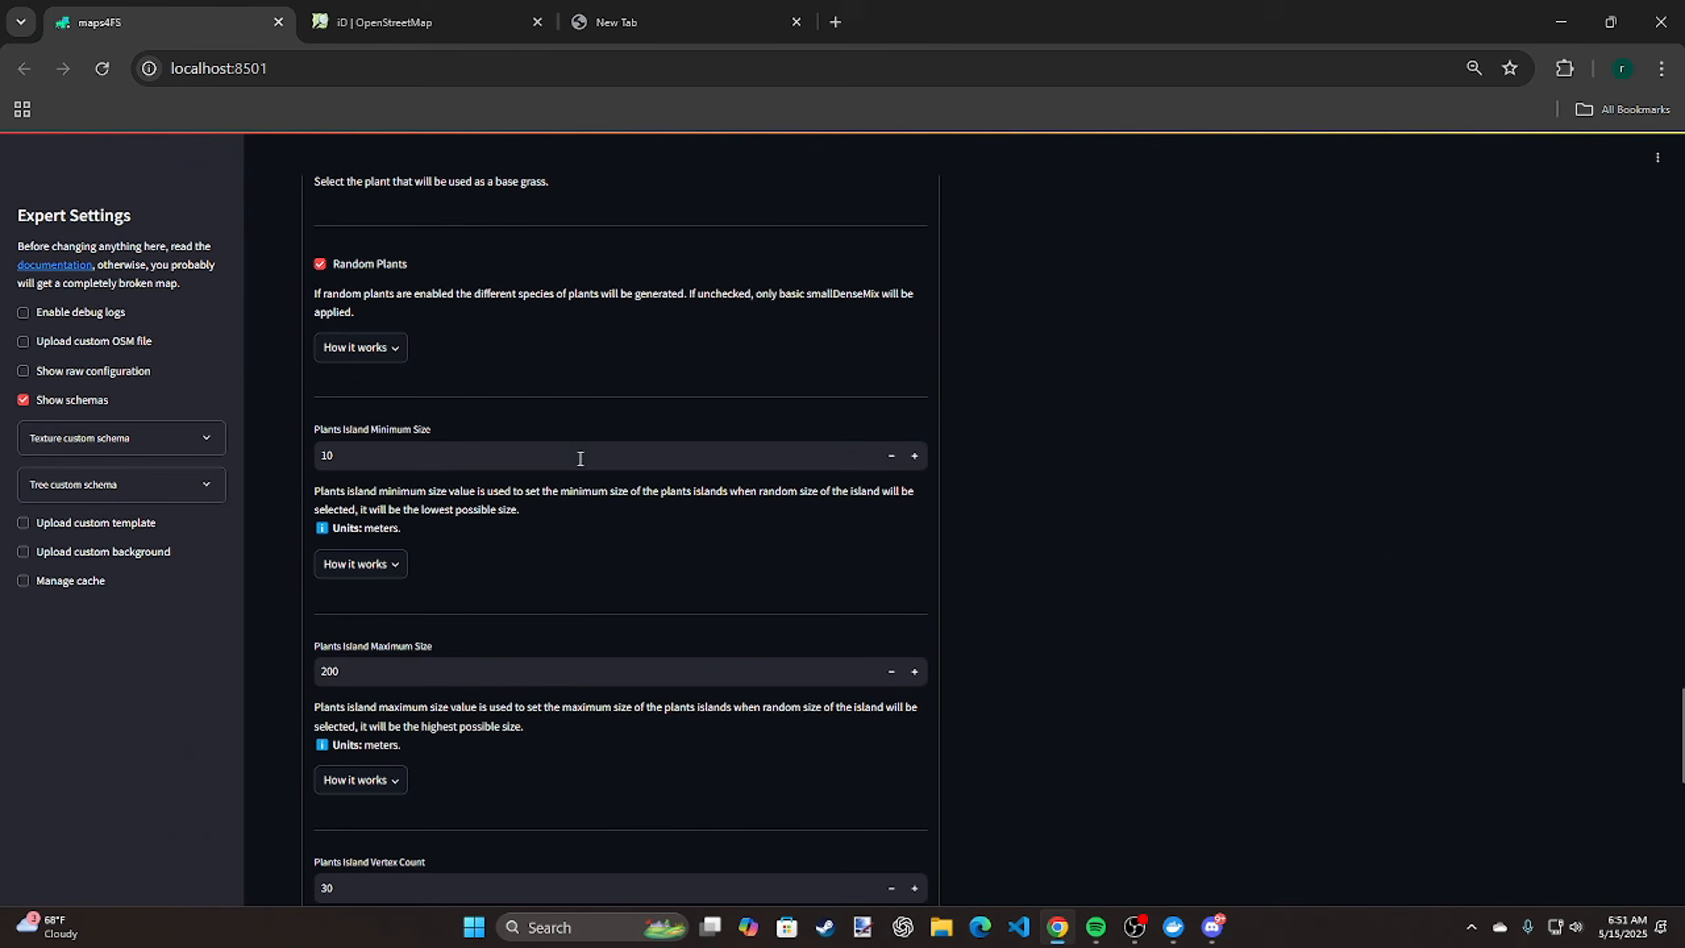
scroll(580, 498, "down", 6)
scroll(1131, 503, "down", 6)
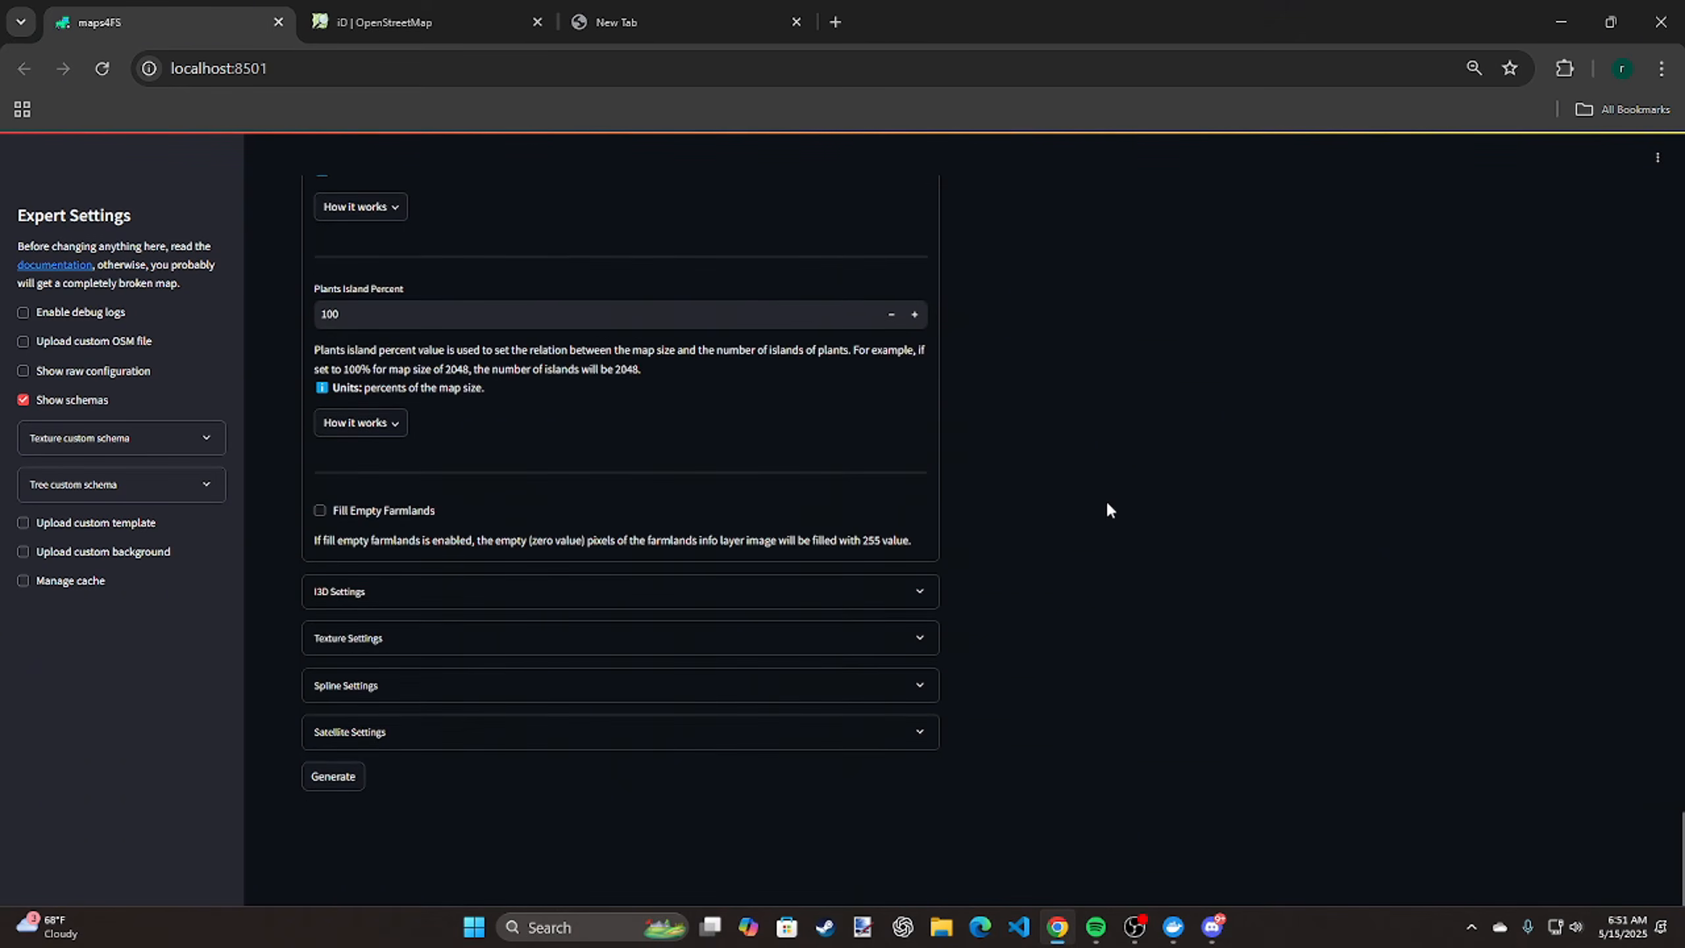
Expand the I3D settings and check the options for adding trees, forest density and relative tree shift
left_click(714, 591)
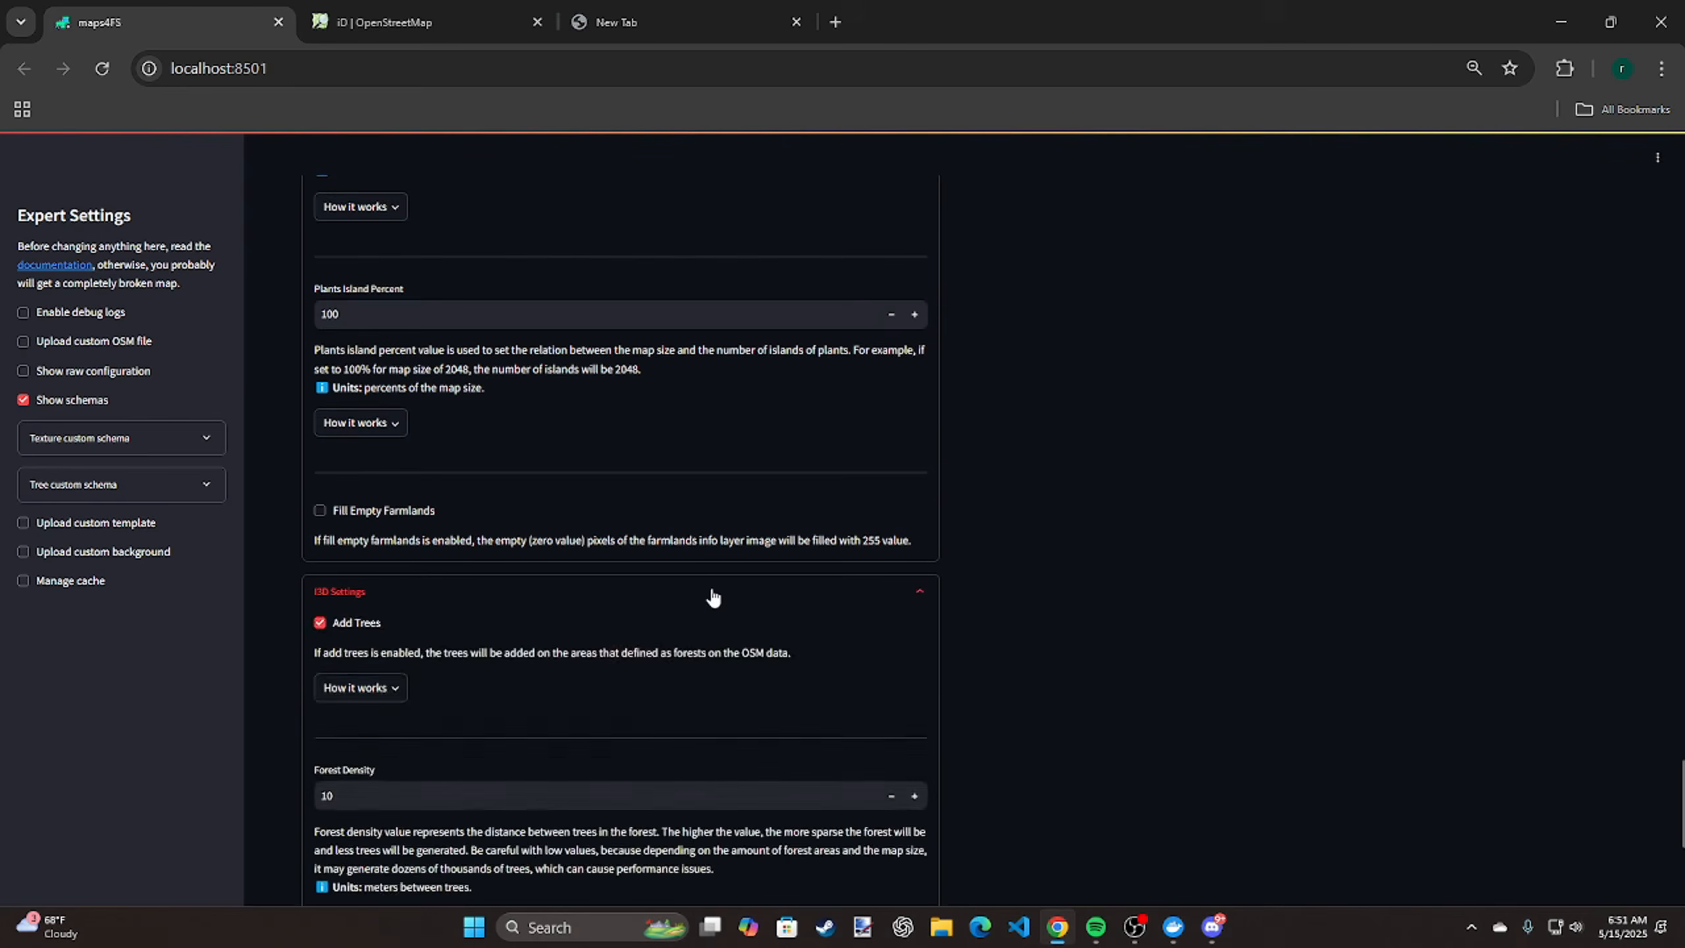
scroll(713, 598, "down", 2)
scroll(713, 598, "down", 4)
scroll(983, 547, "up", 5)
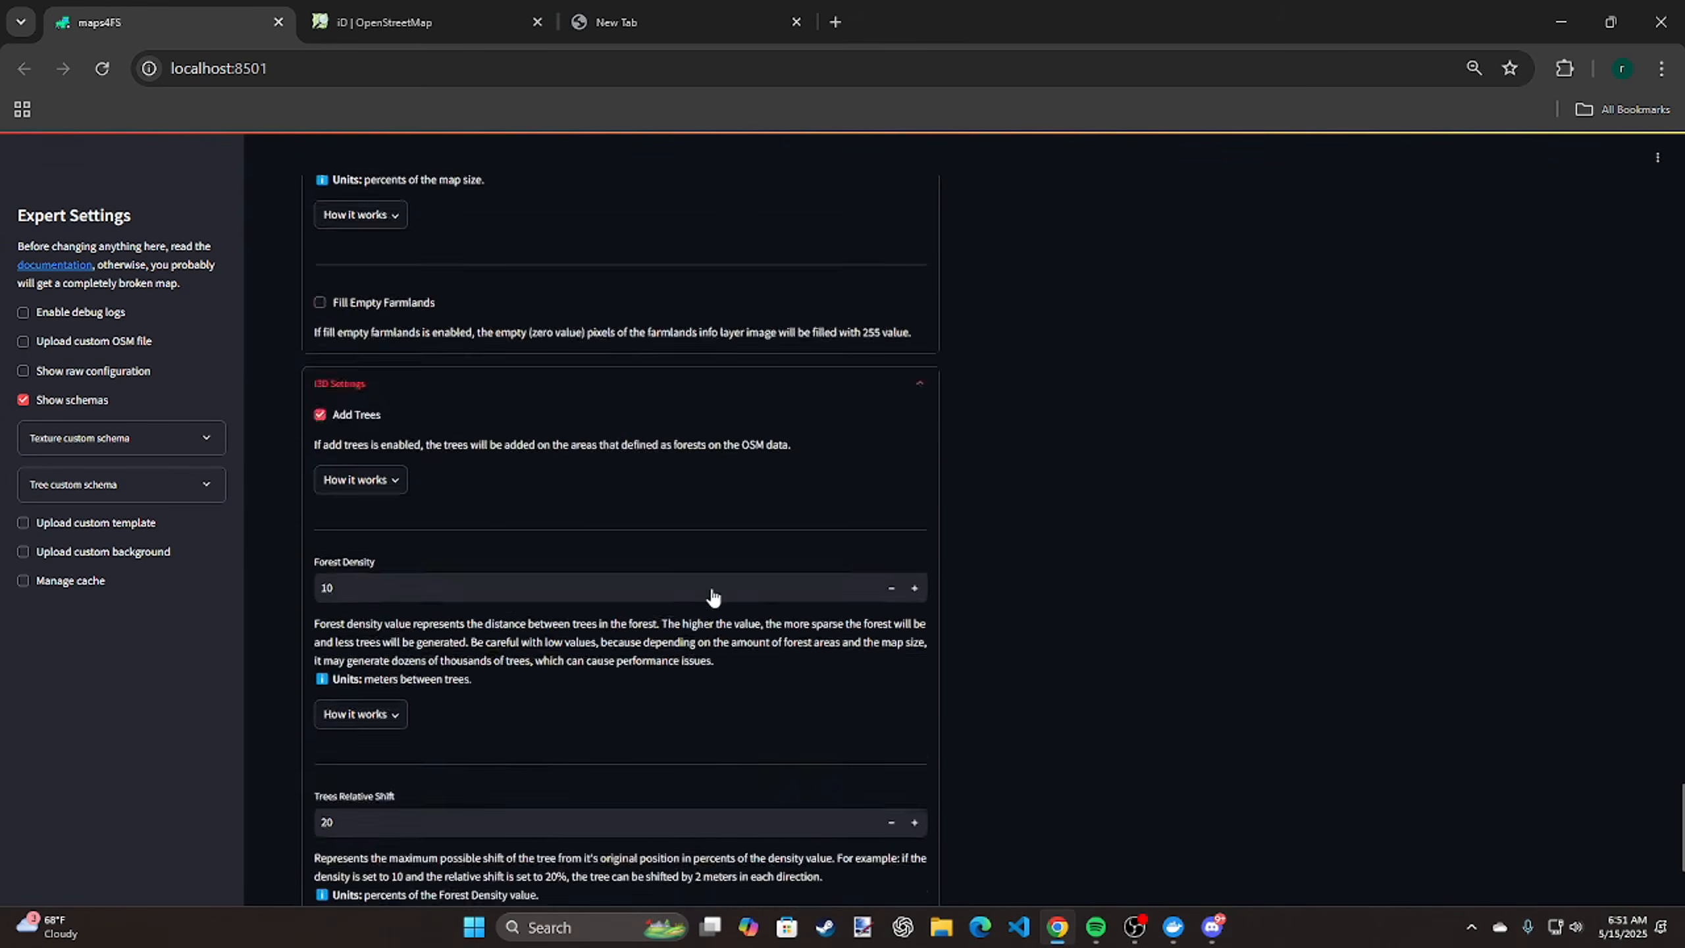
Go back up through the expanded options and collapse the Background settings and the DEM settings
scroll(982, 545, "up", 9)
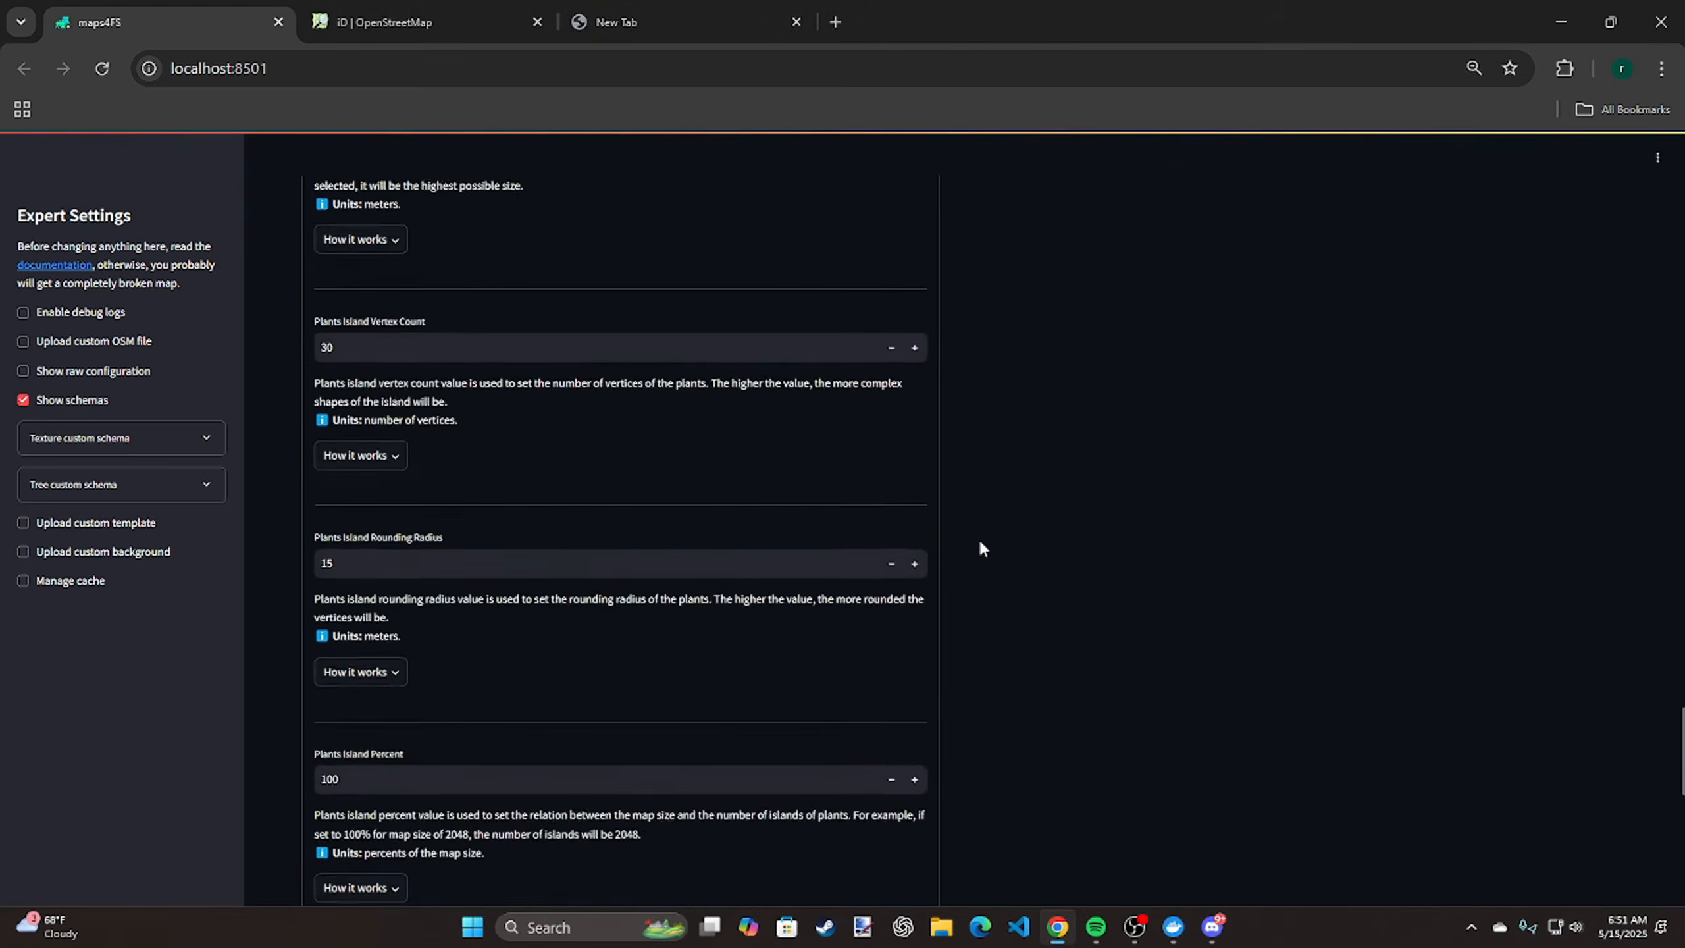
scroll(983, 548, "up", 5)
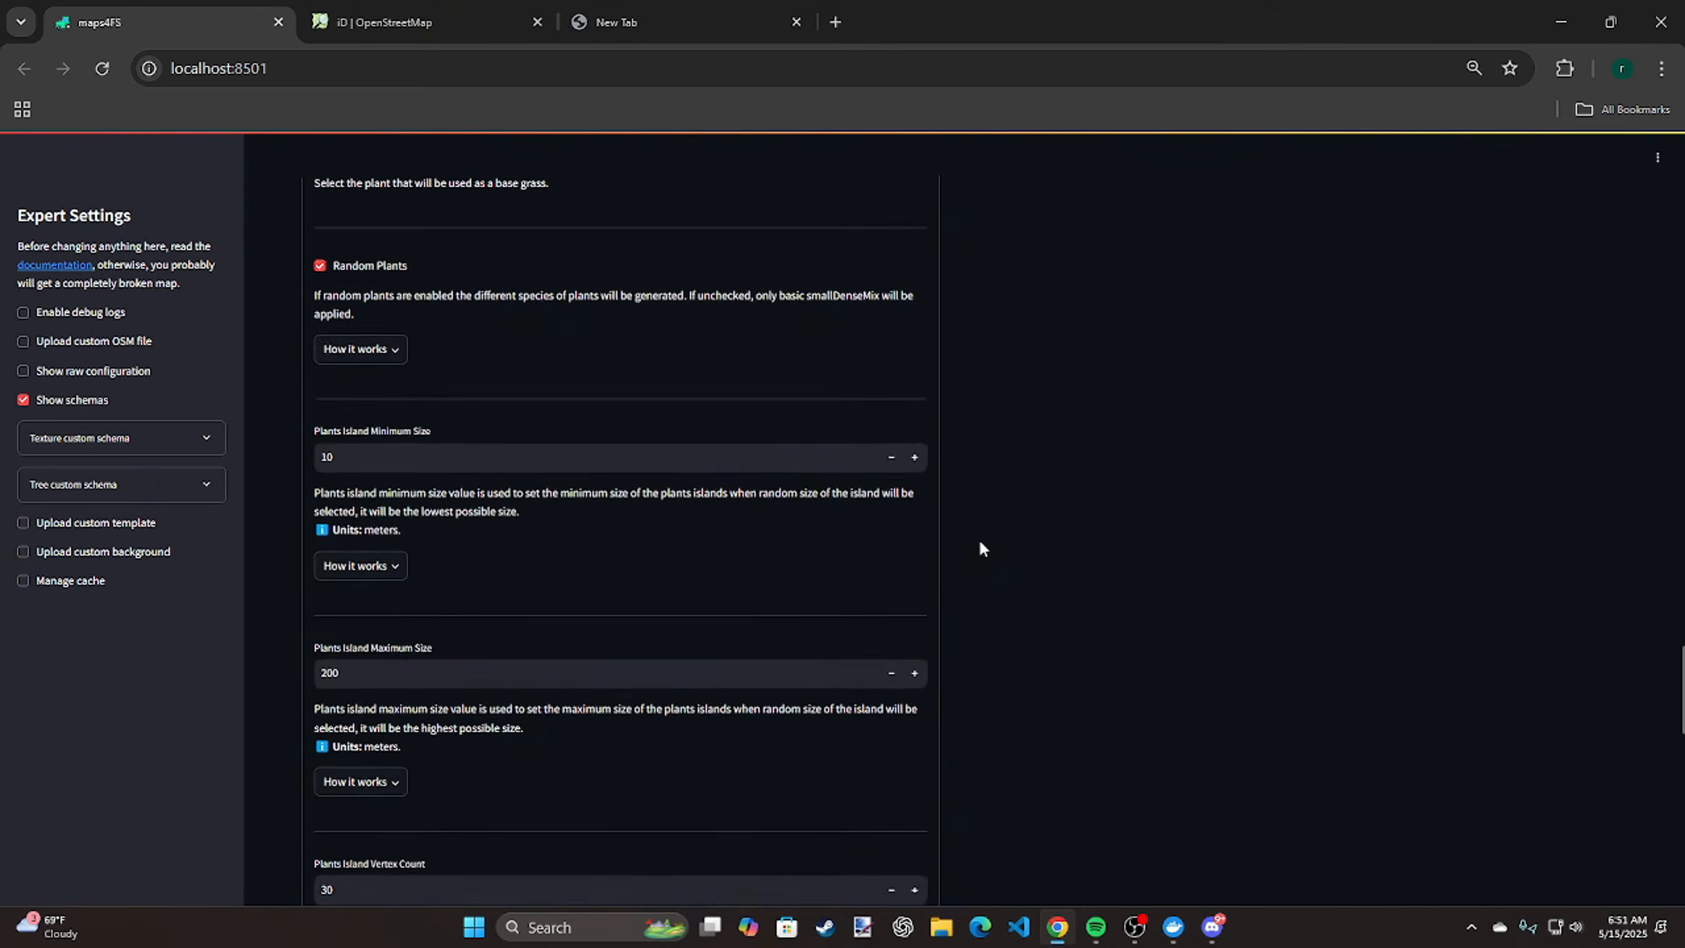
scroll(983, 548, "up", 6)
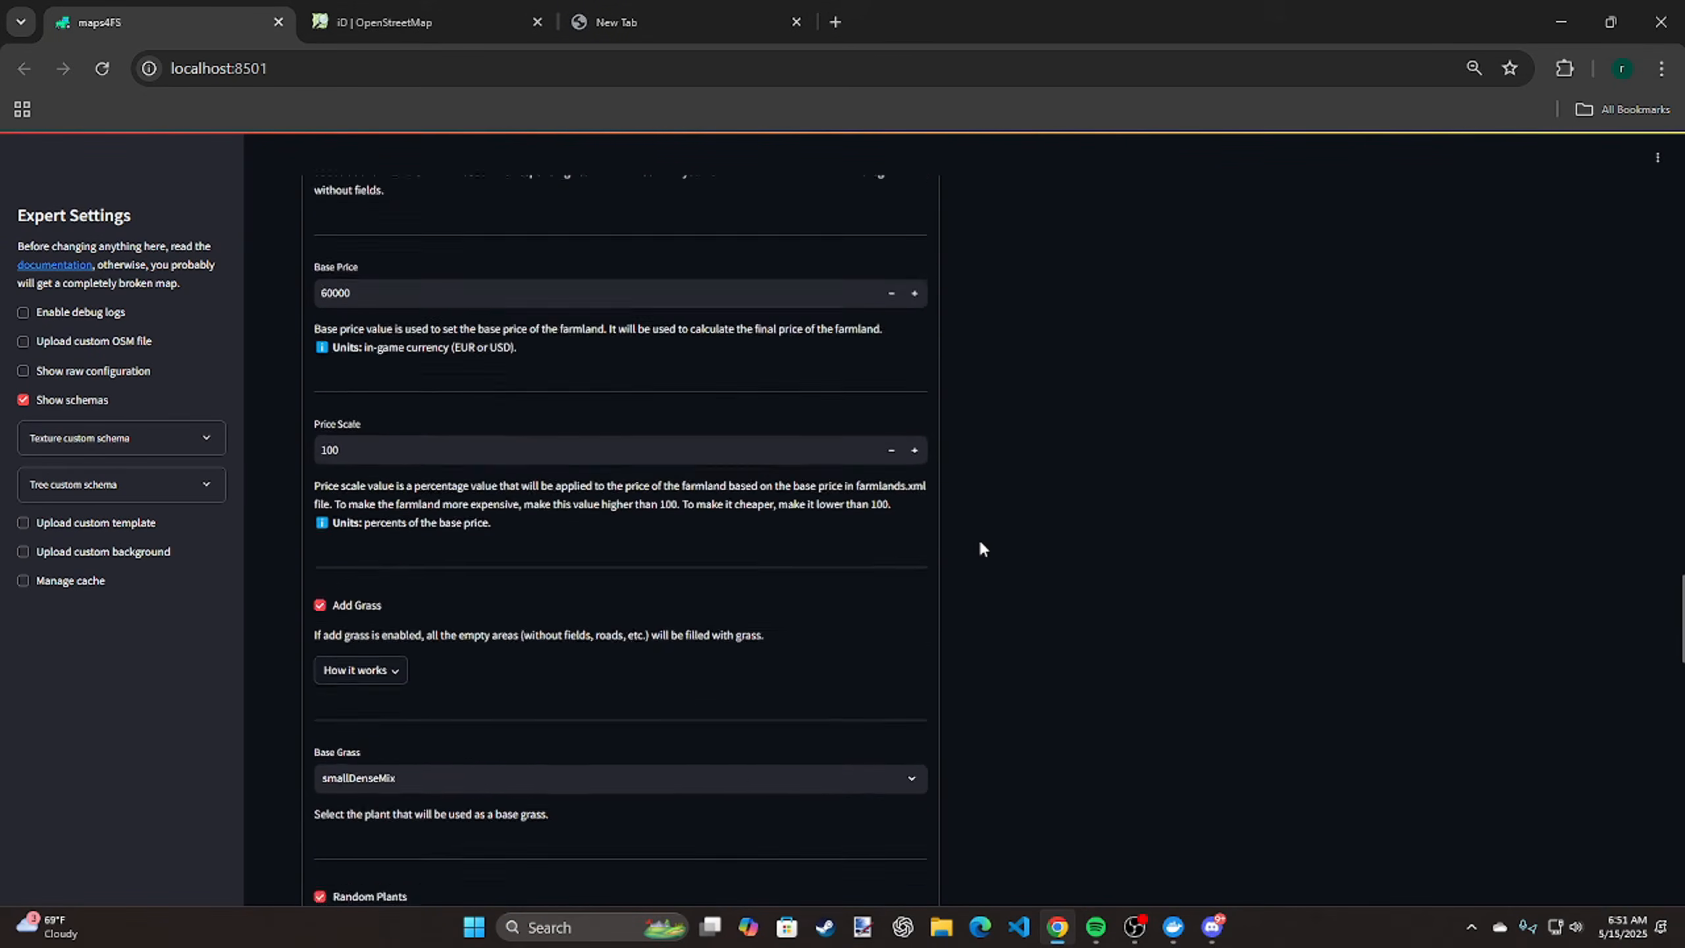
scroll(981, 549, "up", 7)
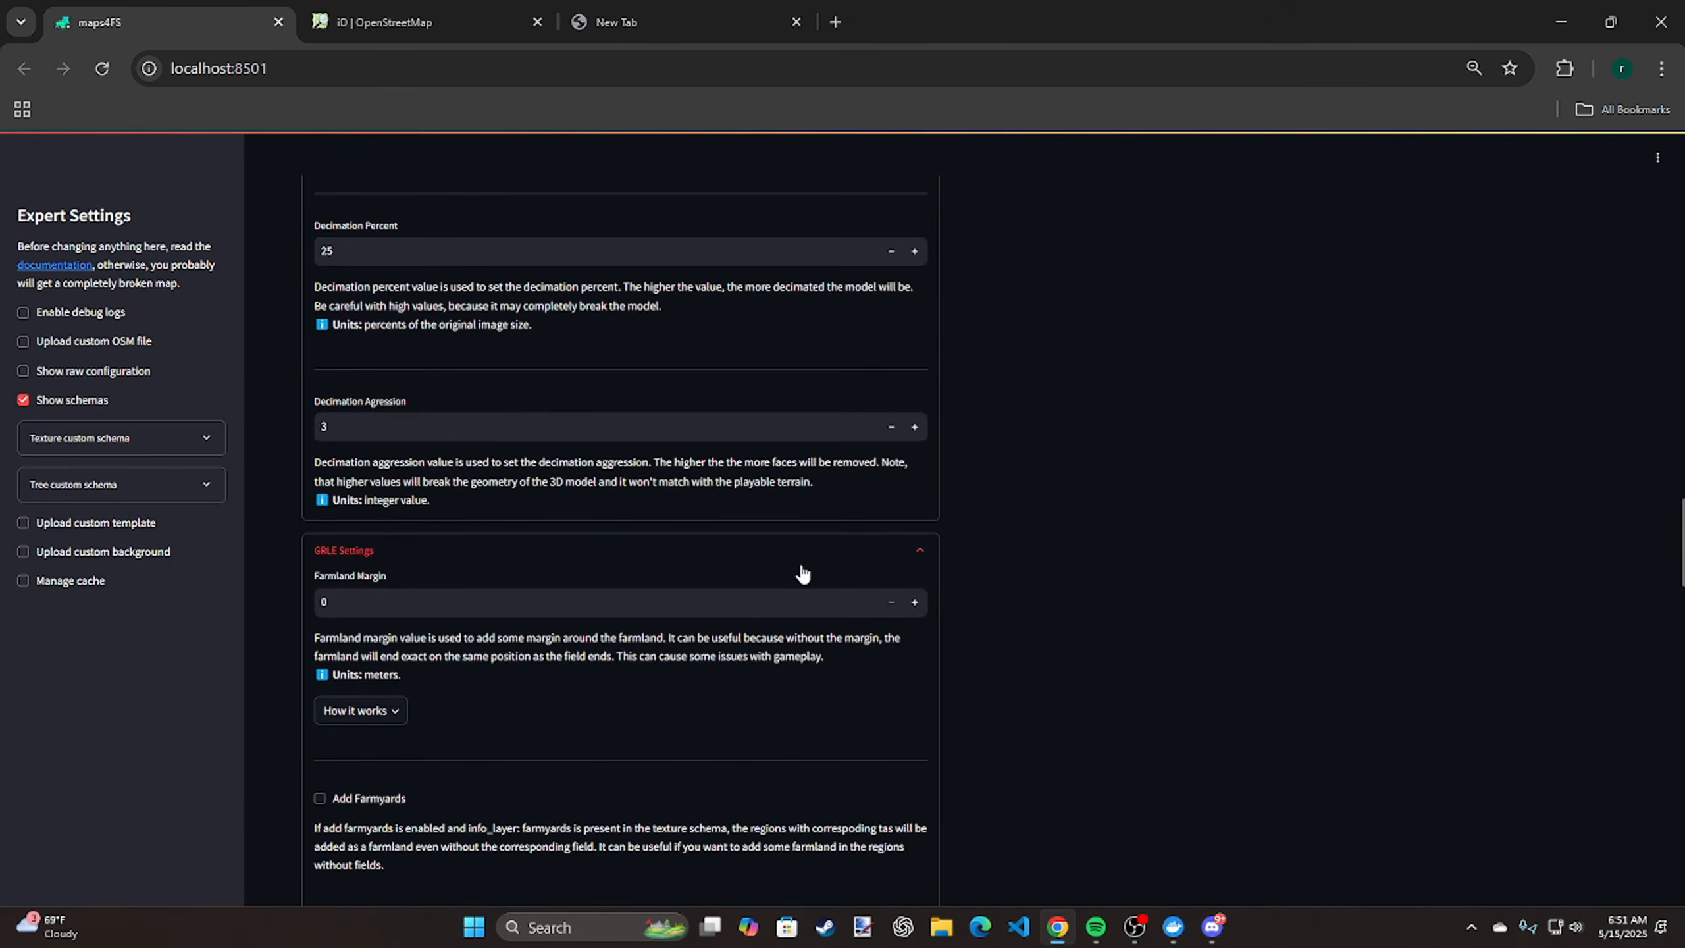
scroll(802, 572, "up", 4)
scroll(1062, 519, "up", 12)
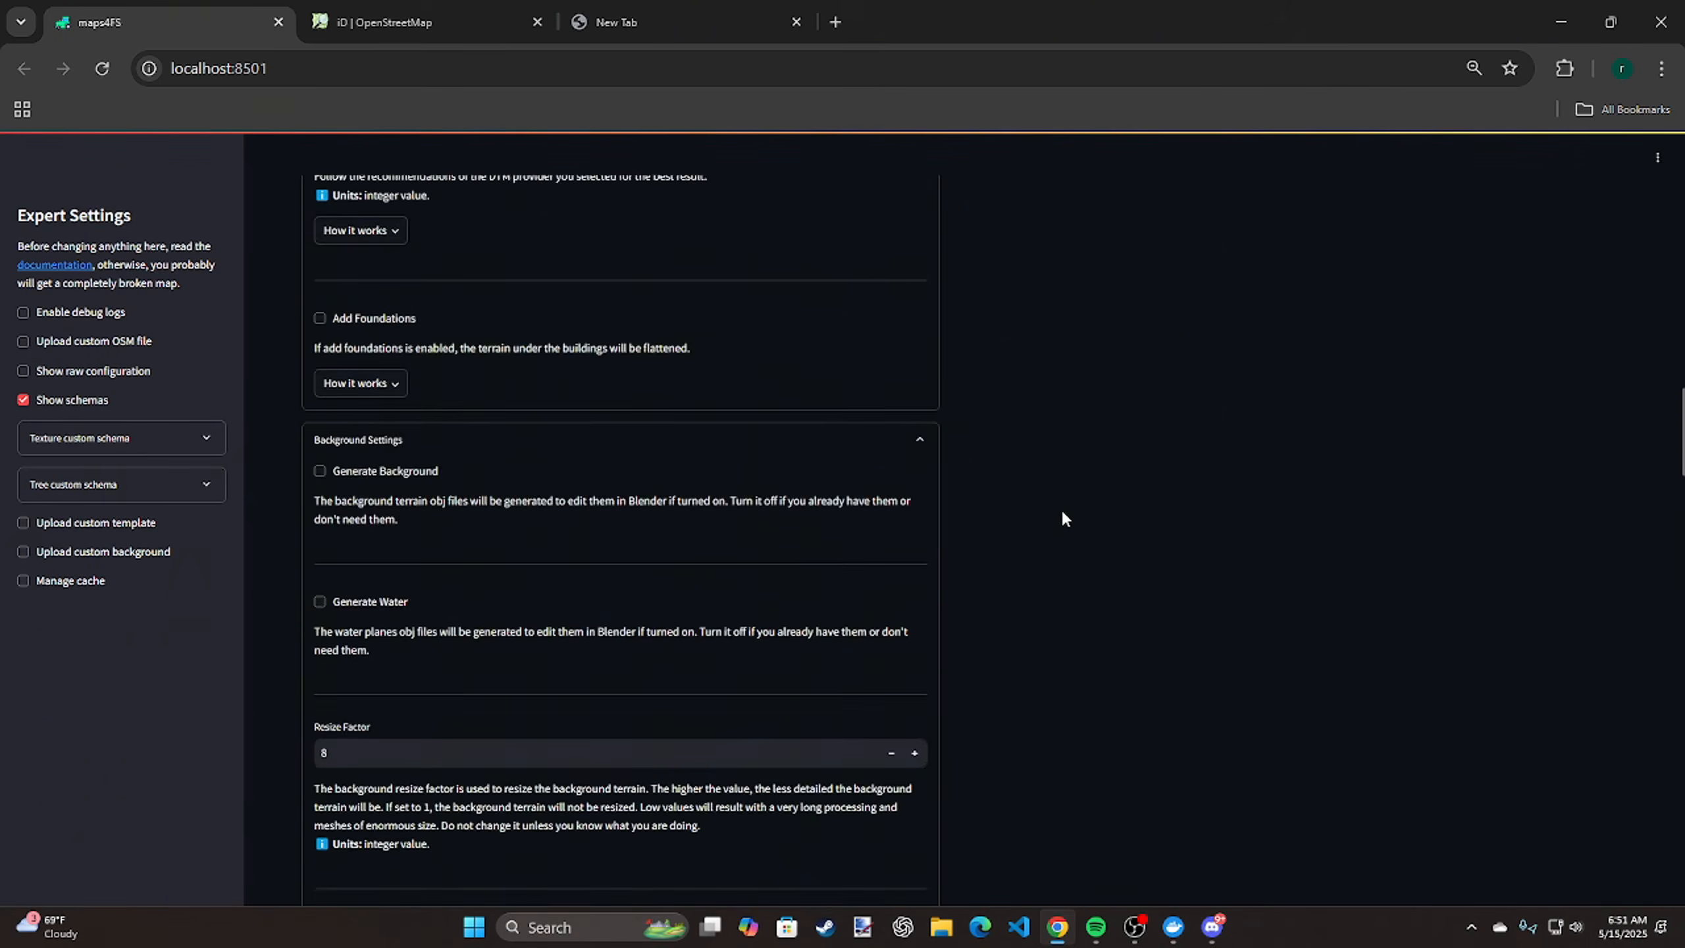
left_click(530, 766)
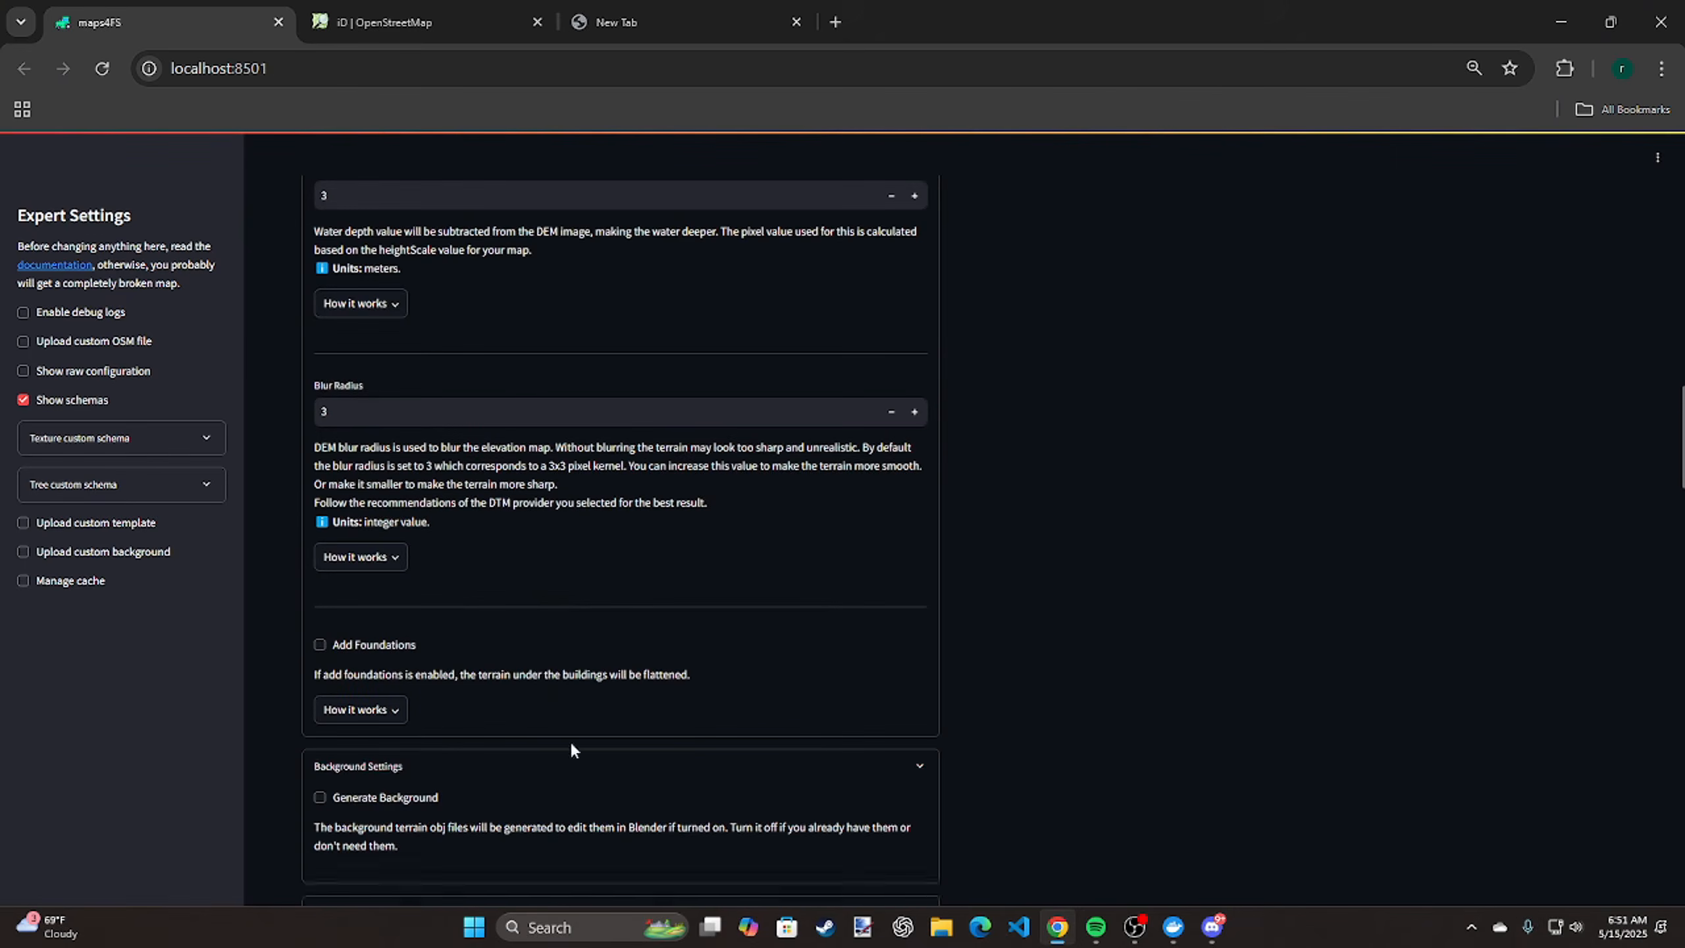
scroll(888, 587, "up", 4)
scroll(941, 581, "up", 7)
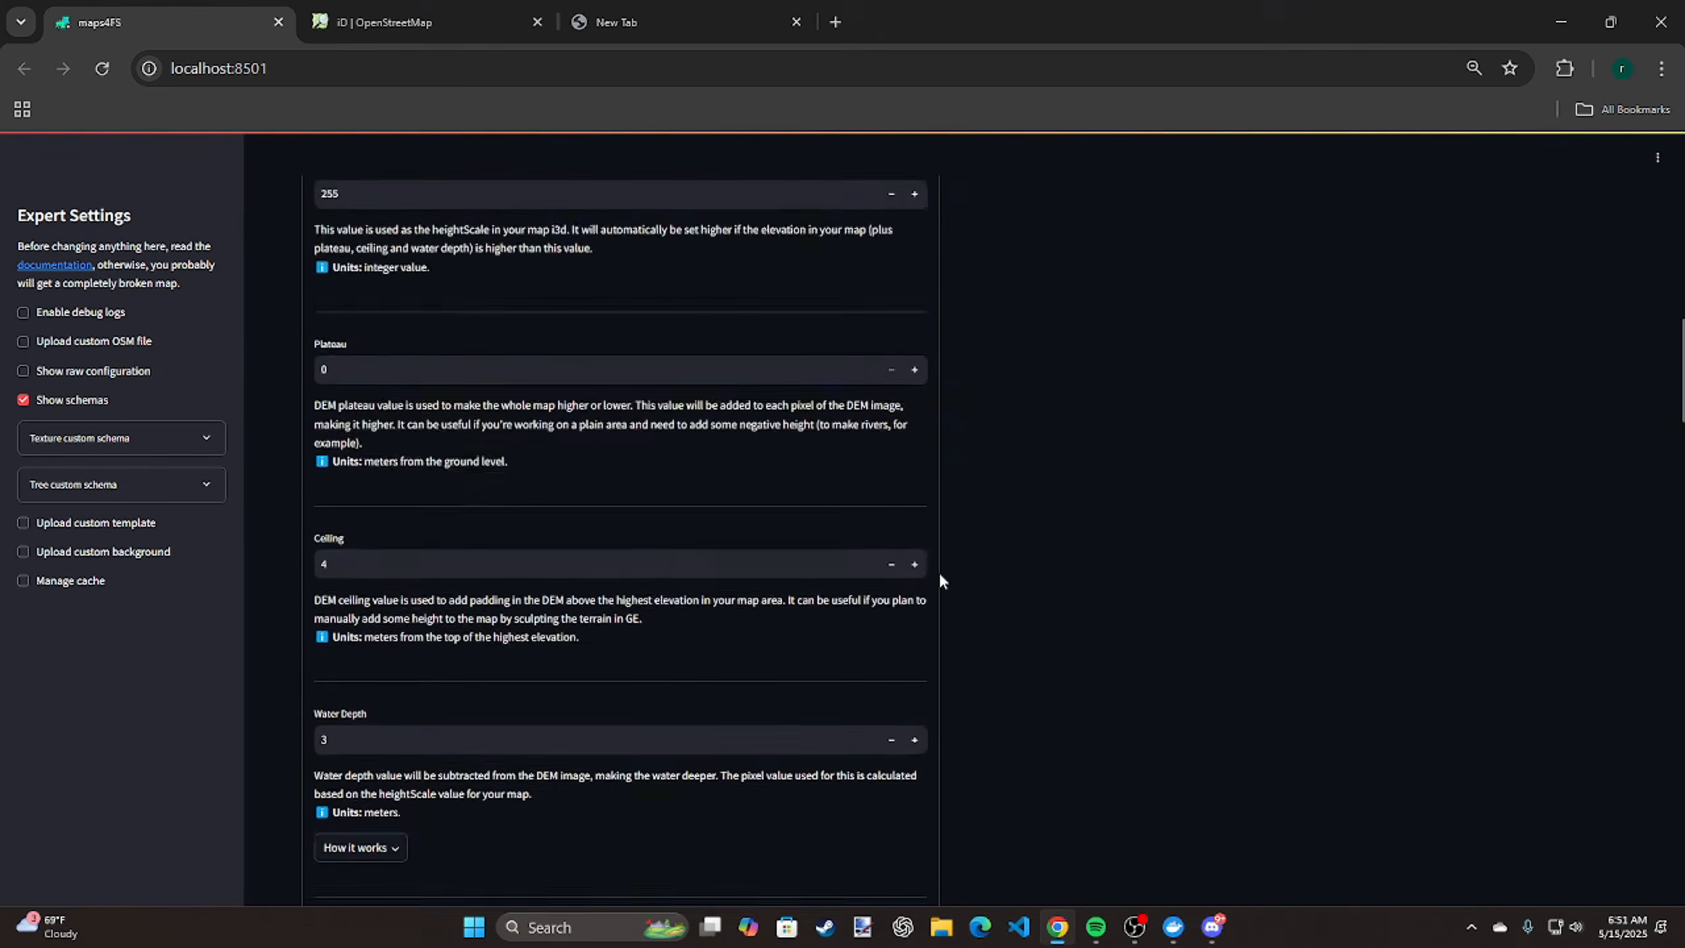
scroll(941, 581, "up", 6)
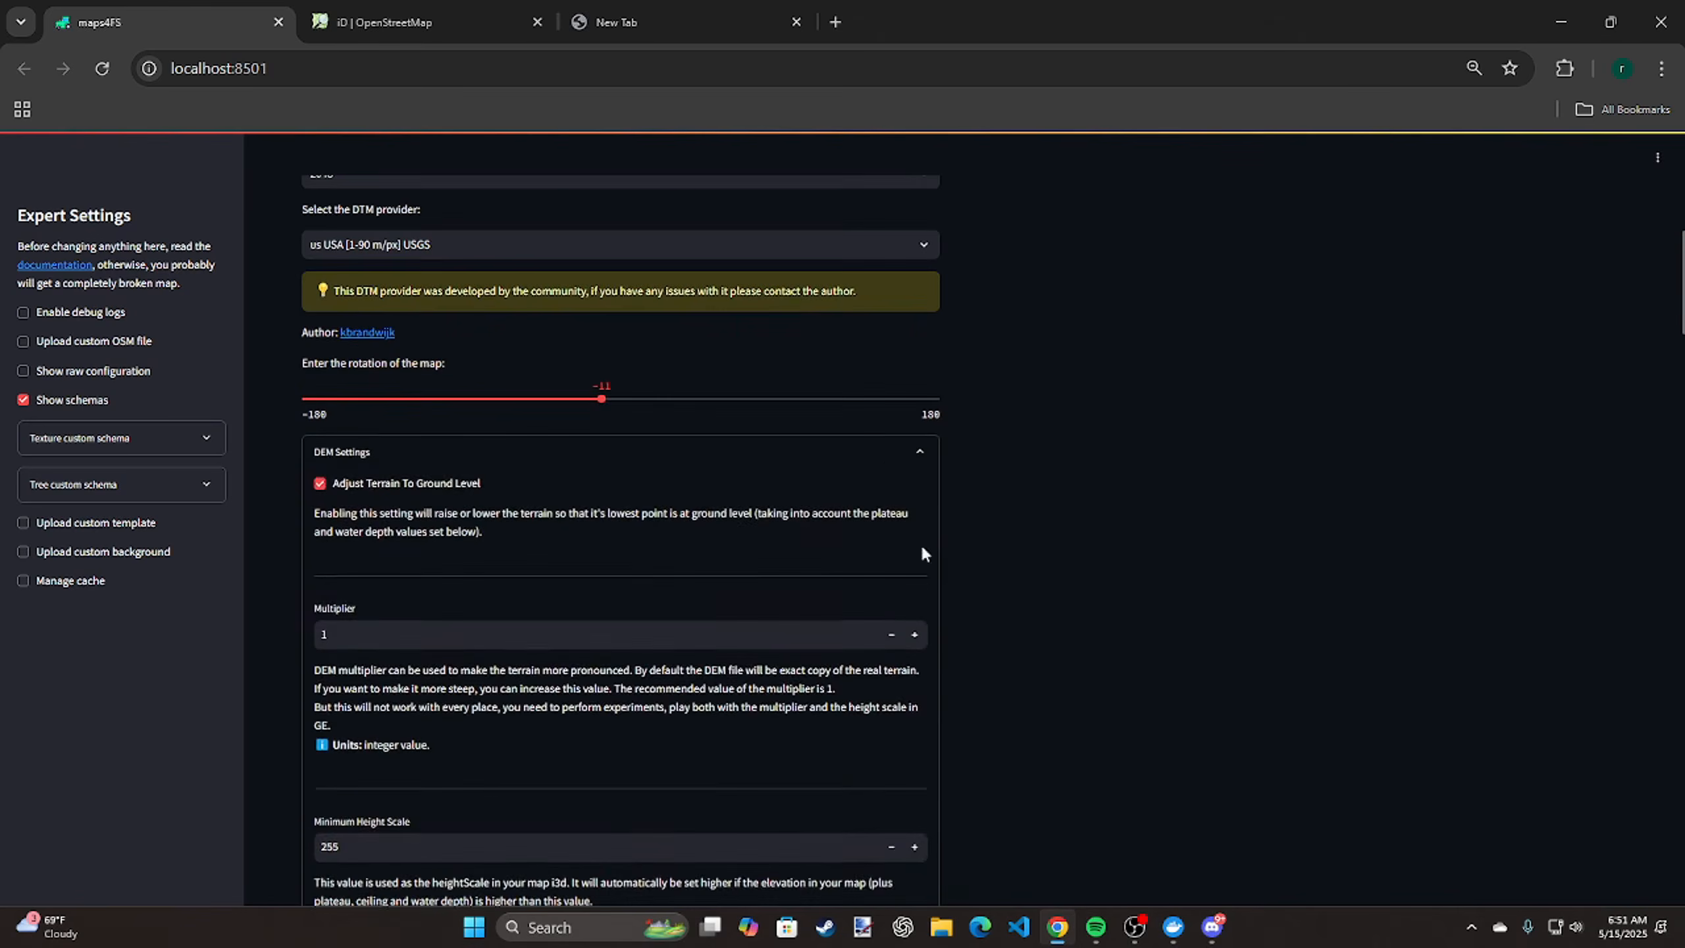
left_click(870, 463)
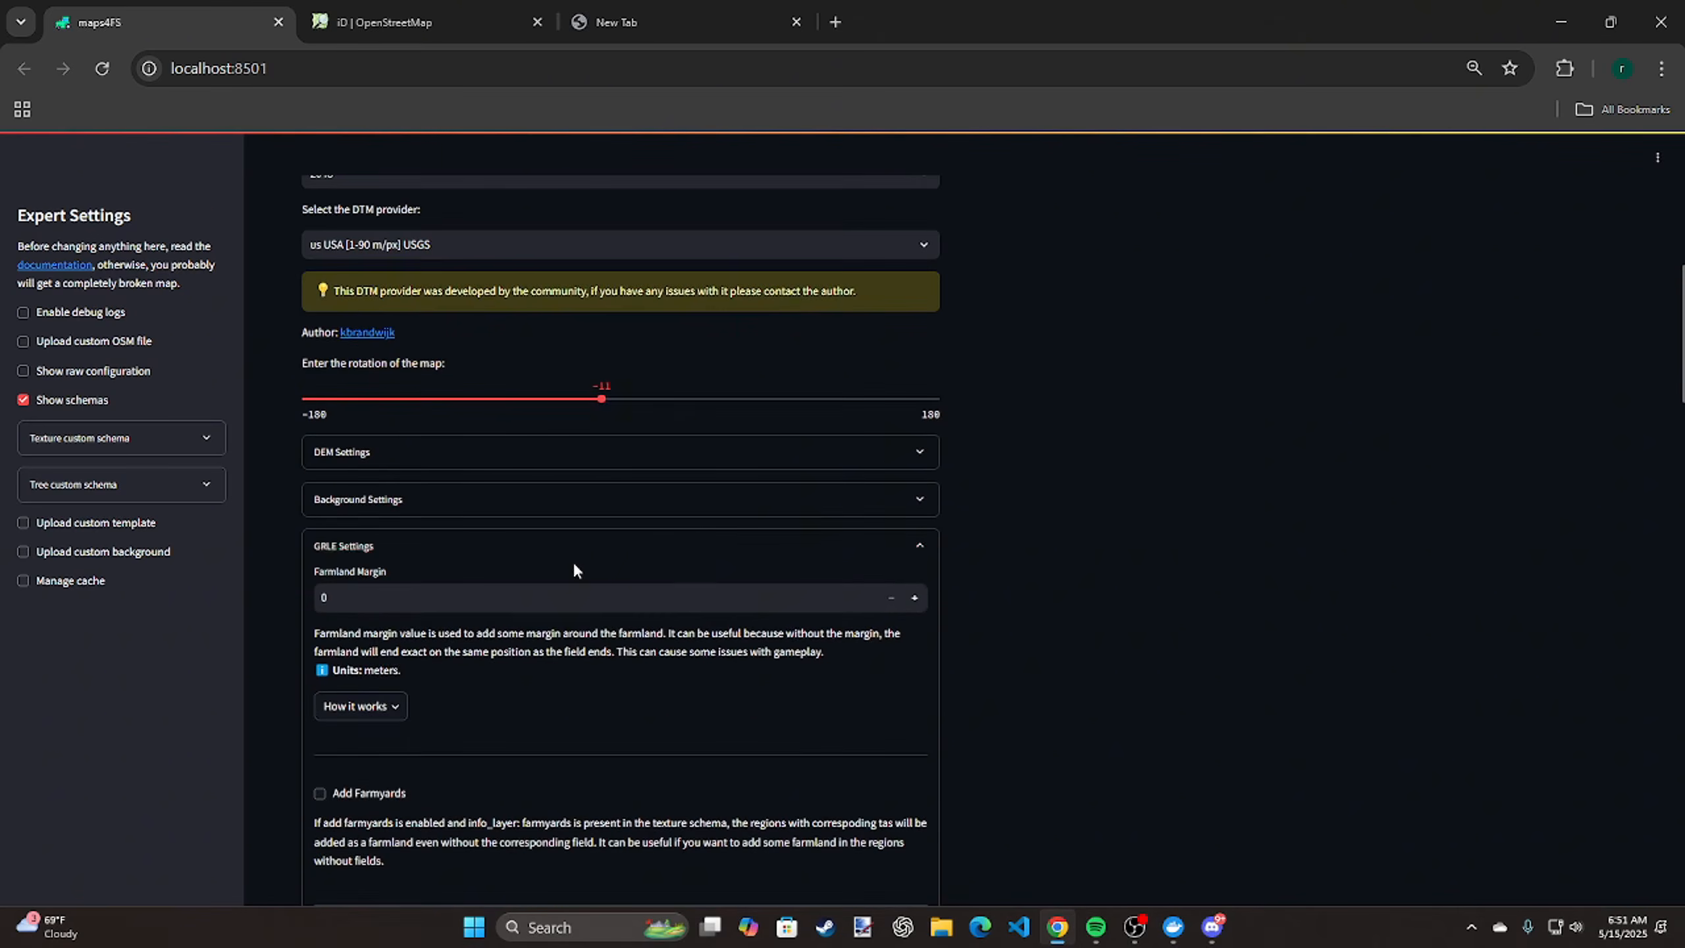
Set the farmland margin to 2 meters in the GRLE settings and toggle Add Grass off and back on
scroll(584, 561, "down", 4)
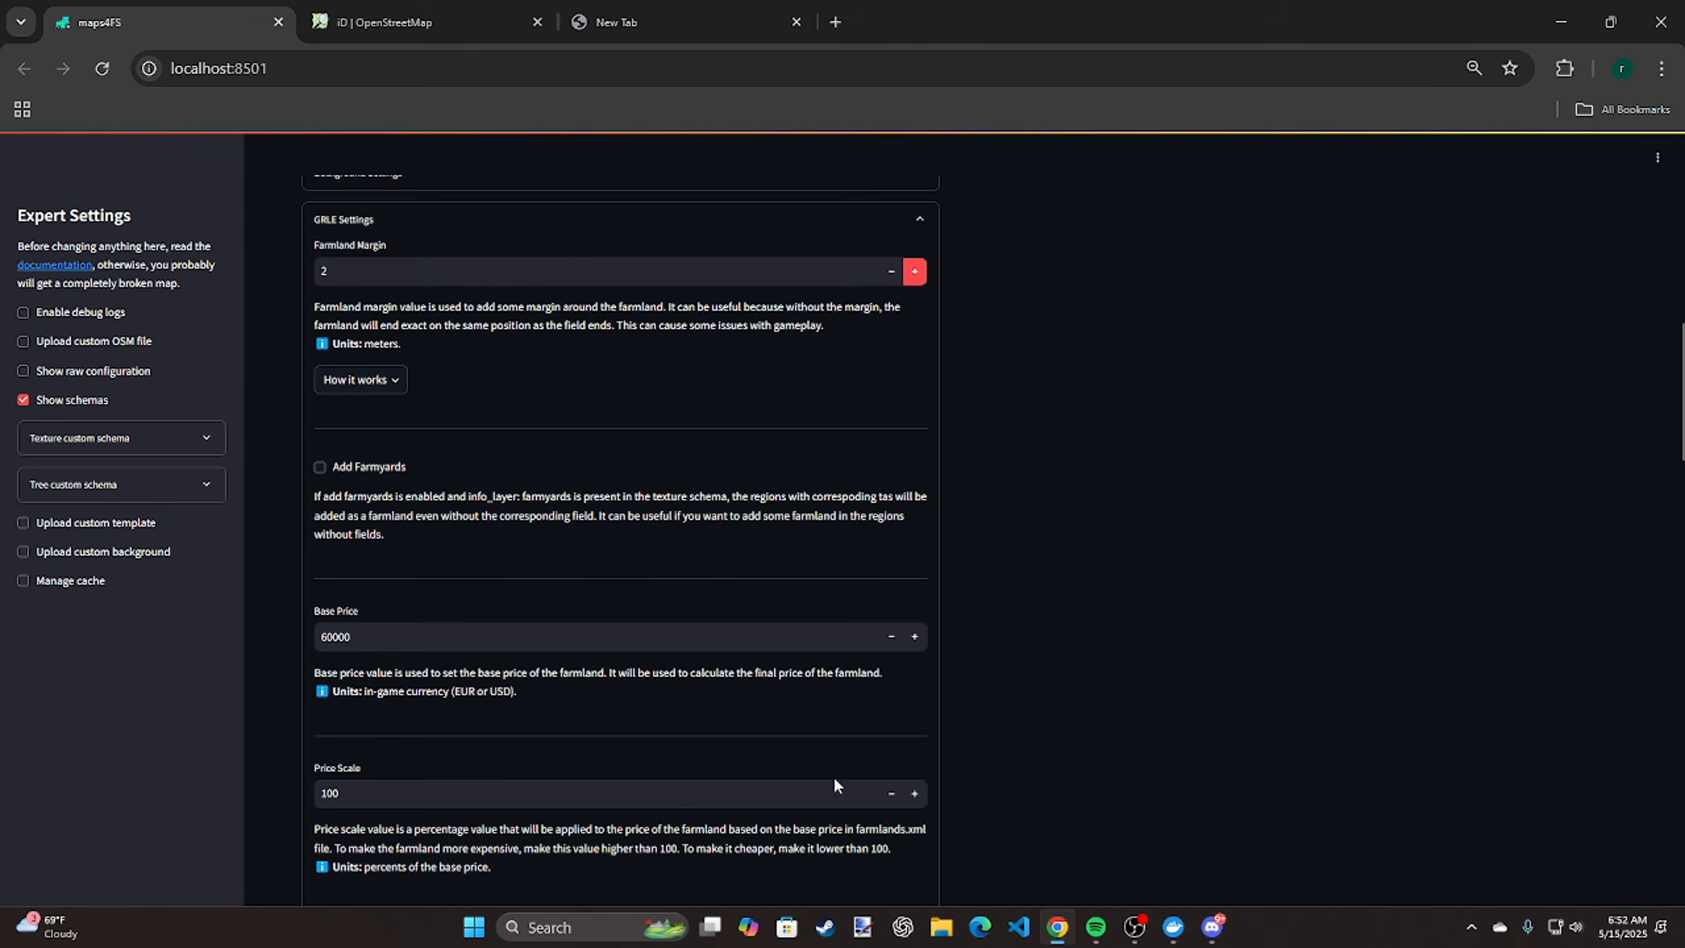
scroll(849, 723, "down", 3)
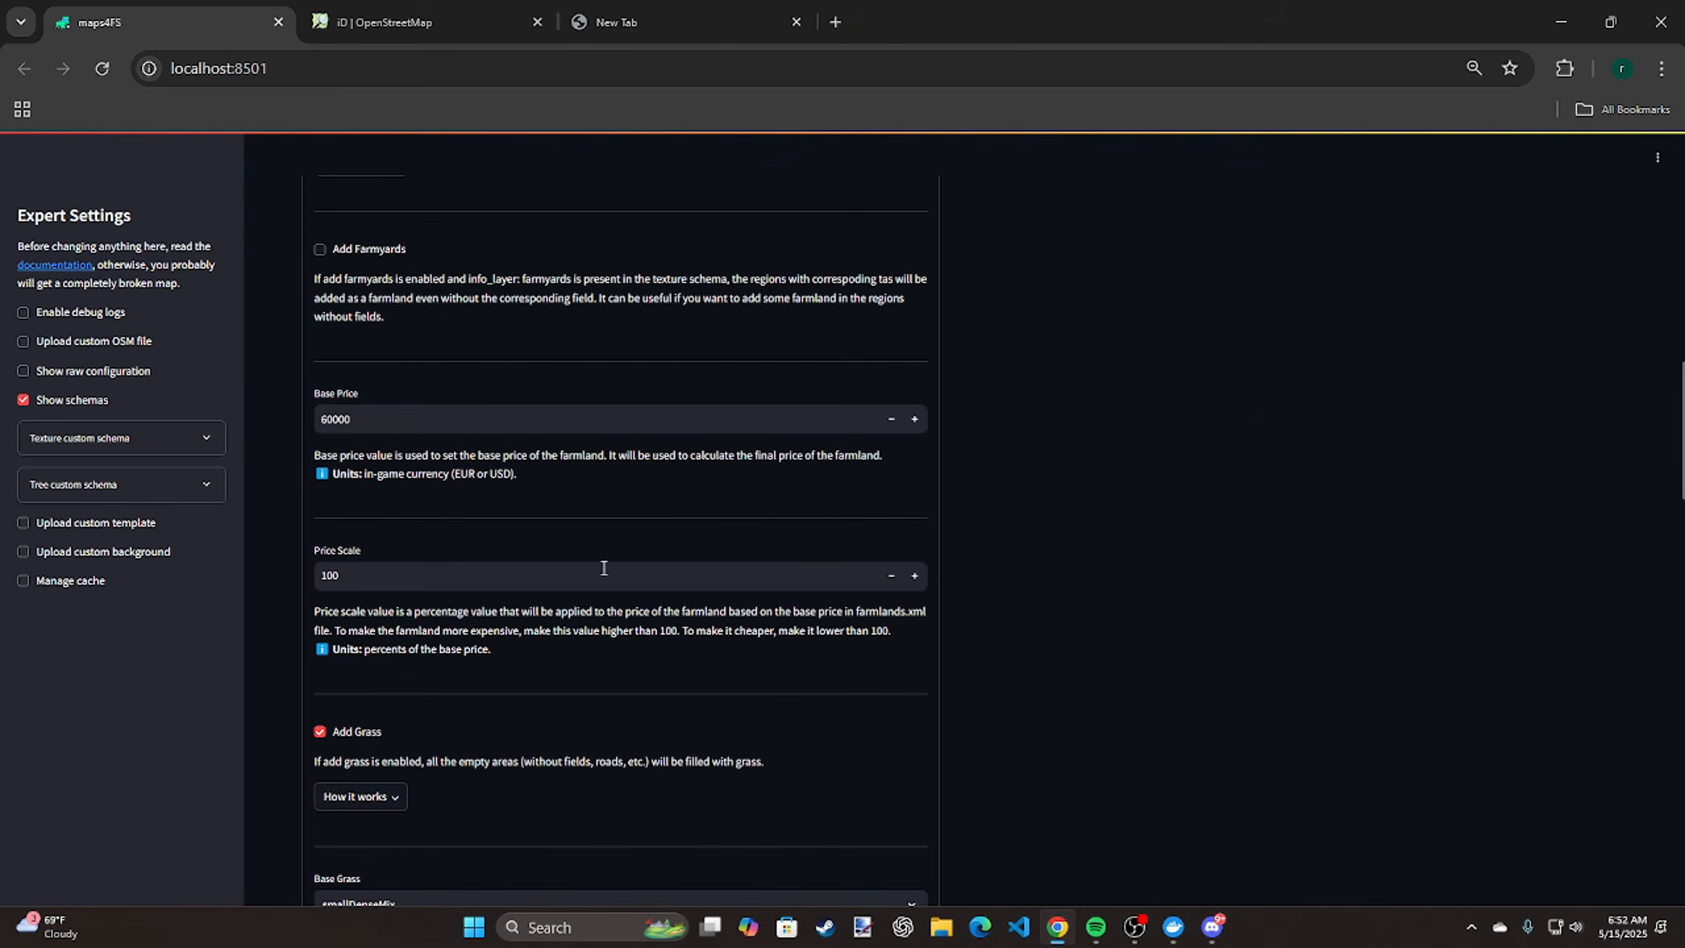
left_click(362, 743)
left_click(362, 743)
Choose meadow as the base grass and disable random plants in the GRLE settings
scroll(604, 763, "down", 3)
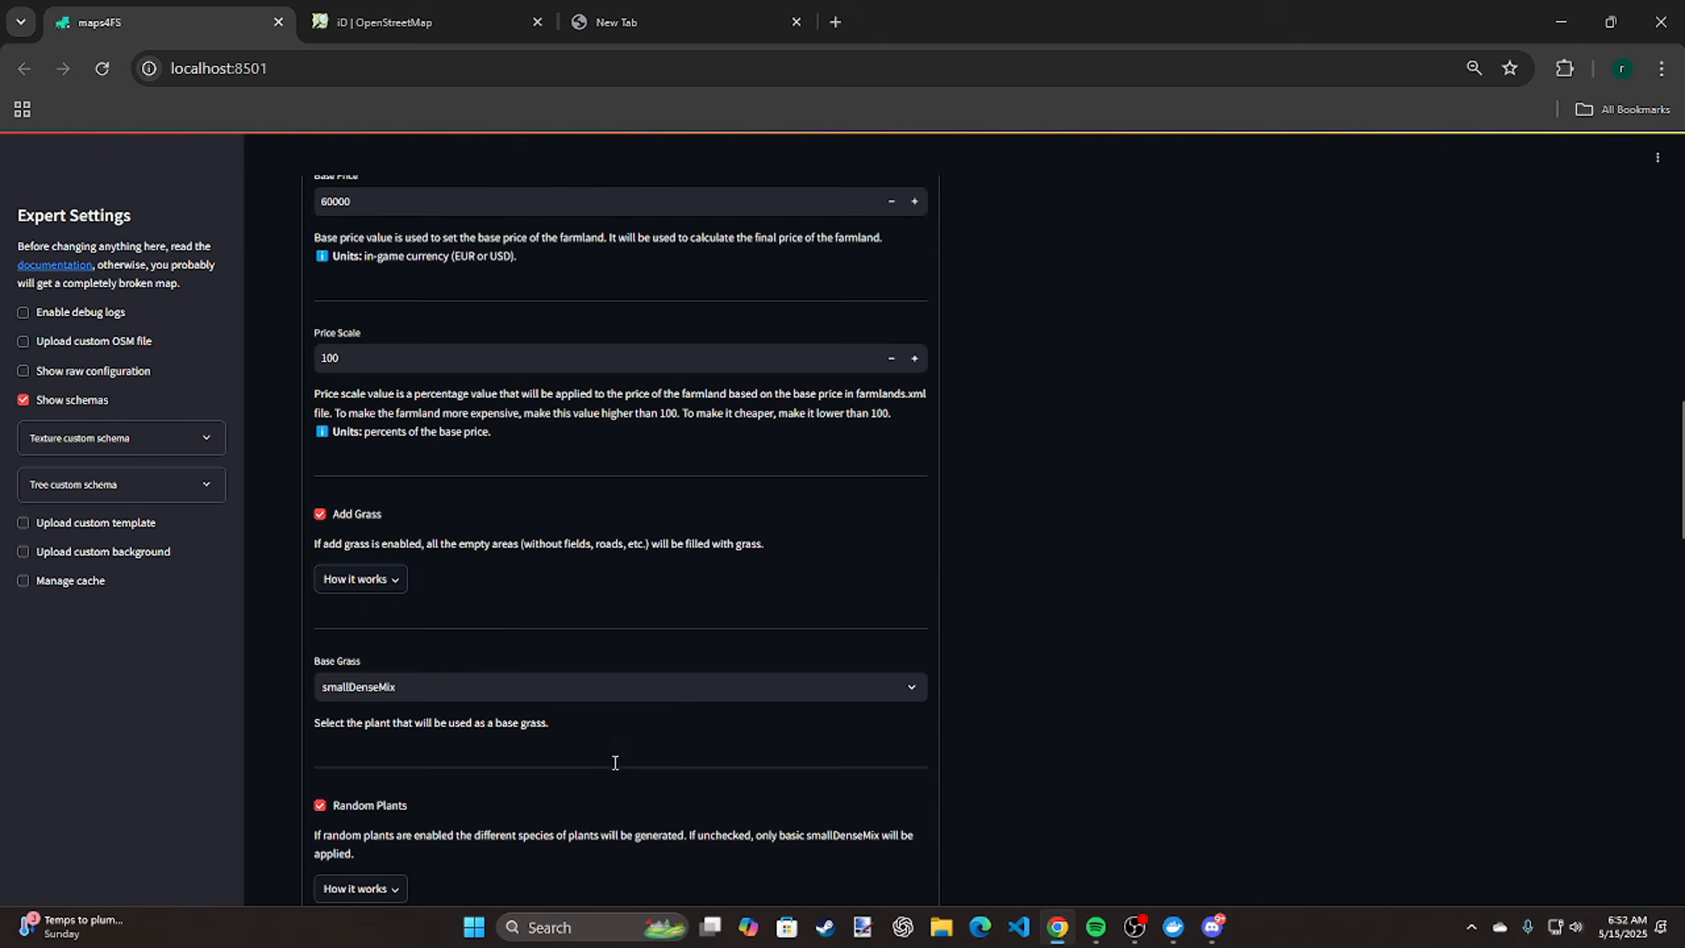
left_click(614, 691)
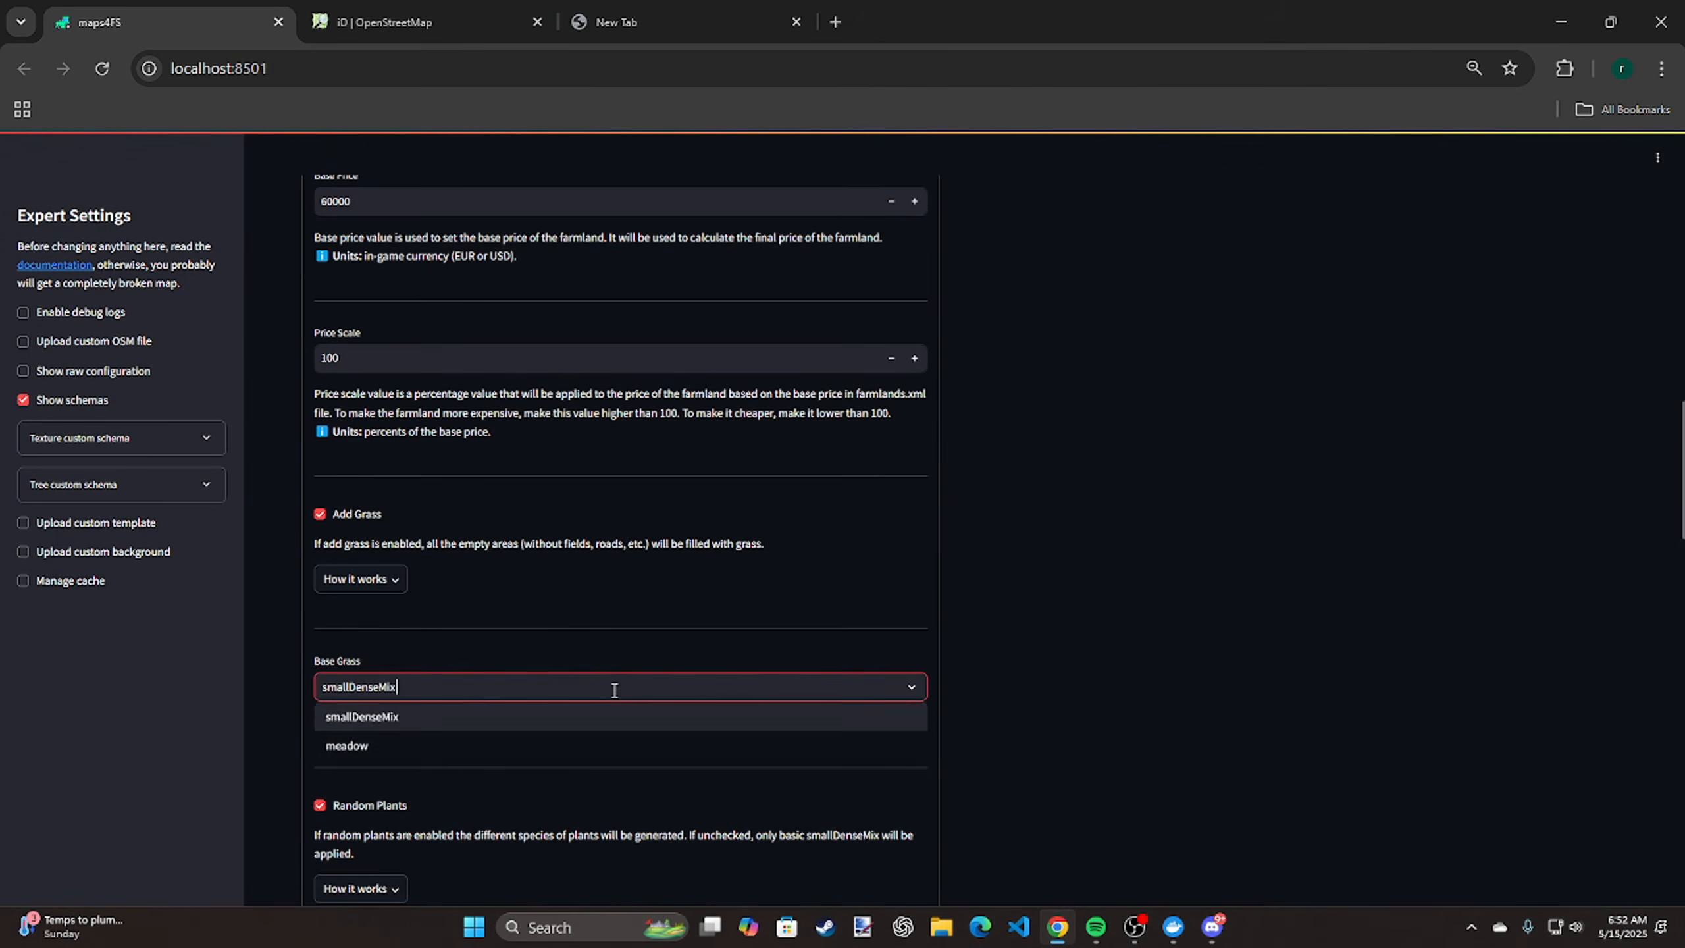
left_click(509, 764)
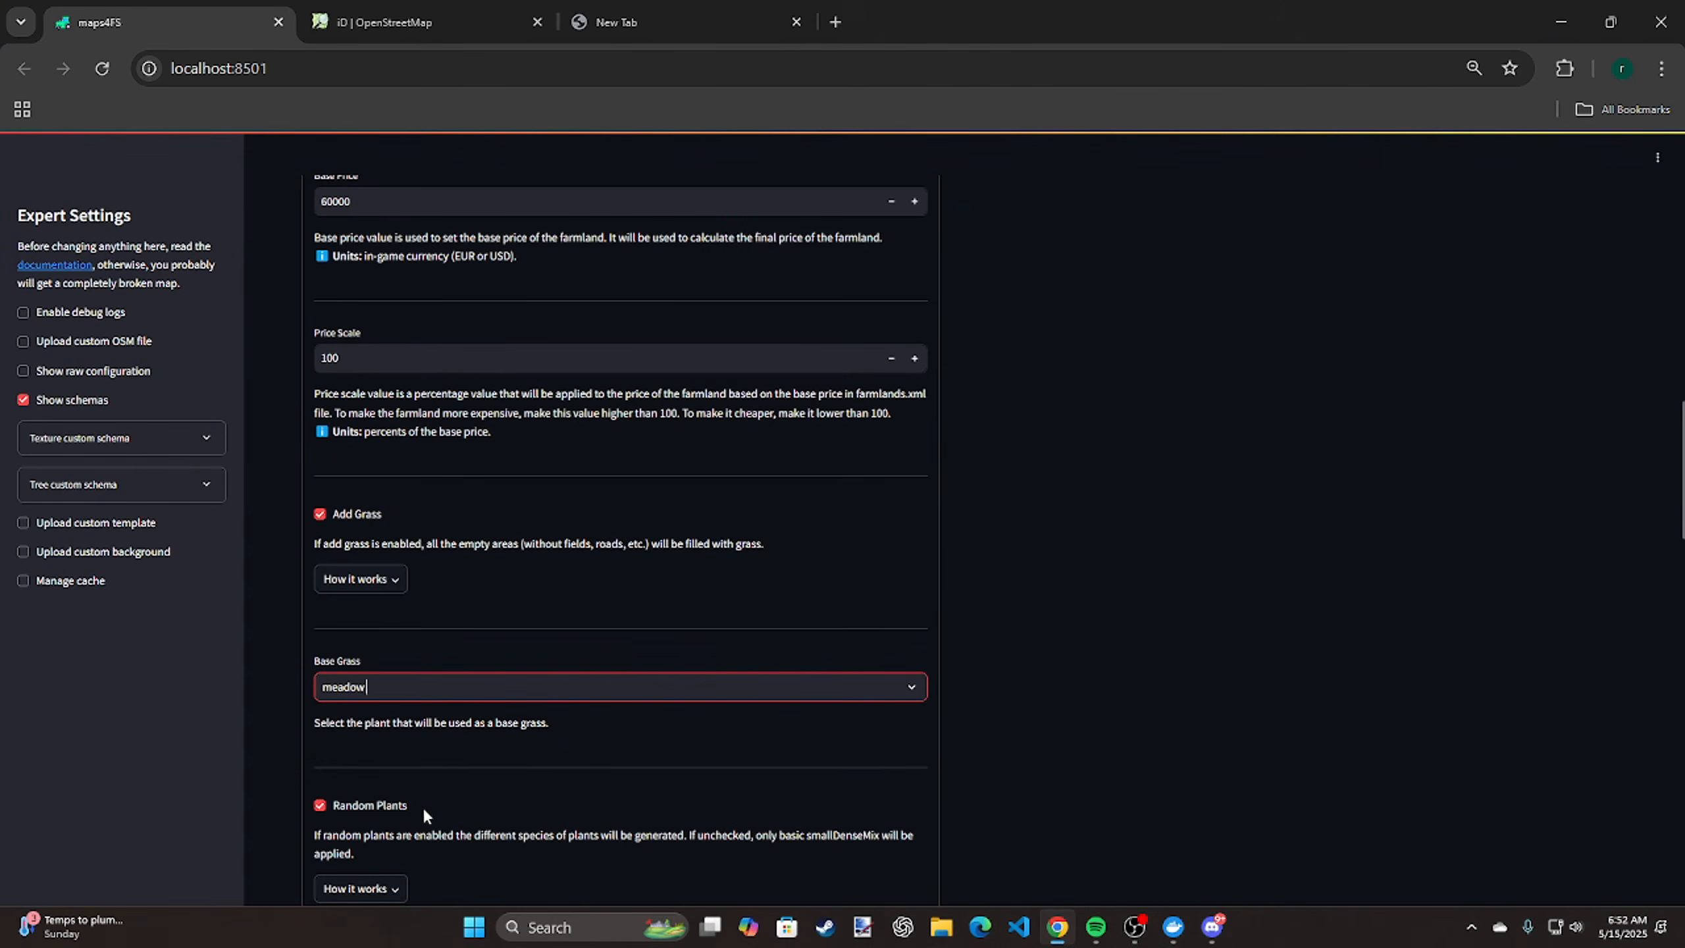
left_click(375, 806)
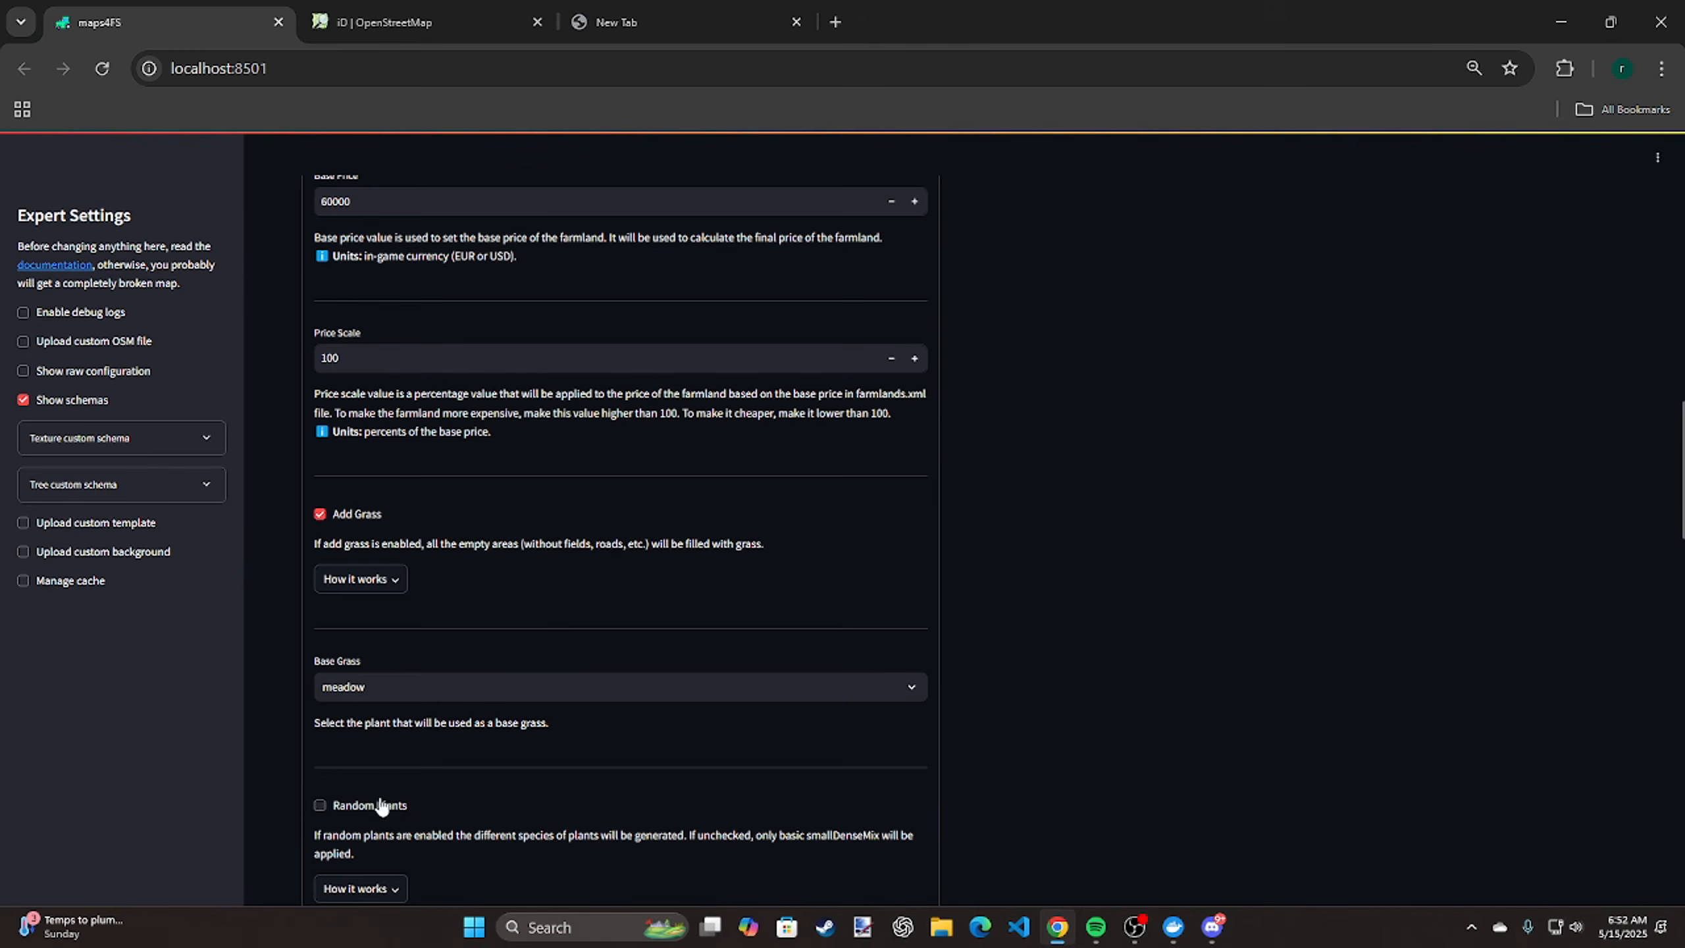
Review the plant island size, vertex, rounding and percent options, and enable Fill Empty Farmlands
scroll(389, 794, "down", 3)
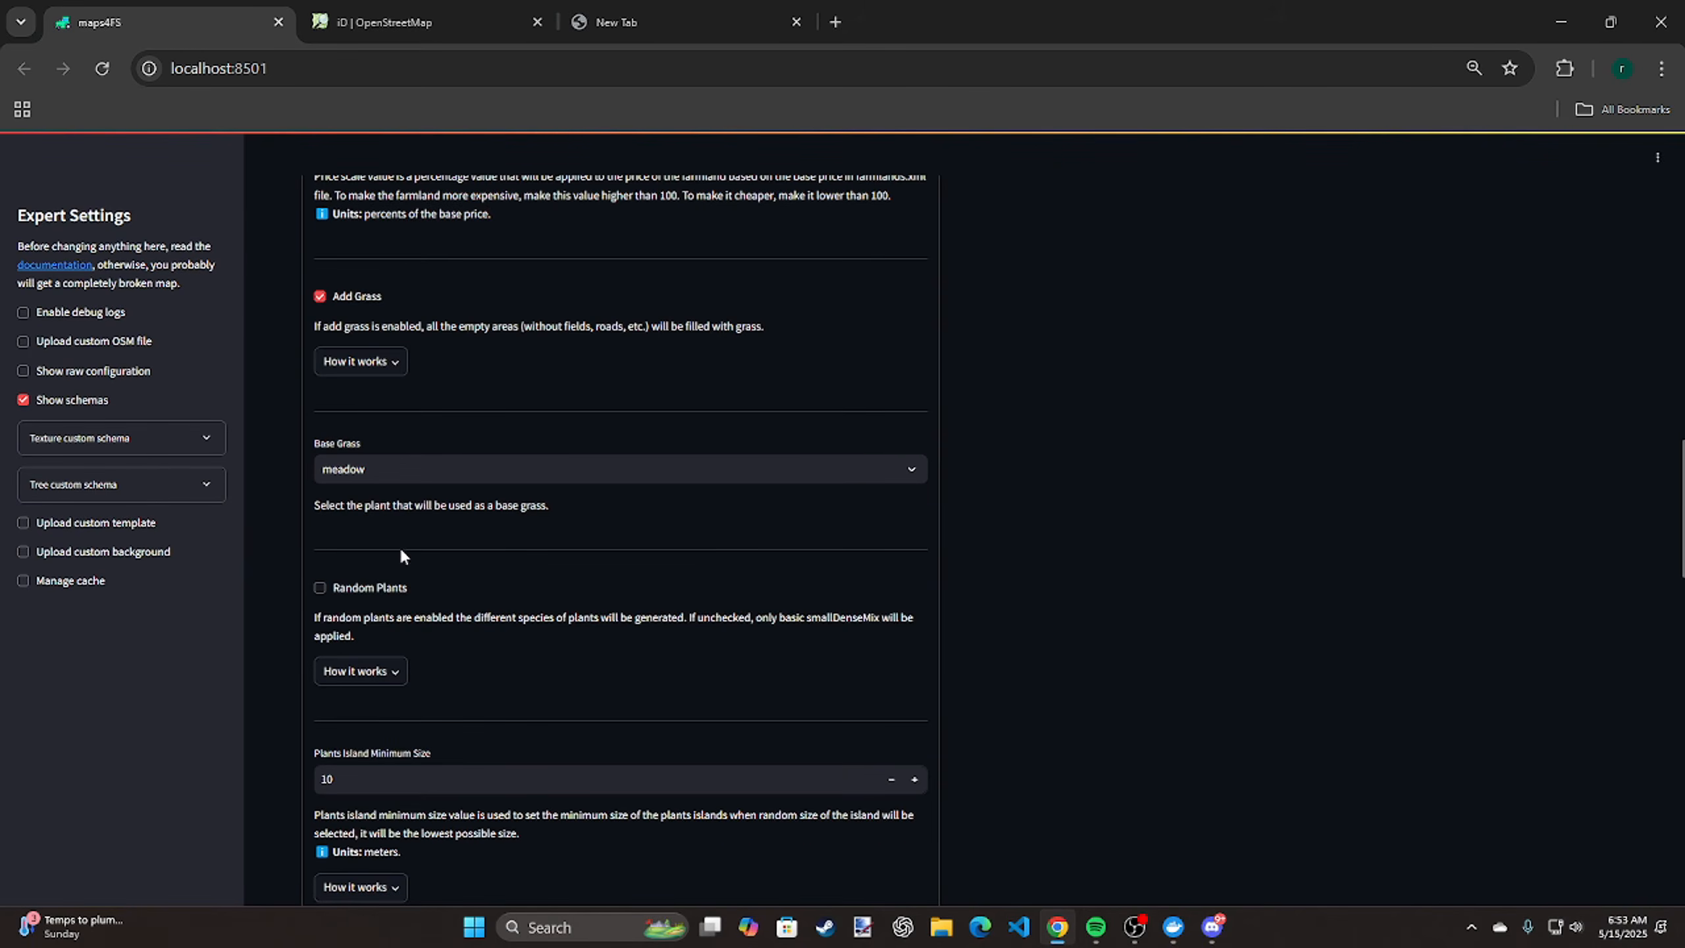
scroll(530, 625, "down", 6)
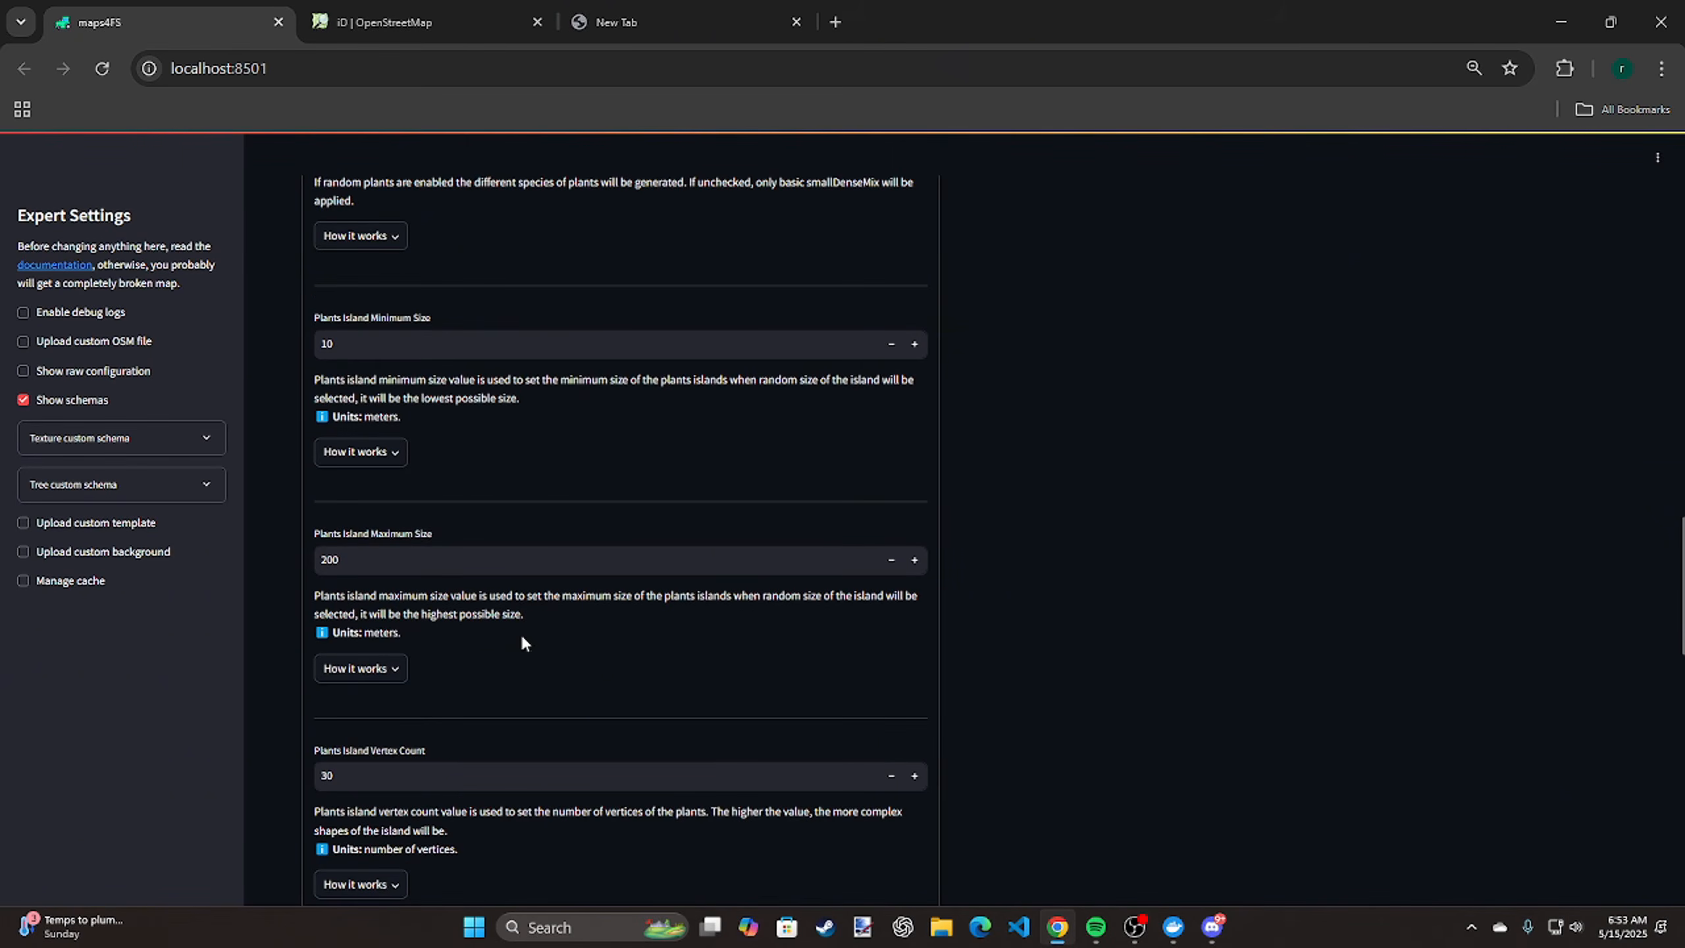
scroll(521, 645, "down", 5)
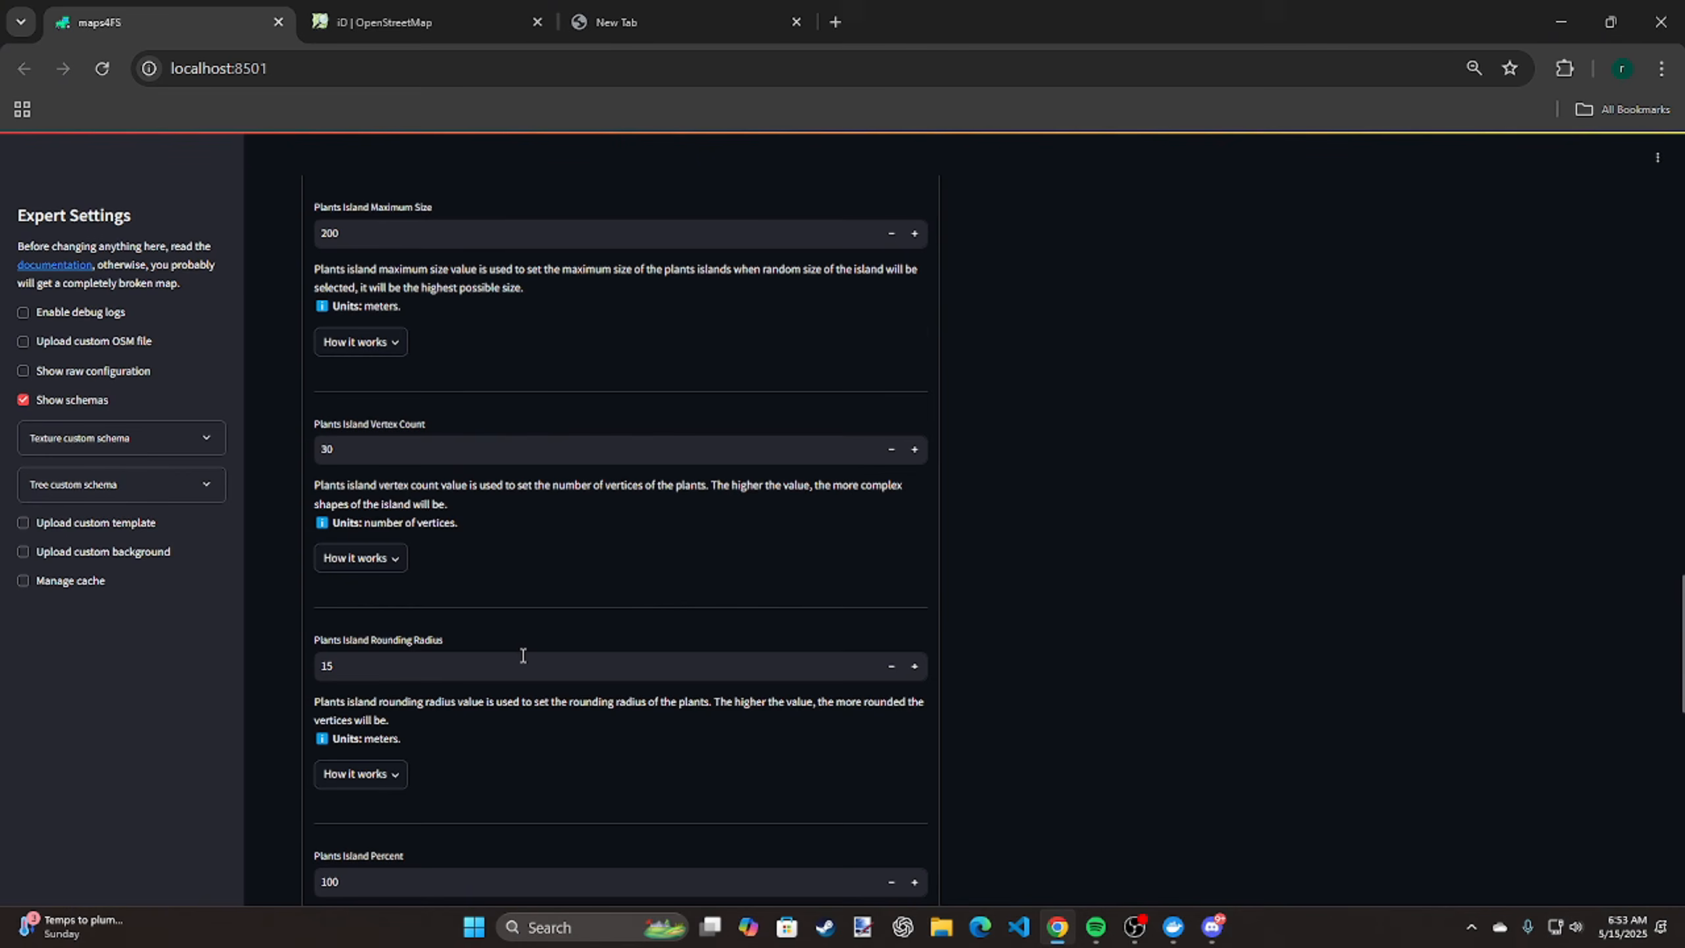
scroll(590, 511, "down", 7)
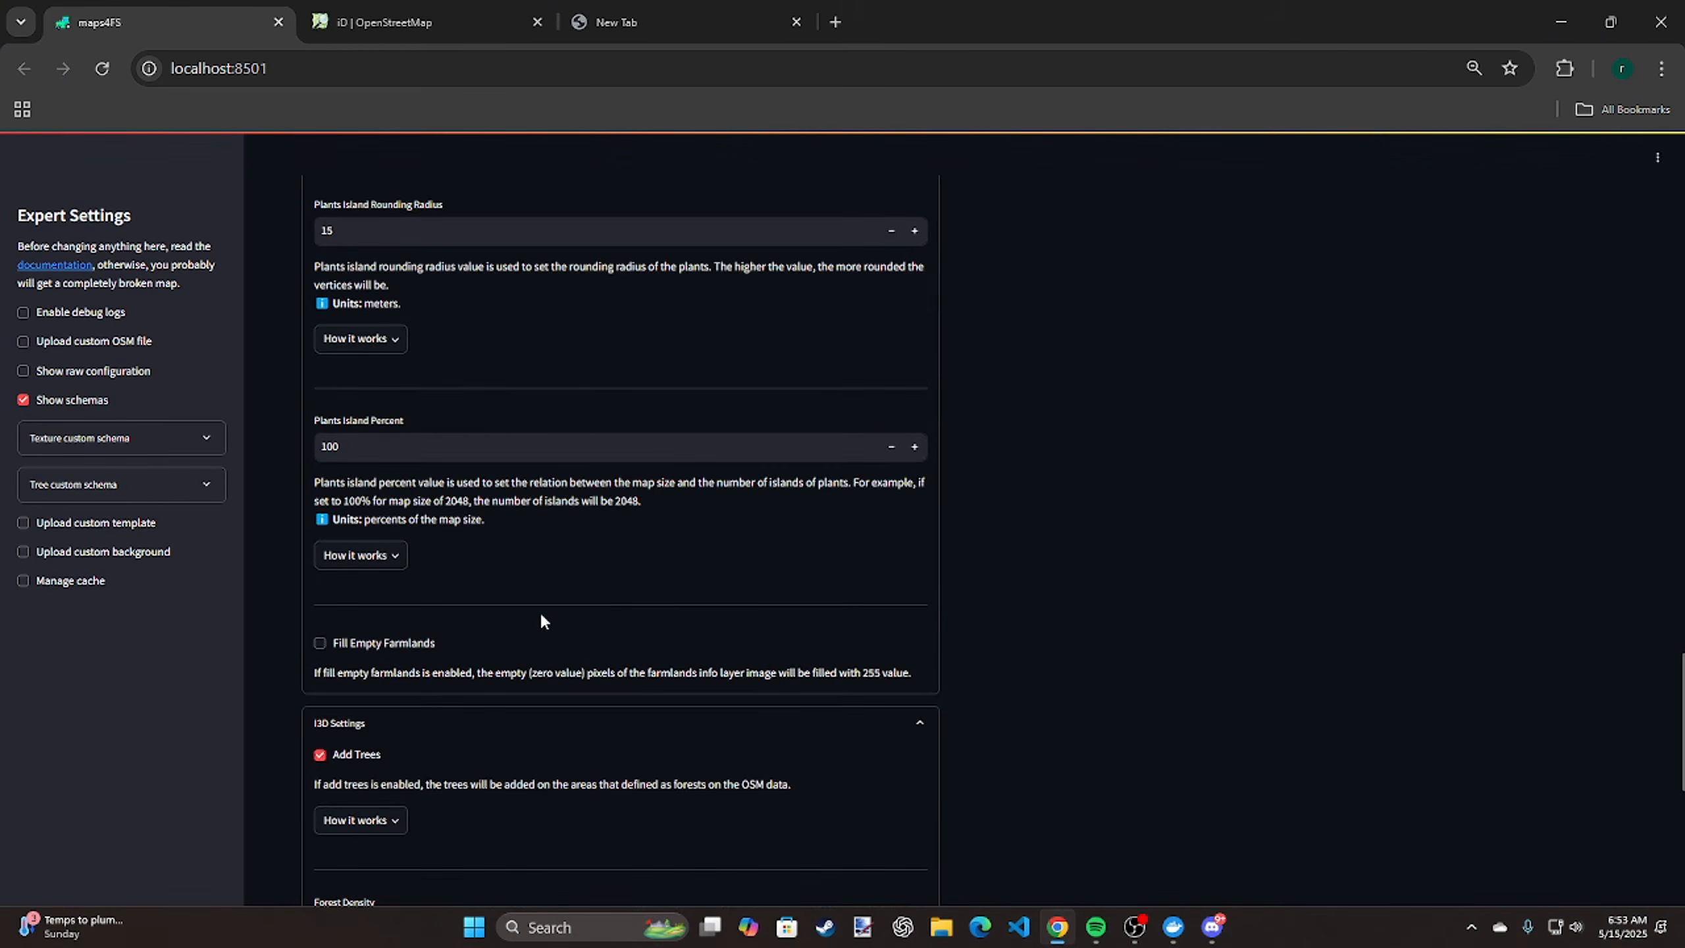
left_click(389, 647)
In the I3D settings, toggle Add Trees off and back on, and set the forest density to 7 meters between trees
scroll(409, 742, "down", 3)
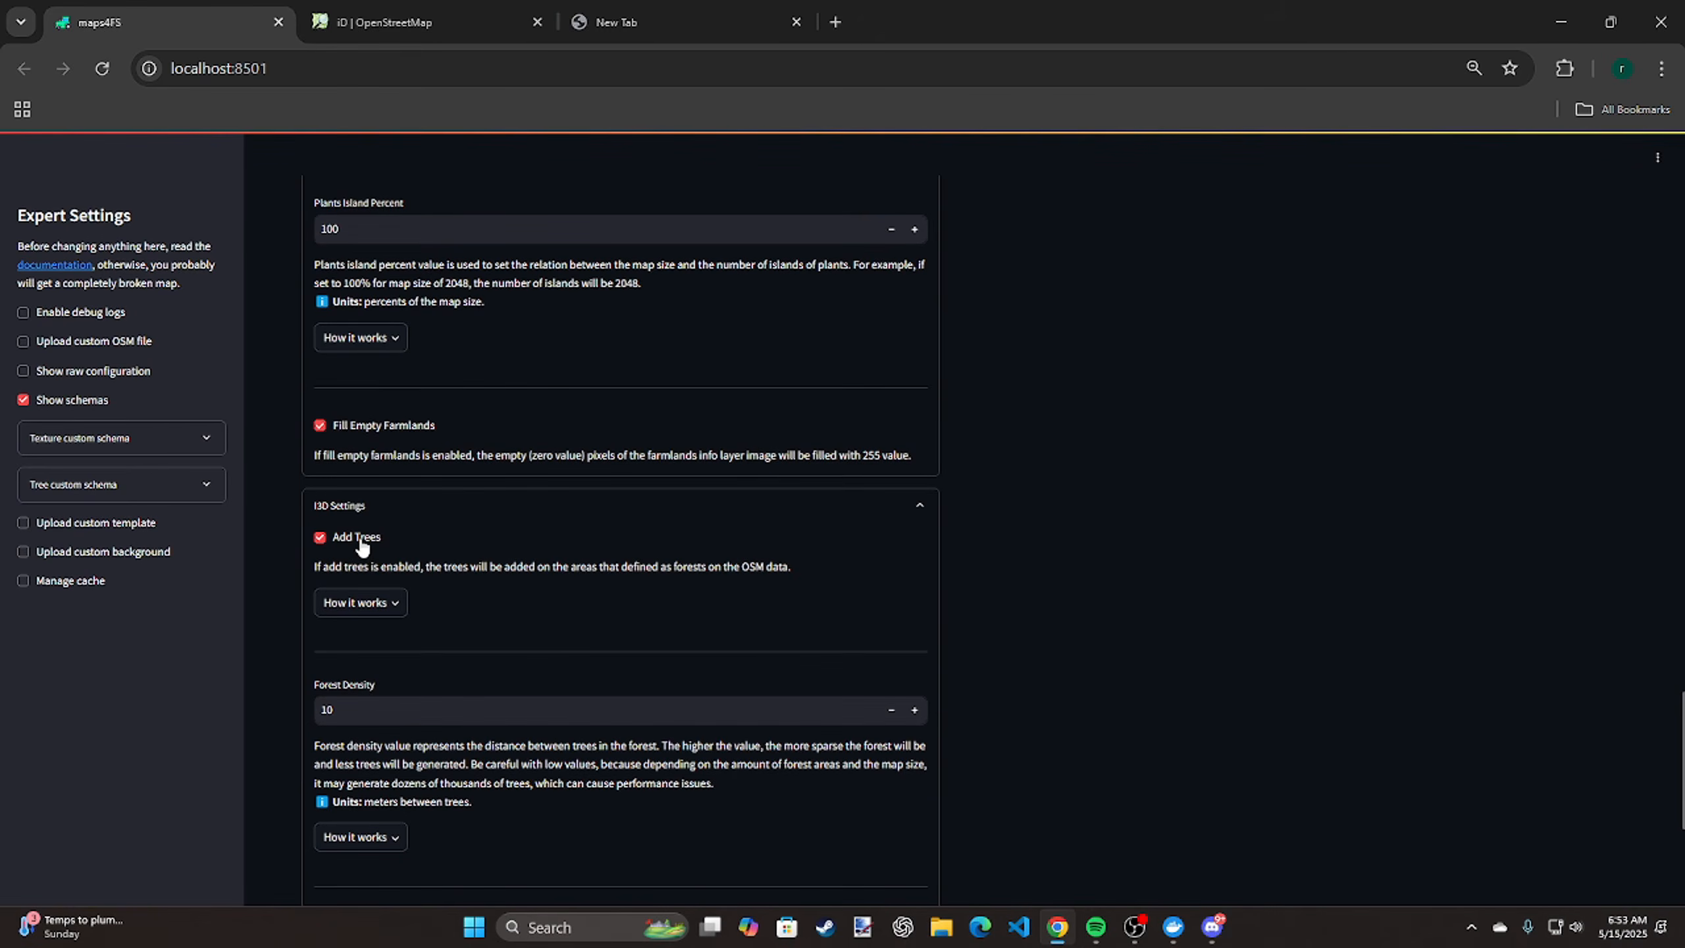
left_click(362, 547)
left_click(362, 546)
left_click(892, 710)
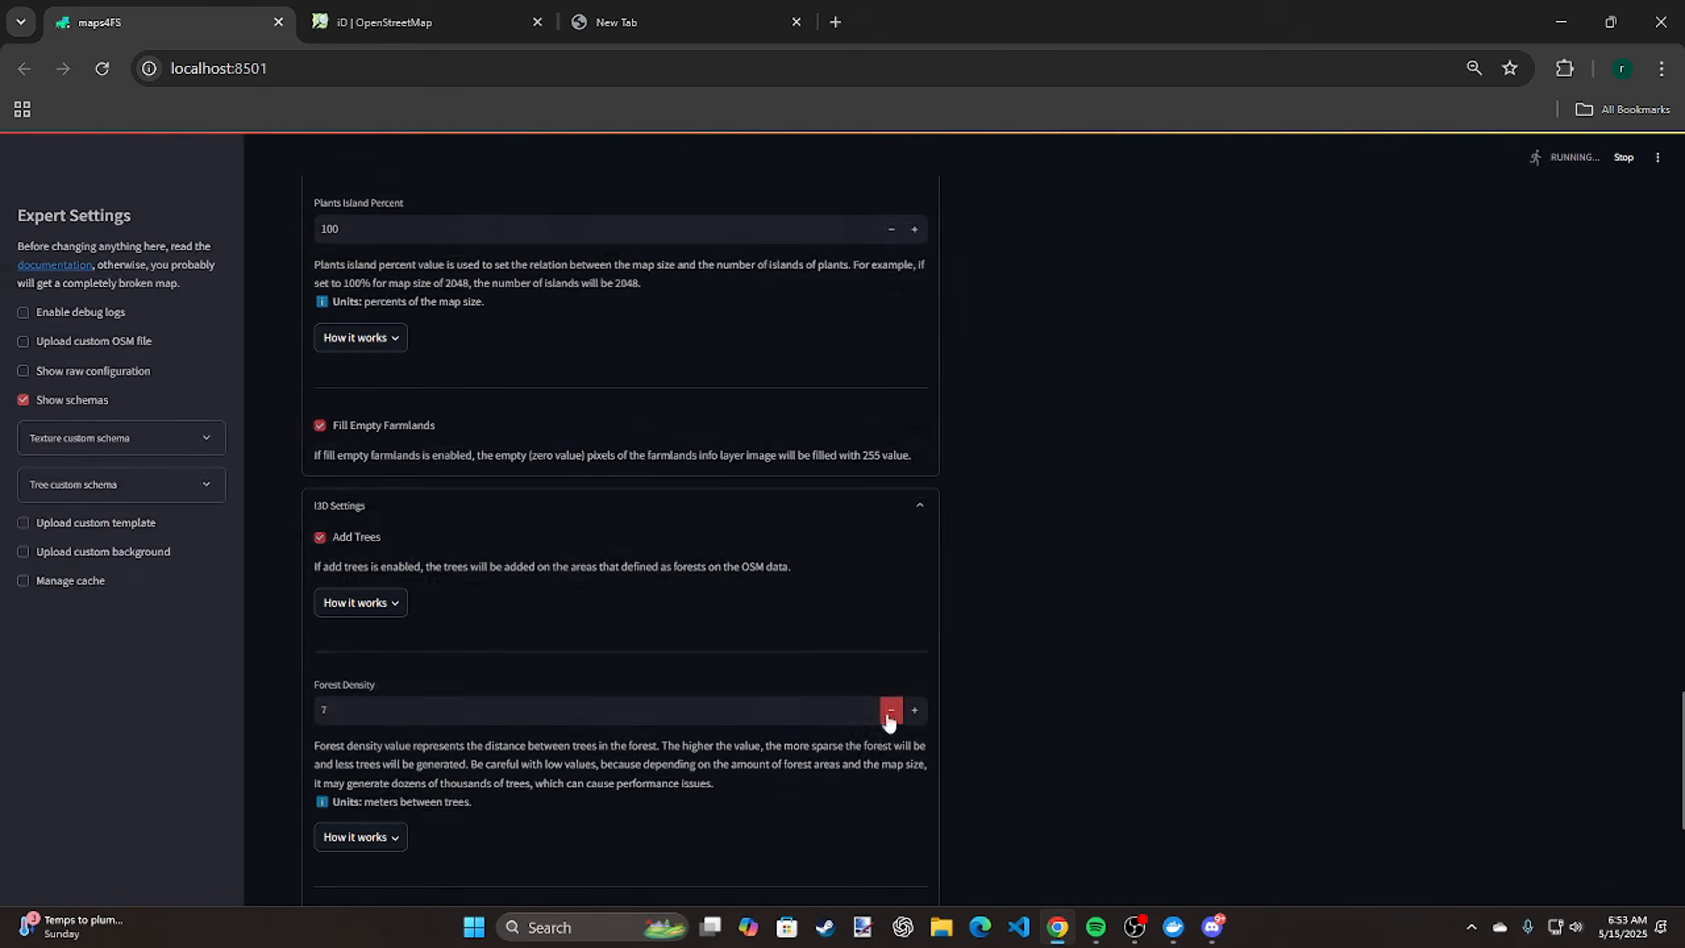
Expand the Texture settings and enable the Dissolve option
scroll(701, 649, "down", 5)
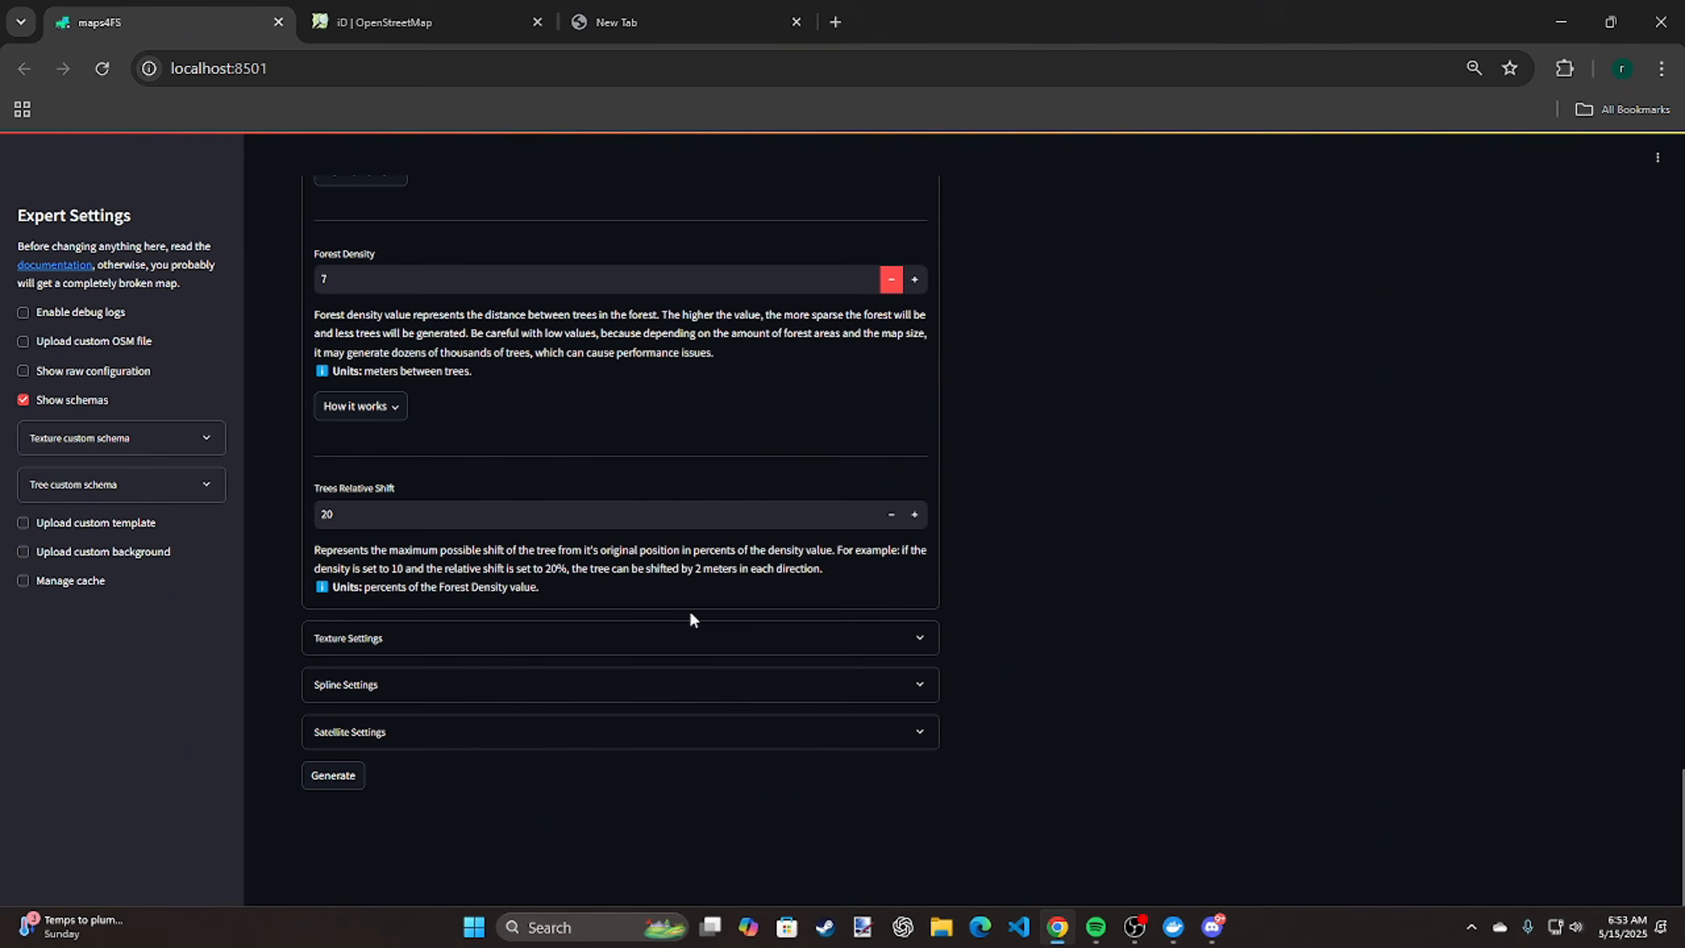
left_click(673, 636)
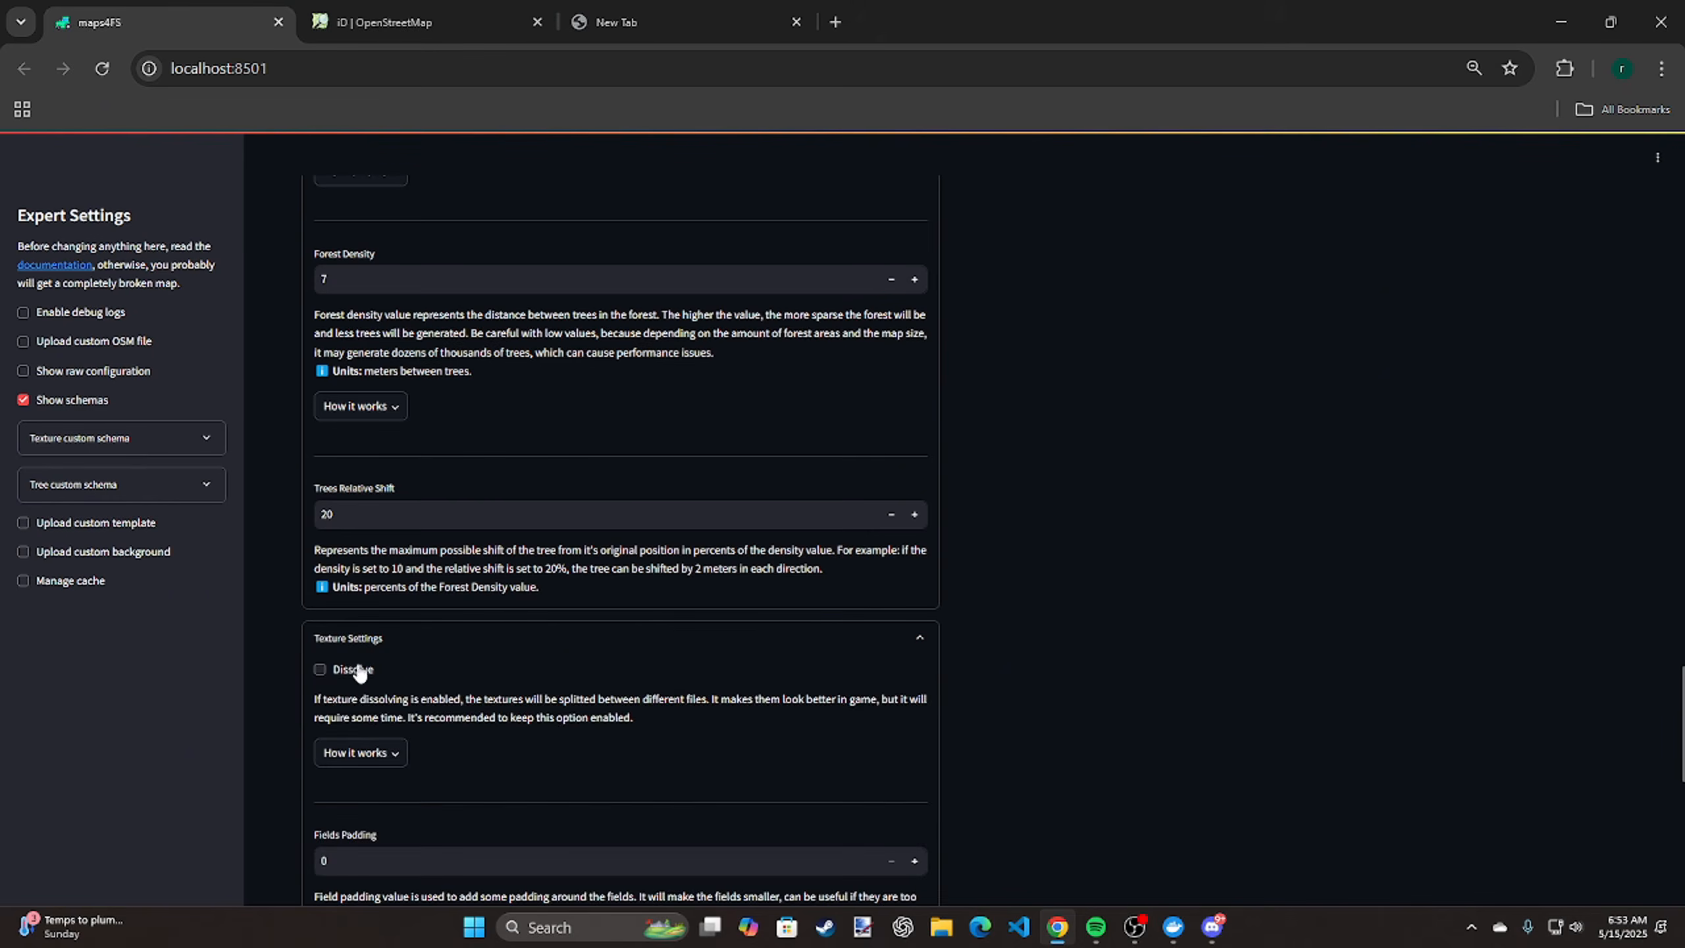
left_click(360, 671)
scroll(932, 624, "down", 3)
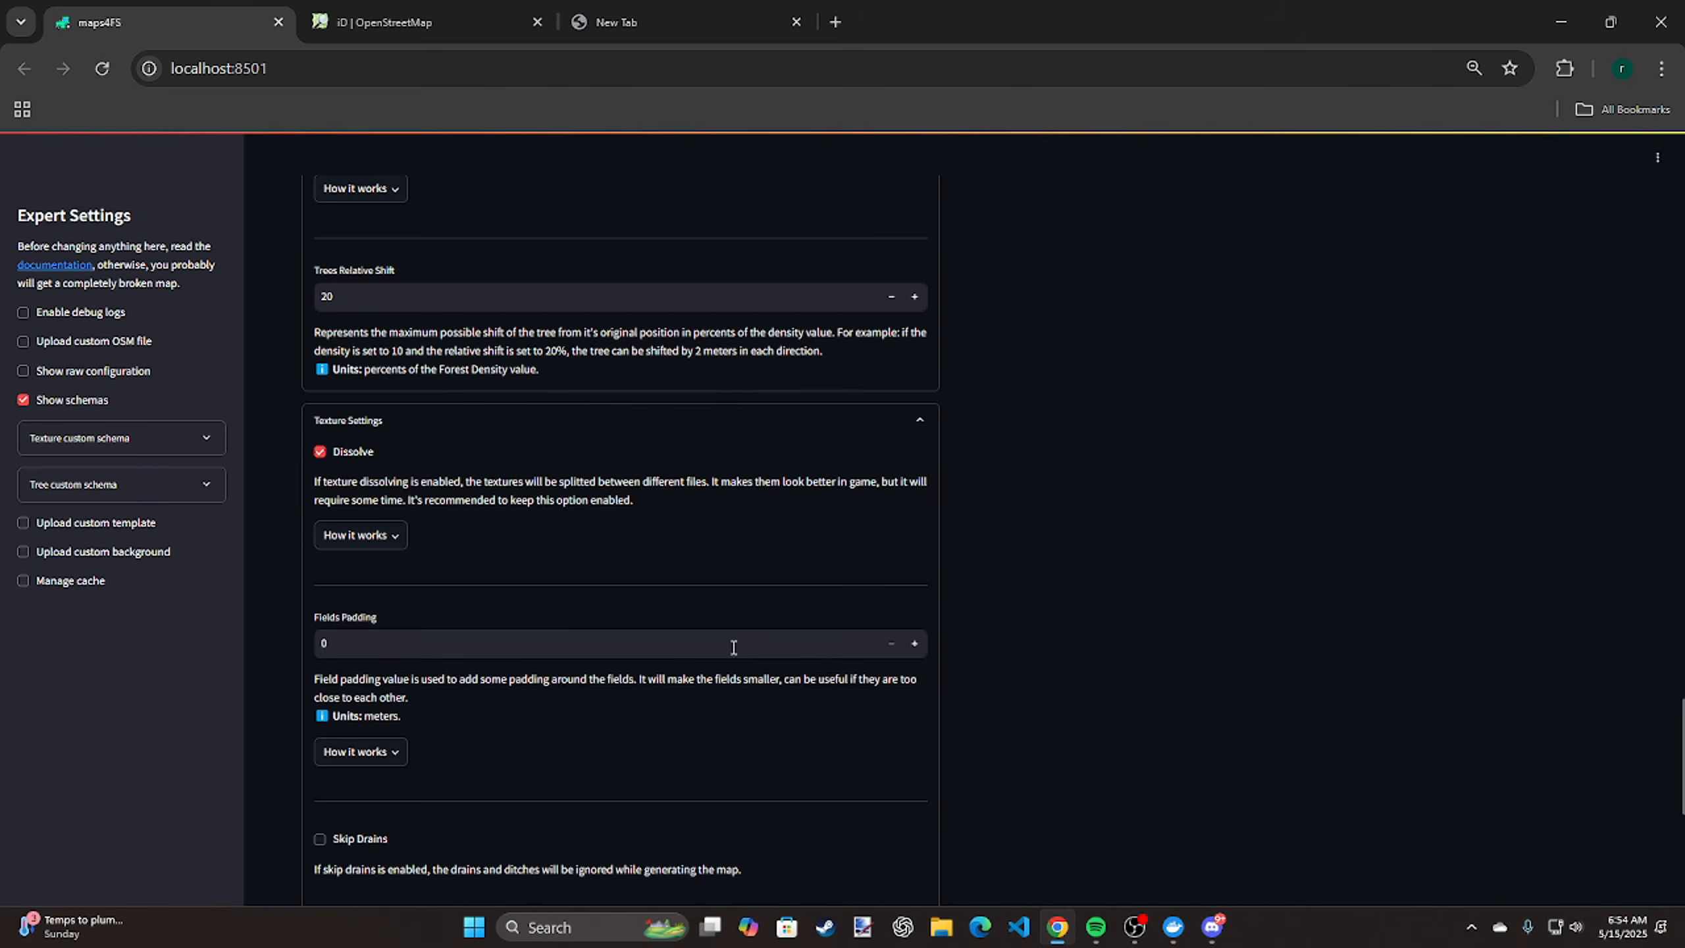
Go back up through the options and collapse the GRLE settings and the I3D settings
scroll(1085, 630, "up", 12)
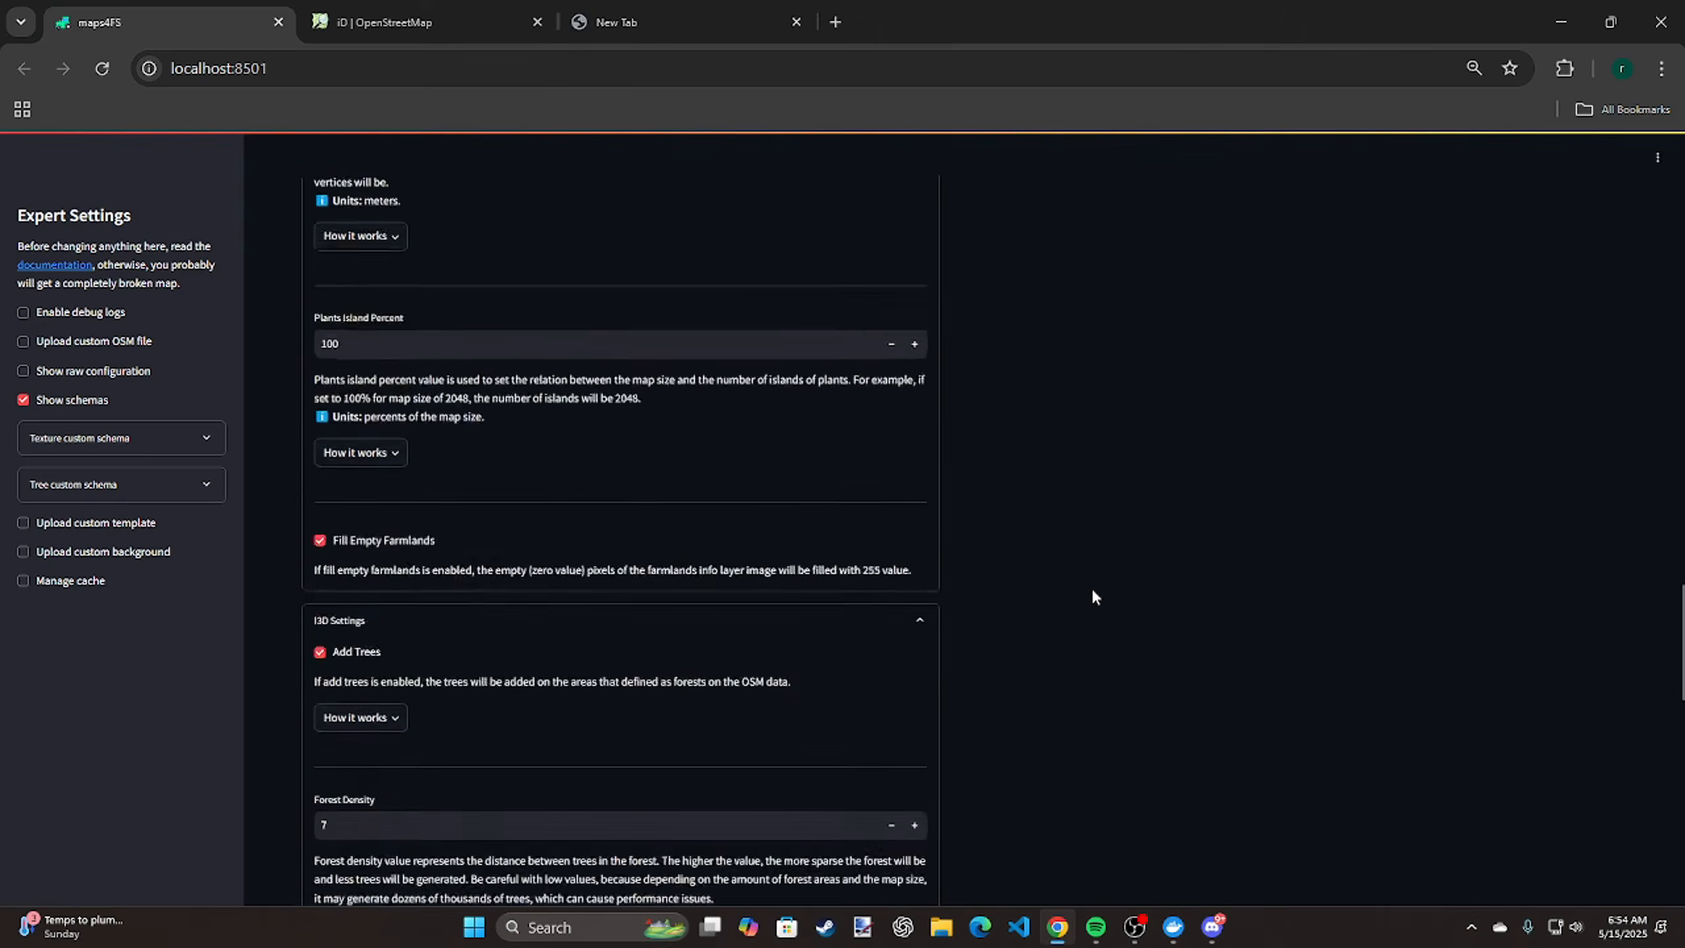
scroll(1121, 531, "up", 10)
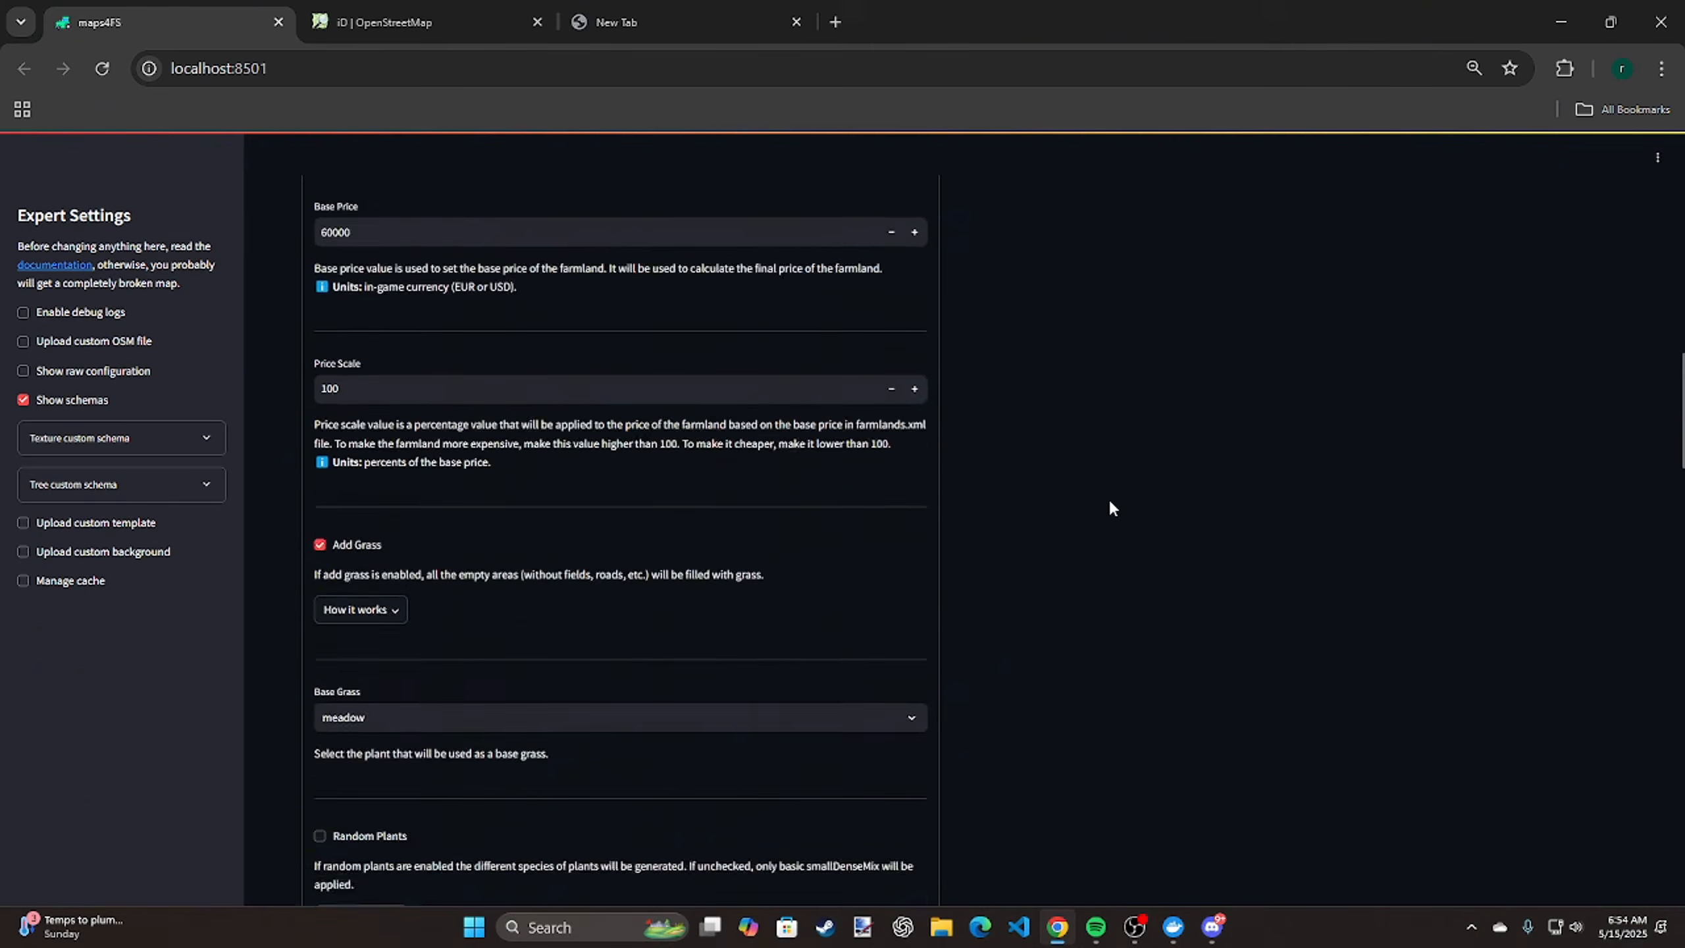
scroll(1110, 504, "up", 8)
scroll(1101, 512, "down", 6)
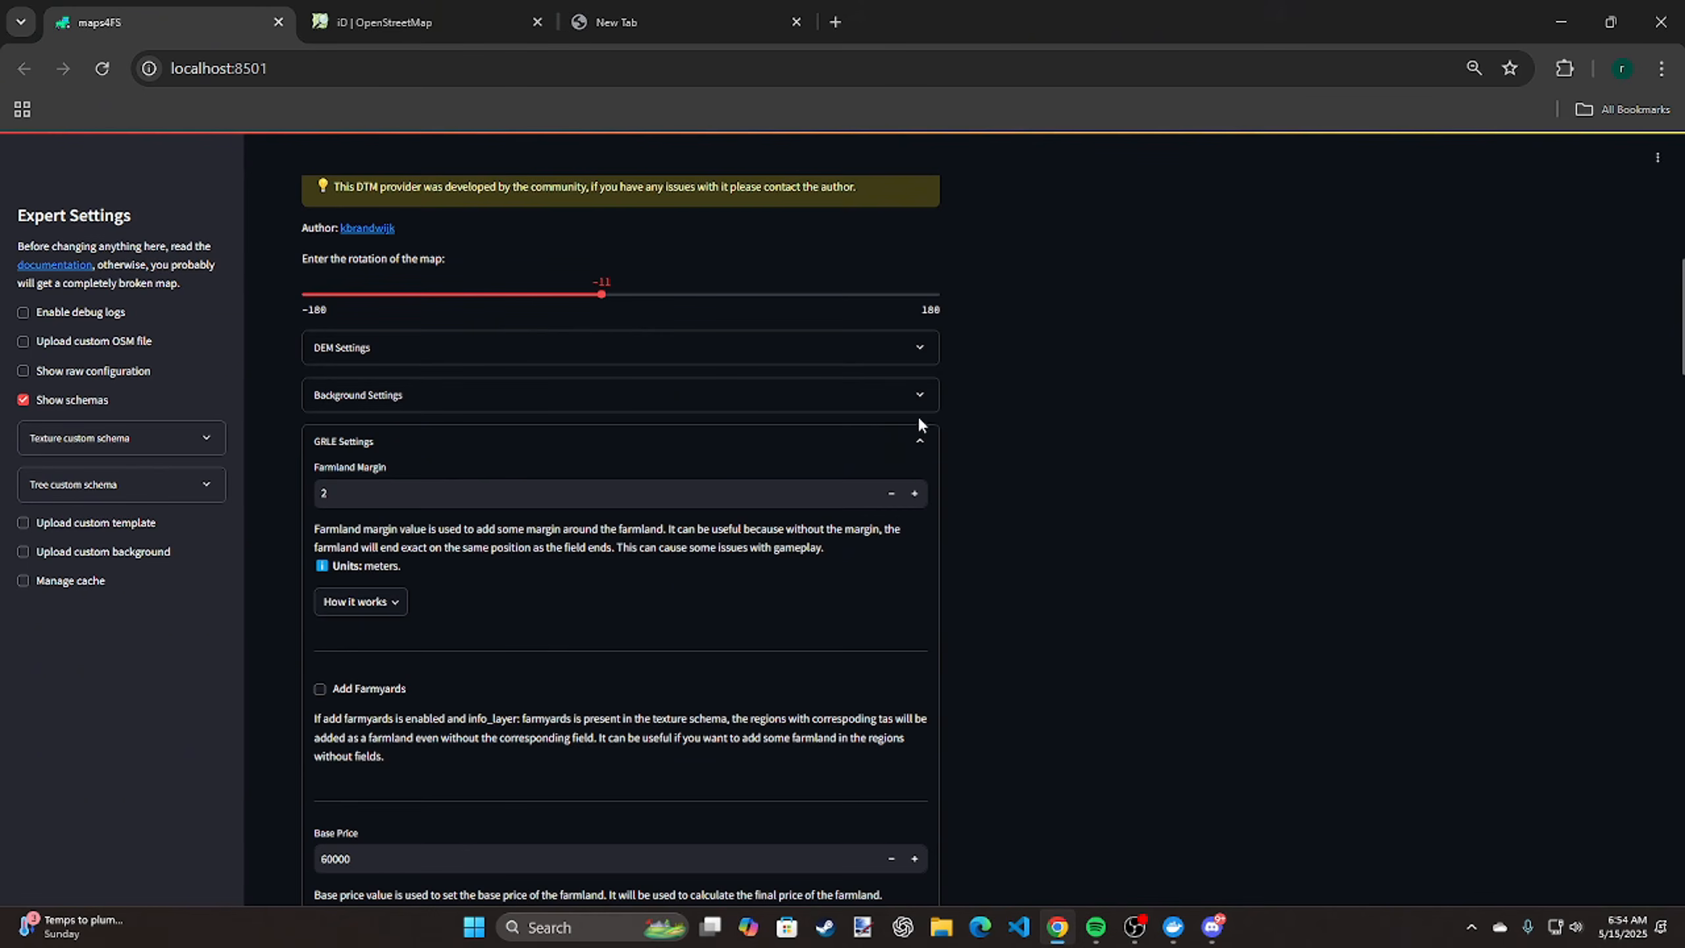
left_click(911, 440)
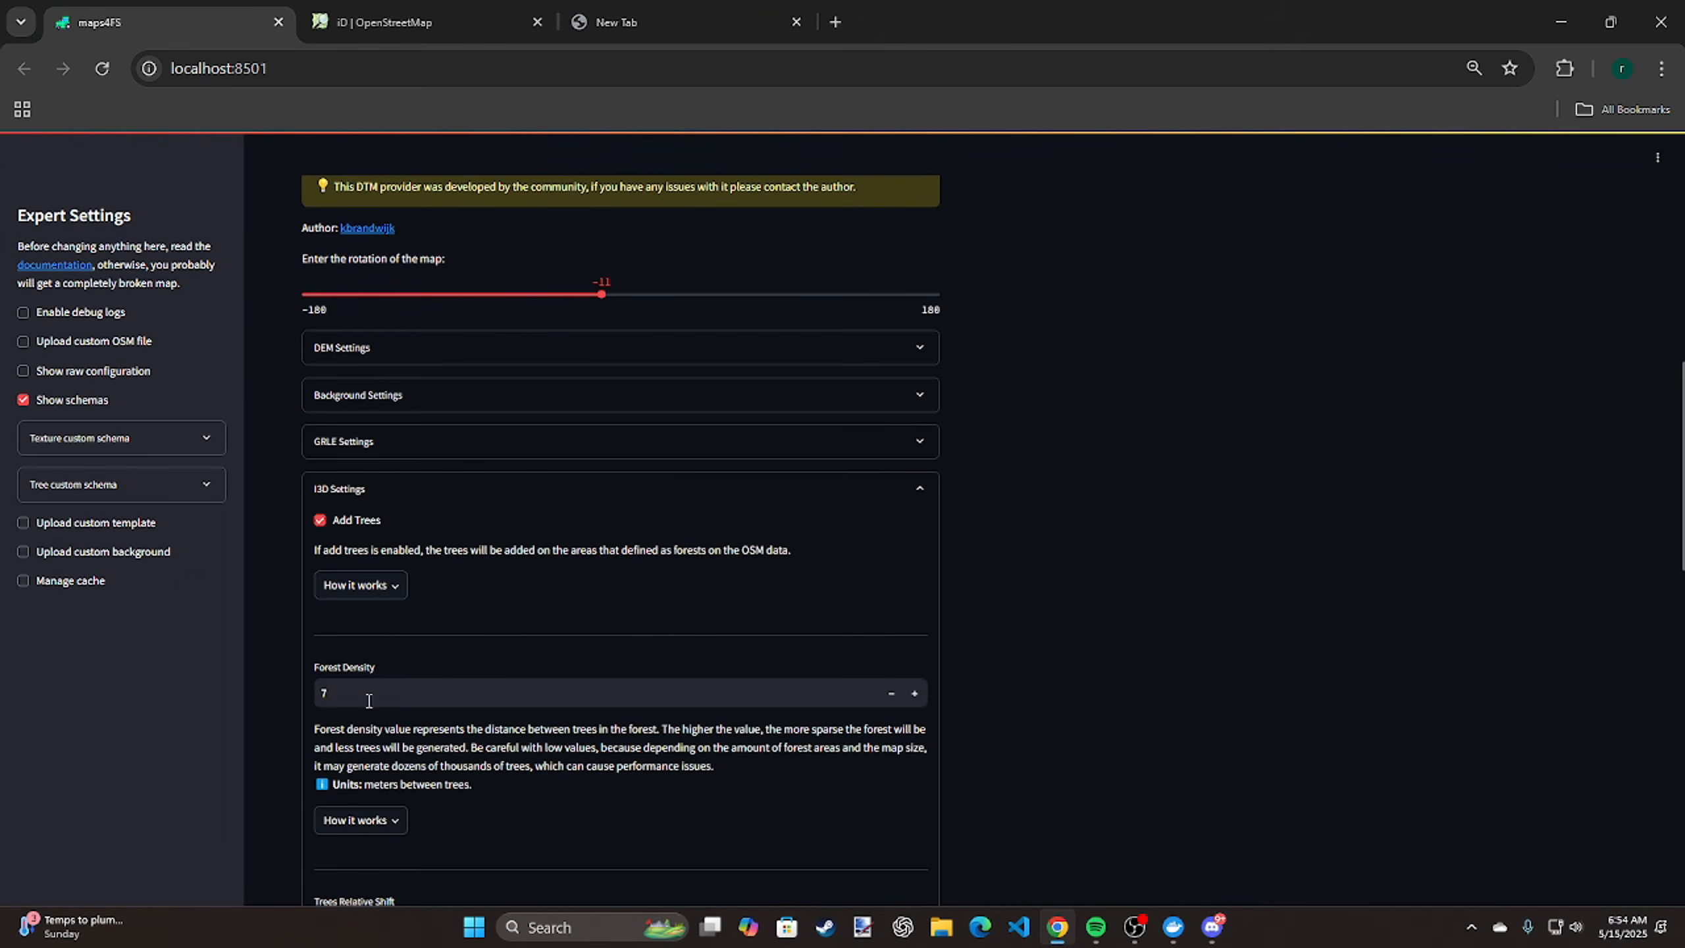
scroll(369, 701, "down", 8)
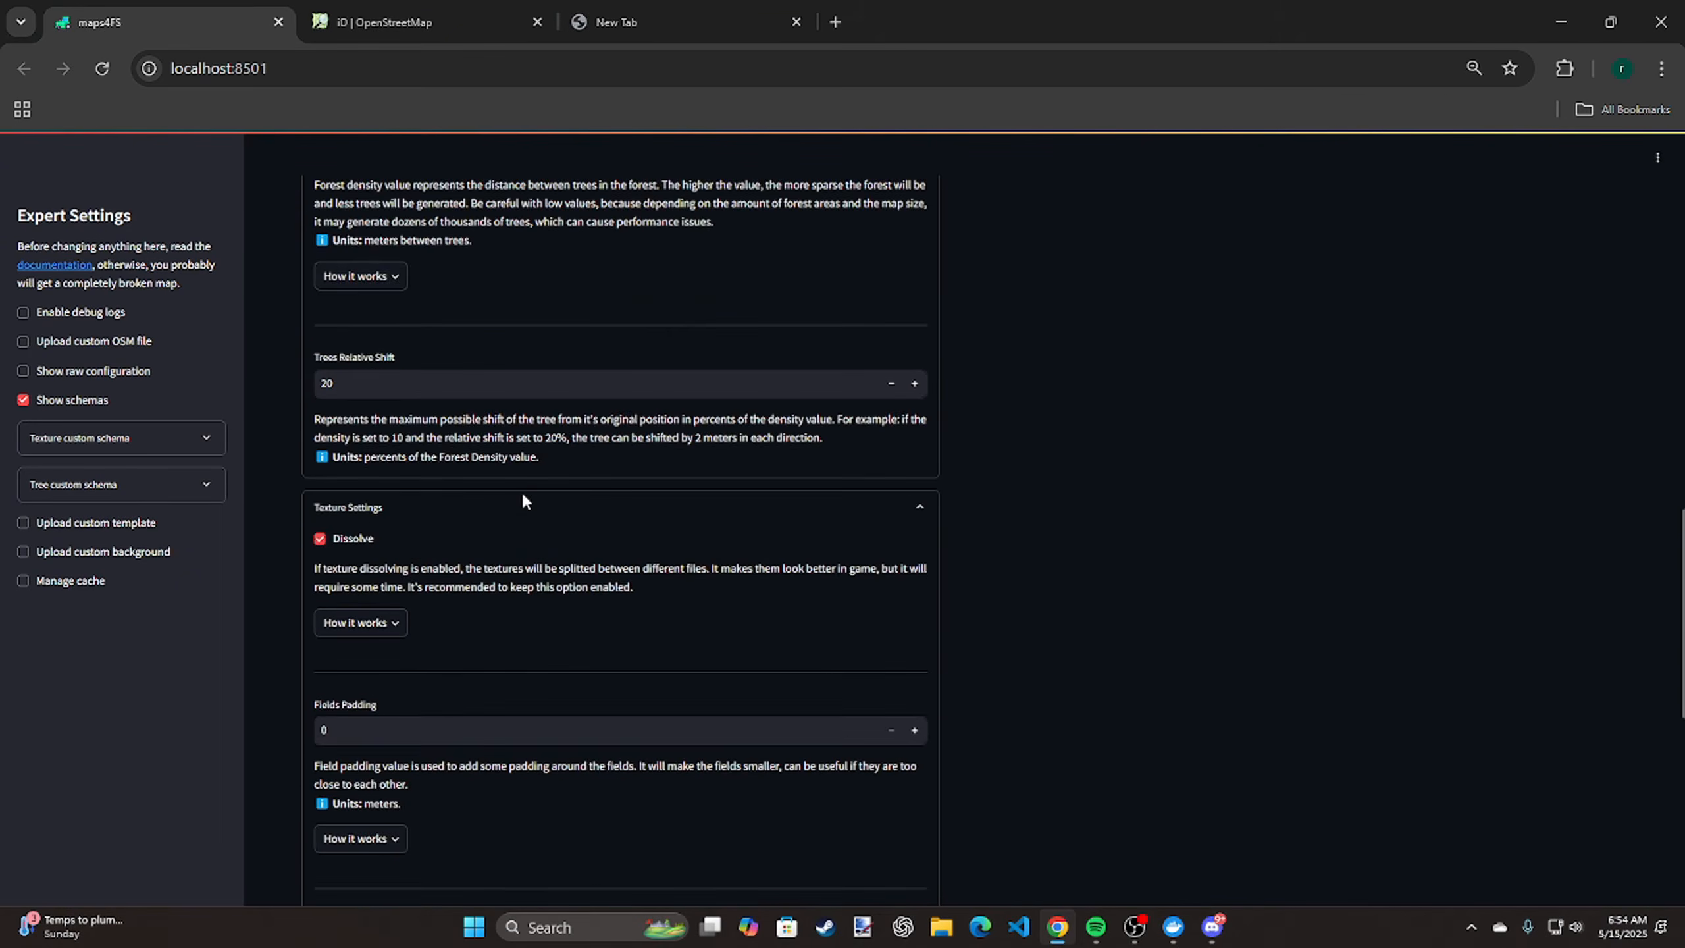
scroll(524, 501, "up", 6)
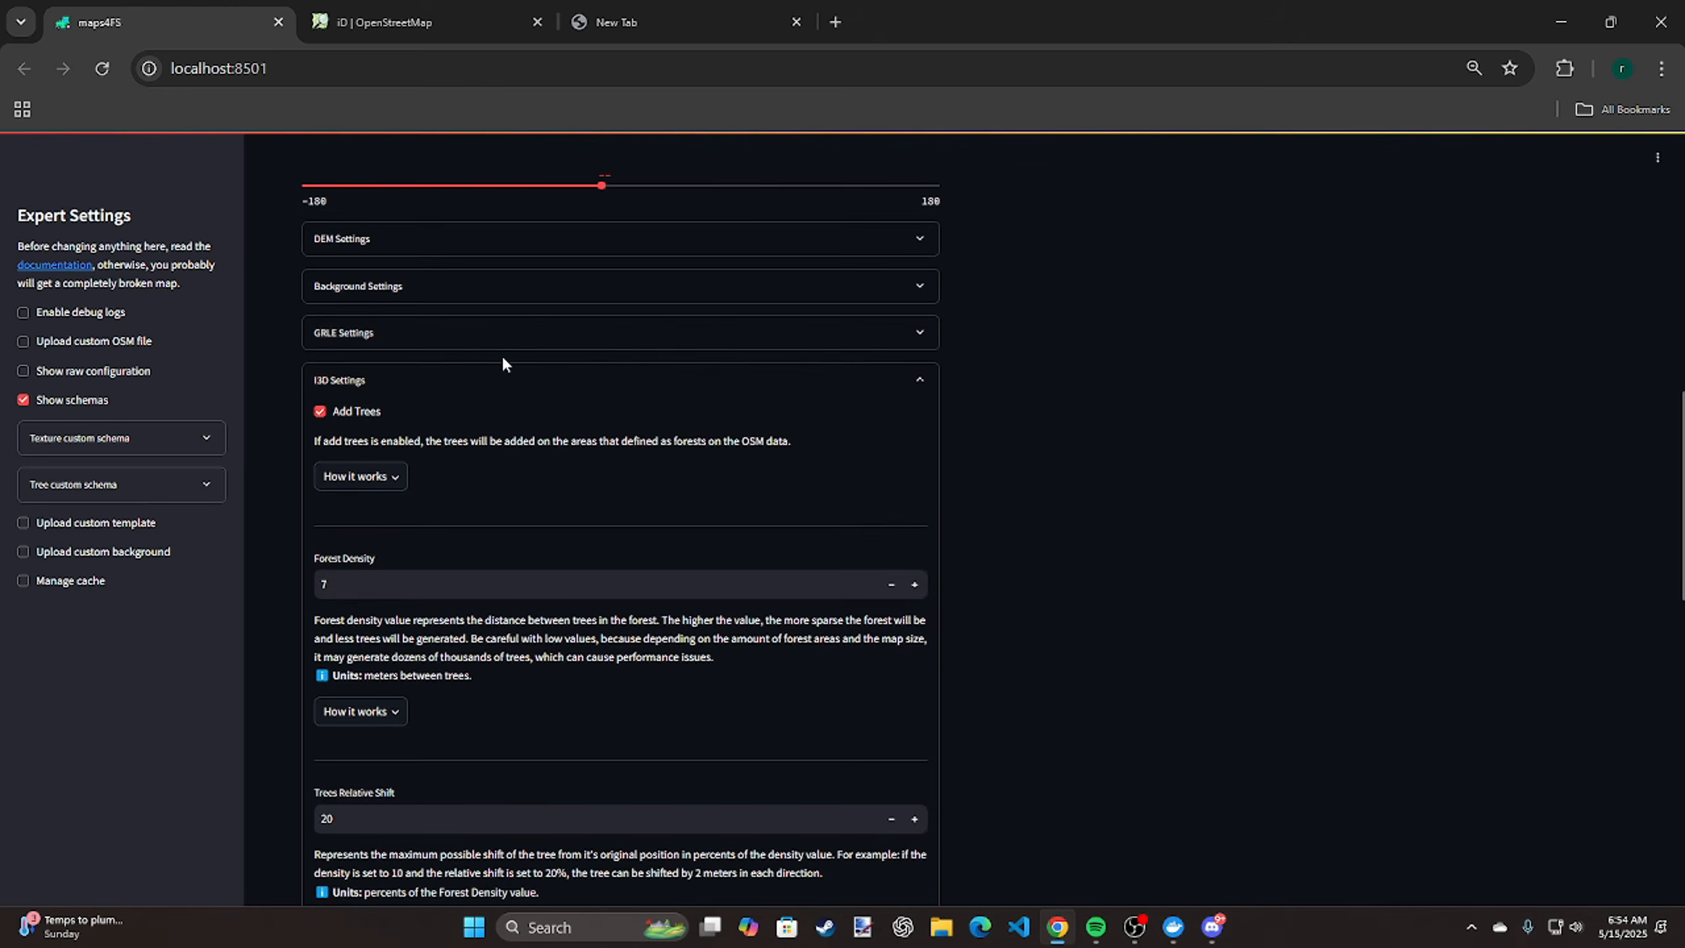
left_click(504, 382)
Set the fields padding to 3 meters in the Texture settings and toggle Use Cache off and back on
scroll(543, 491, "down", 1)
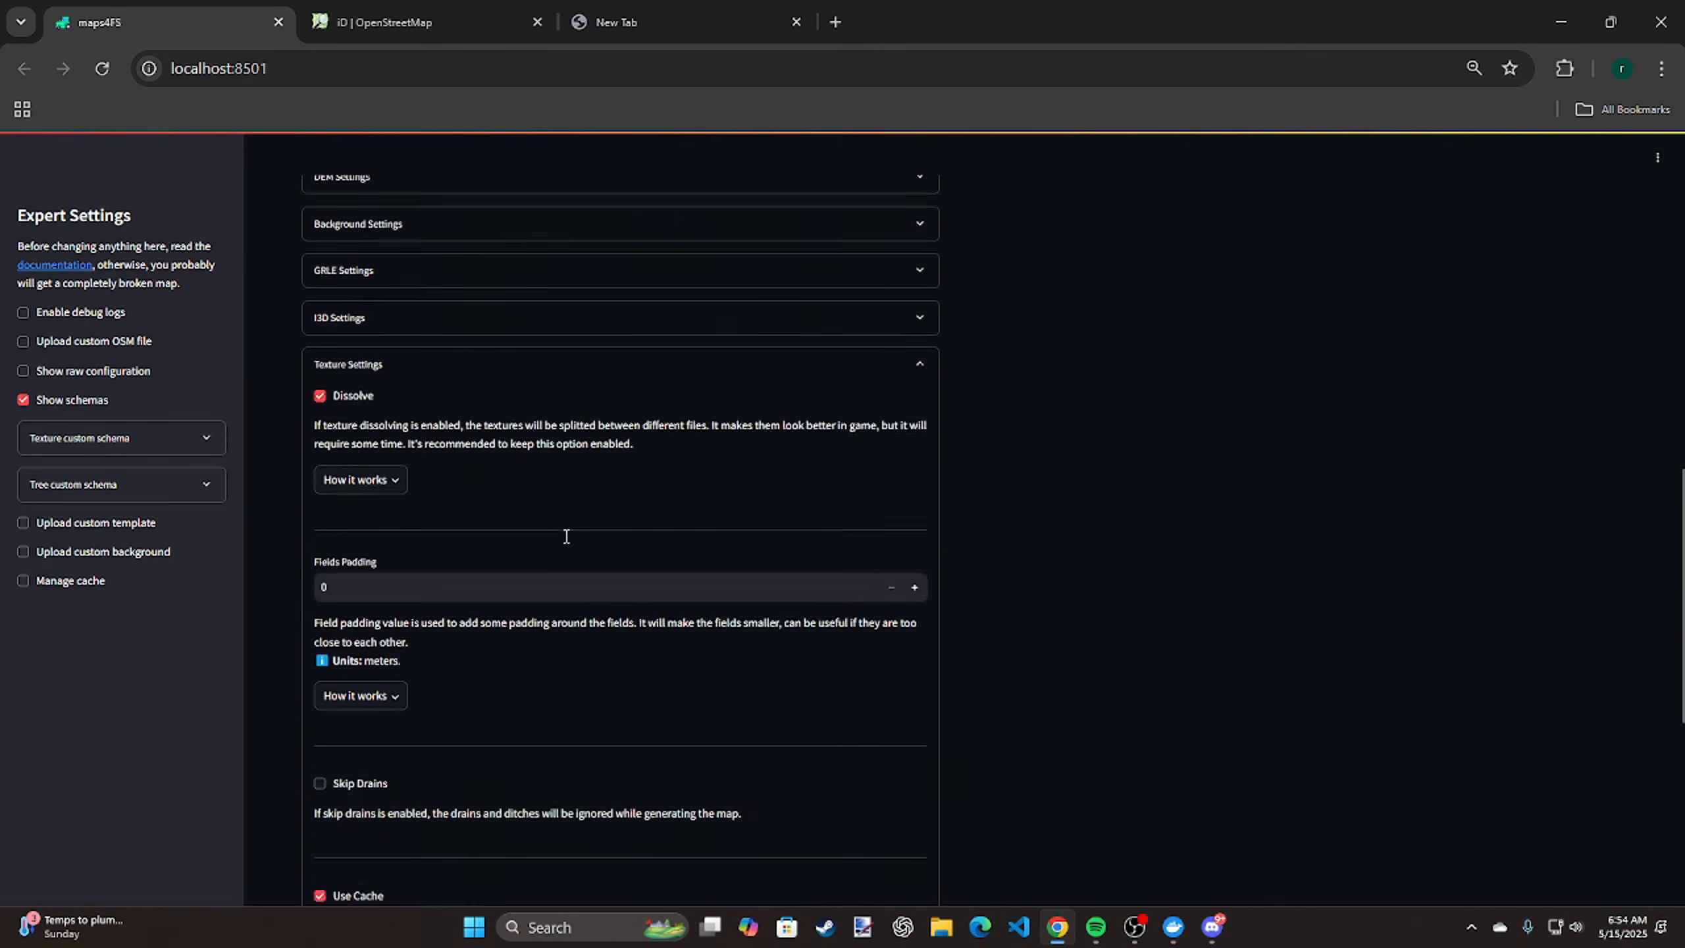
scroll(566, 537, "down", 4)
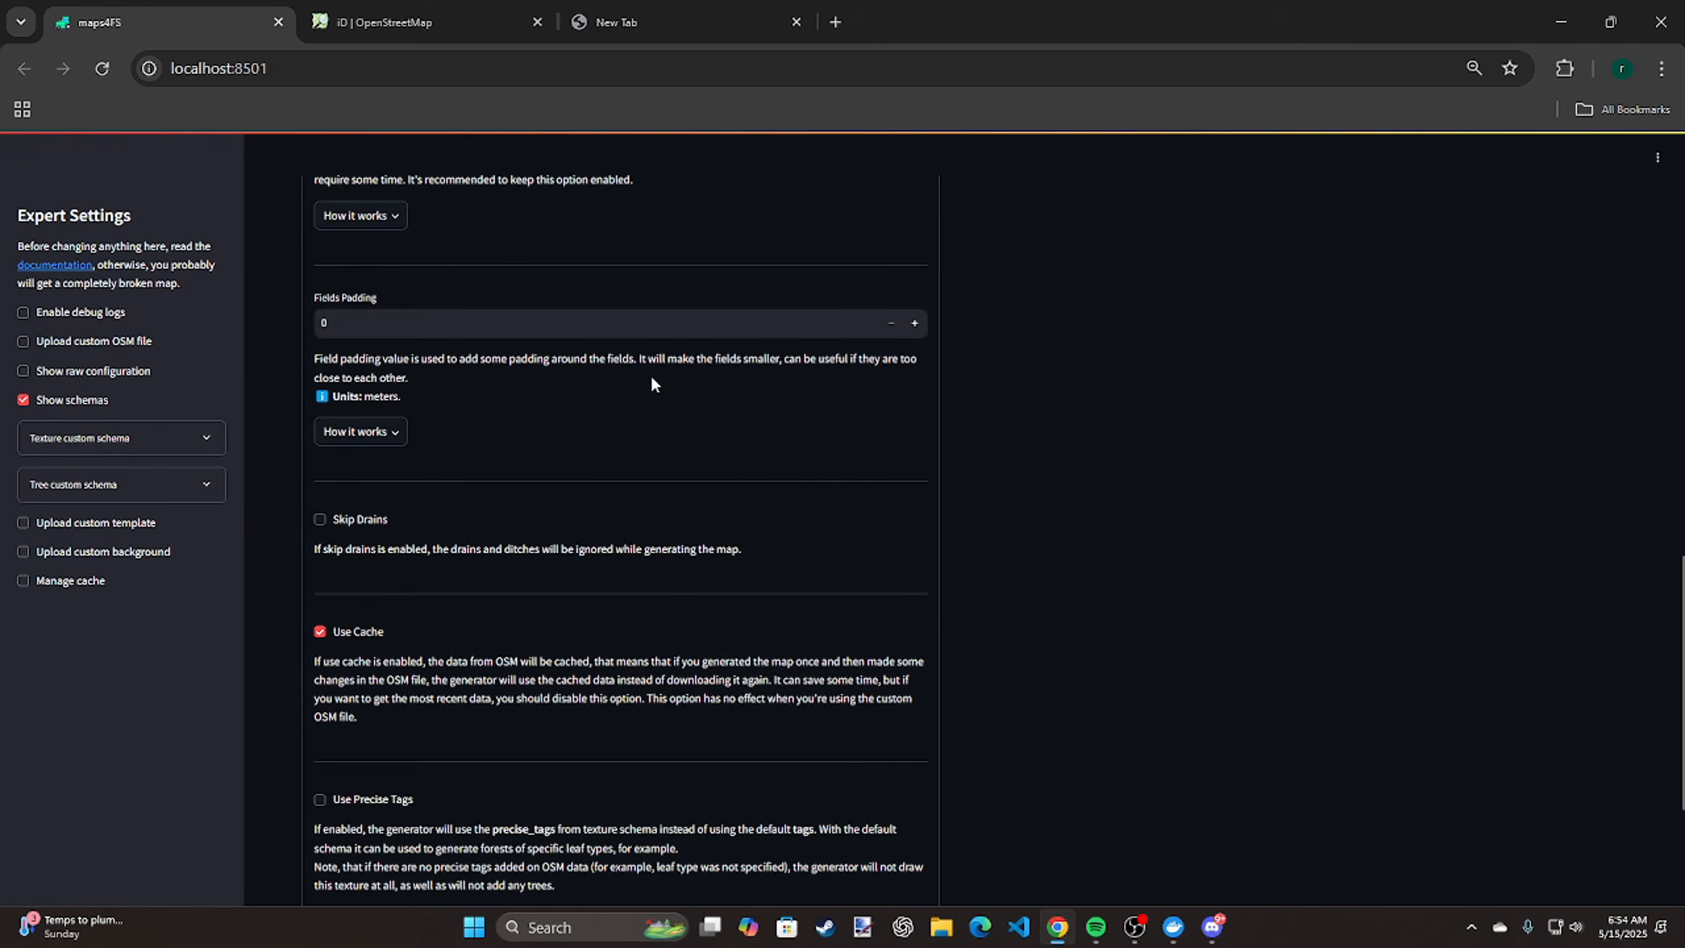
left_click(915, 323)
left_click(916, 323)
scroll(431, 587, "down", 2)
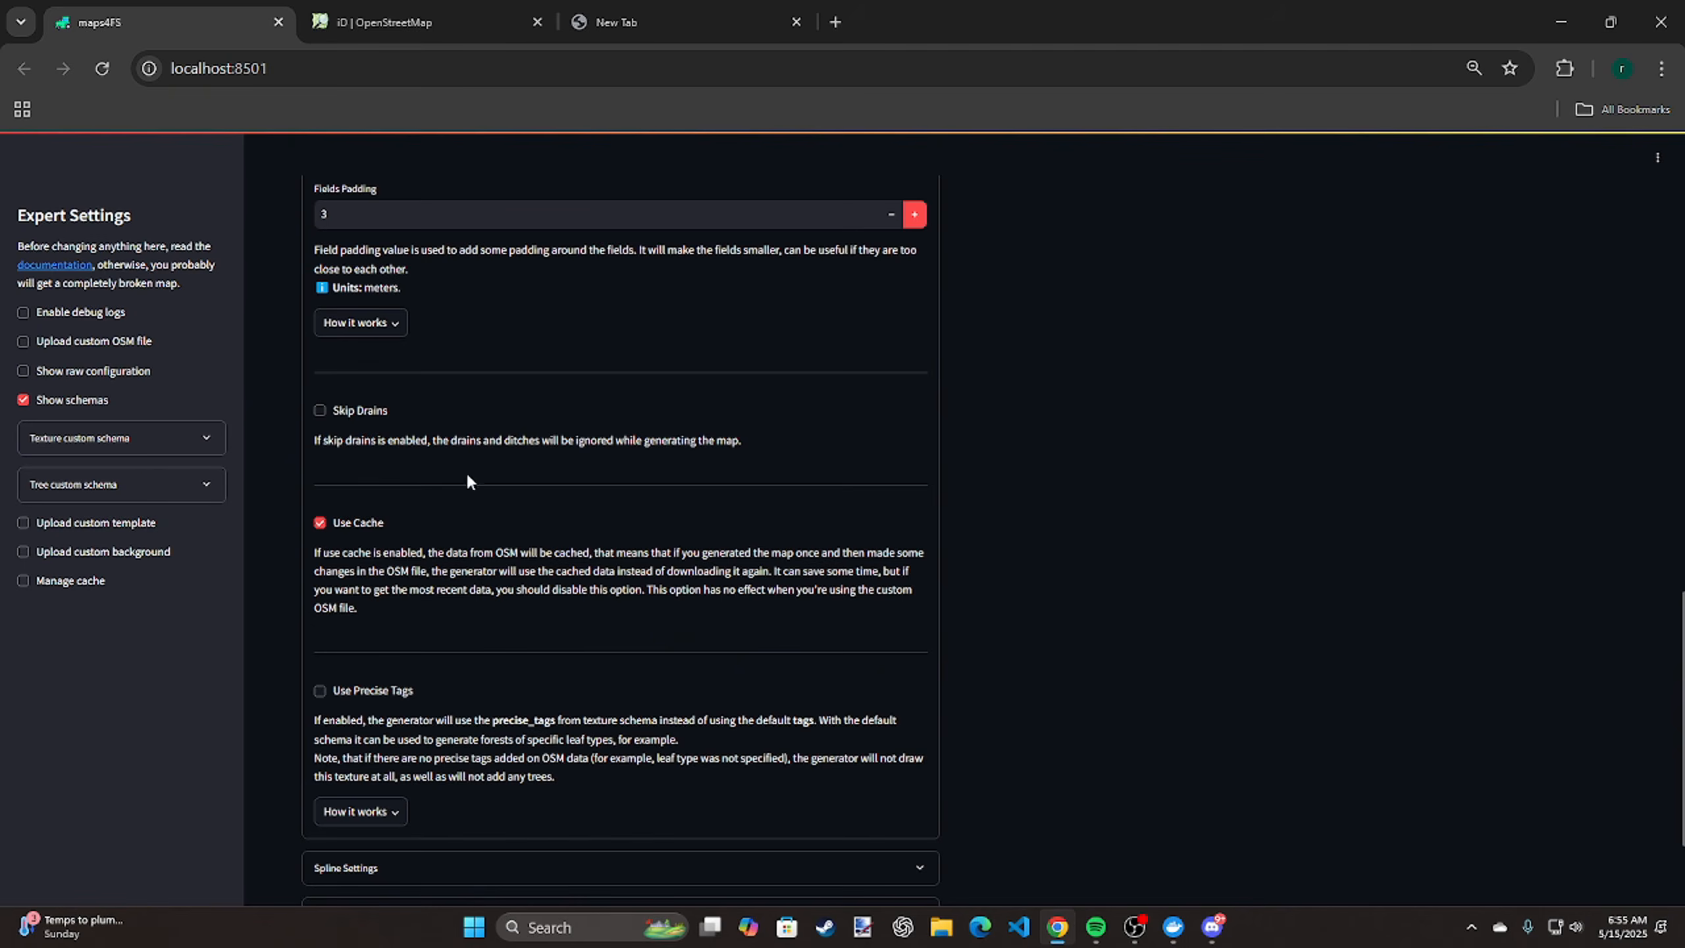
left_click(356, 524)
left_click(376, 525)
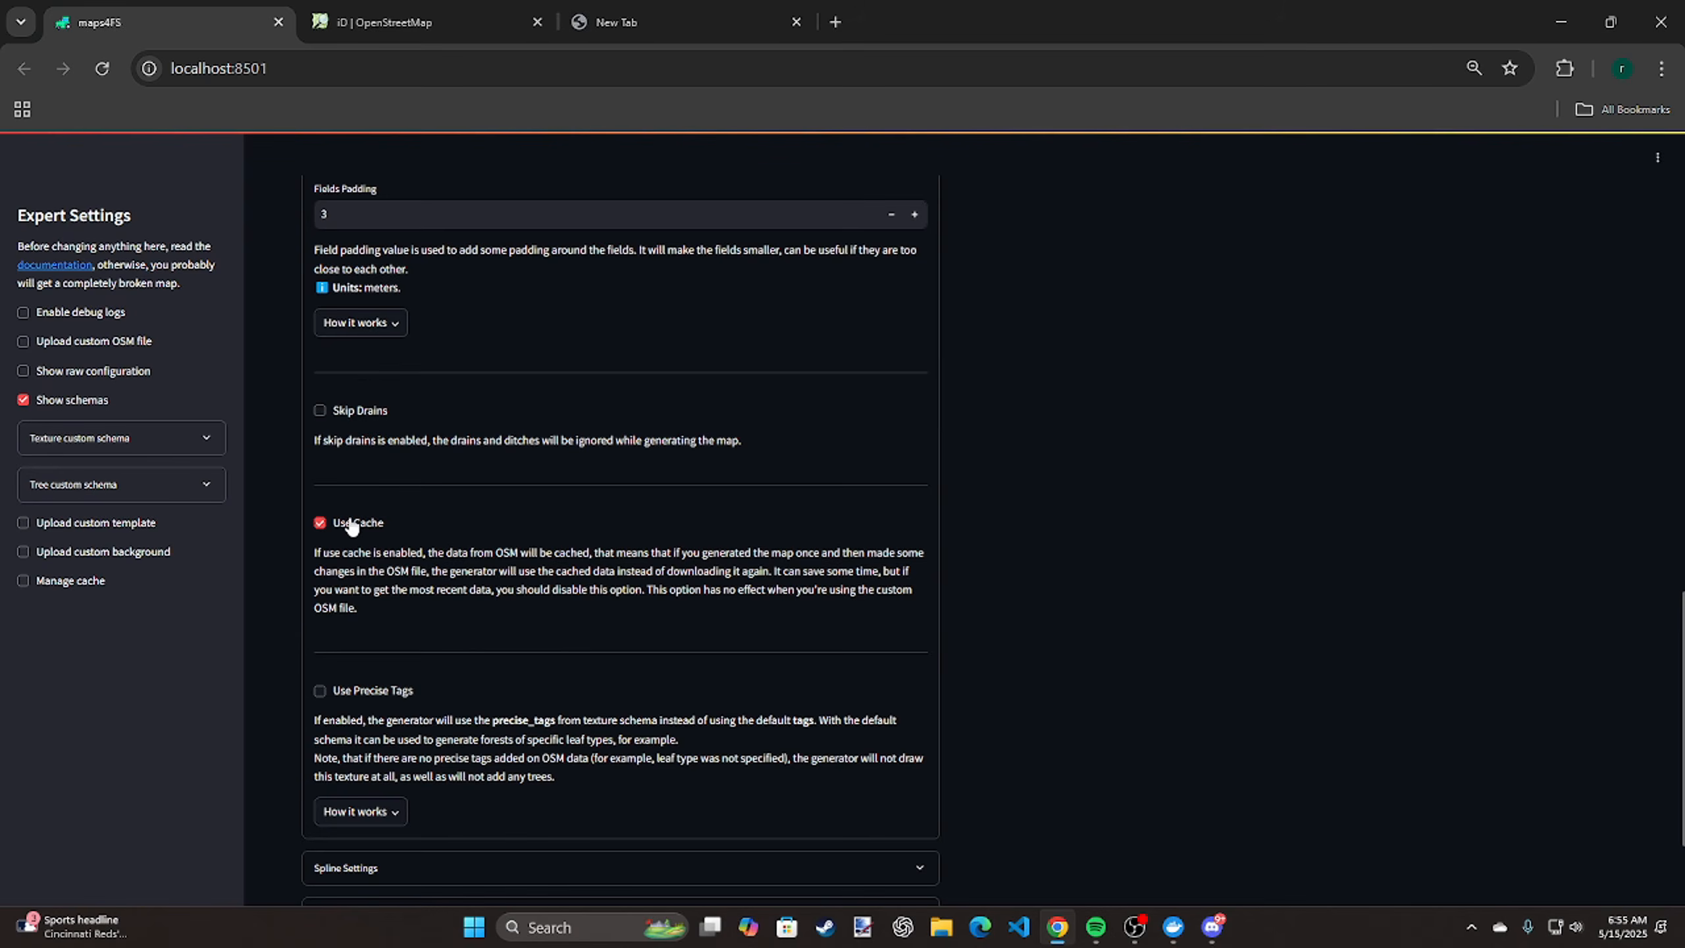
Expand the Spline settings, enable Add Reversed Splines and collapse the section again
scroll(410, 538, "down", 3)
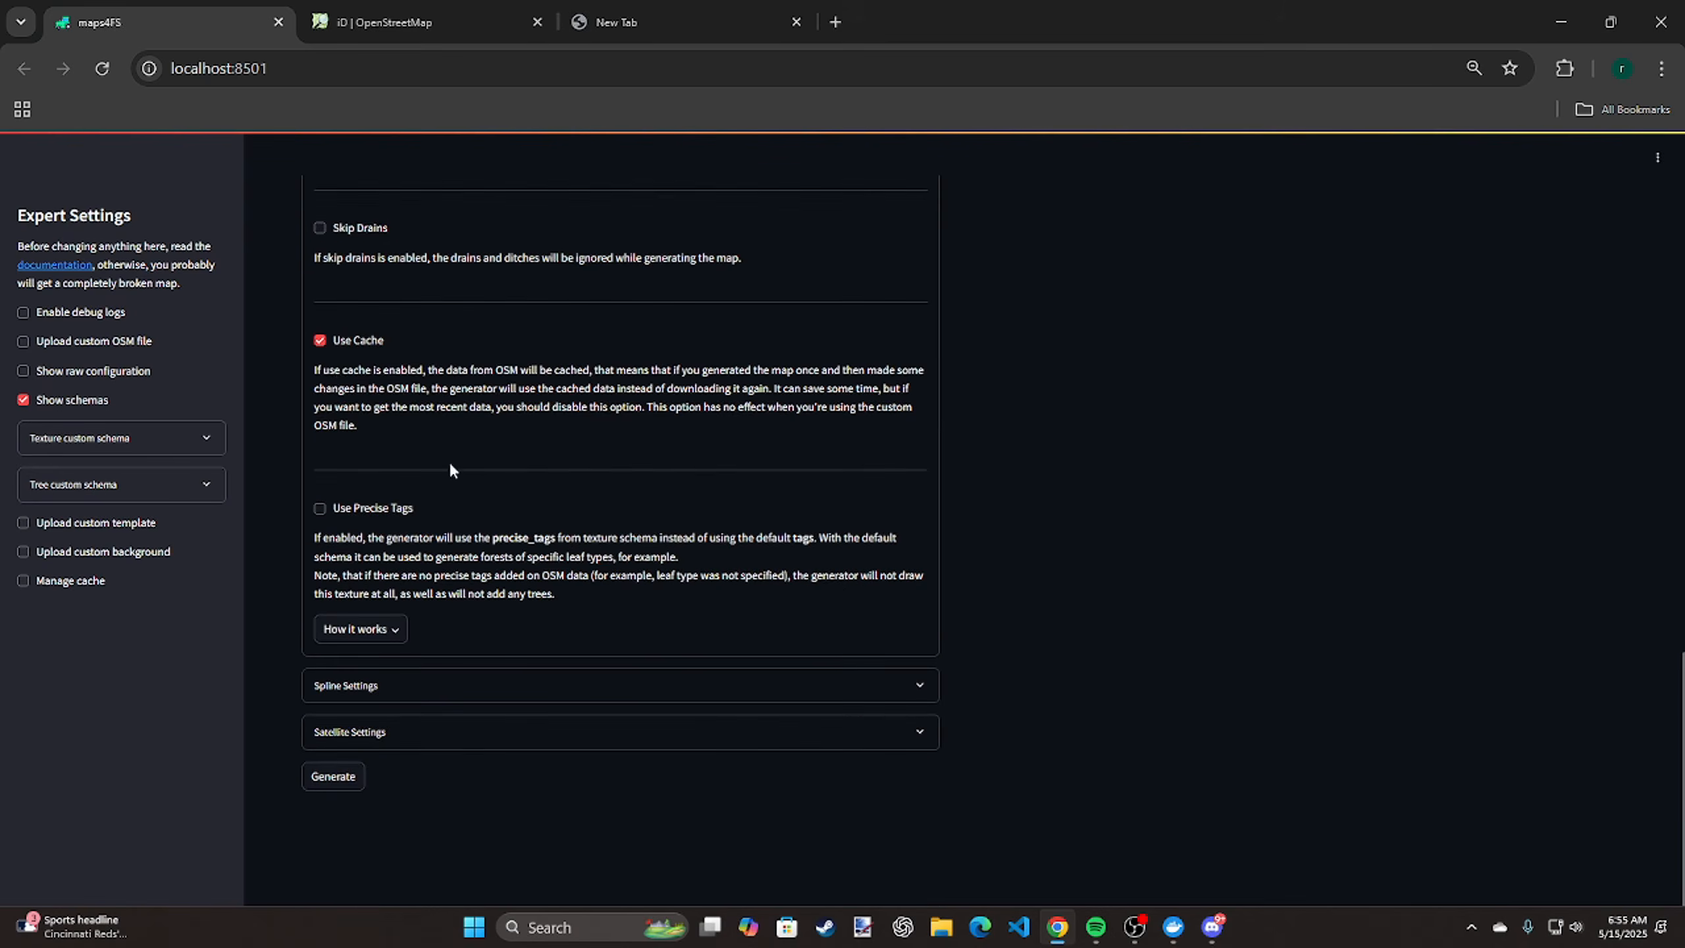
left_click(805, 684)
scroll(808, 682, "down", 1)
scroll(809, 682, "down", 3)
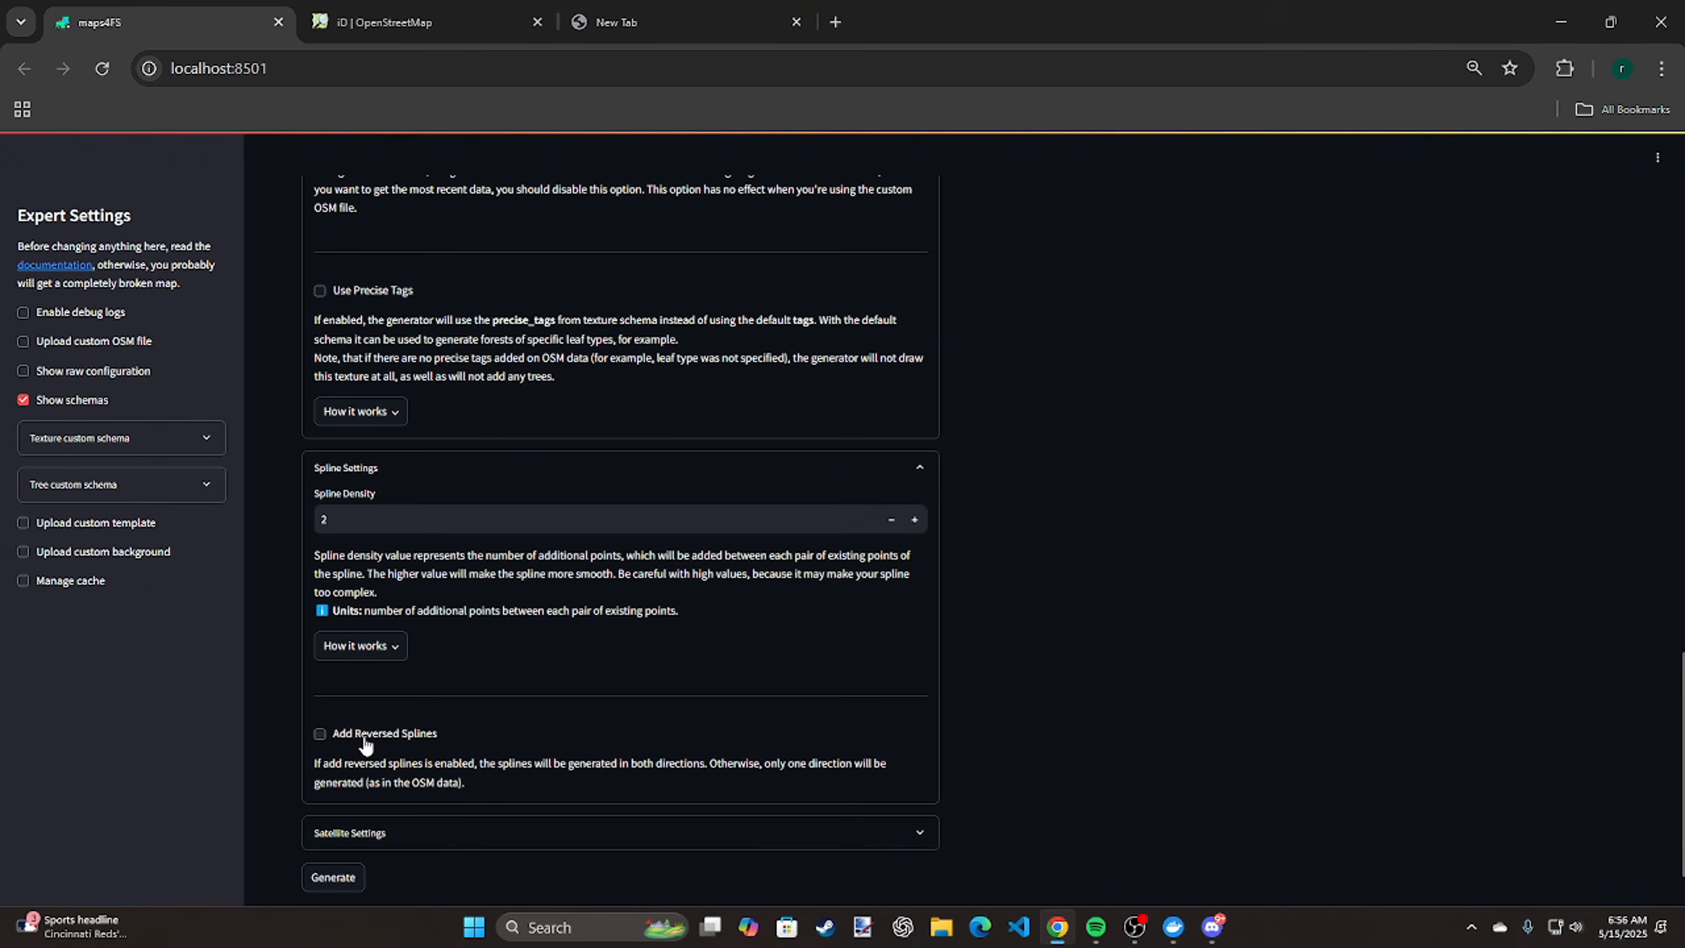
left_click(321, 736)
left_click(904, 486)
Expand the Satellite settings, read through the image download, margin and zoom level options, and collapse the section
left_click(544, 742)
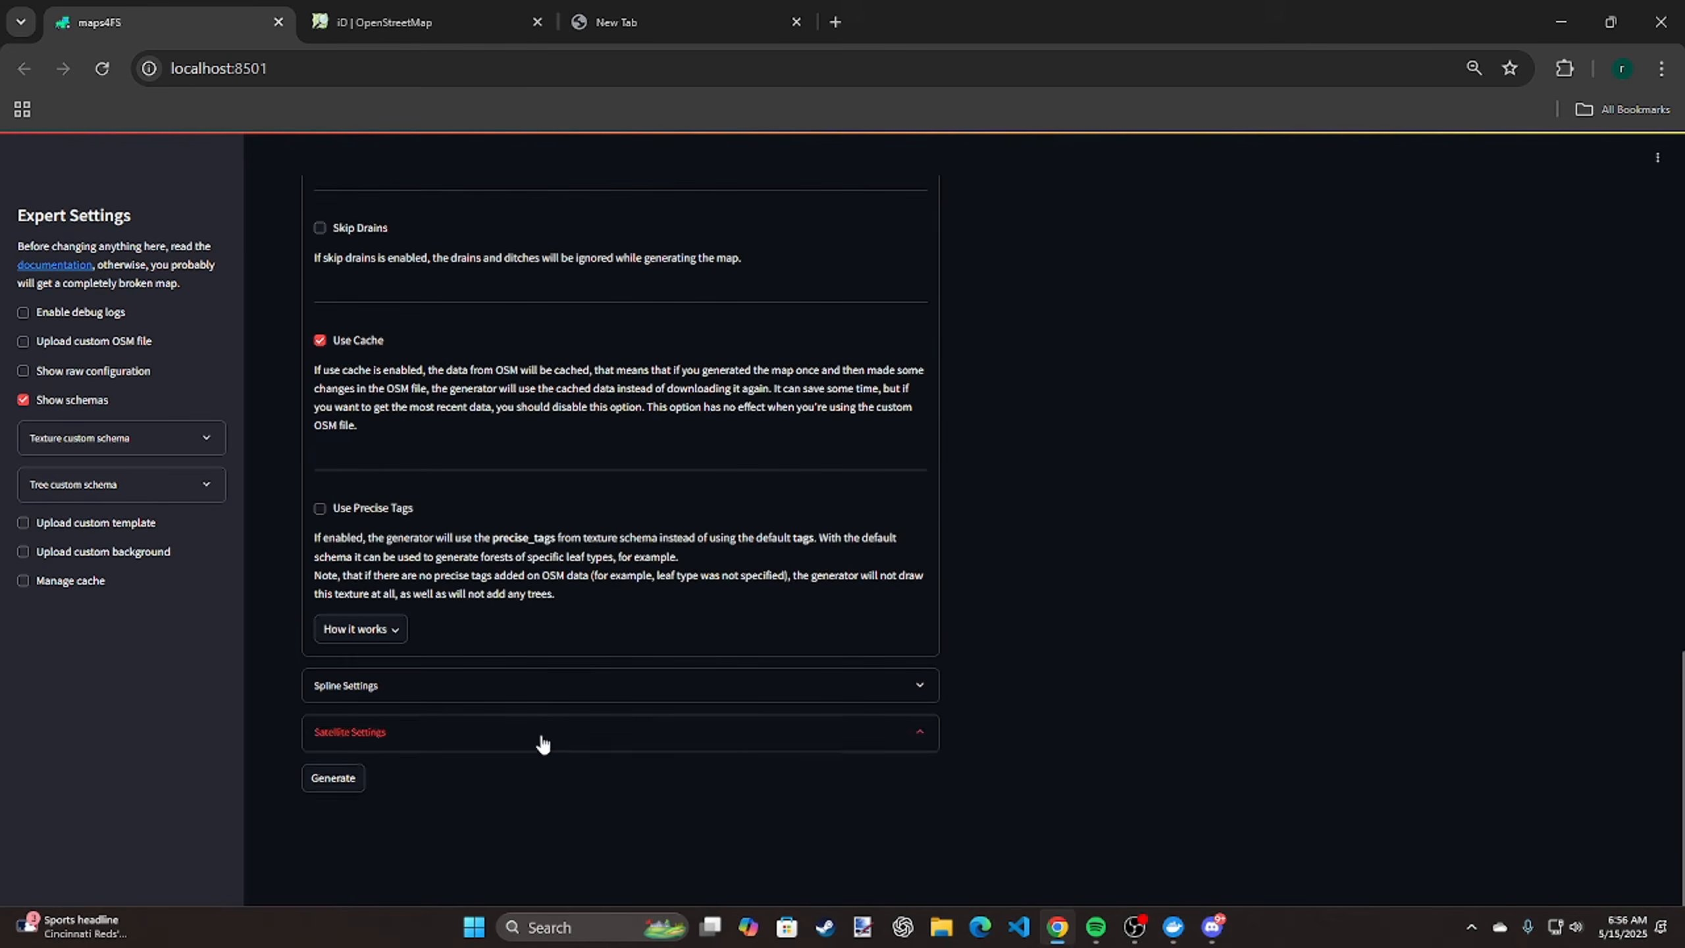
scroll(545, 689, "down", 3)
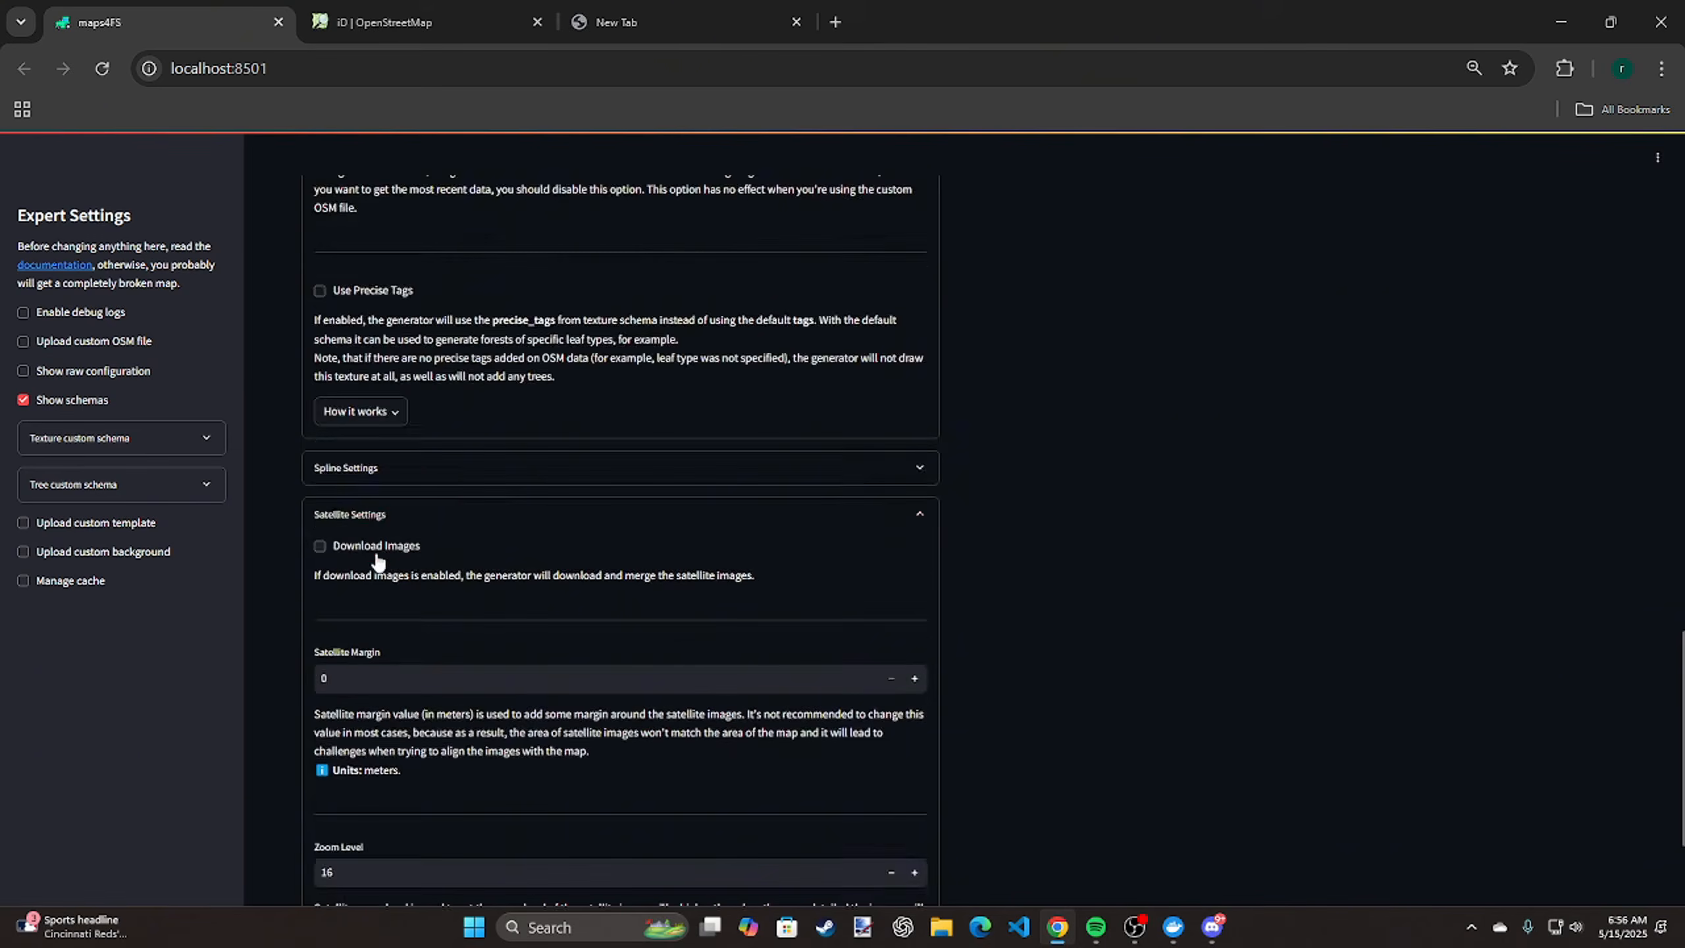
scroll(395, 623, "down", 3)
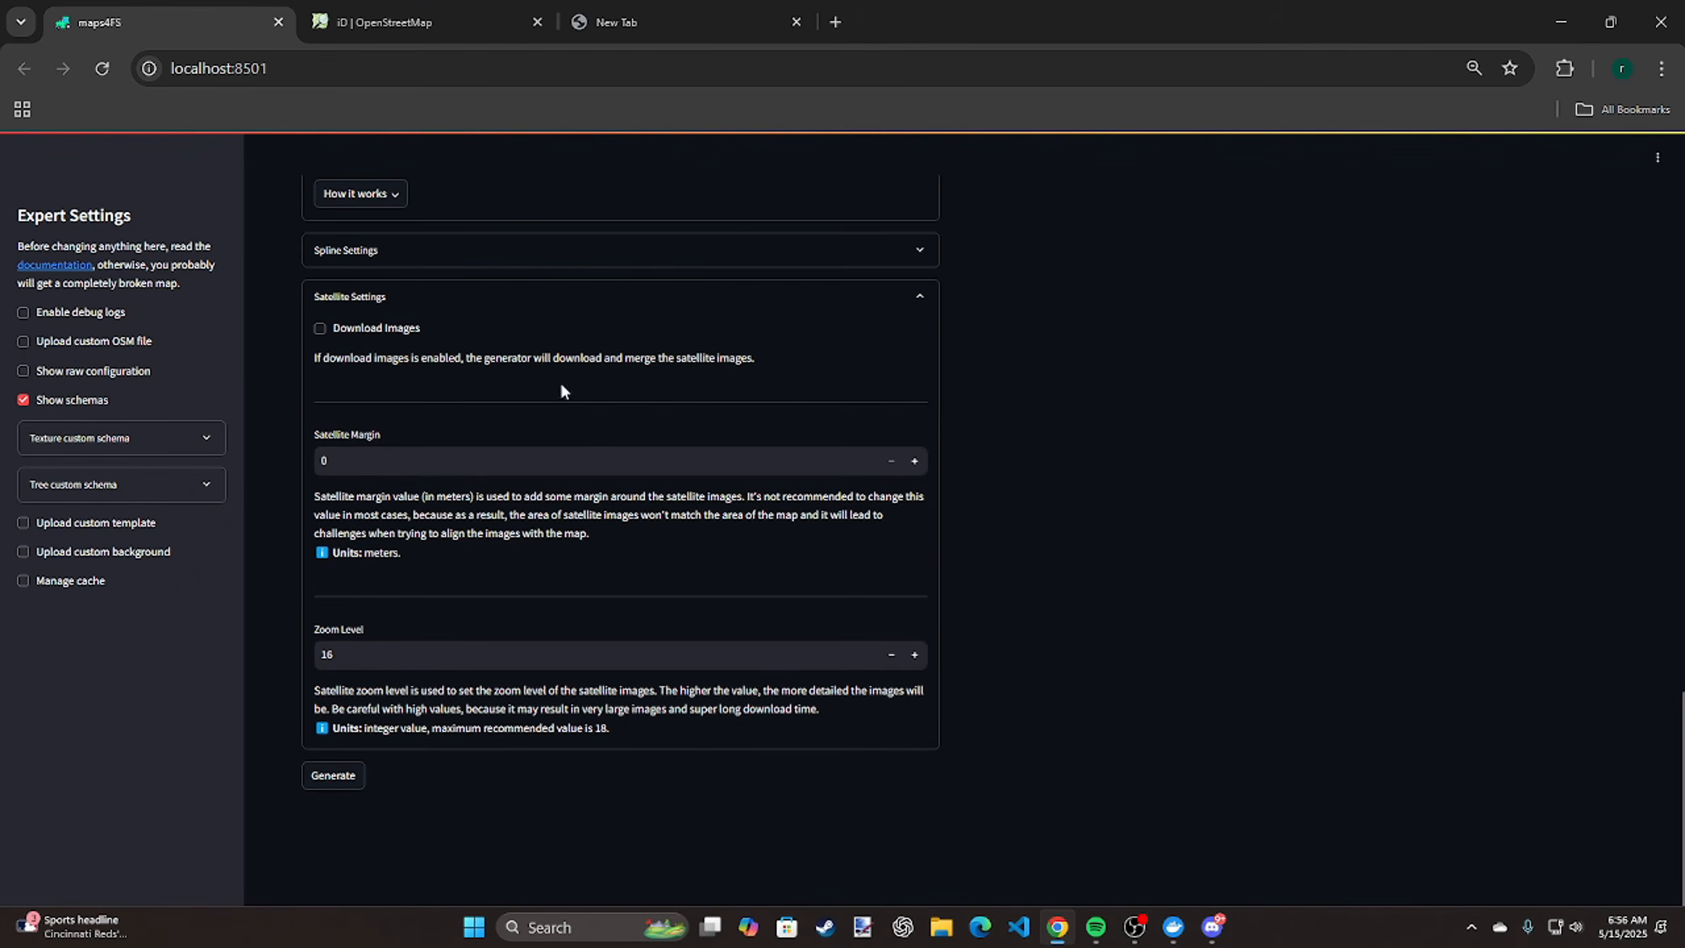
left_click(650, 299)
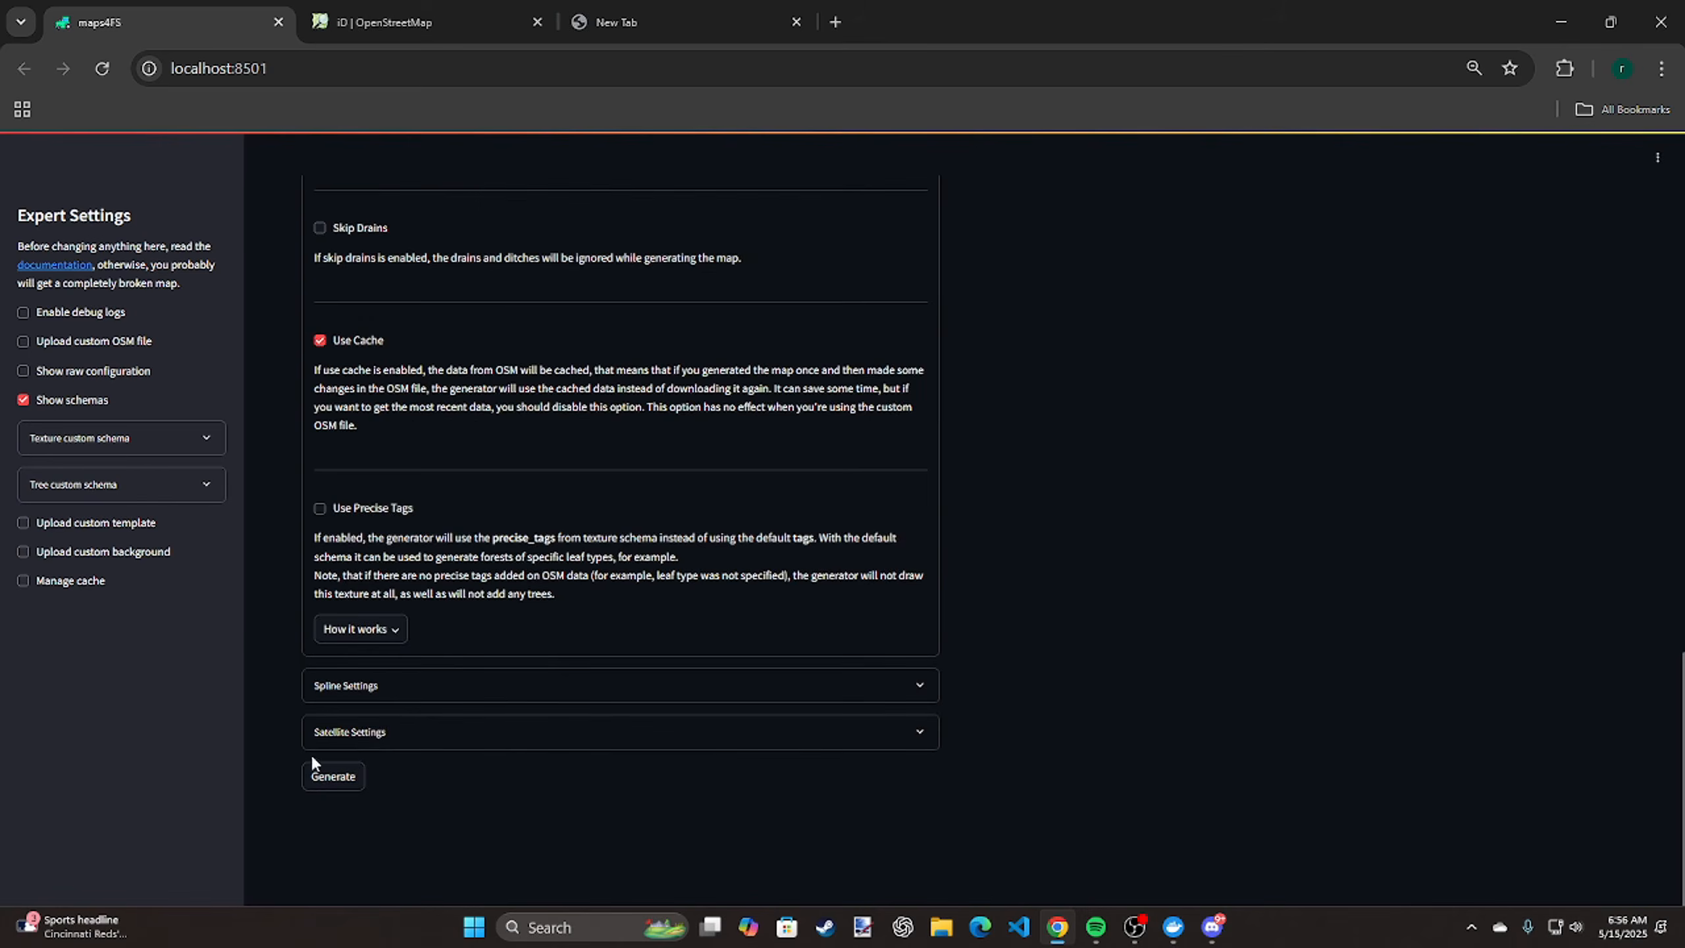
Start generating the map with the configured settings
scroll(1472, 457, "up", 1)
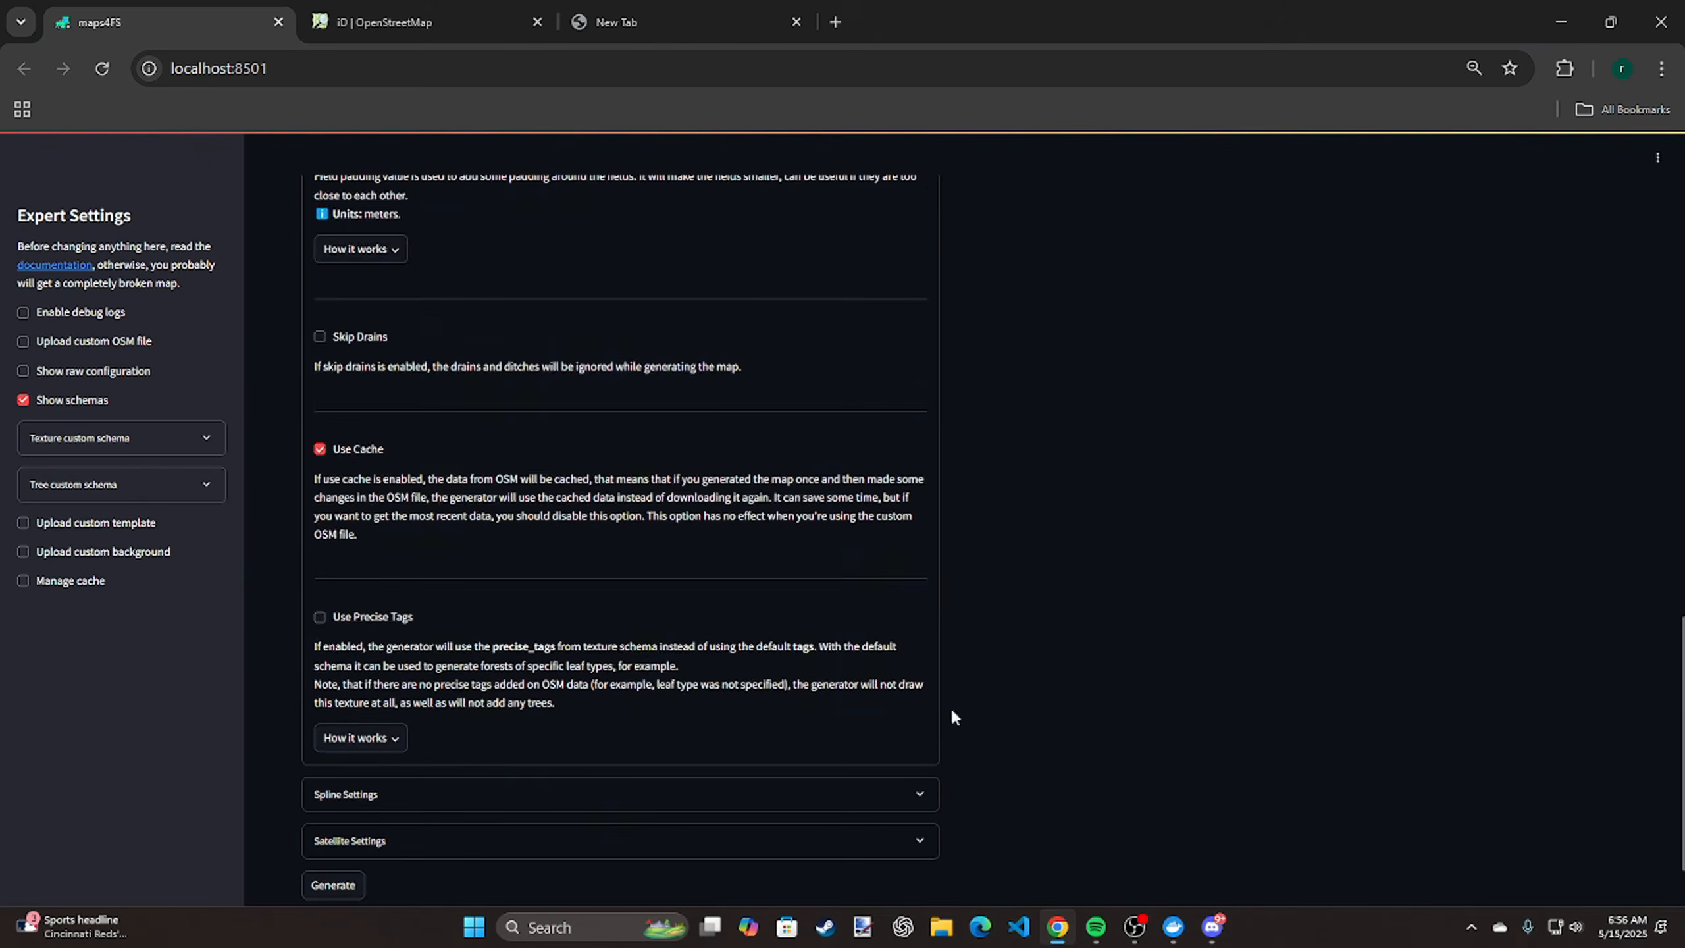
scroll(950, 706, "down", 1)
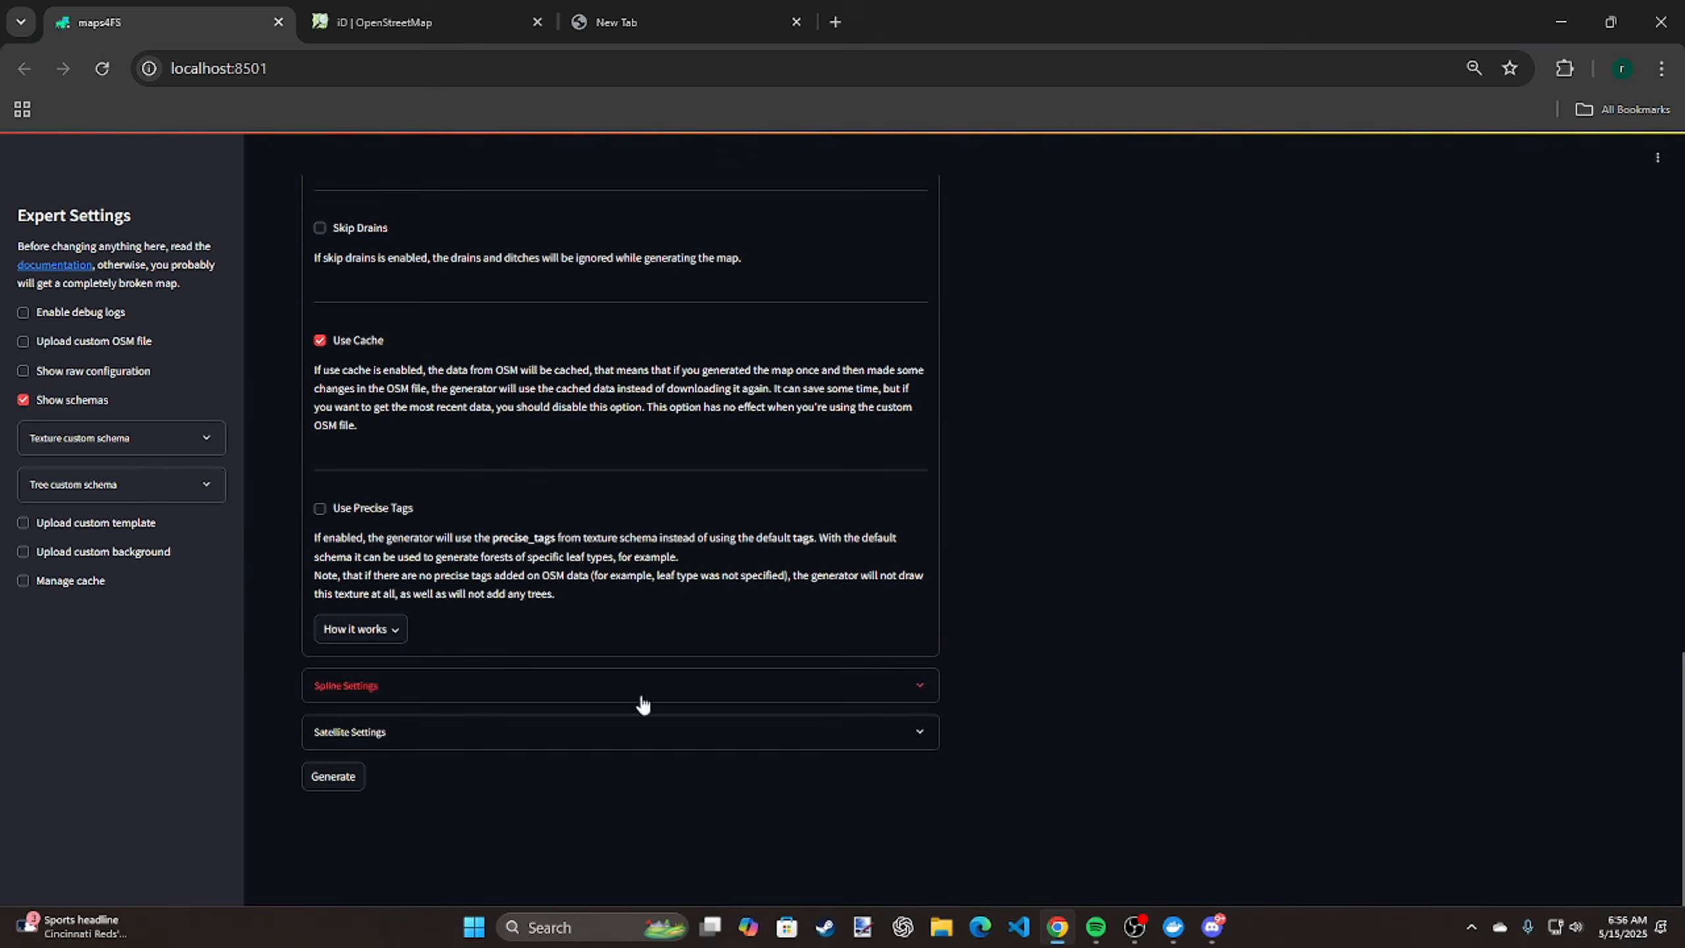
left_click(335, 779)
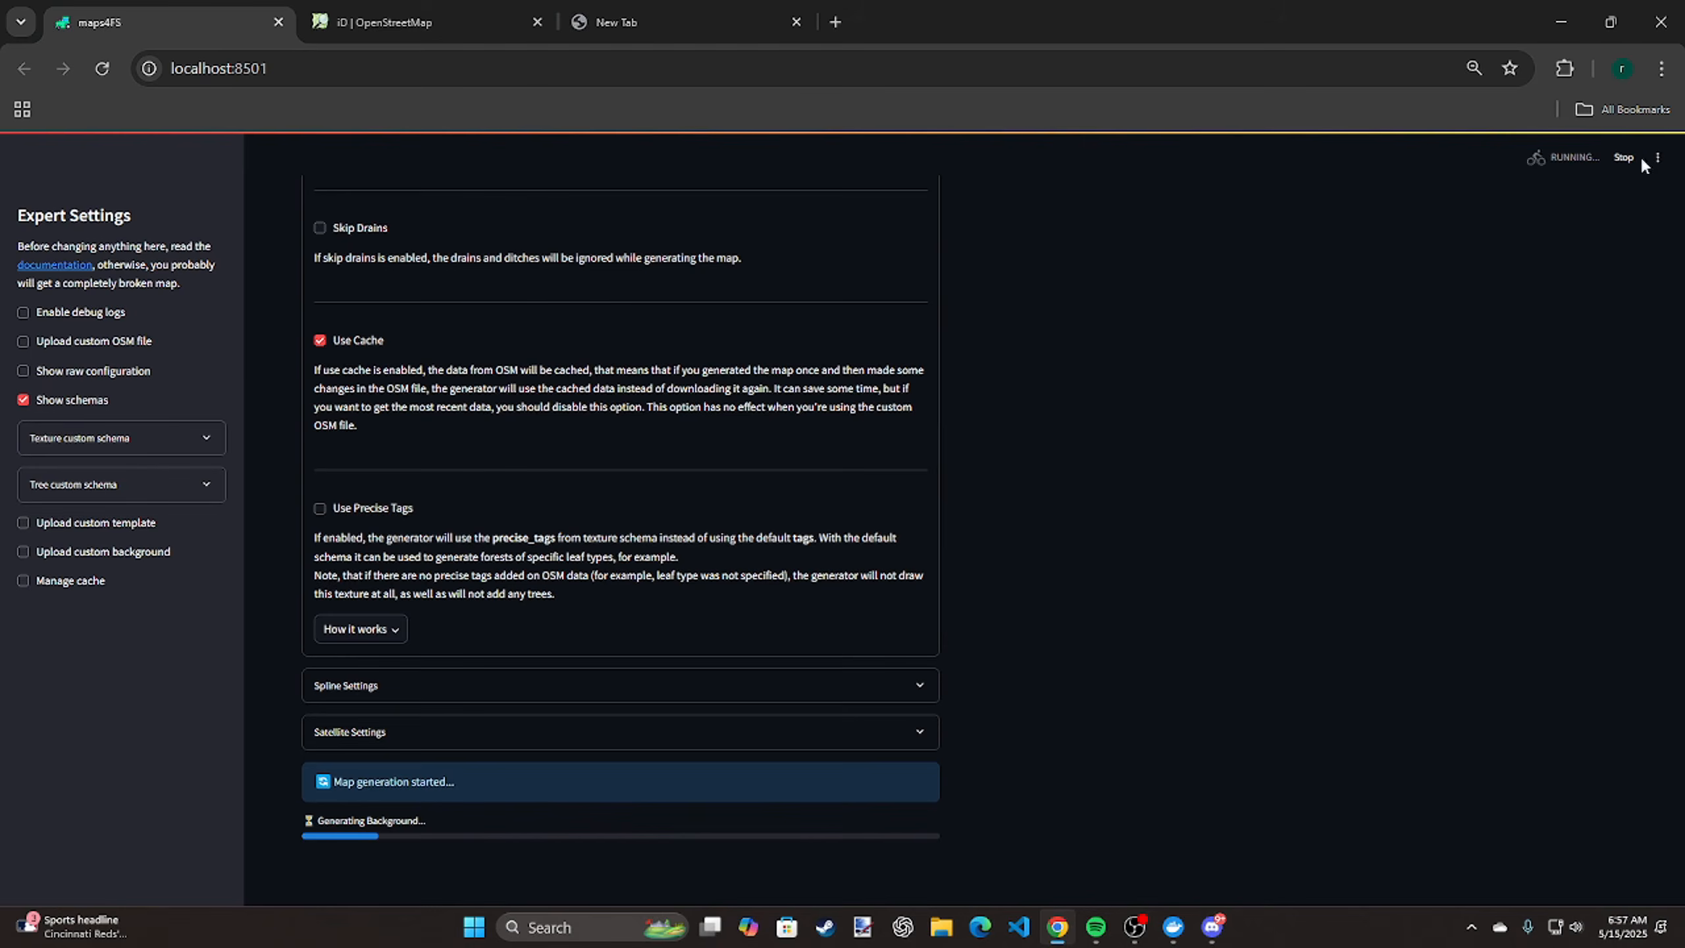
left_click(1658, 159)
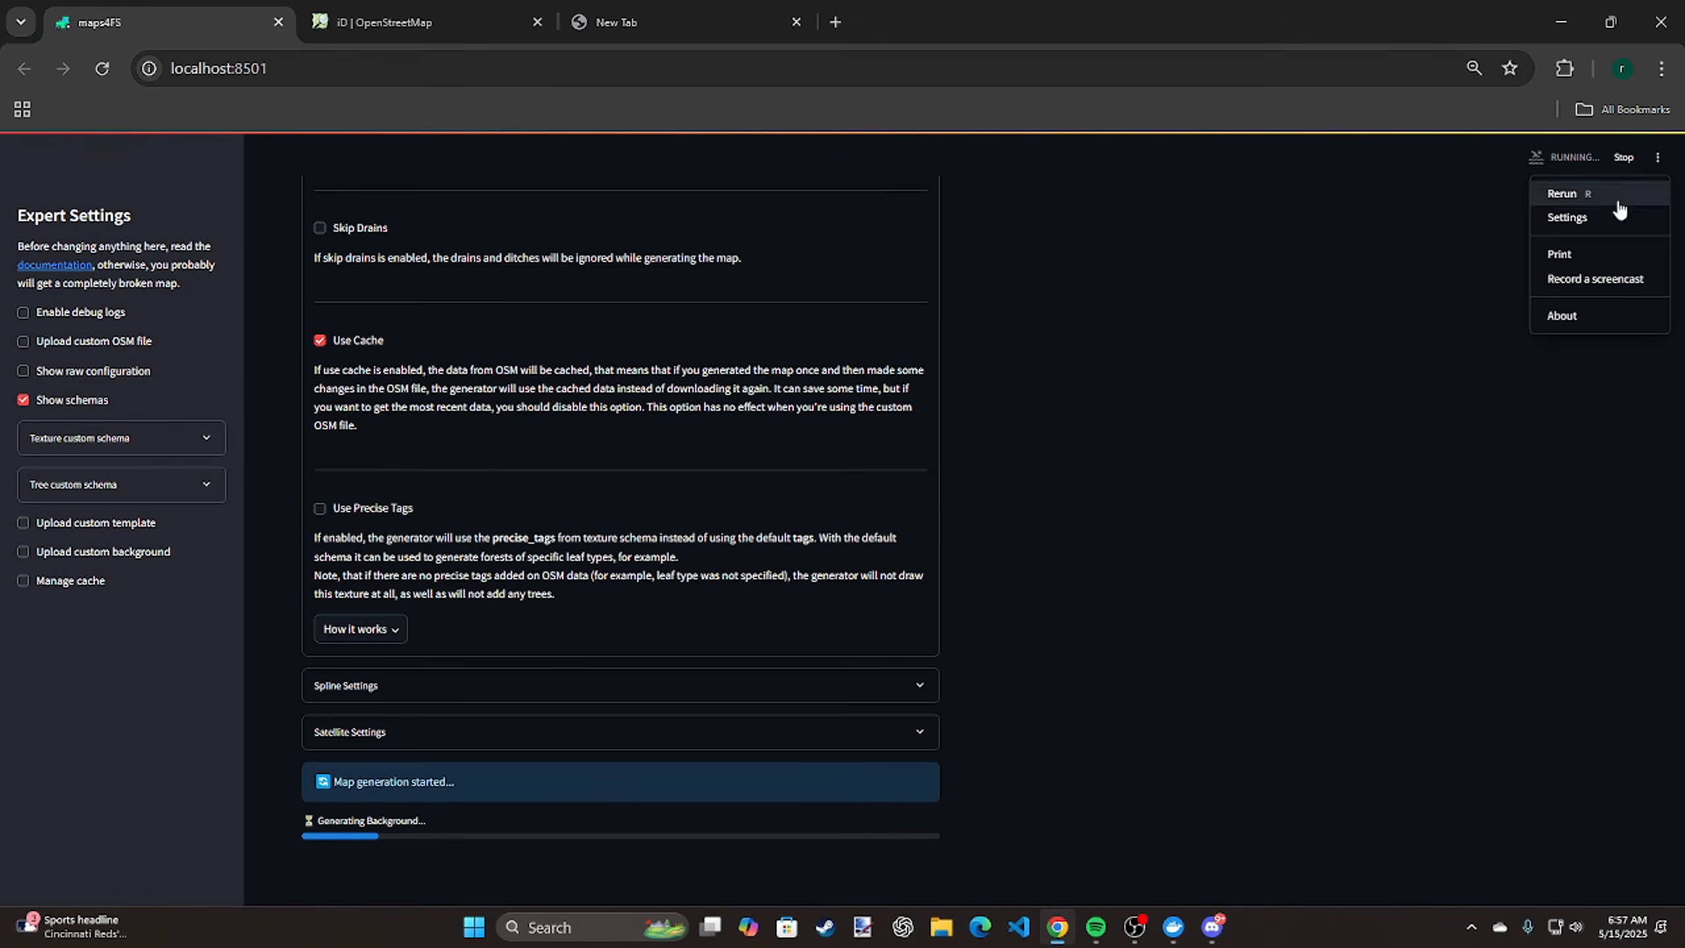
left_click(1429, 252)
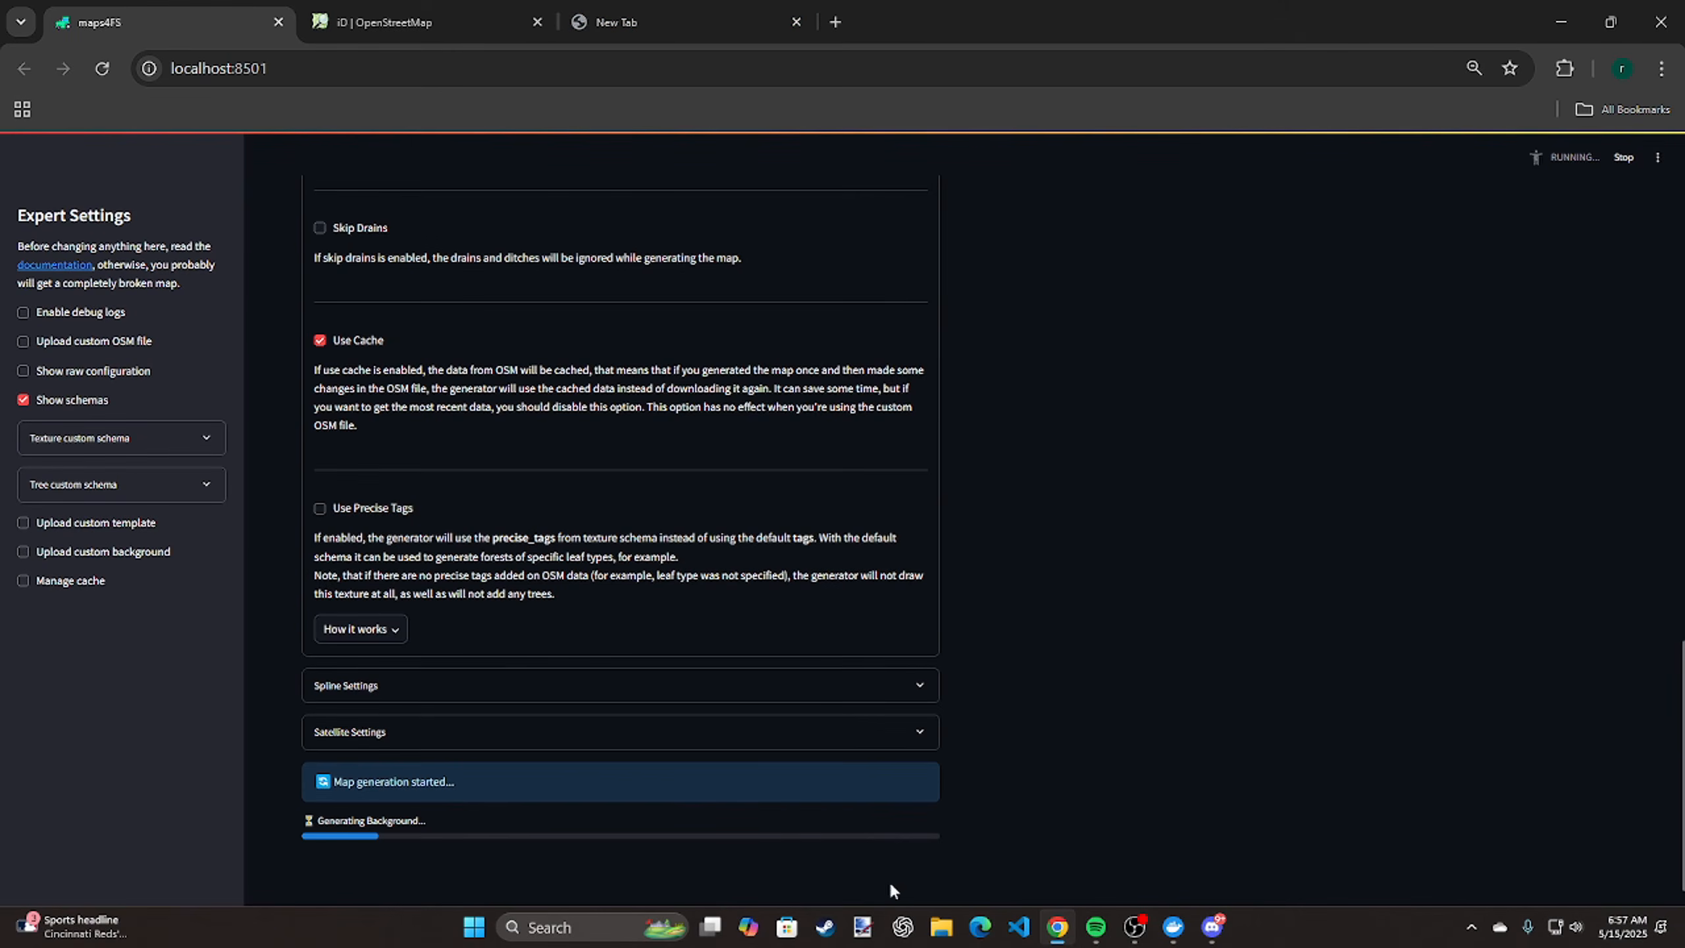
left_click(941, 927)
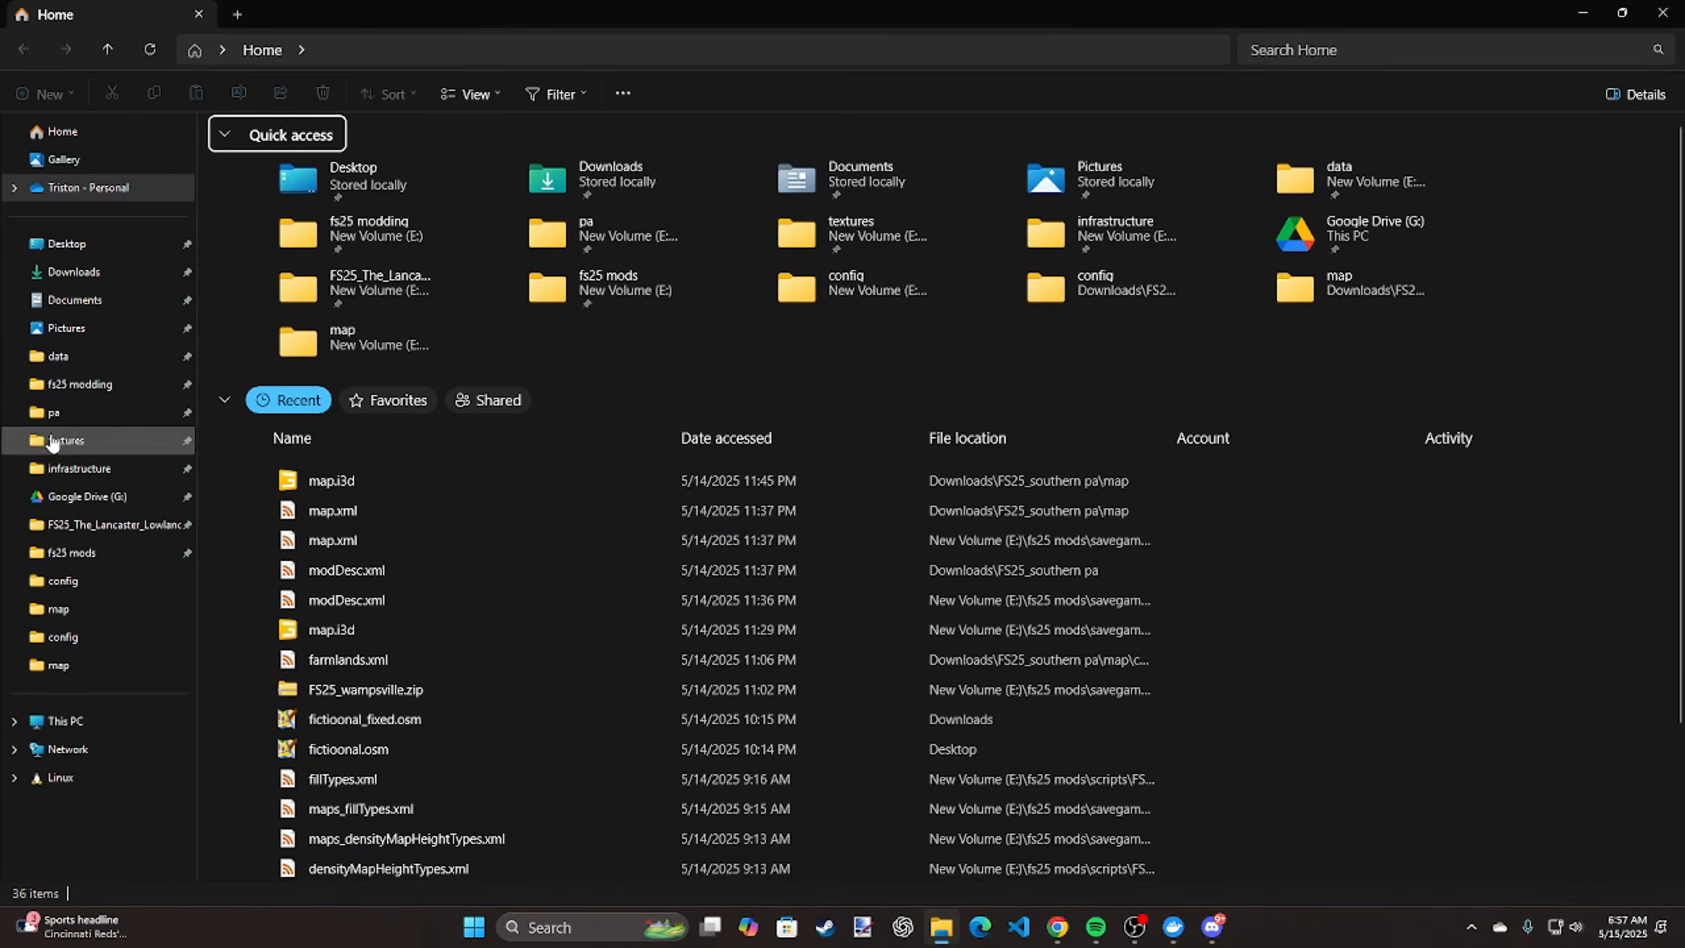
left_click(1663, 12)
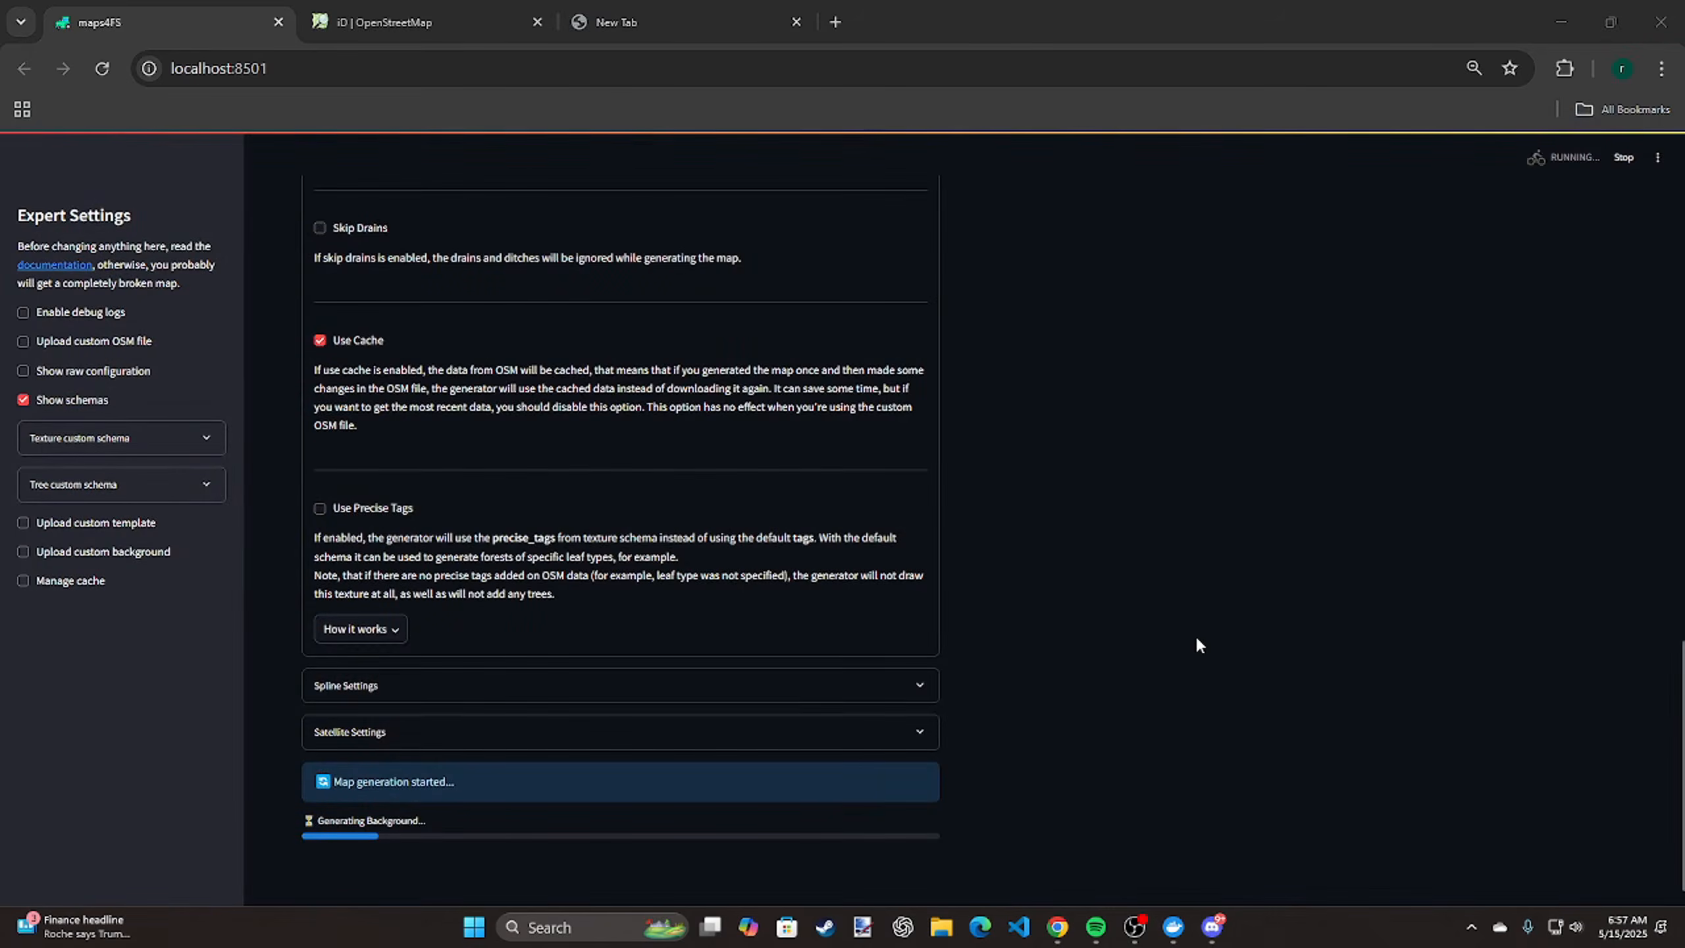
scroll(1197, 644, "up", 20)
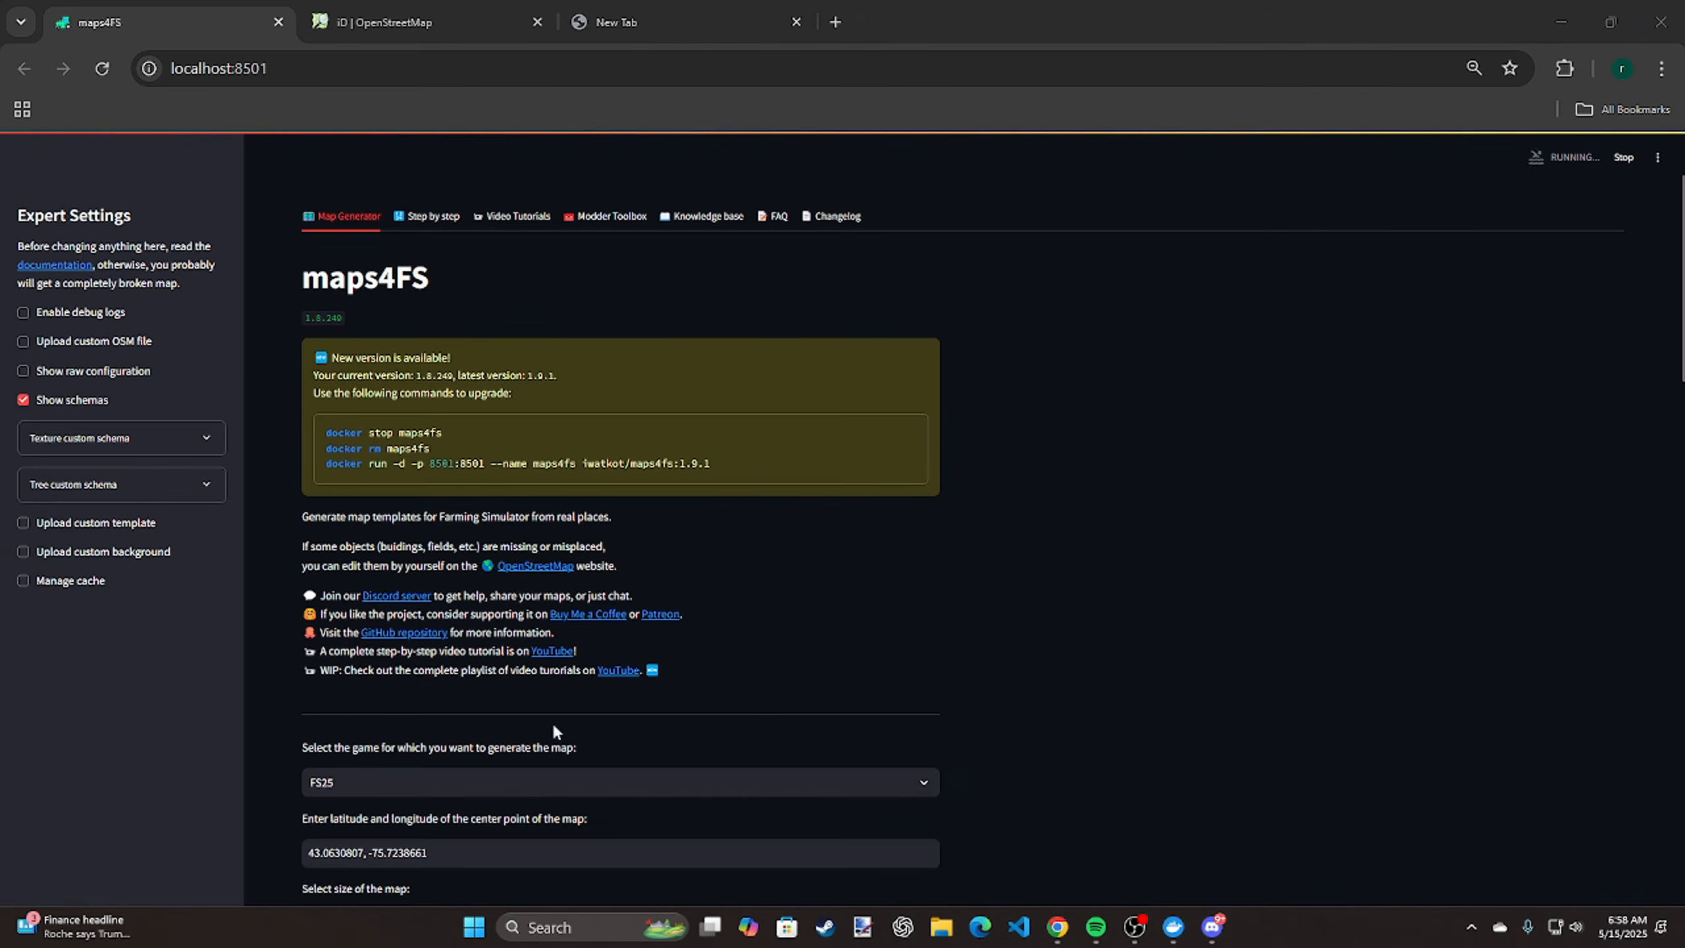
scroll(839, 762, "down", 8)
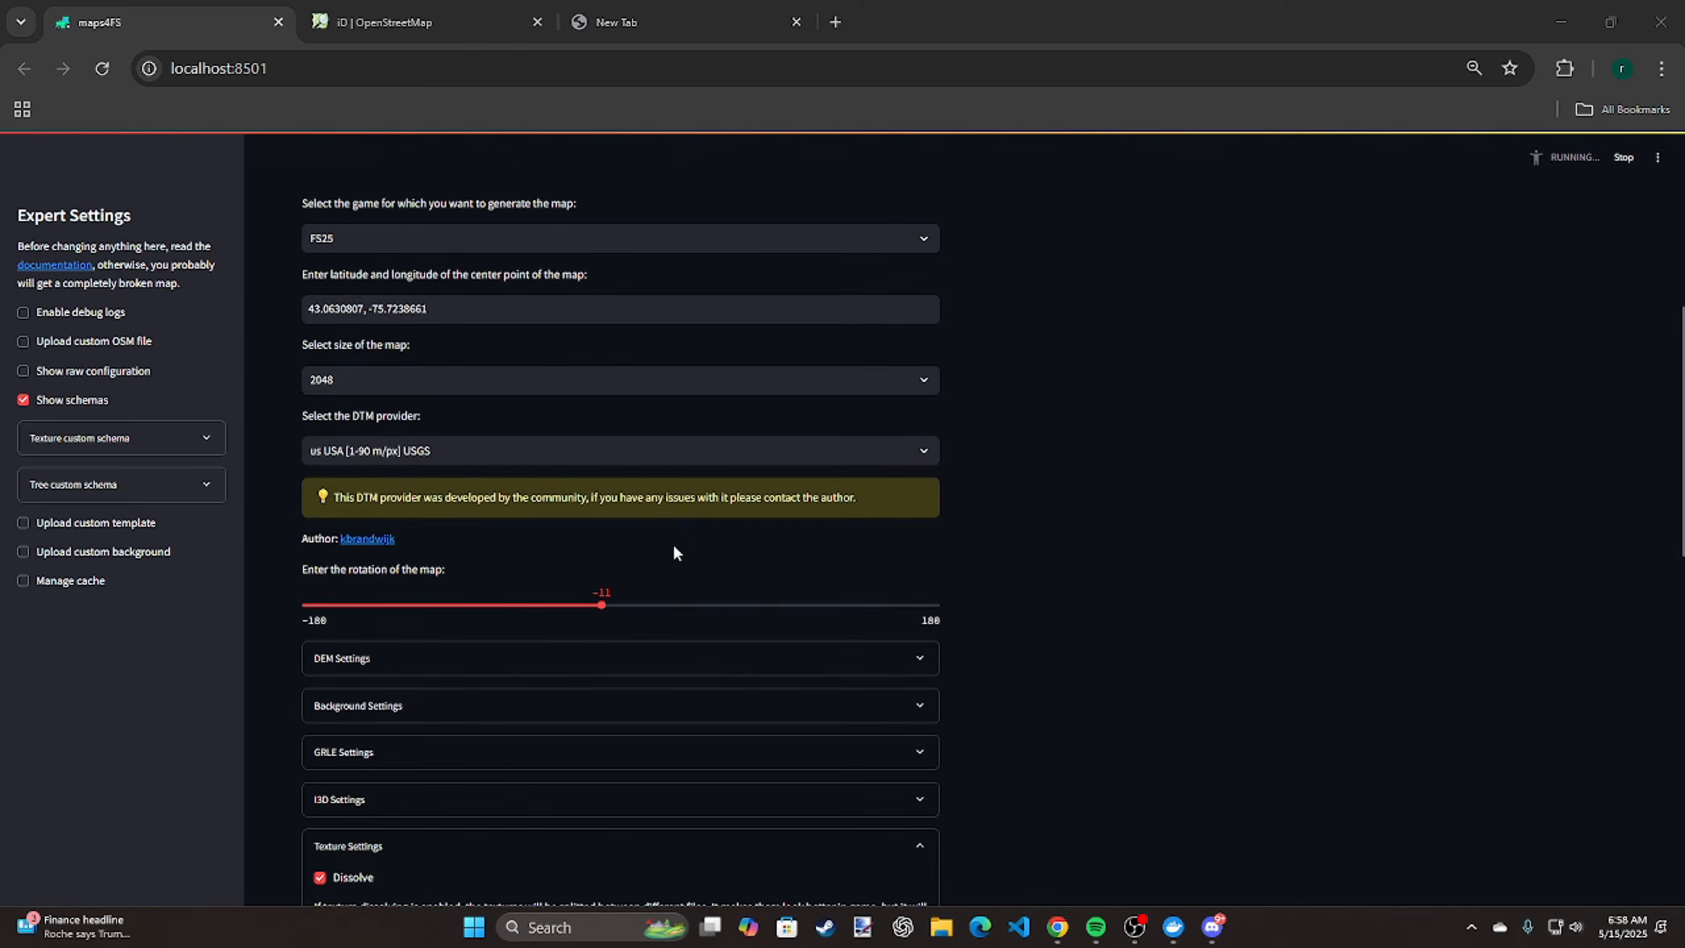
scroll(781, 387, "up", 3)
scroll(781, 387, "up", 6)
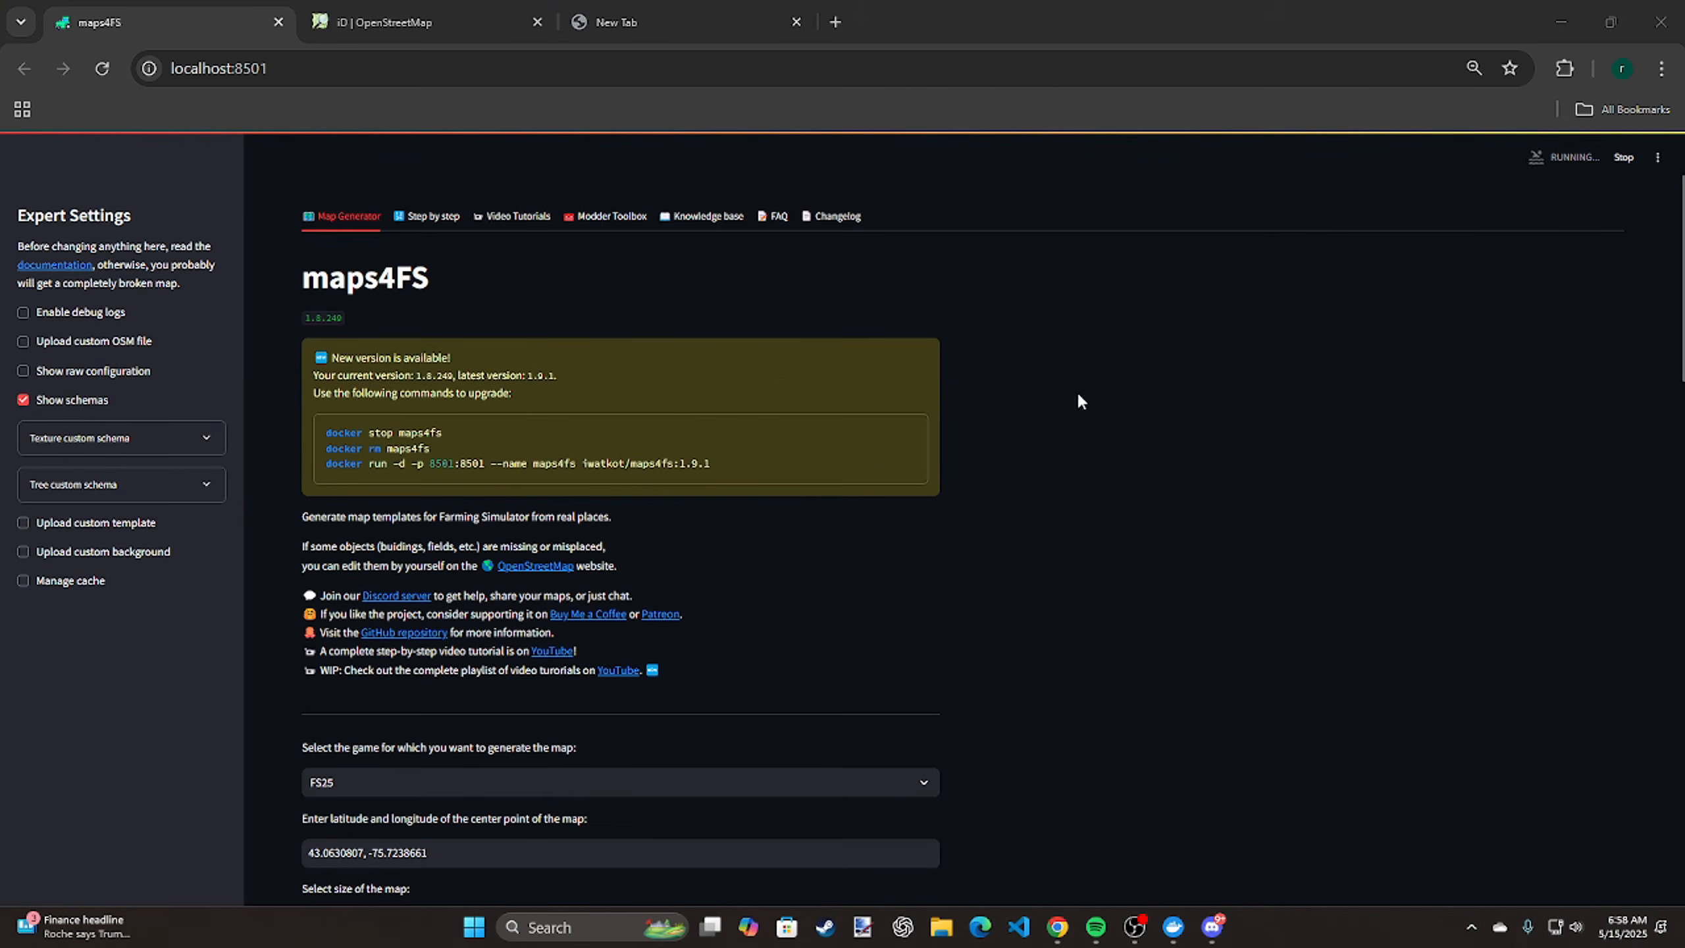
scroll(1075, 428, "down", 13)
scroll(1084, 426, "down", 8)
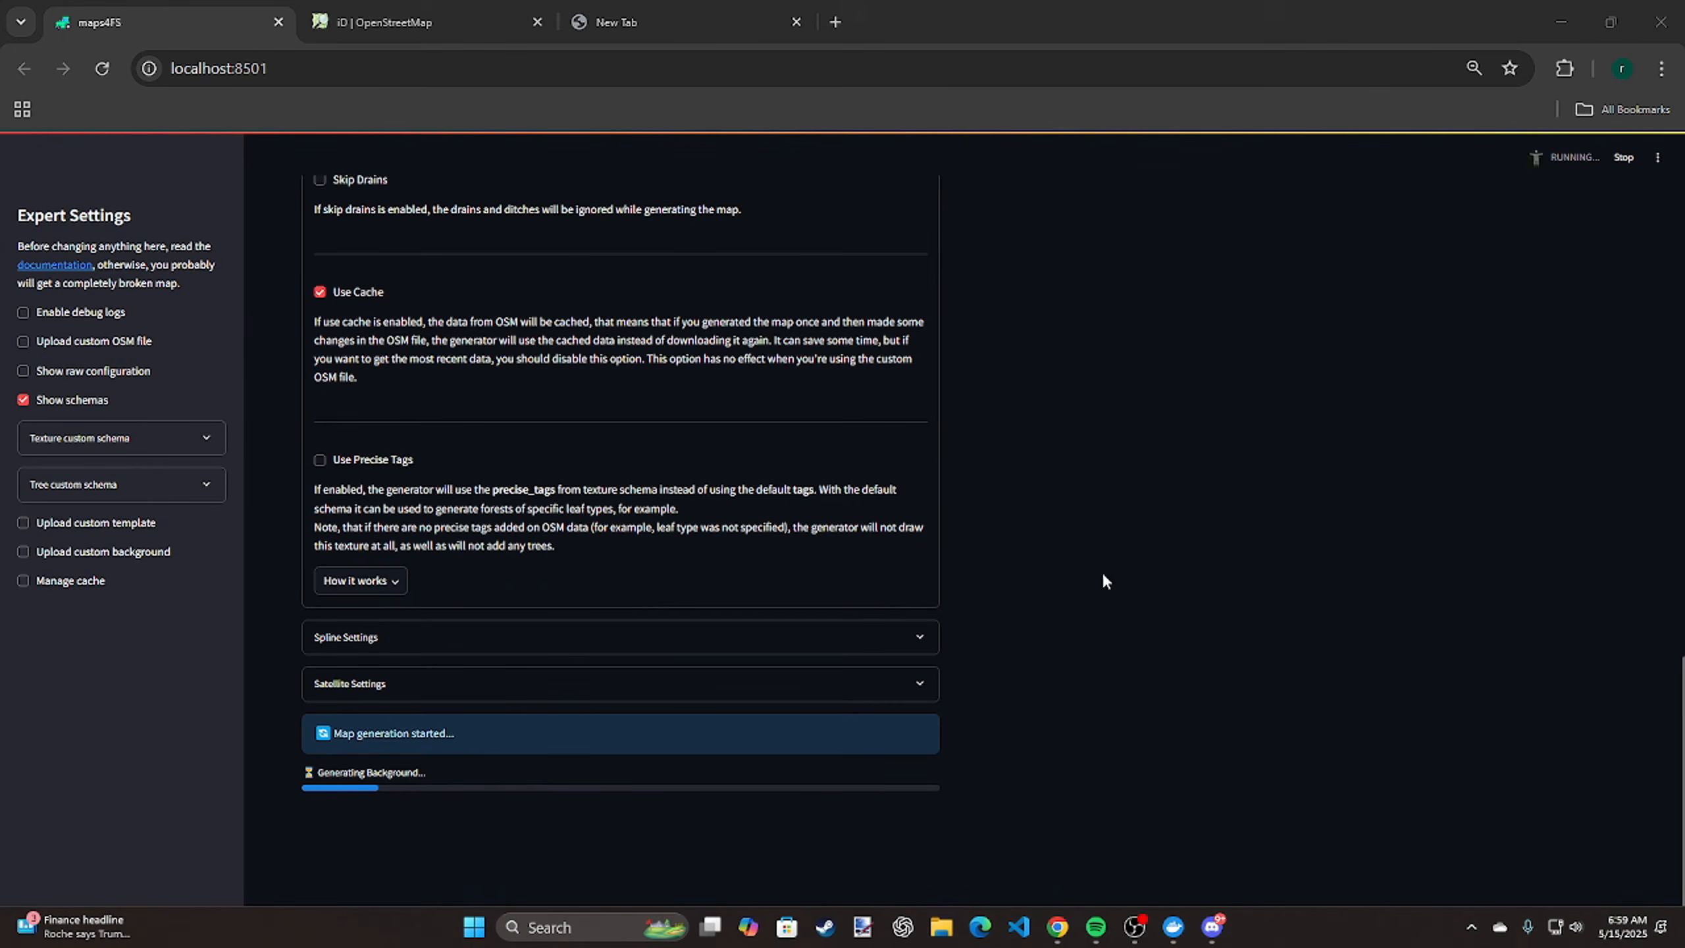
scroll(1101, 574, "up", 20)
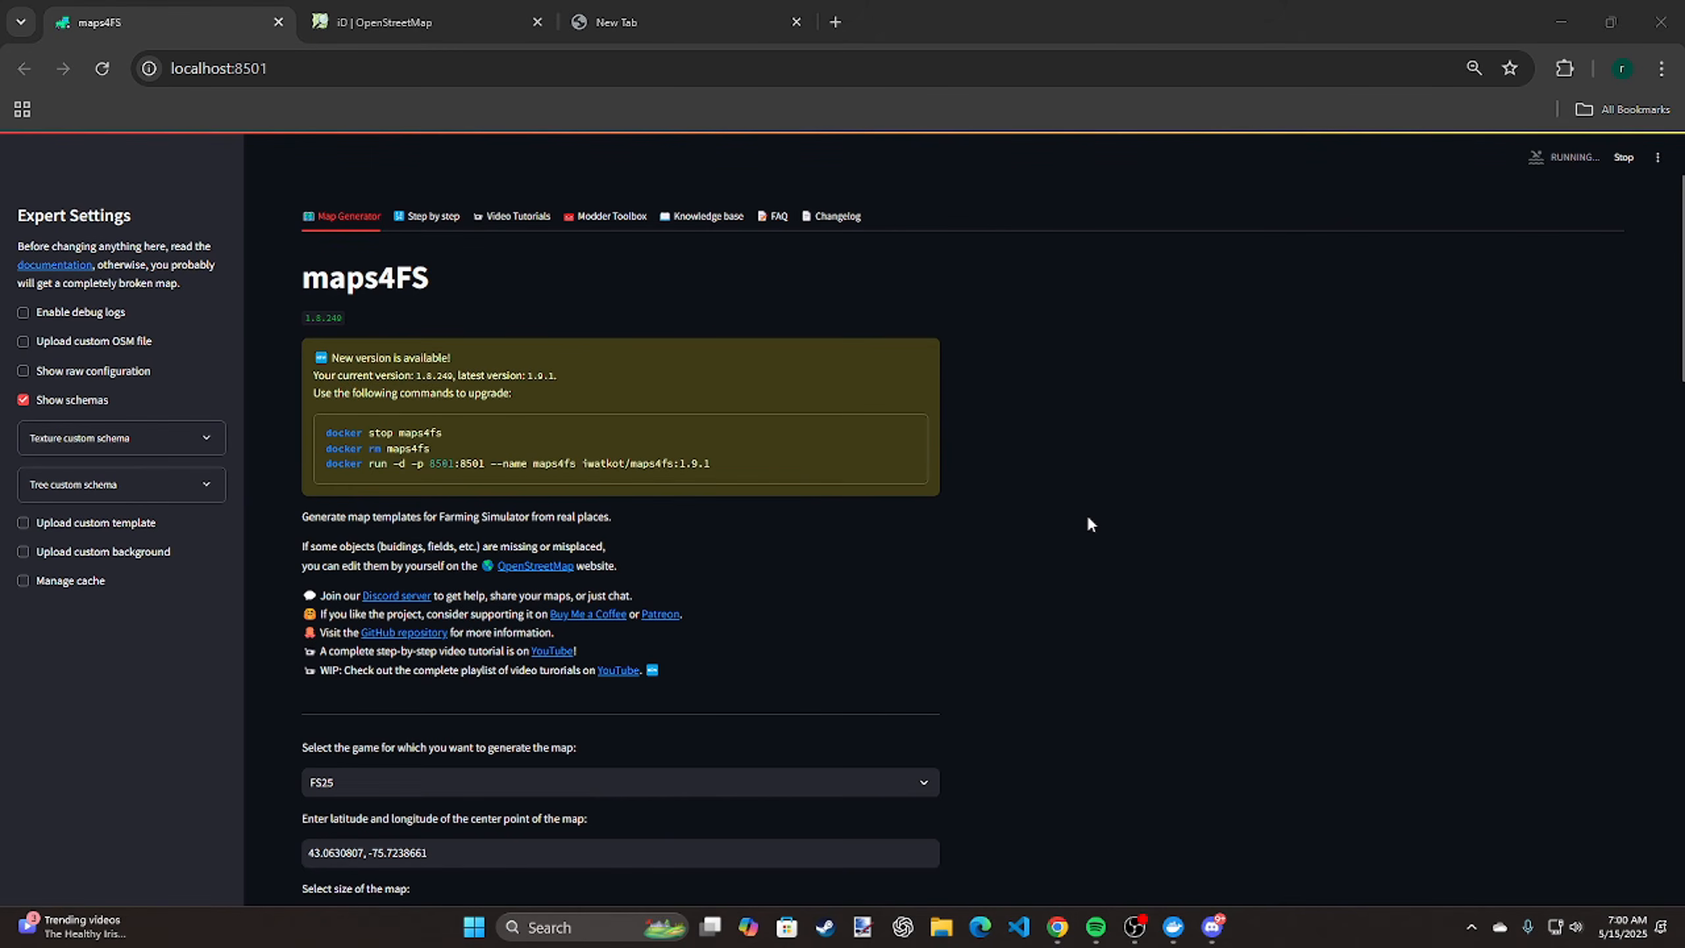
left_click(1132, 941)
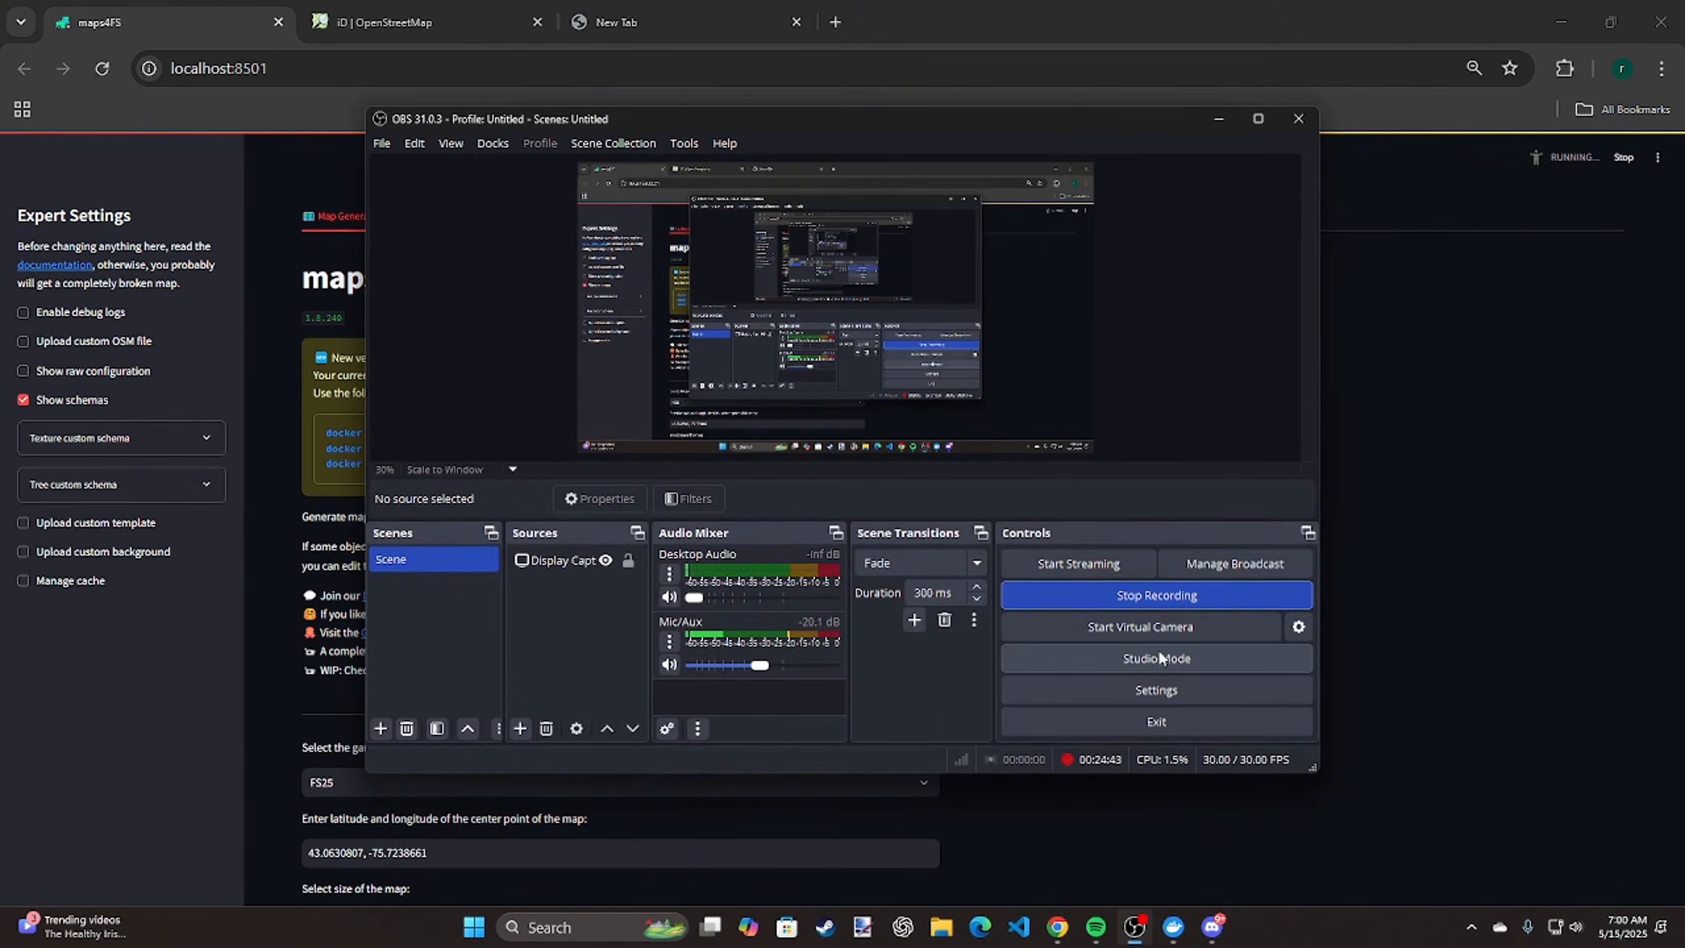